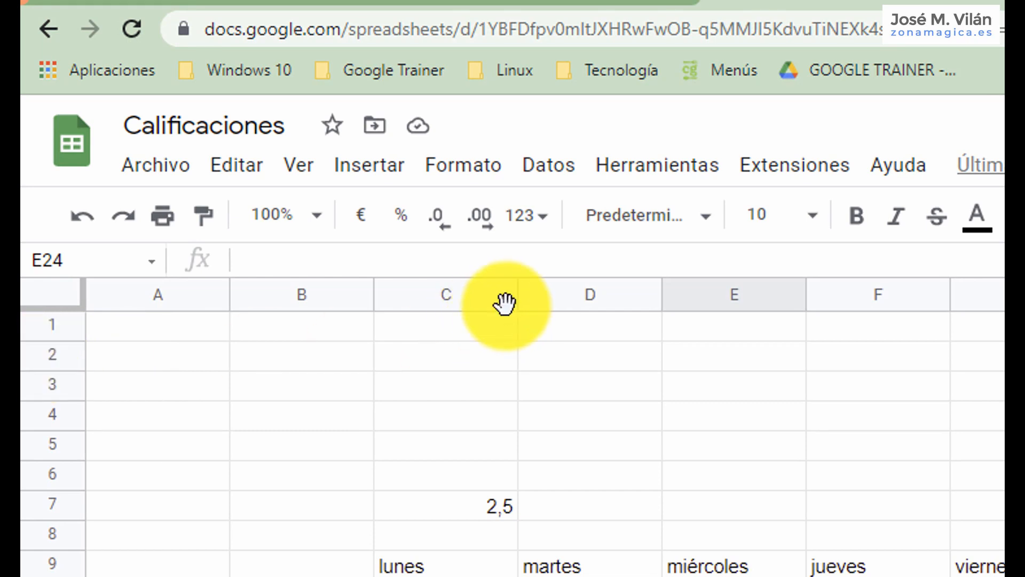
Widen column C, narrow column D, and auto-fit columns E and F to their weekday names.
{"action": "left_click_drag", "start_coordinate": [518, 295], "coordinate": [543, 302]}
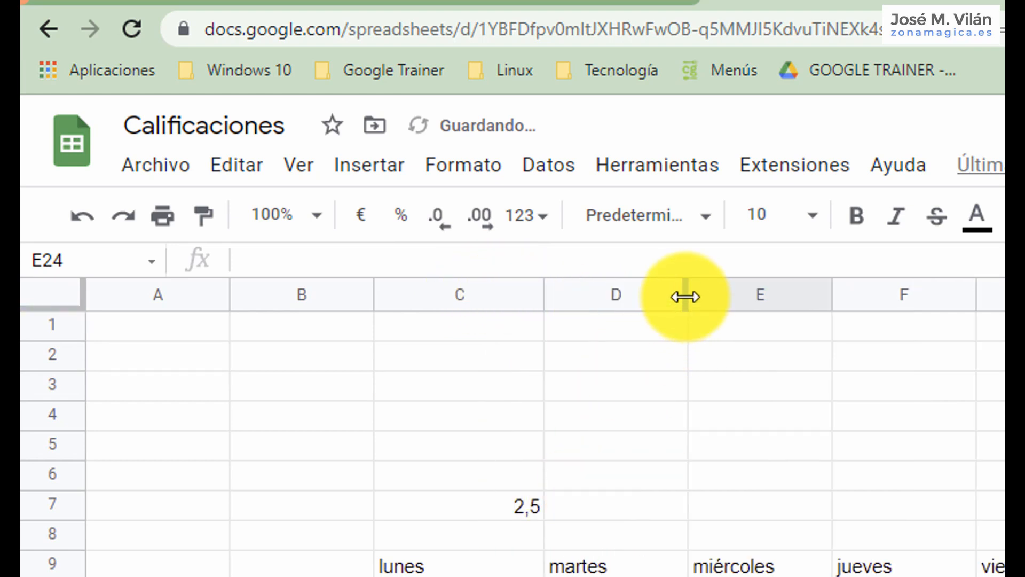
{"action": "left_click_drag", "start_coordinate": [685, 297], "coordinate": [614, 295]}
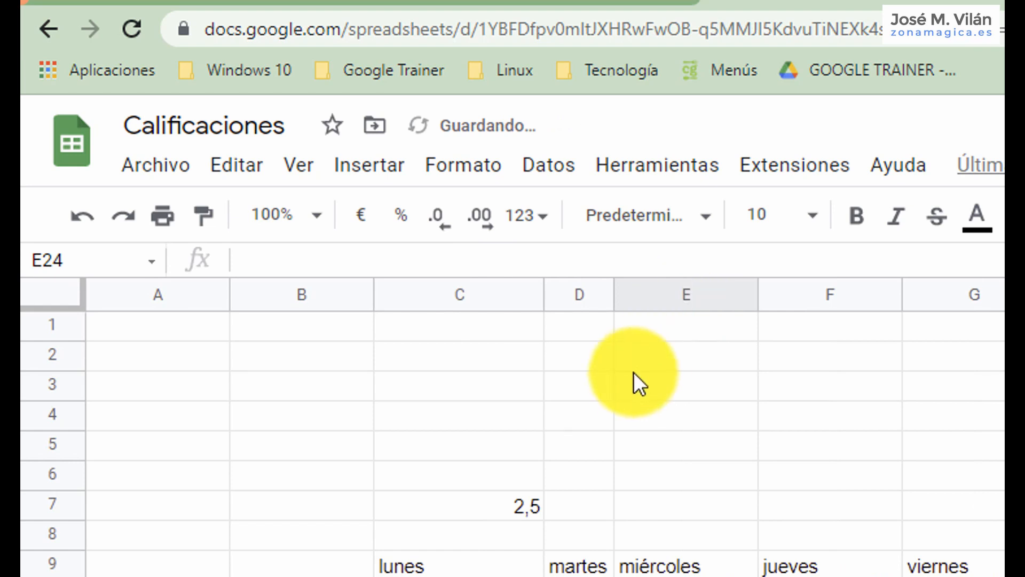
{"action": "double_click", "coordinate": [758, 295]}
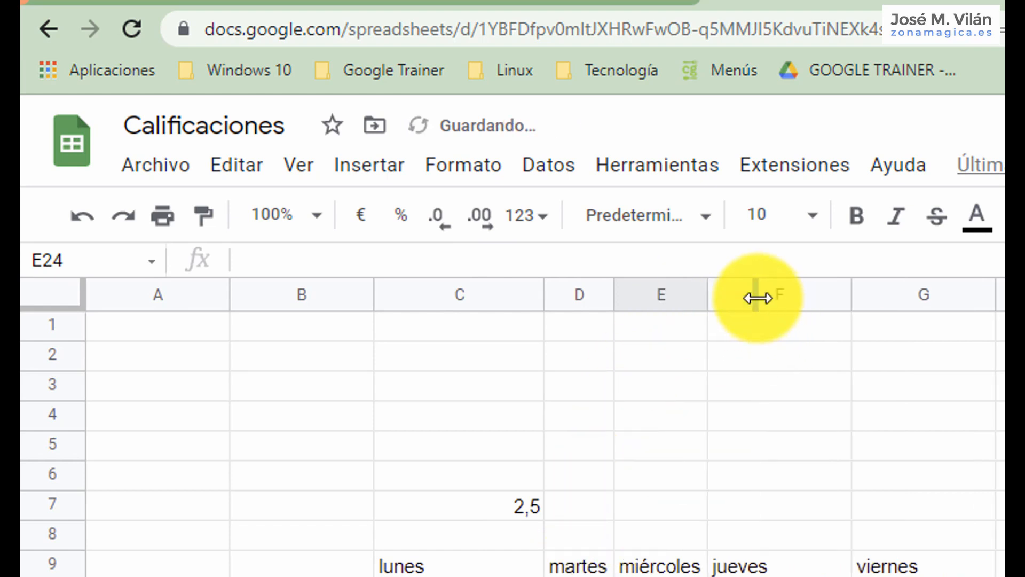
{"action": "left_click", "coordinate": [851, 293]}
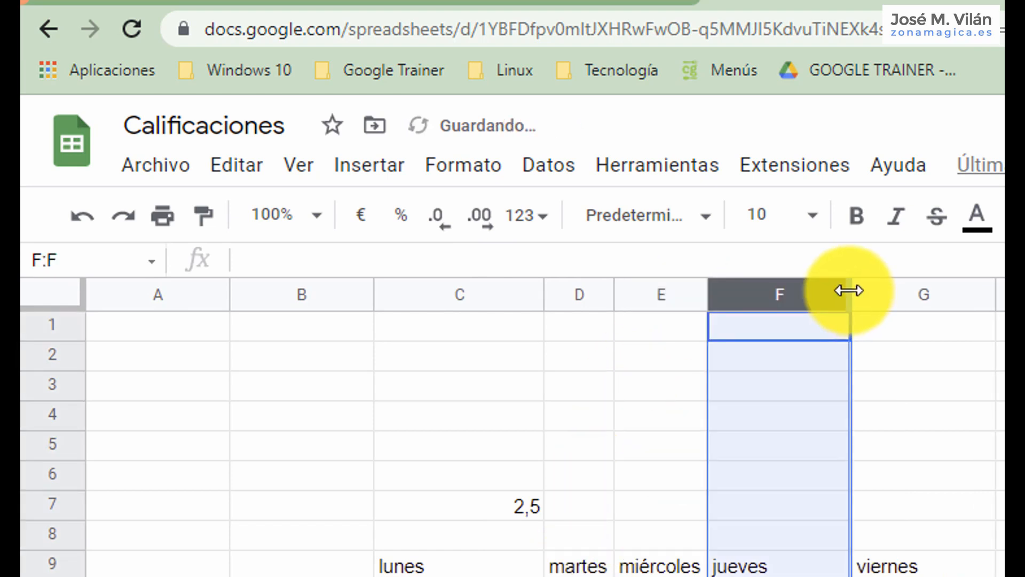
{"action": "double_click", "coordinate": [849, 290]}
{"action": "left_click", "coordinate": [847, 326]}
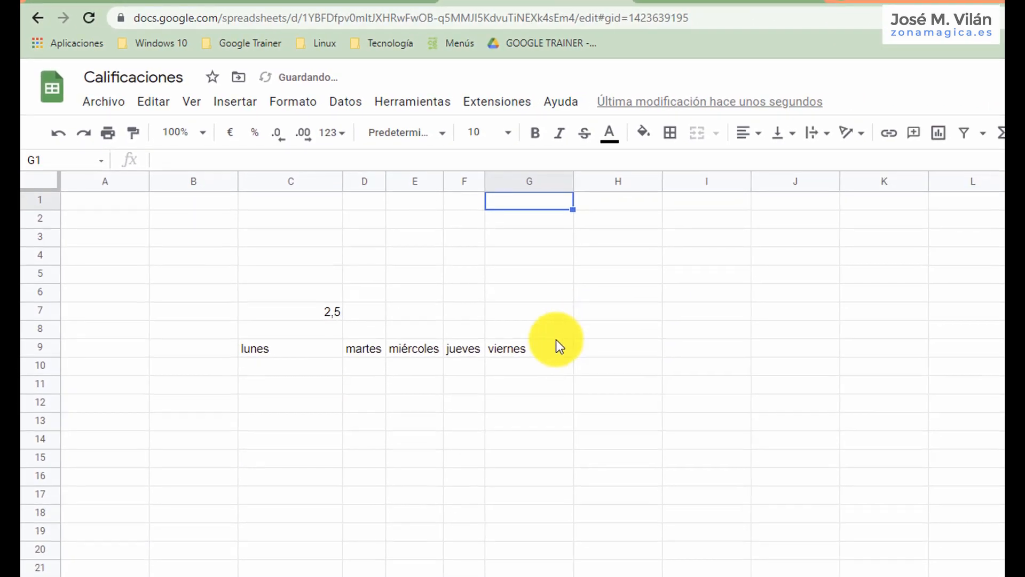
Enter the text "esto es una prueba de texto que no cabe en la celda" in cell G11.
{"action": "left_click", "coordinate": [531, 385]}
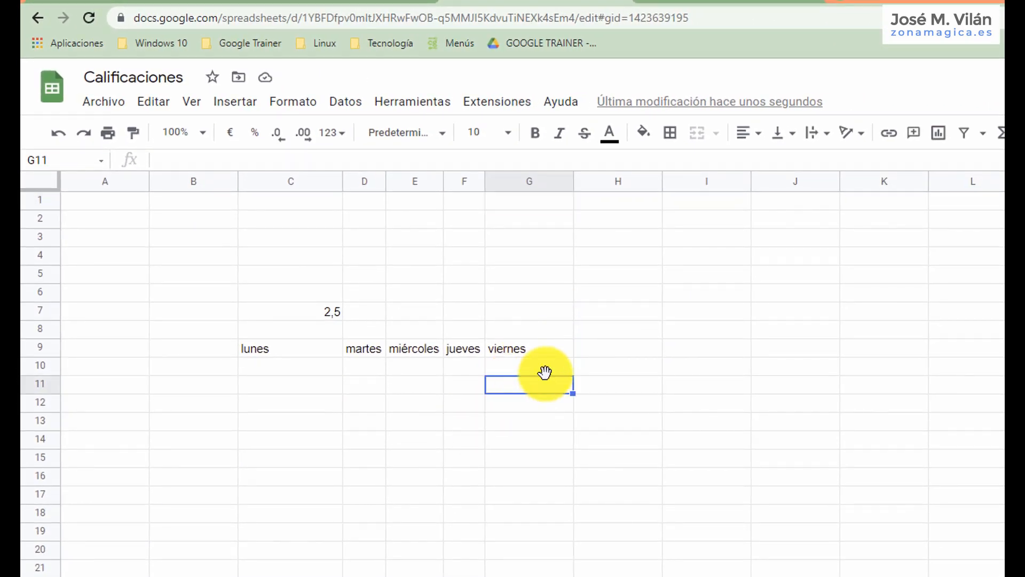
{"action": "type", "text": "est"}
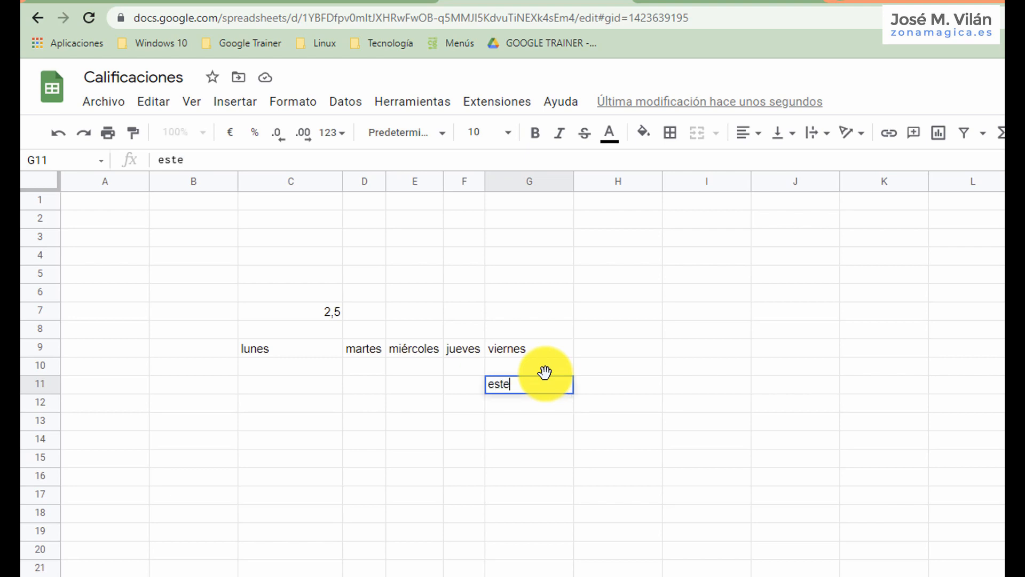
{"action": "type", "text": "o es una prueba de "}
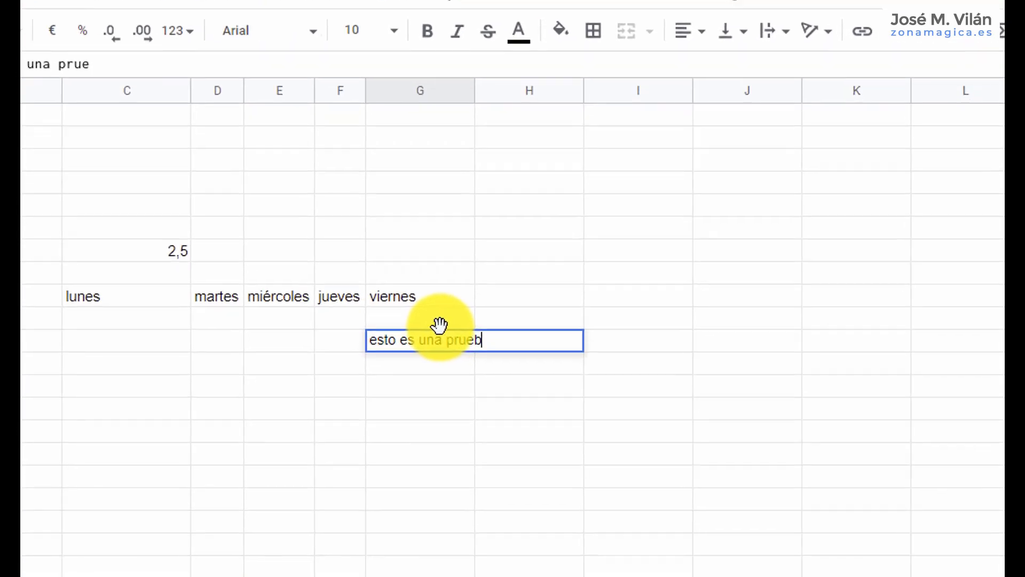
{"action": "type", "text": "texto que no cabe en"}
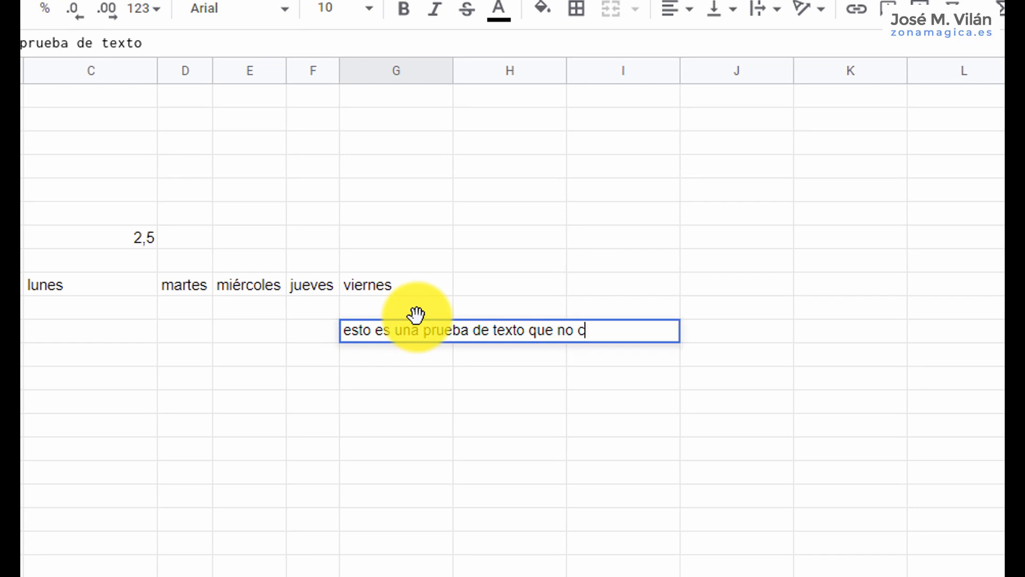
{"action": "type", "text": " la celda"}
{"action": "key", "text": "Return"}
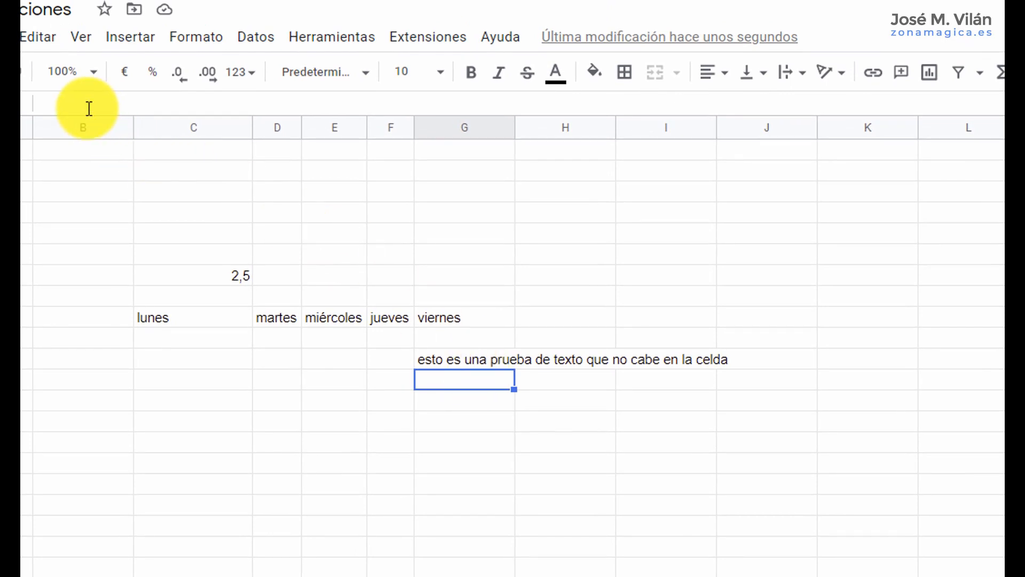
Check the contents of G11, H11 and I11, and set the text wrapping of G11 to Desbordamiento.
{"action": "left_click", "coordinate": [454, 362]}
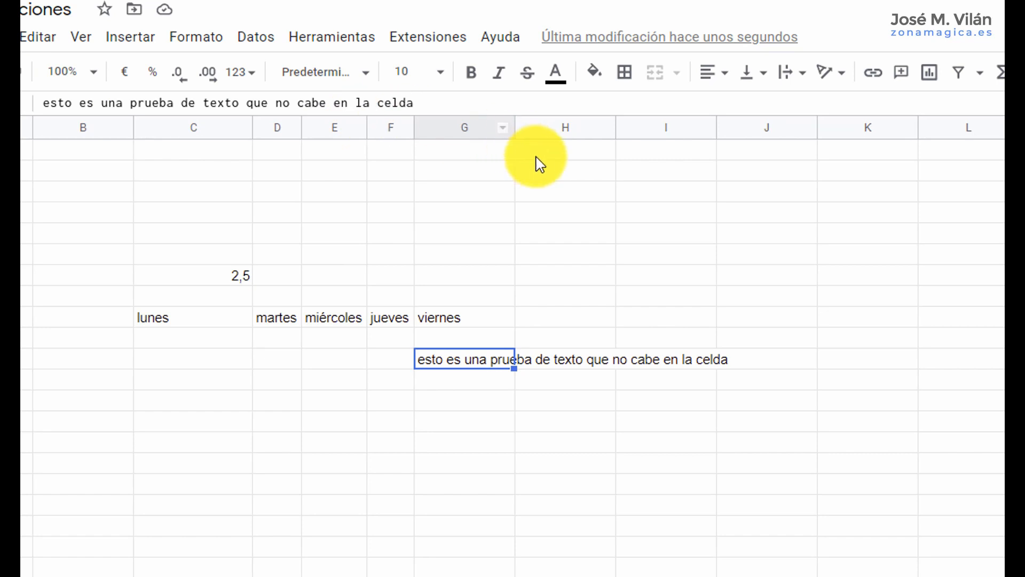
{"action": "left_click", "coordinate": [559, 367]}
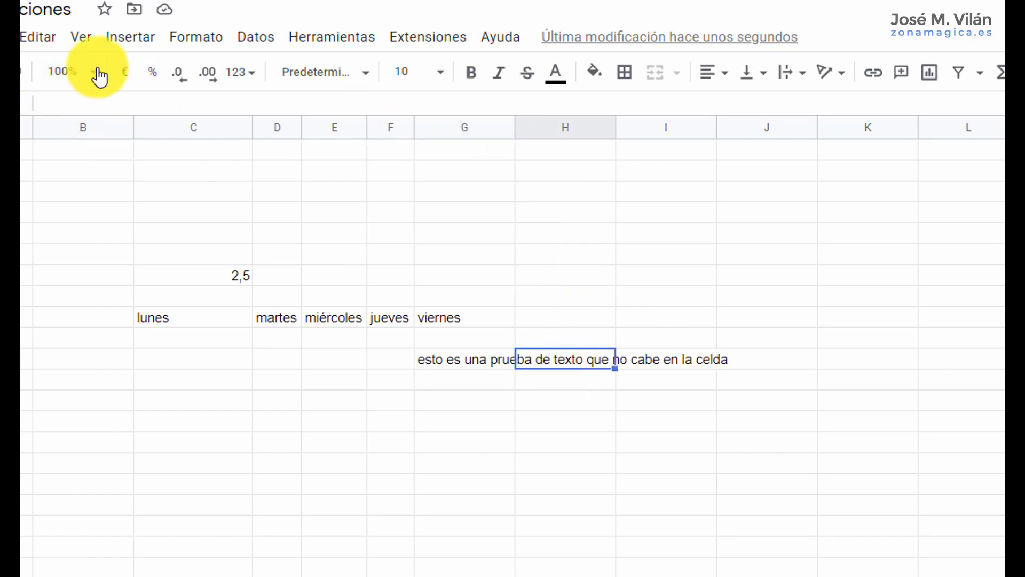
{"action": "left_click", "coordinate": [651, 362]}
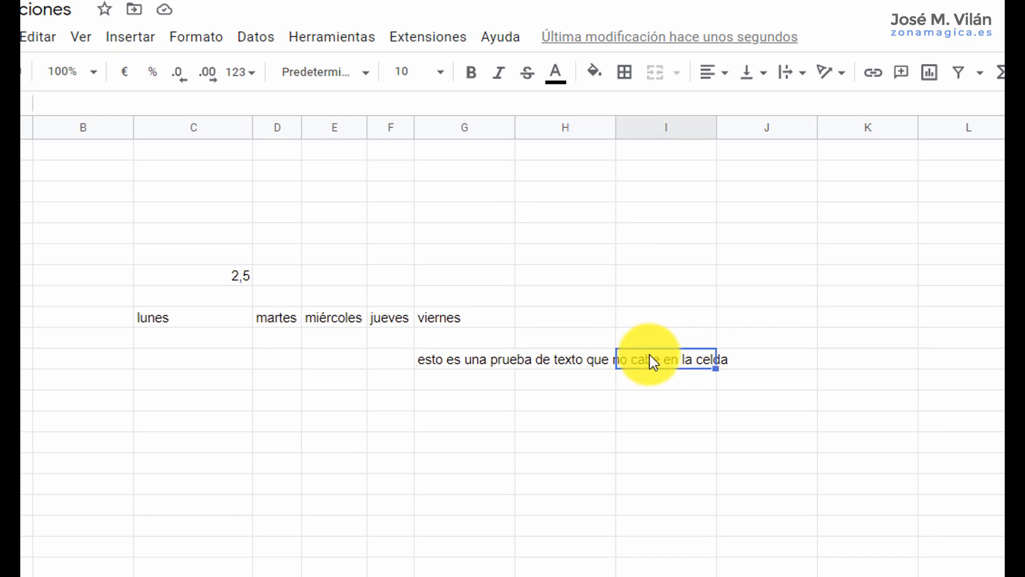
{"action": "left_click", "coordinate": [475, 365]}
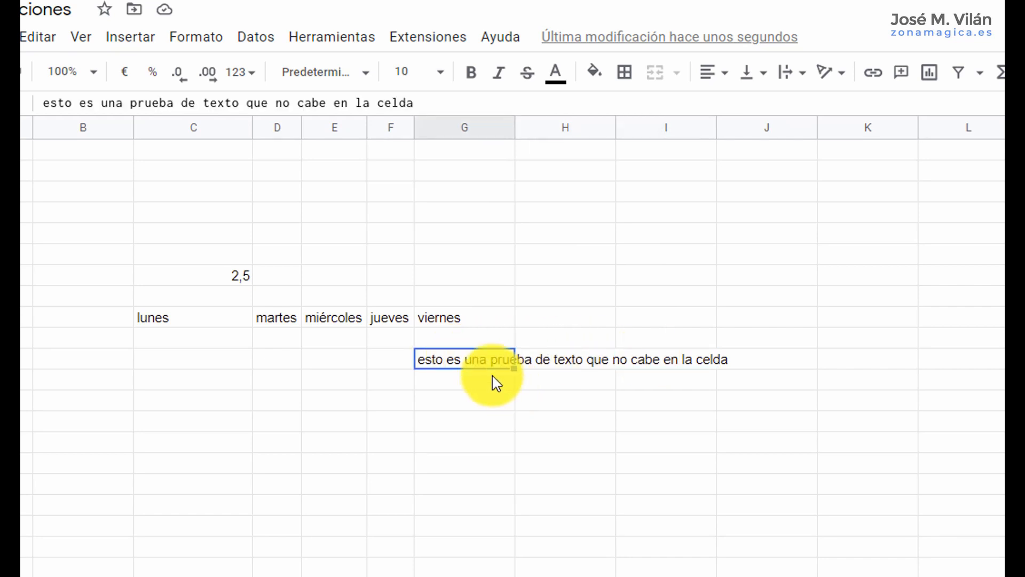
{"action": "left_click", "coordinate": [207, 43]}
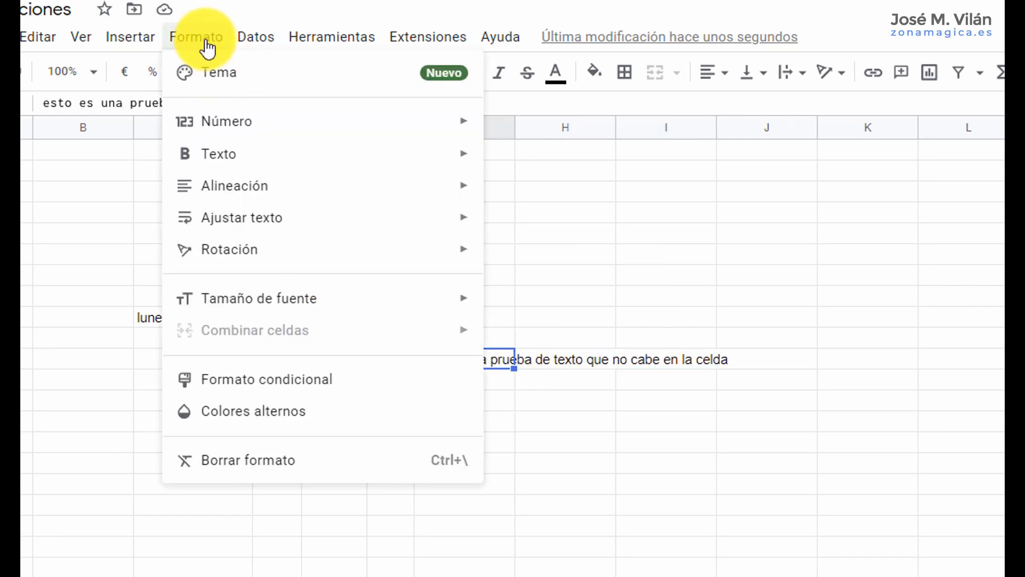
{"action": "mouse_move", "coordinate": [277, 227]}
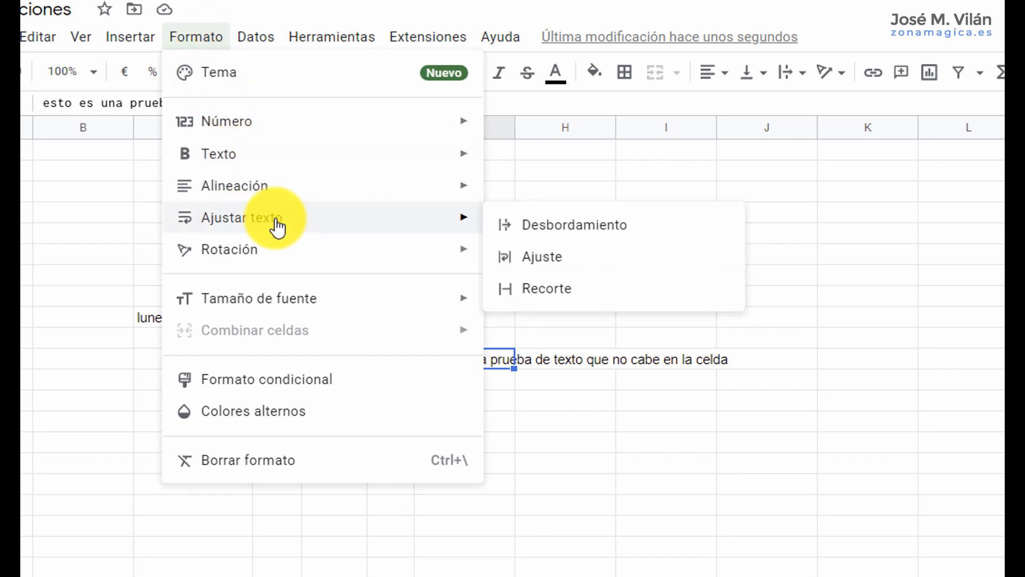
{"action": "left_click", "coordinate": [553, 230]}
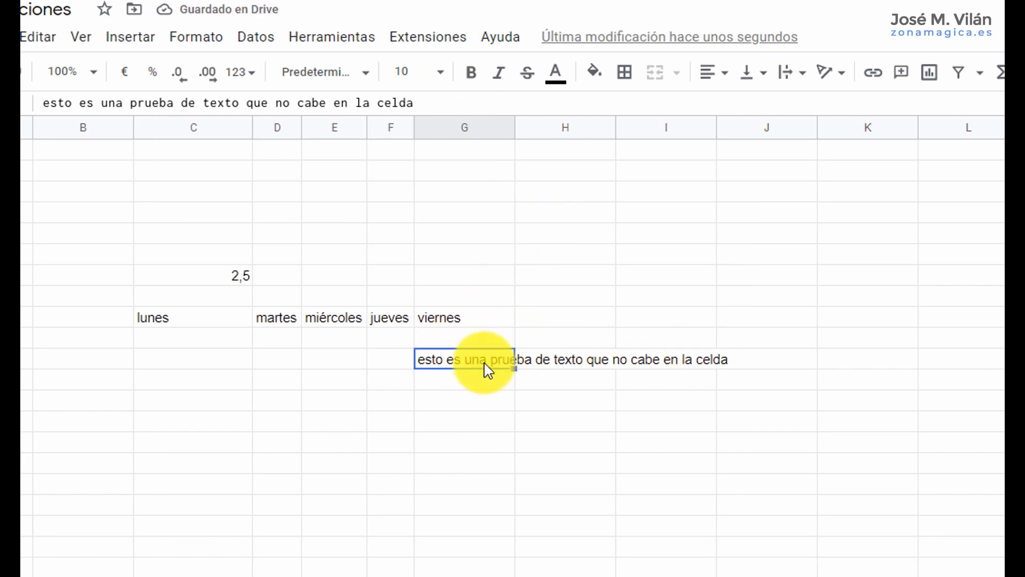
Set the text wrapping of G11 to Ajuste and slightly widen column G.
{"action": "left_click", "coordinate": [196, 38]}
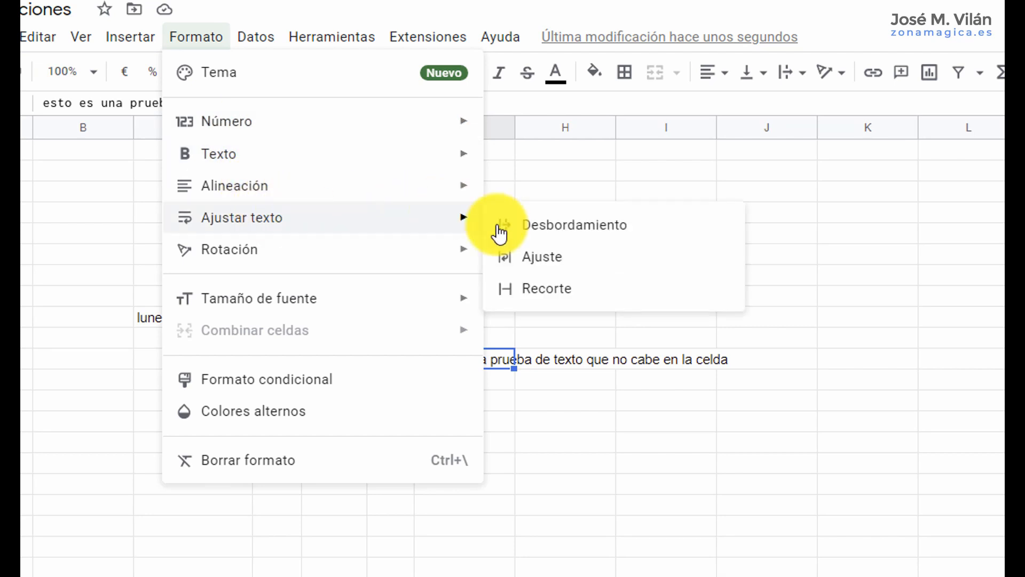
{"action": "left_click", "coordinate": [535, 261]}
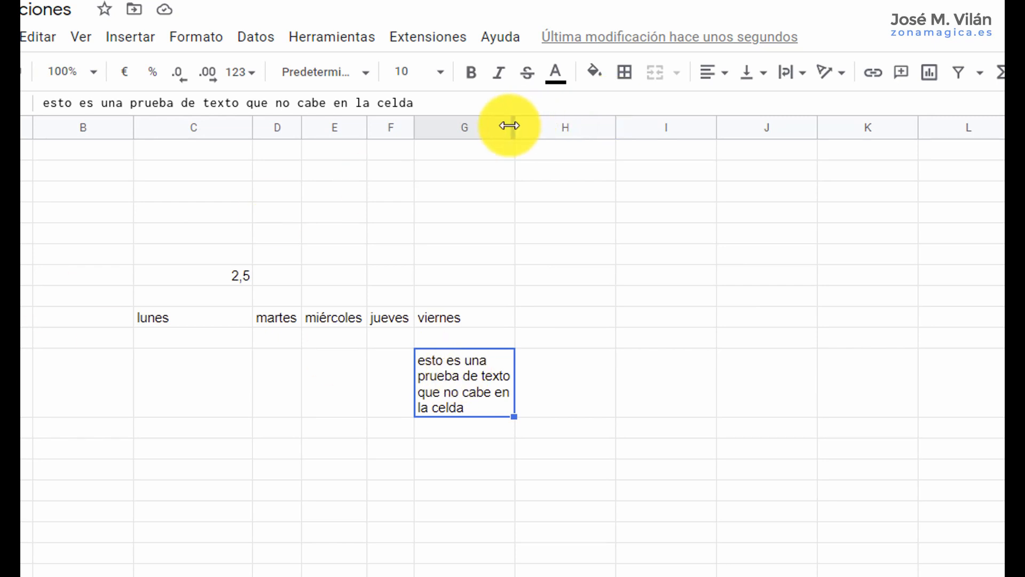
{"action": "mouse_move", "coordinate": [513, 123]}
{"action": "left_mouse_down"}
{"action": "mouse_move", "coordinate": [650, 121]}
{"action": "mouse_move", "coordinate": [524, 115]}
{"action": "left_mouse_up"}
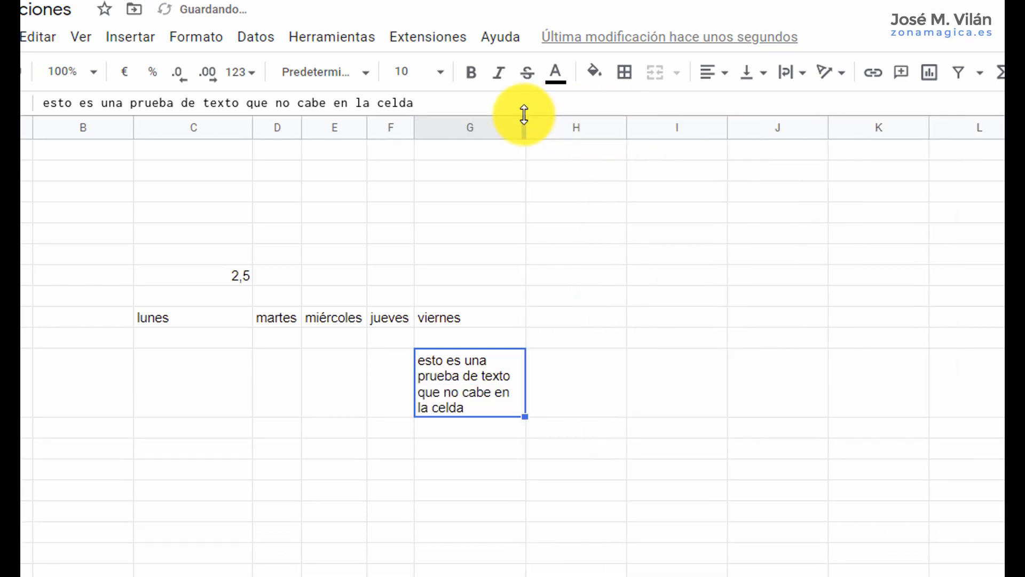
Change the text wrapping of G11 to Recorte.
{"action": "left_click", "coordinate": [196, 39]}
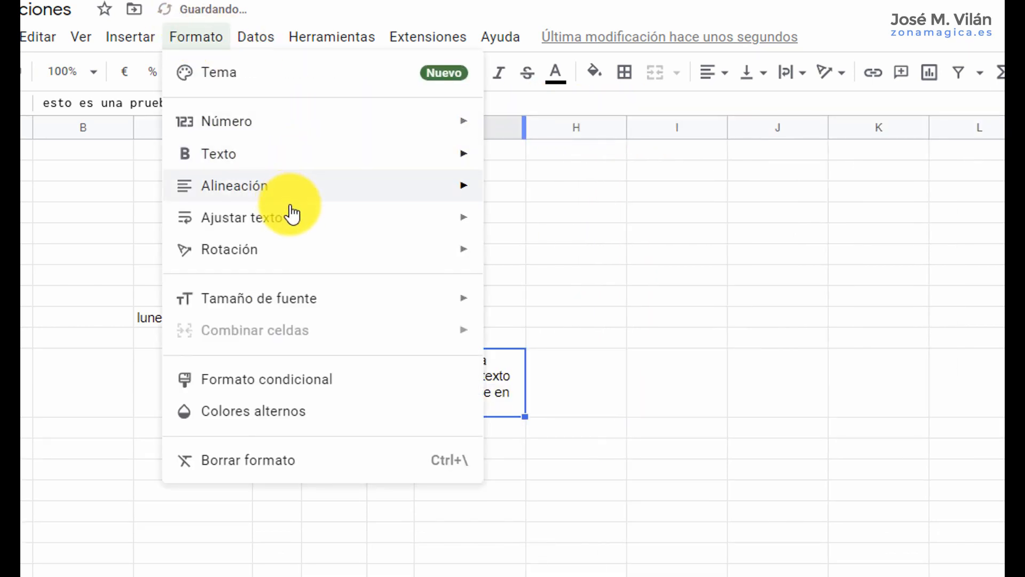
{"action": "mouse_move", "coordinate": [295, 220]}
{"action": "left_click", "coordinate": [514, 288]}
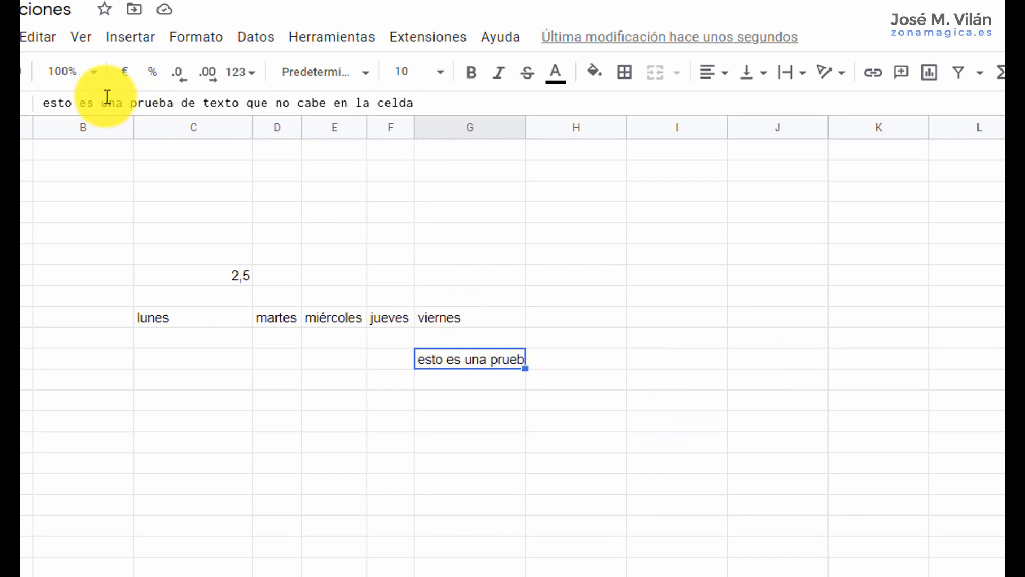
Switch the text wrapping of G11 from Recorte back to Ajuste.
{"action": "left_click", "coordinate": [188, 42]}
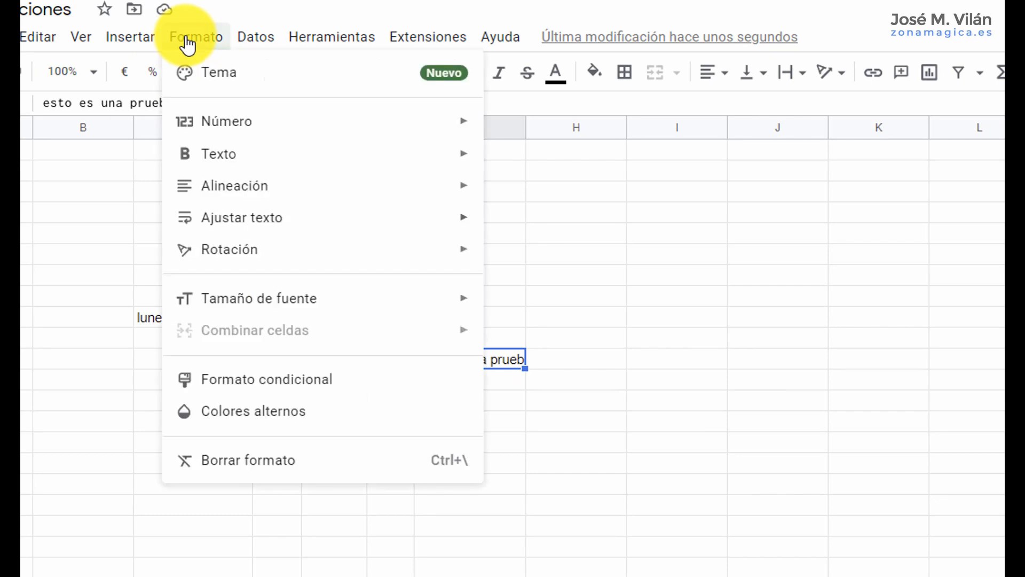
{"action": "mouse_move", "coordinate": [422, 220]}
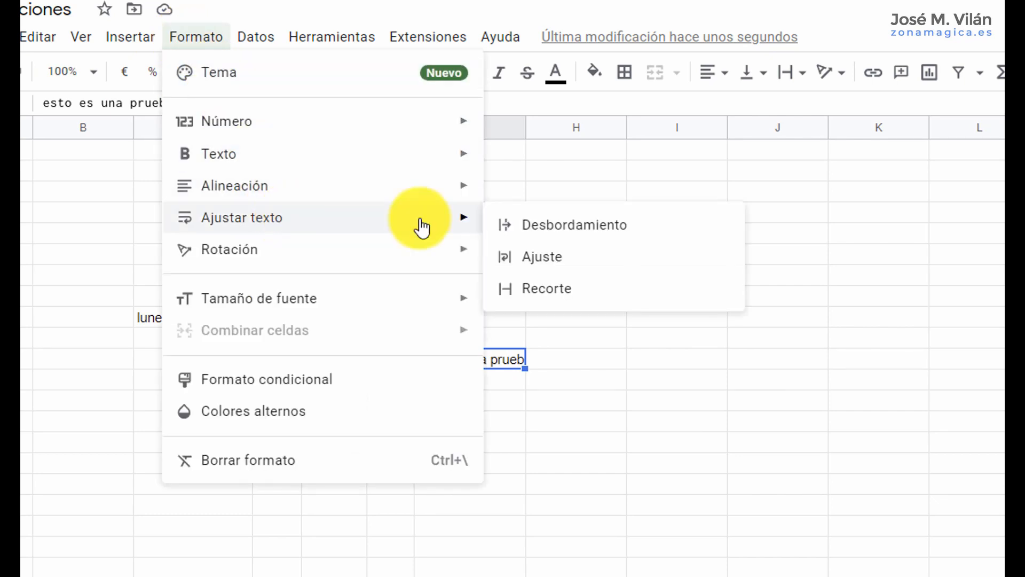
{"action": "left_click", "coordinate": [545, 264]}
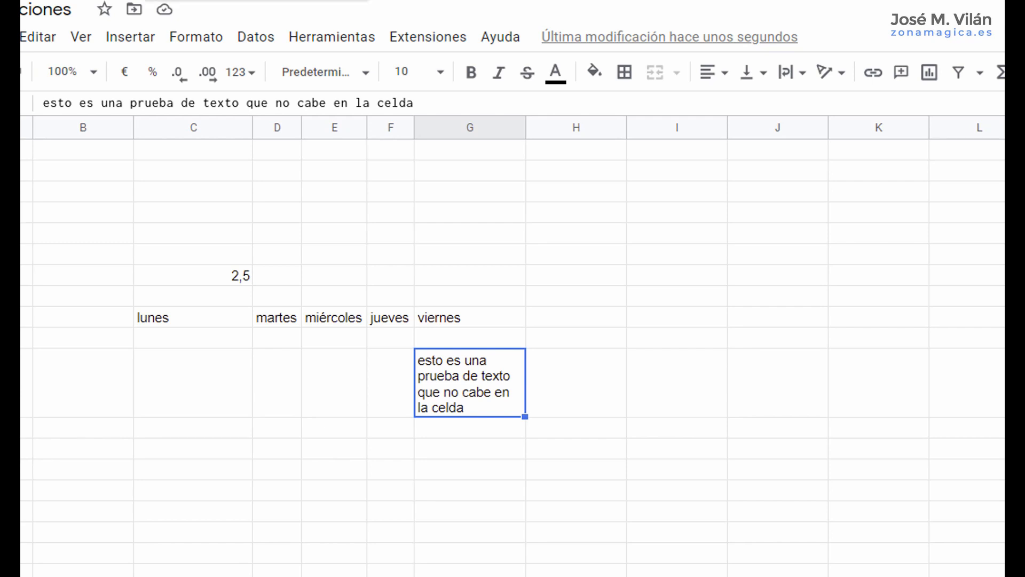
Switch to the "HOJAS DE GOOGLE (compartido)" document and review the first two SESIÓN 2 points on text wrapping and percentages in formulas.
{"action": "left_click", "coordinate": [225, 1]}
{"action": "scroll", "coordinate": [423, 469], "scroll_direction": "down", "scroll_amount": 2}
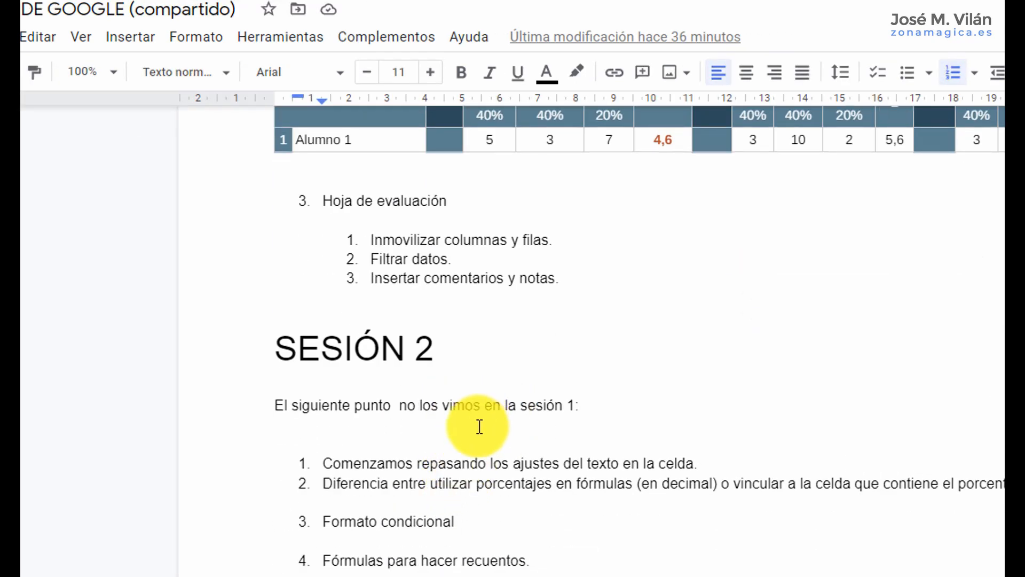
{"action": "left_click_drag", "start_coordinate": [320, 463], "coordinate": [712, 462]}
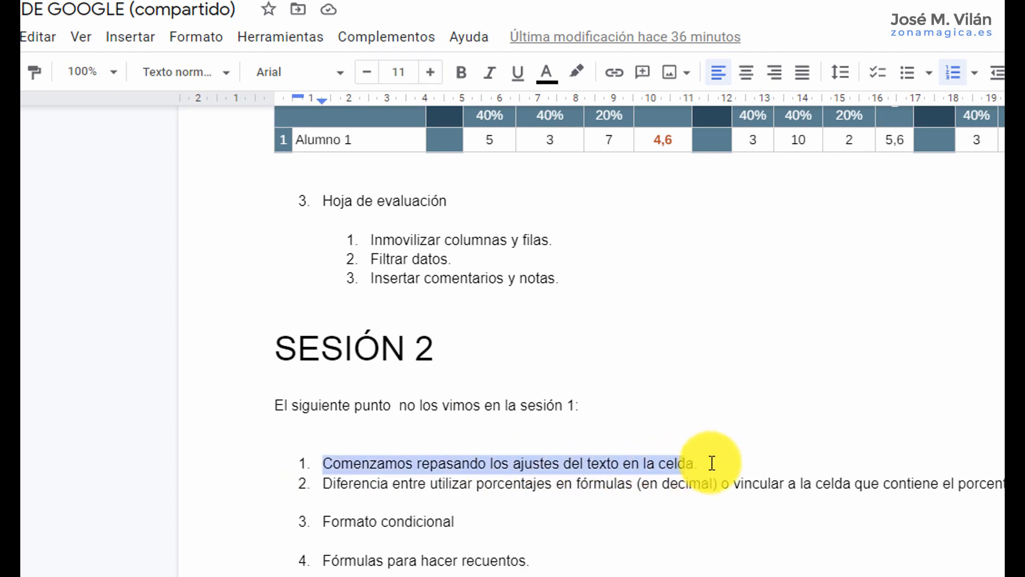
{"action": "left_click", "coordinate": [483, 483]}
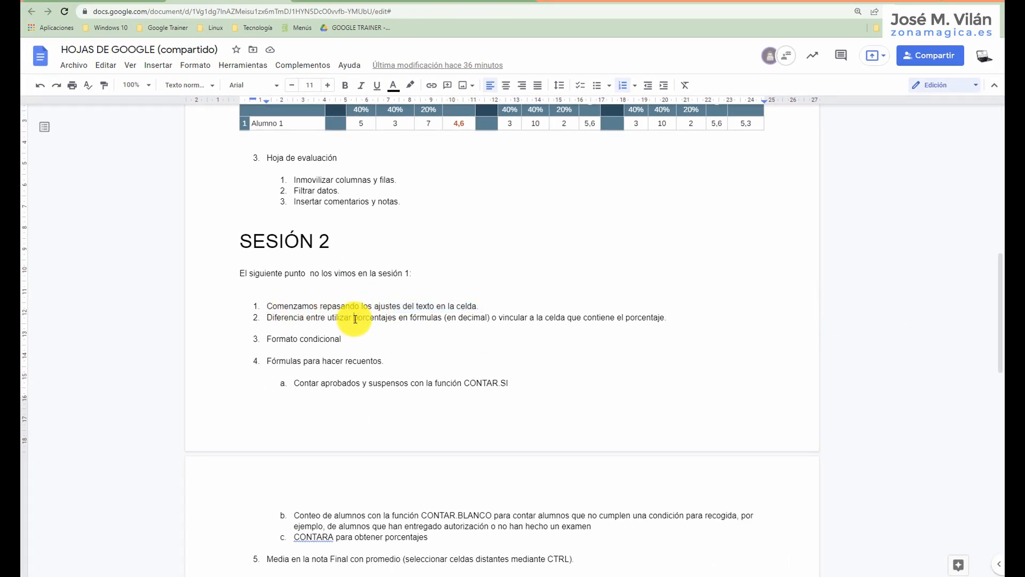
{"action": "left_click_drag", "start_coordinate": [355, 319], "coordinate": [665, 316]}
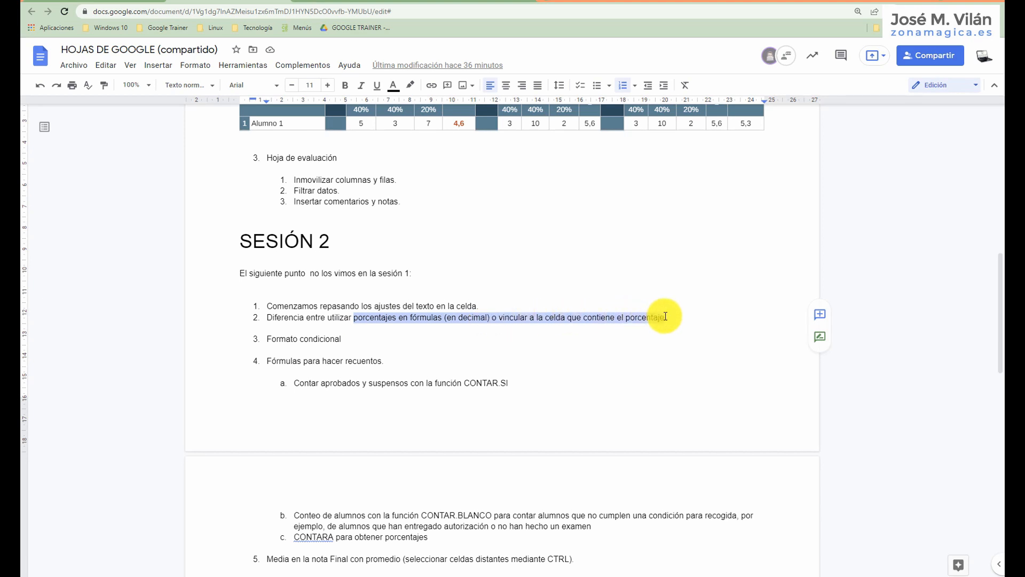
Return to the Calificaciones spreadsheet, open the 2ºA sheet and enter 5 as Alumno 1's Examen grade for 1EV in D3.
{"action": "left_click", "coordinate": [345, 3]}
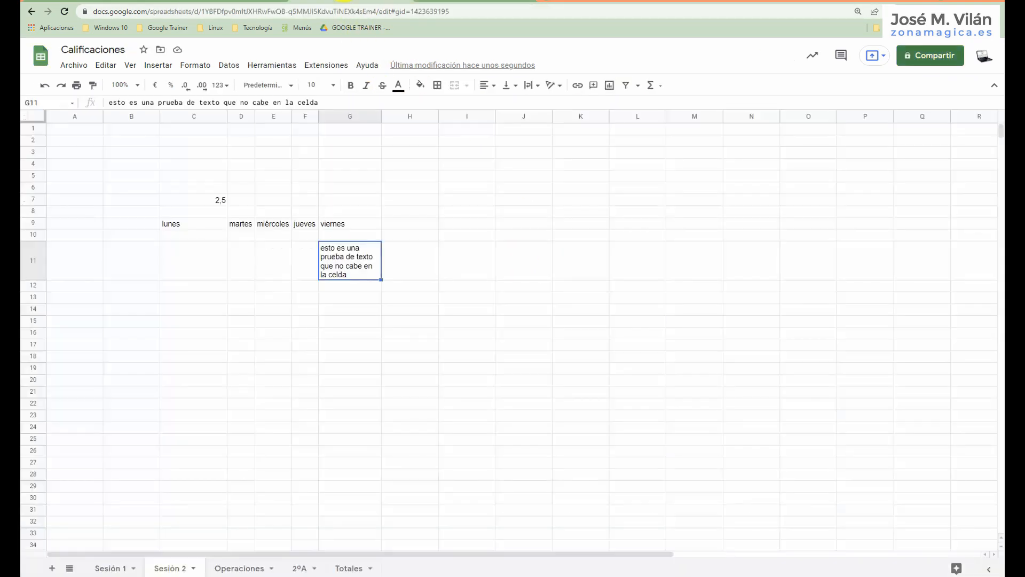
{"action": "left_click", "coordinate": [300, 566]}
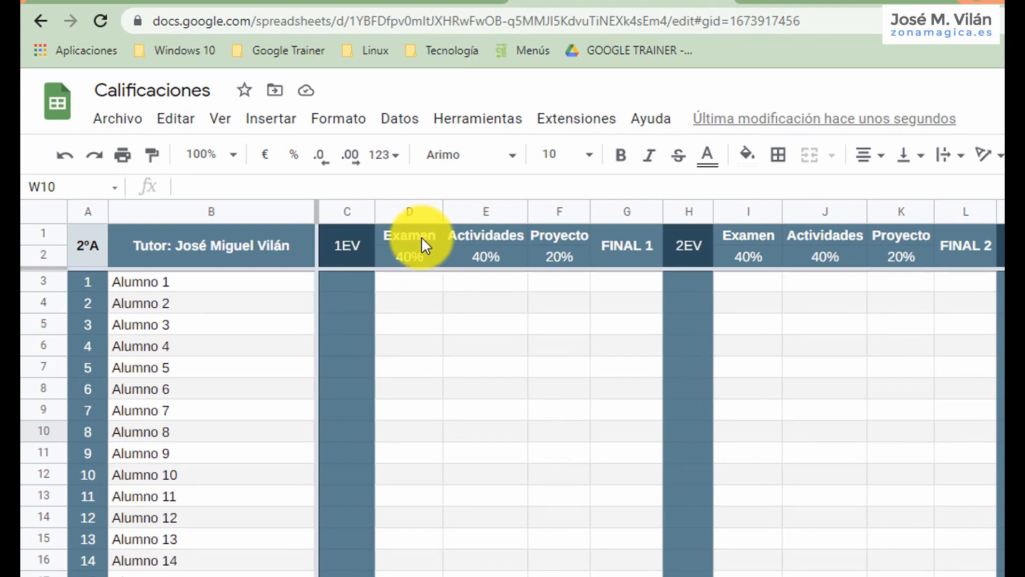
{"action": "left_click", "coordinate": [424, 275]}
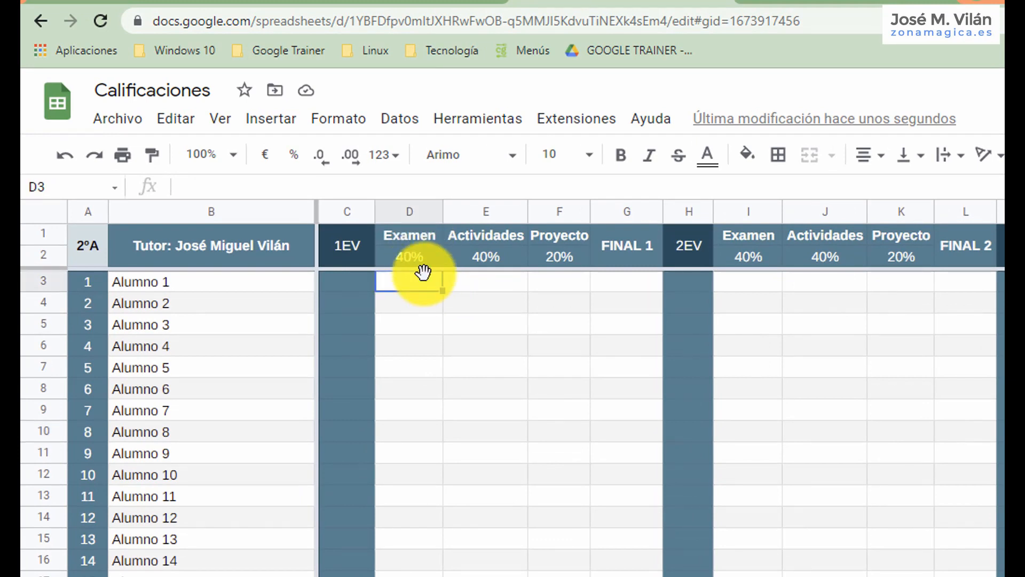
{"action": "type", "text": "5"}
{"action": "key", "text": "Tab"}
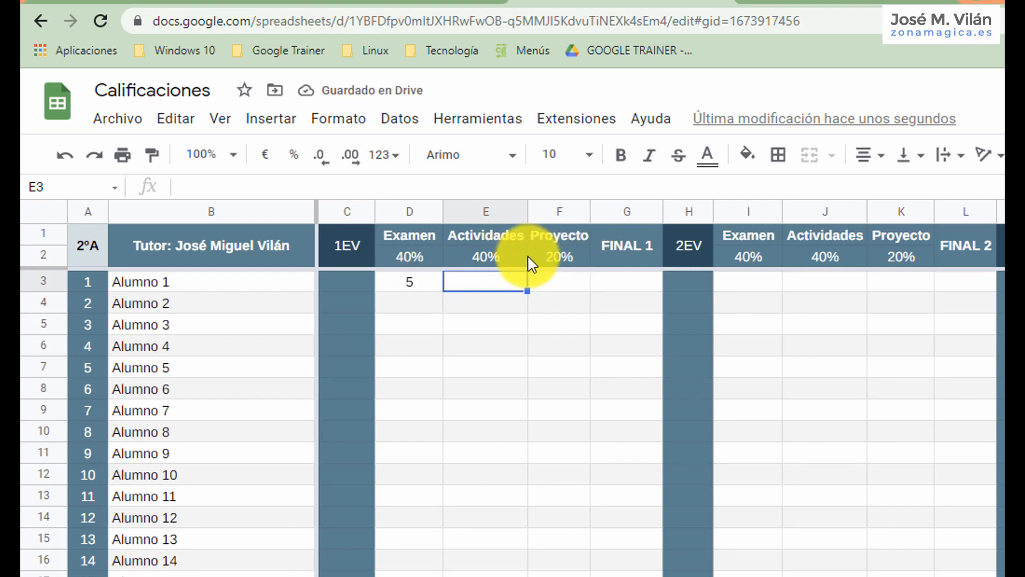
Enter 5 as Alumno 1's 1EV grade for both Actividades in E3 and Proyecto in F3.
{"action": "key", "text": "Right"}
{"action": "key", "text": "Right"}
{"action": "key", "text": "Right"}
{"action": "key", "text": "Right"}
{"action": "key", "text": "Right"}
{"action": "key", "text": "Right"}
{"action": "key", "text": "Right"}
{"action": "key", "text": "Right"}
{"action": "key", "text": "Right"}
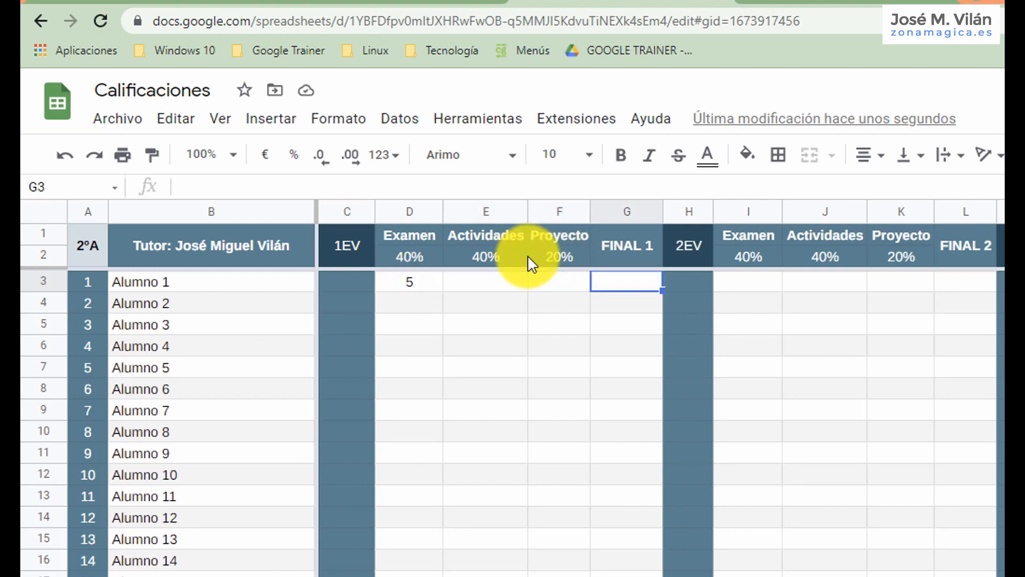
{"action": "left_click", "coordinate": [493, 283]}
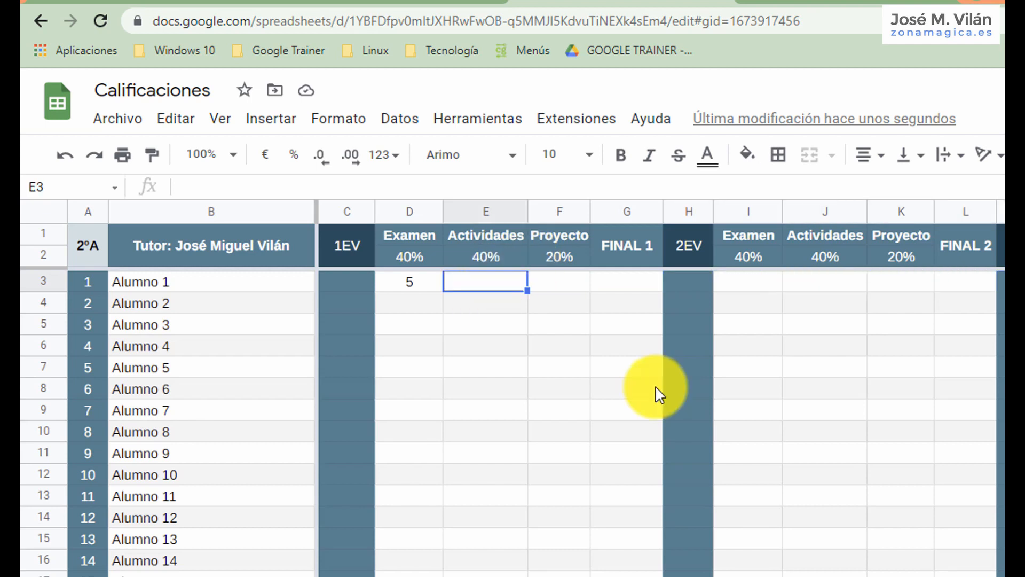
{"action": "type", "text": "5"}
{"action": "key", "text": "Tab"}
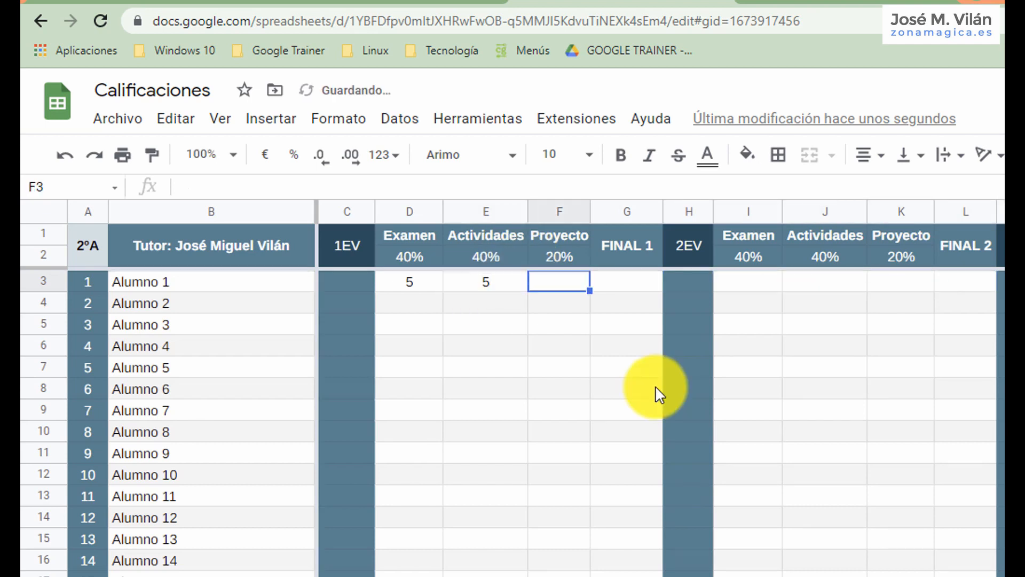
{"action": "type", "text": "5"}
{"action": "key", "text": "Tab"}
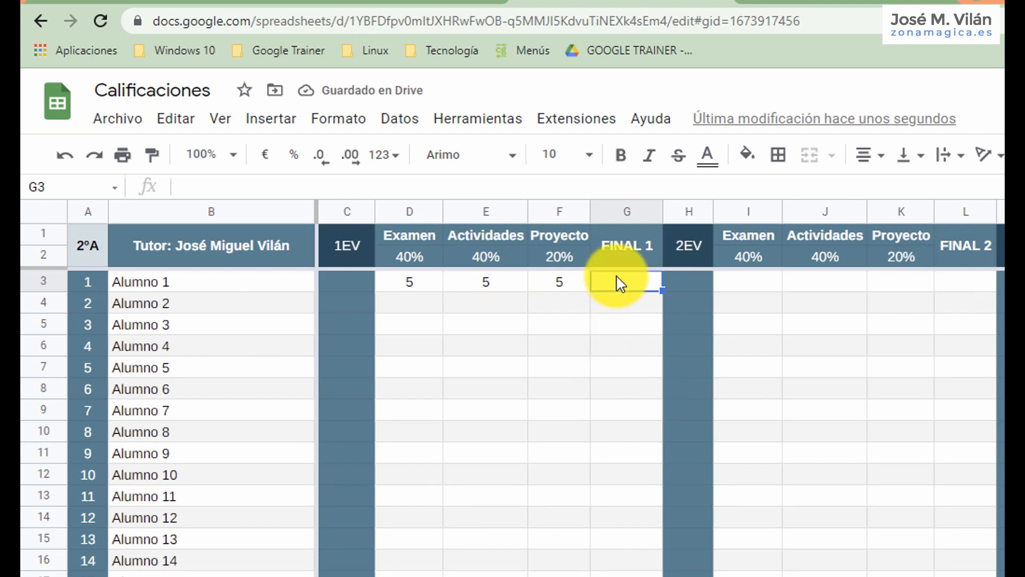
Begin the FINAL 1 formula in G3 with the weighted Examen and Actividades terms, =D3*0,4+E3*0,4.
{"action": "type", "text": "="}
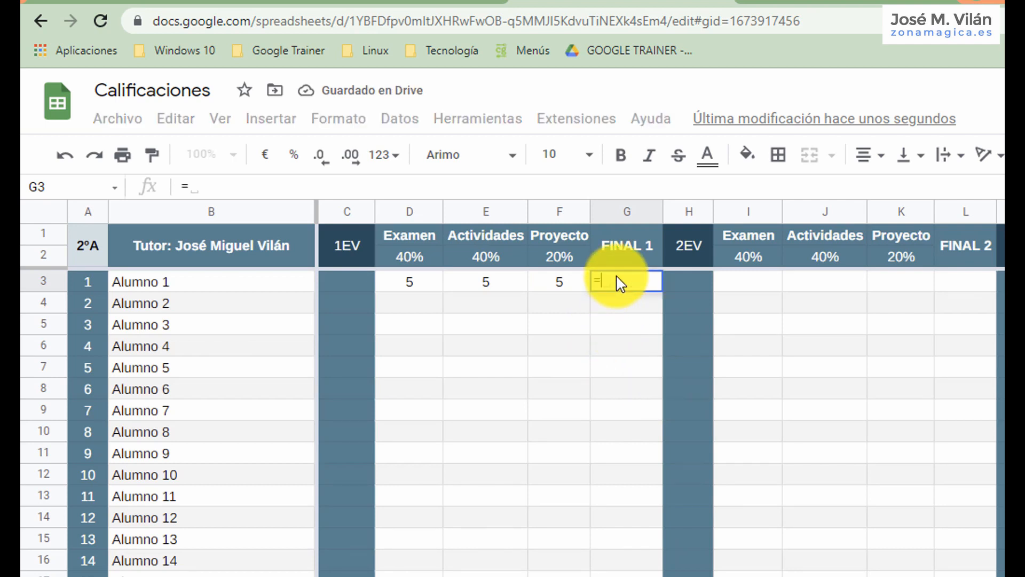
{"action": "left_click", "coordinate": [409, 290]}
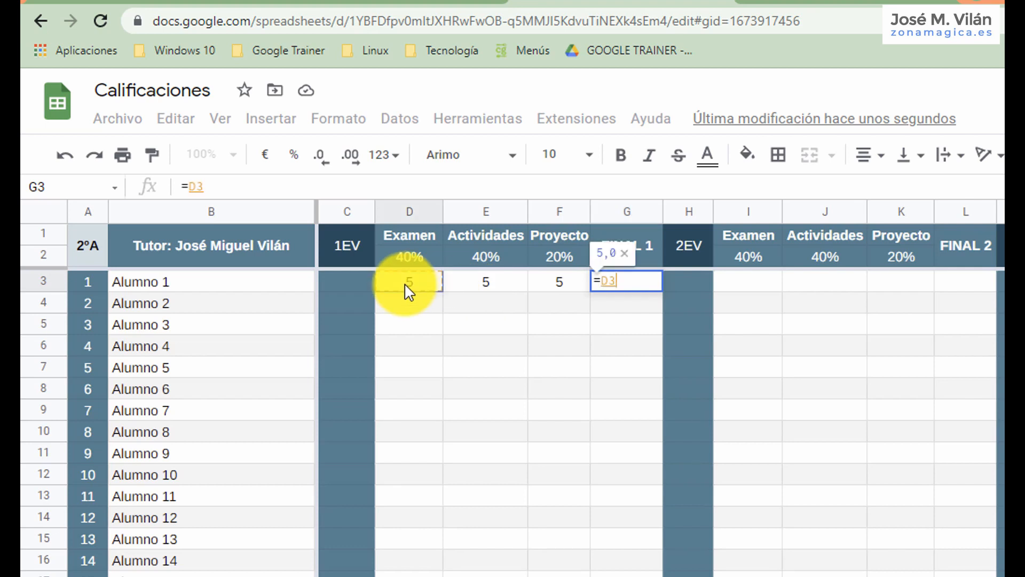
{"action": "type", "text": "*"}
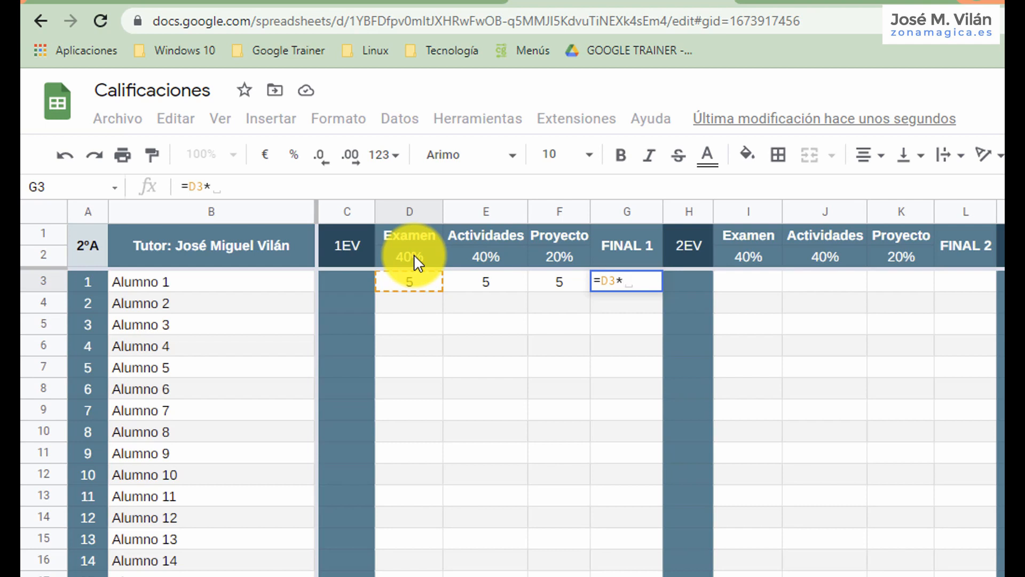
{"action": "type", "text": "0,"}
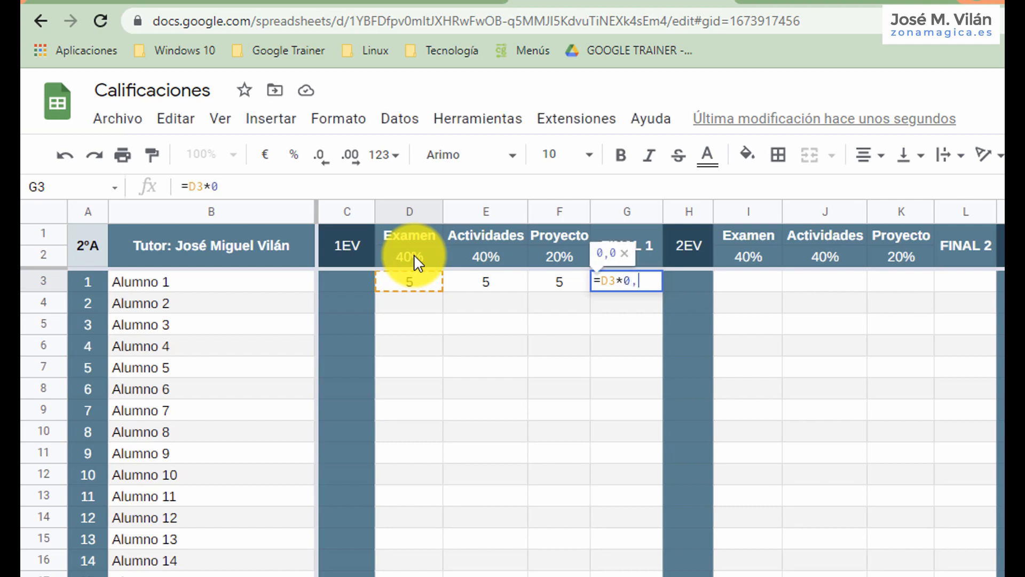
{"action": "type", "text": "4+"}
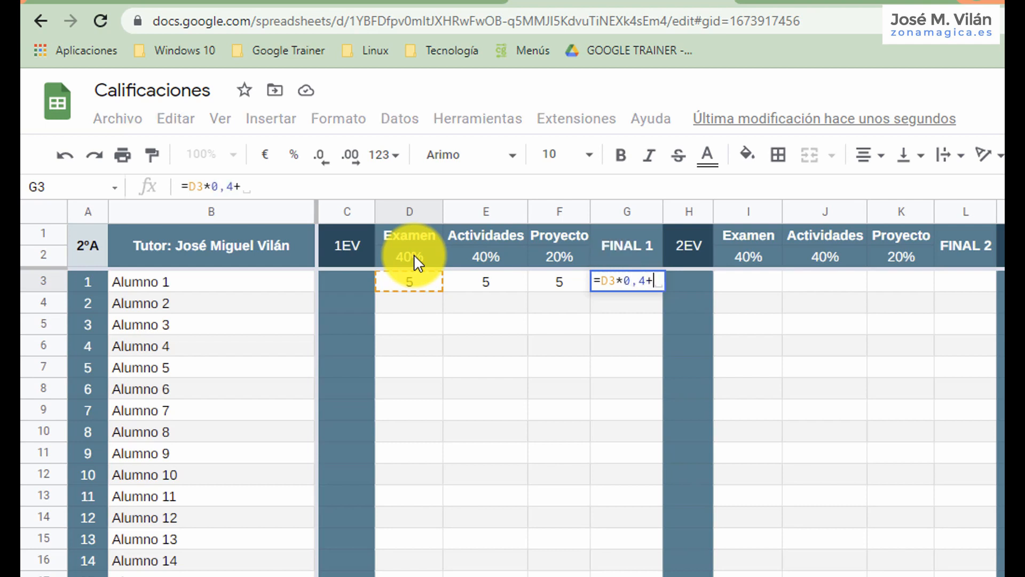
{"action": "left_click", "coordinate": [499, 286]}
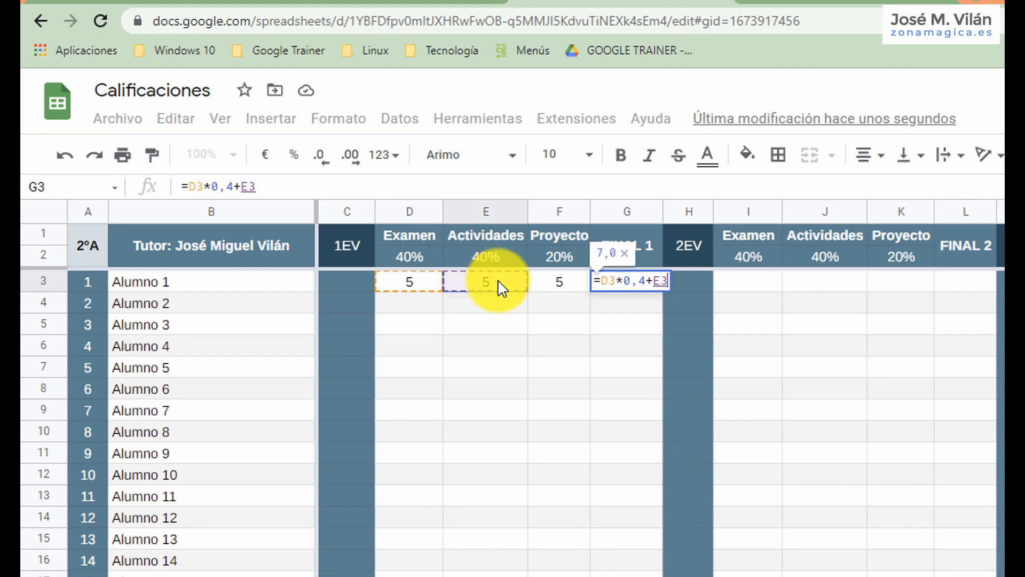
{"action": "type", "text": "*"}
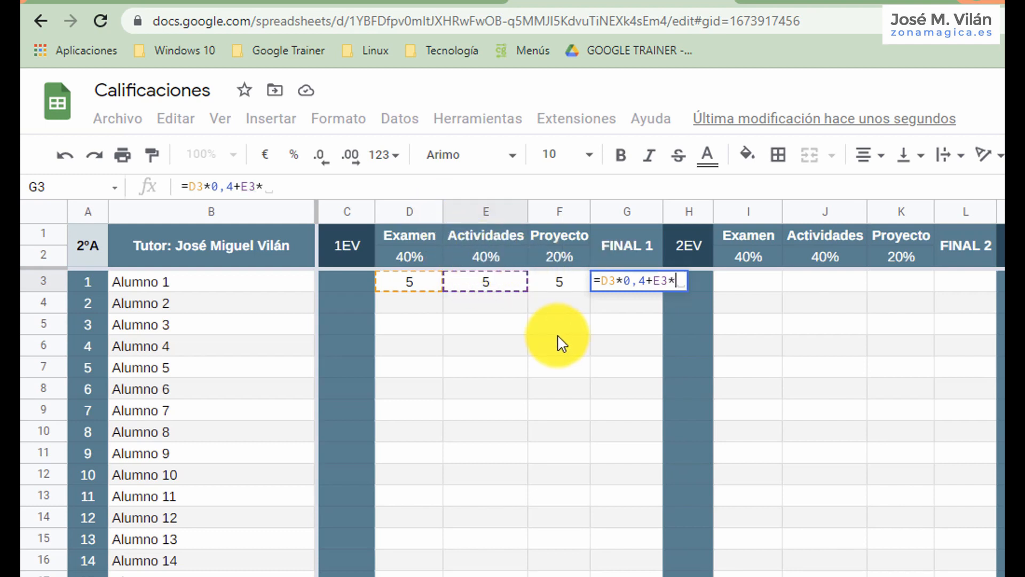
{"action": "type", "text": "0,4"}
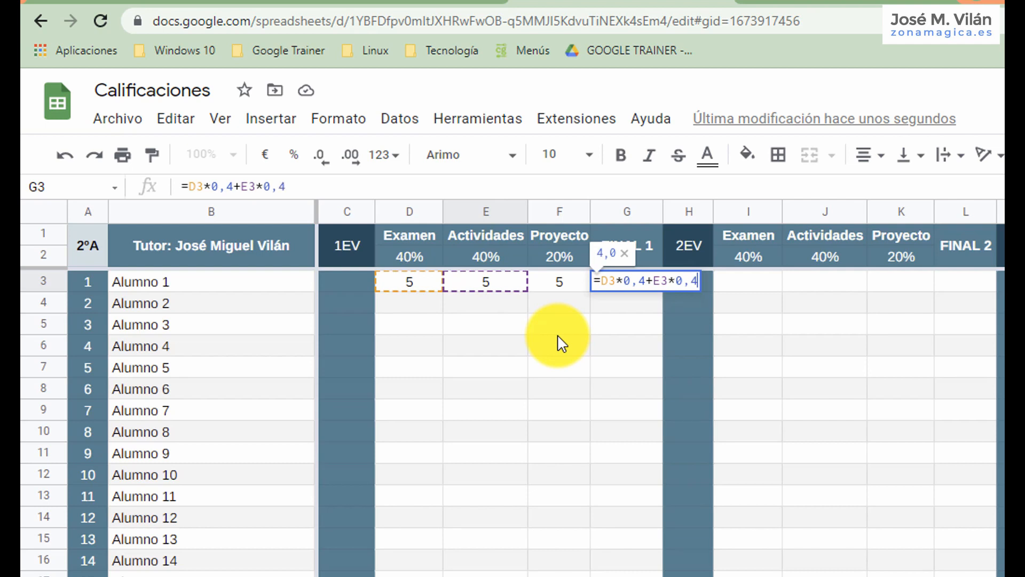
{"action": "type", "text": "*"}
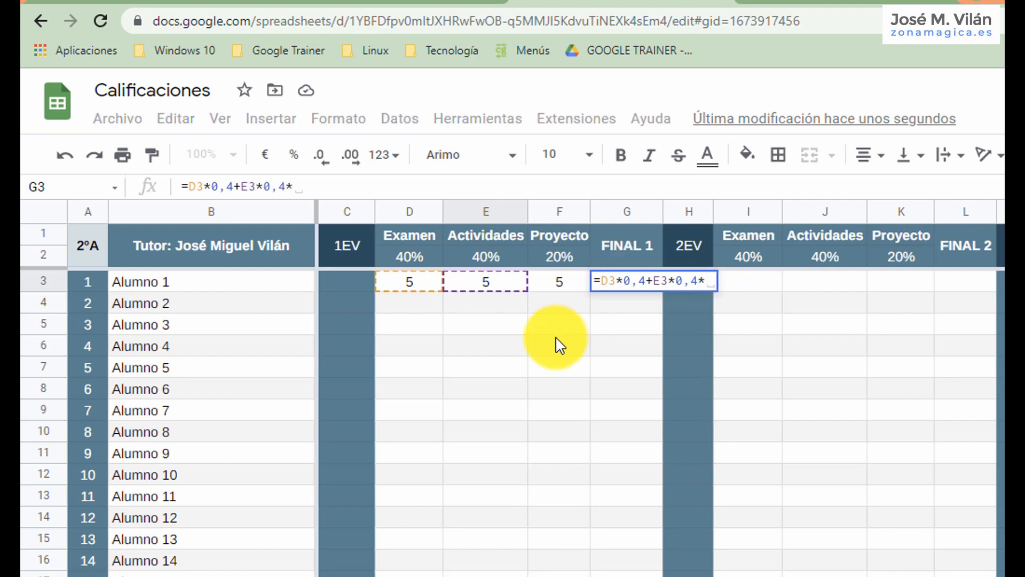
Complete the G3 formula by adding the weighted Proyecto term, +F3*0,20.
{"action": "left_click", "coordinate": [568, 286]}
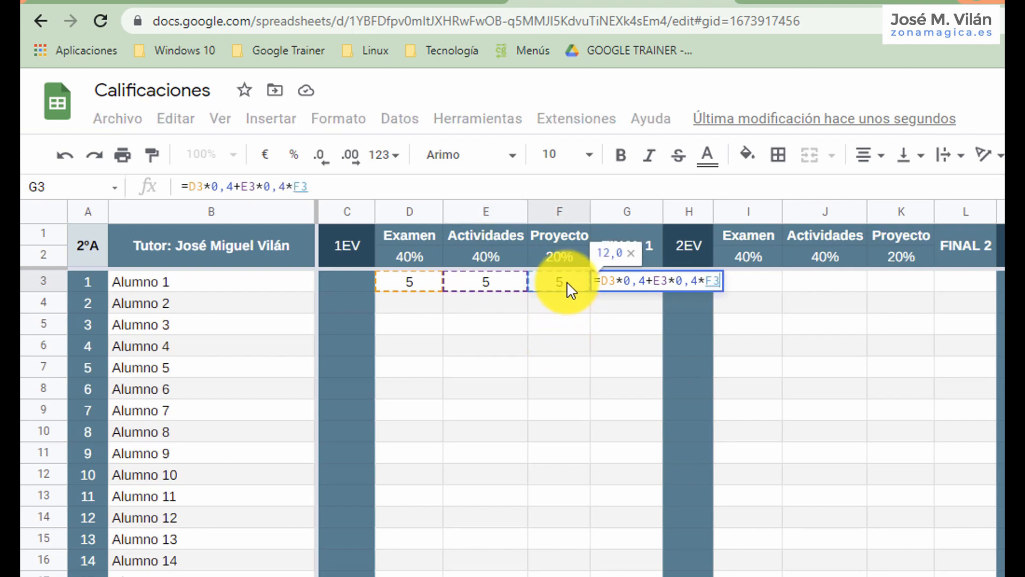
{"action": "left_click", "coordinate": [705, 283]}
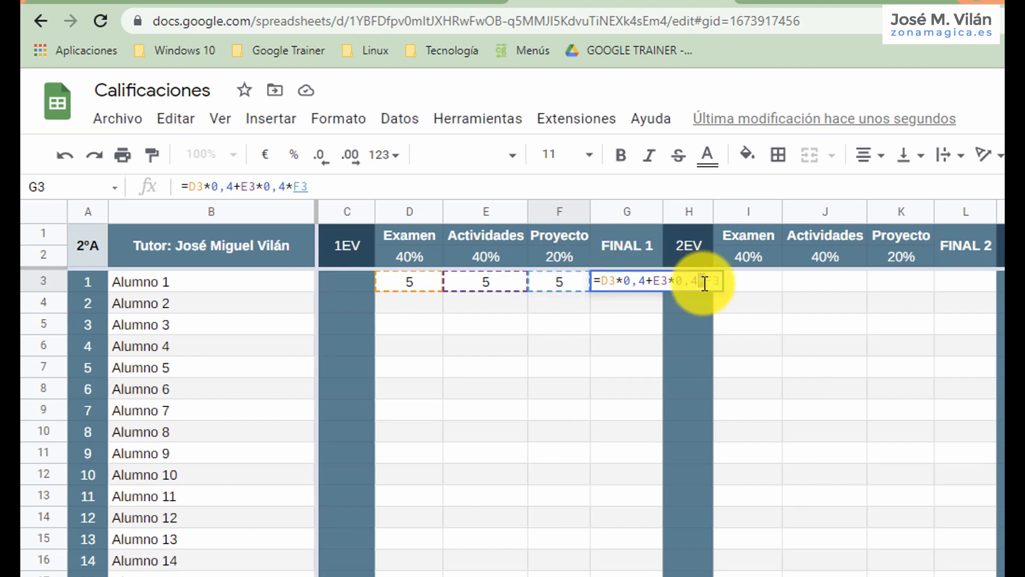
{"action": "type", "text": "+"}
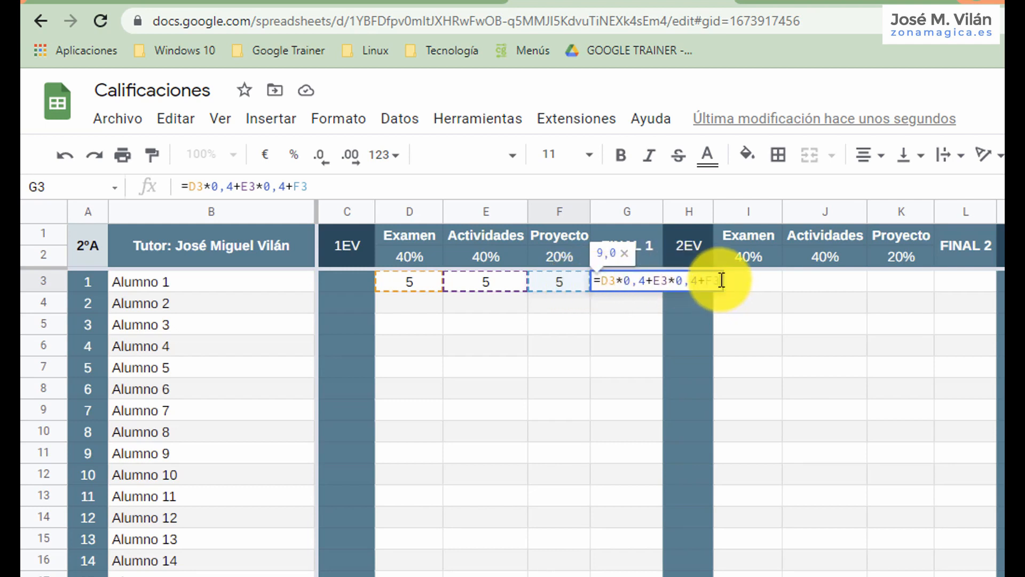
{"action": "type", "text": "*"}
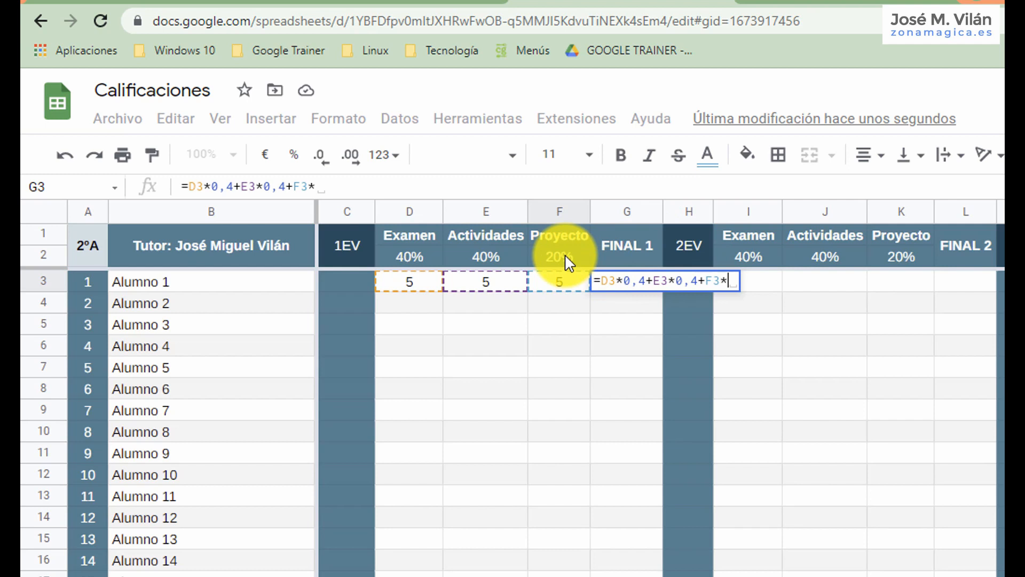
{"action": "type", "text": "0,20"}
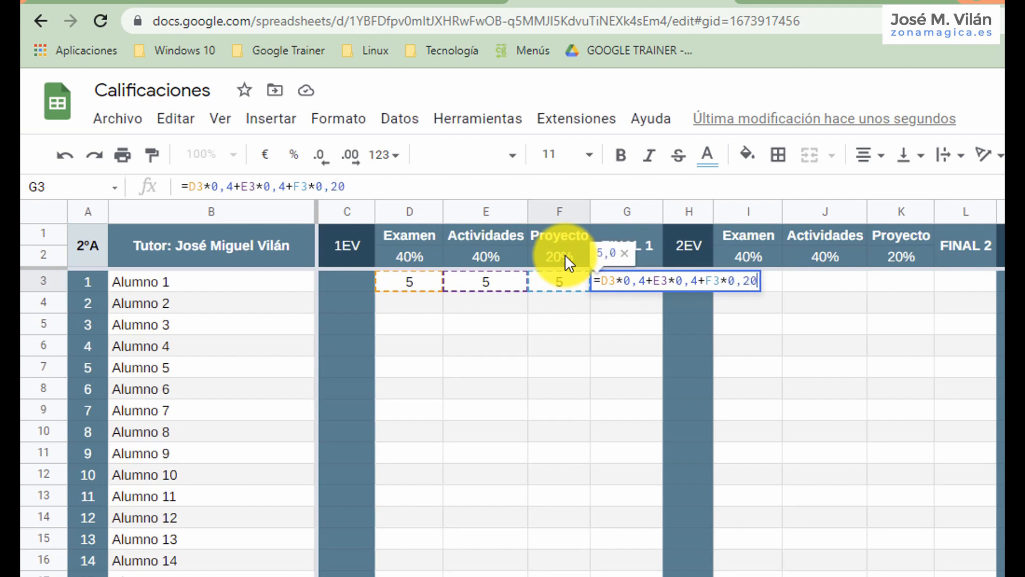
{"action": "key", "text": "Return"}
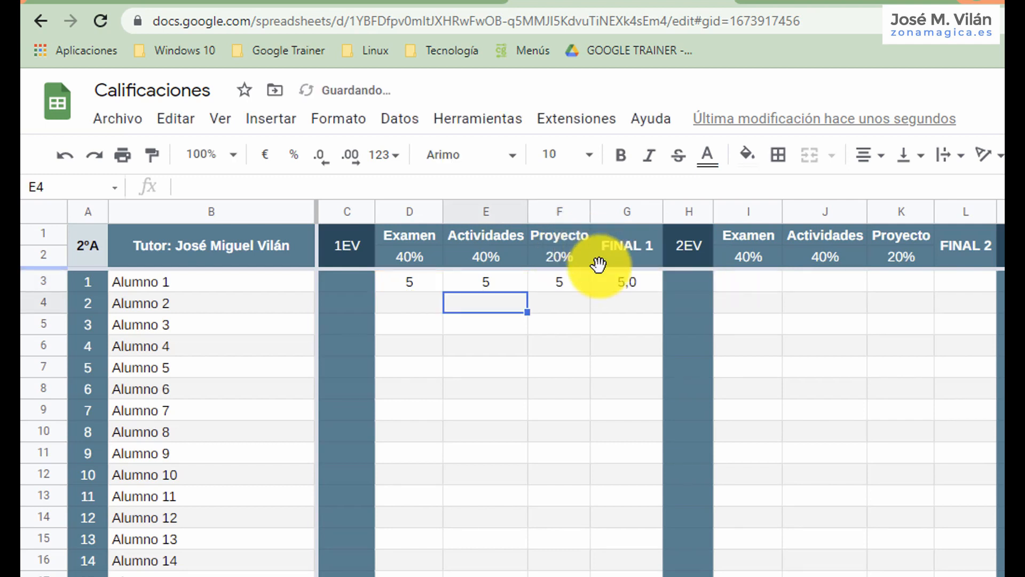
Enter Alumno 2's 1EV grades in D4:F4: Examen 3, Actividades 5 and Proyecto 9.
{"action": "left_click", "coordinate": [427, 297]}
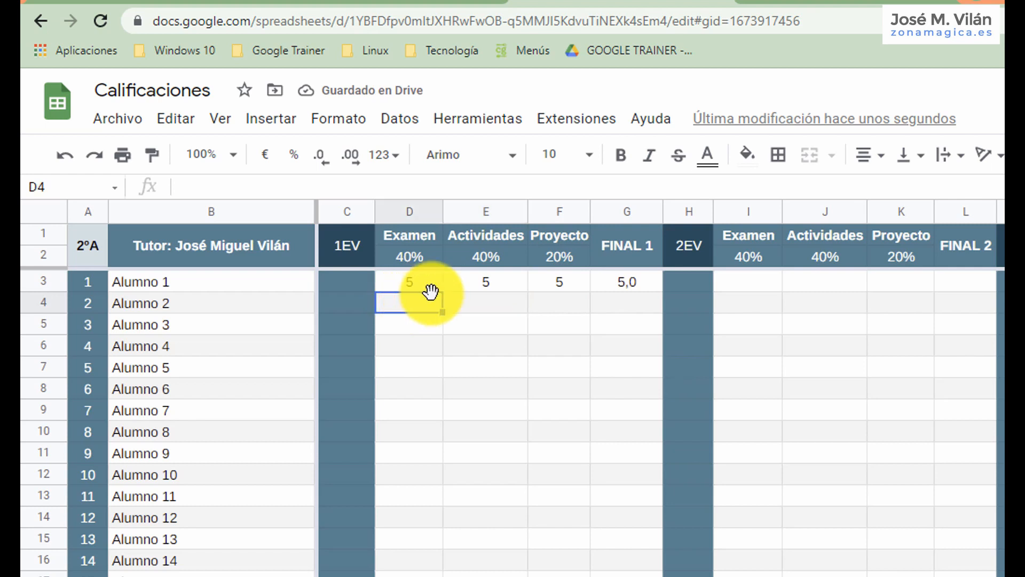
{"action": "type", "text": "3"}
{"action": "key", "text": "Tab"}
{"action": "key", "text": "Tab"}
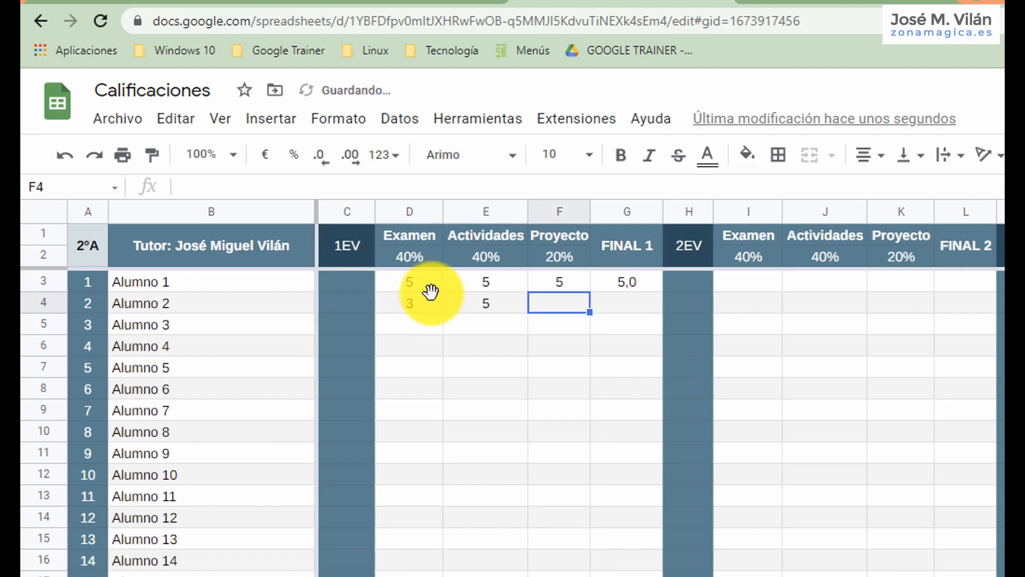
{"action": "type", "text": "9"}
{"action": "key", "text": "Tab"}
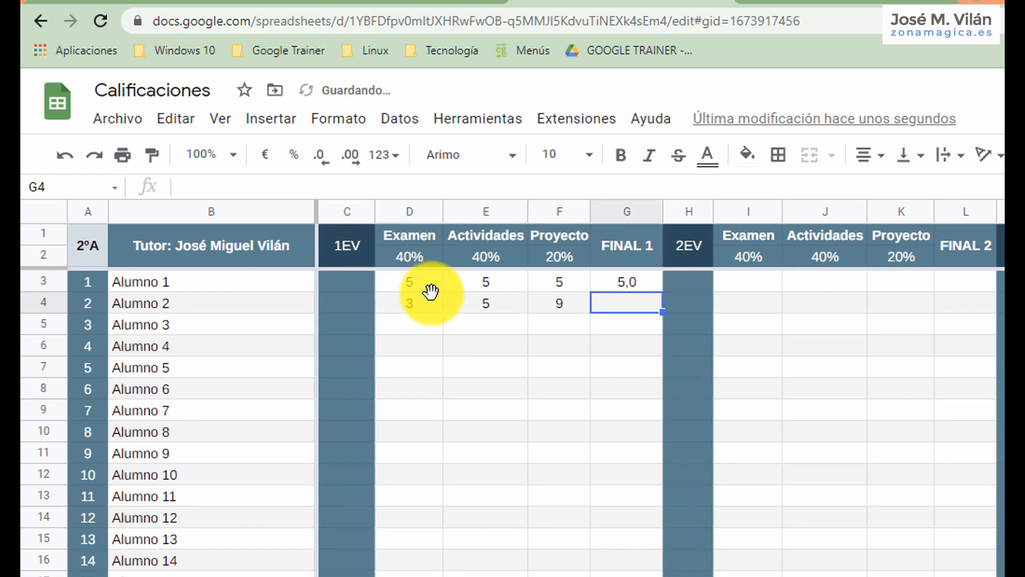
Fill the FINAL 1 formula from G3 down through G32 for the remaining students.
{"action": "left_click", "coordinate": [640, 282]}
{"action": "left_click_drag", "start_coordinate": [658, 289], "coordinate": [641, 576]}
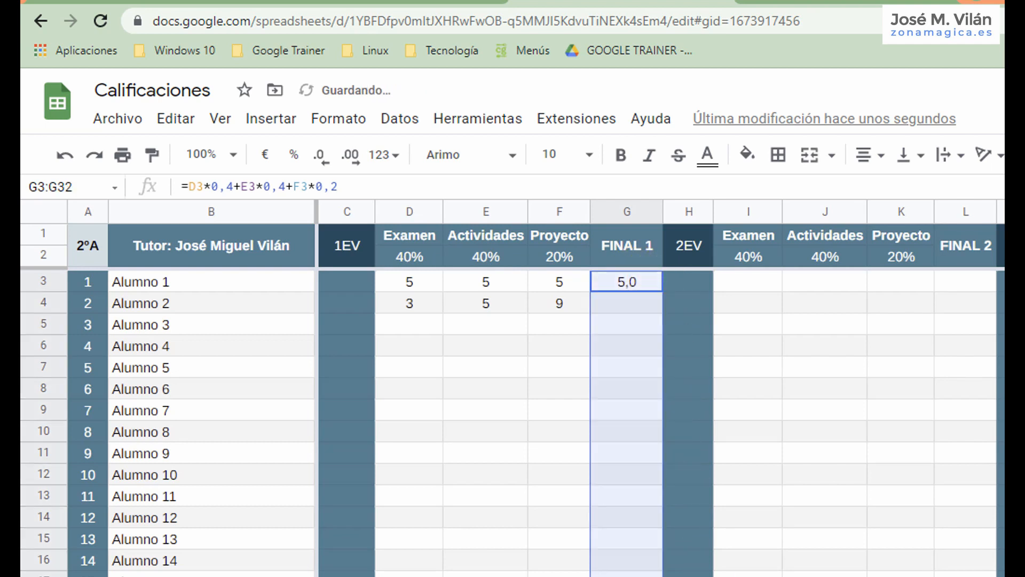
Compare the FINAL 1 formulas in G3 and G4, checking their cell references and fixed weights against the Examen grade in D3.
{"action": "left_click", "coordinate": [632, 306]}
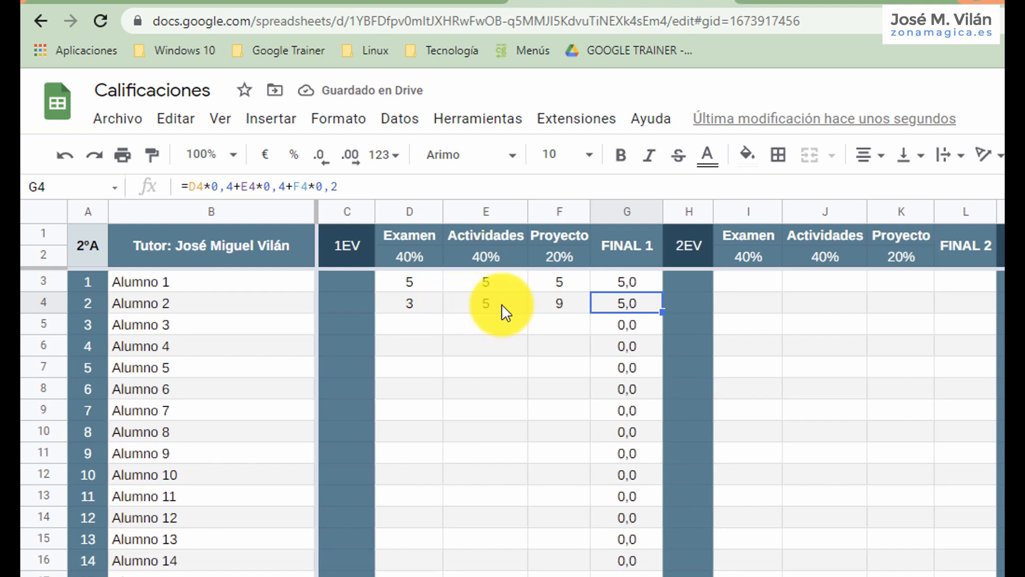
{"action": "left_click", "coordinate": [638, 289]}
{"action": "left_click", "coordinate": [645, 304]}
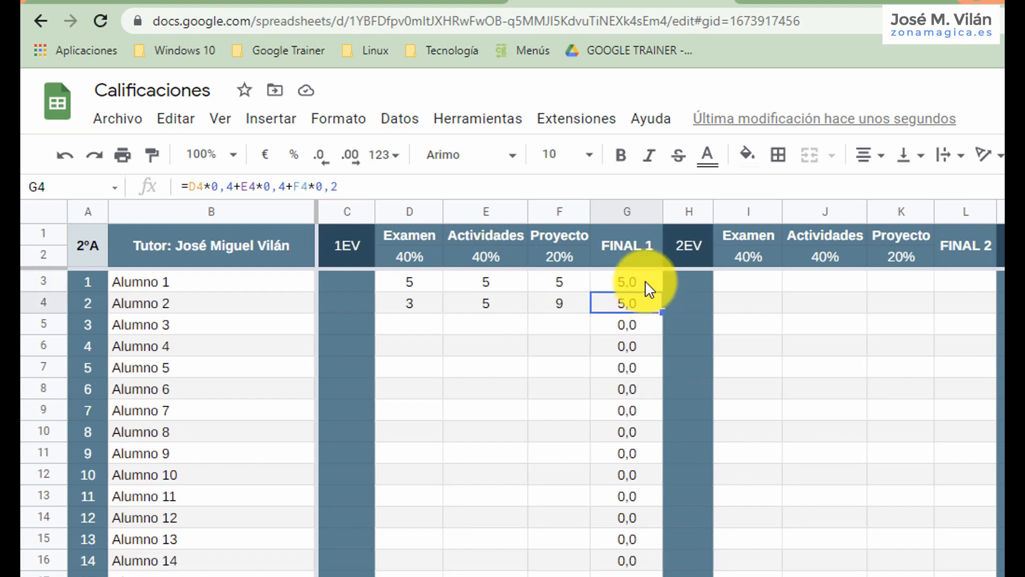
{"action": "left_click", "coordinate": [647, 286]}
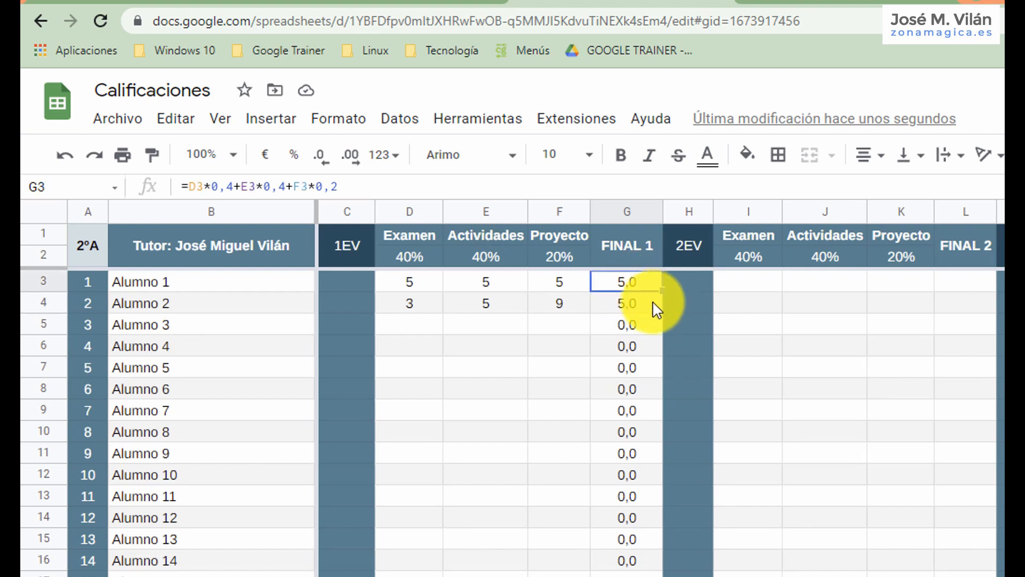
{"action": "left_click", "coordinate": [648, 304]}
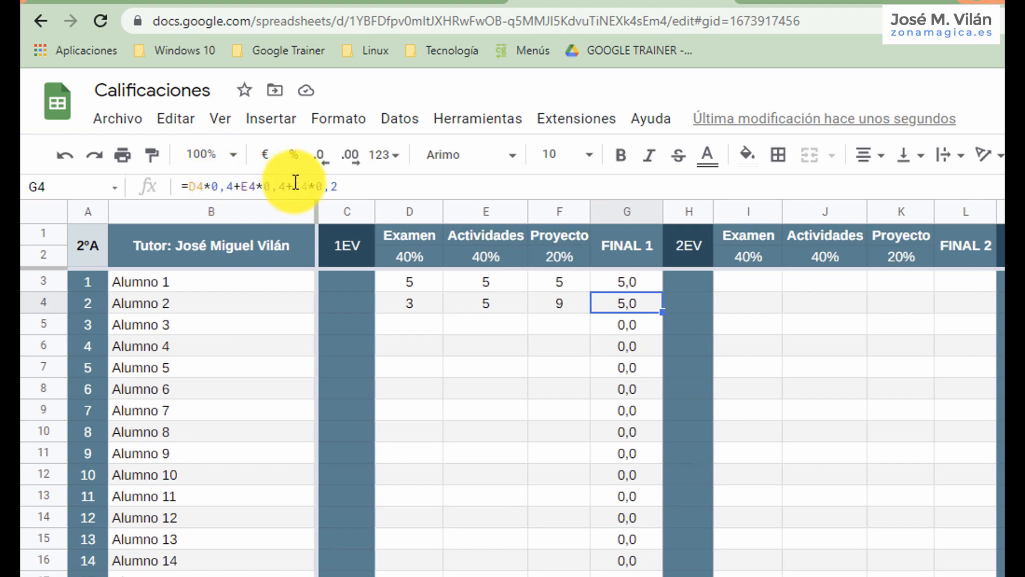
{"action": "left_click", "coordinate": [623, 287]}
{"action": "left_click", "coordinate": [633, 307]}
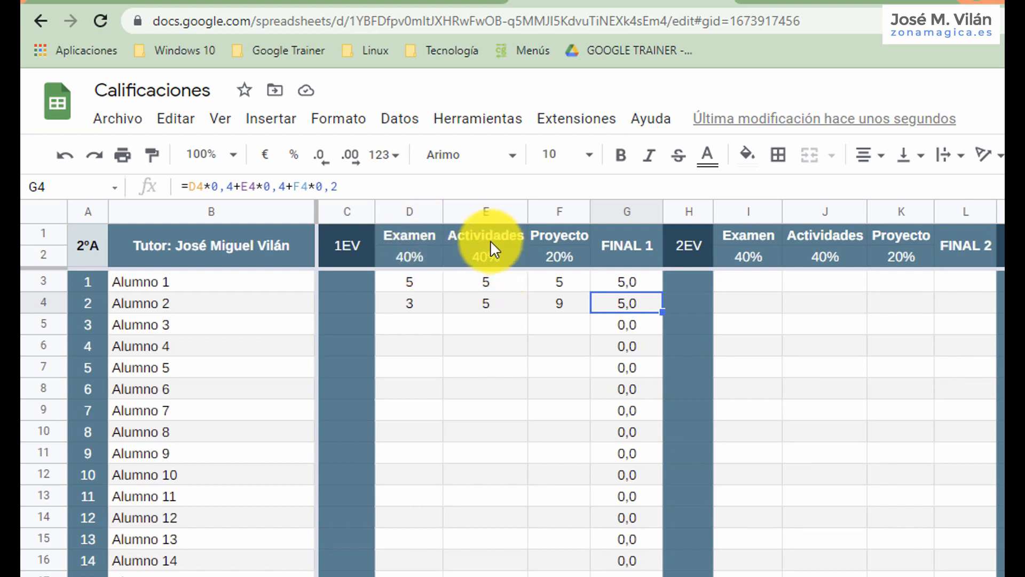
{"action": "left_click", "coordinate": [412, 284]}
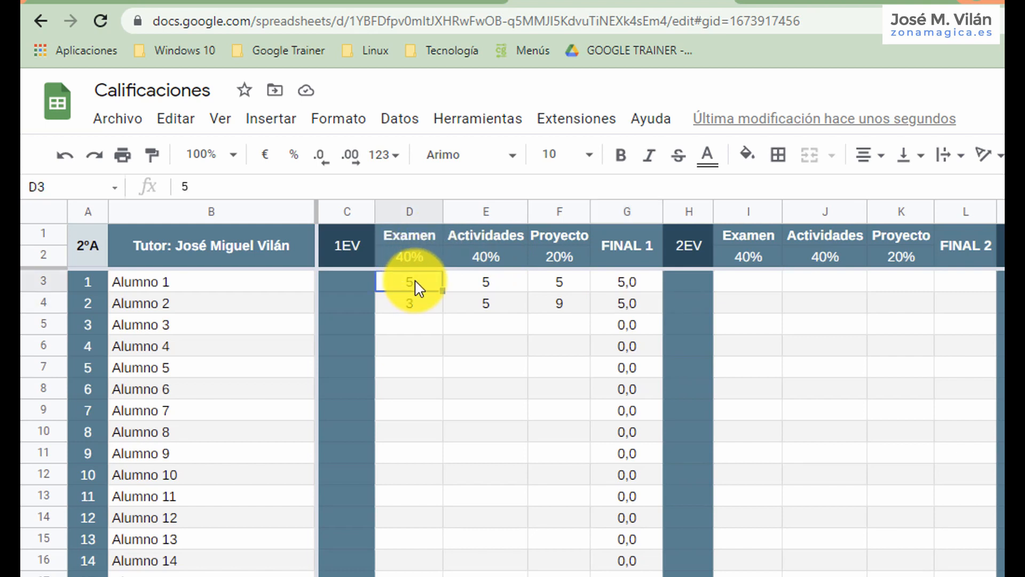
Clear the FINAL 1 formulas from G3:G32.
{"action": "left_click", "coordinate": [616, 287]}
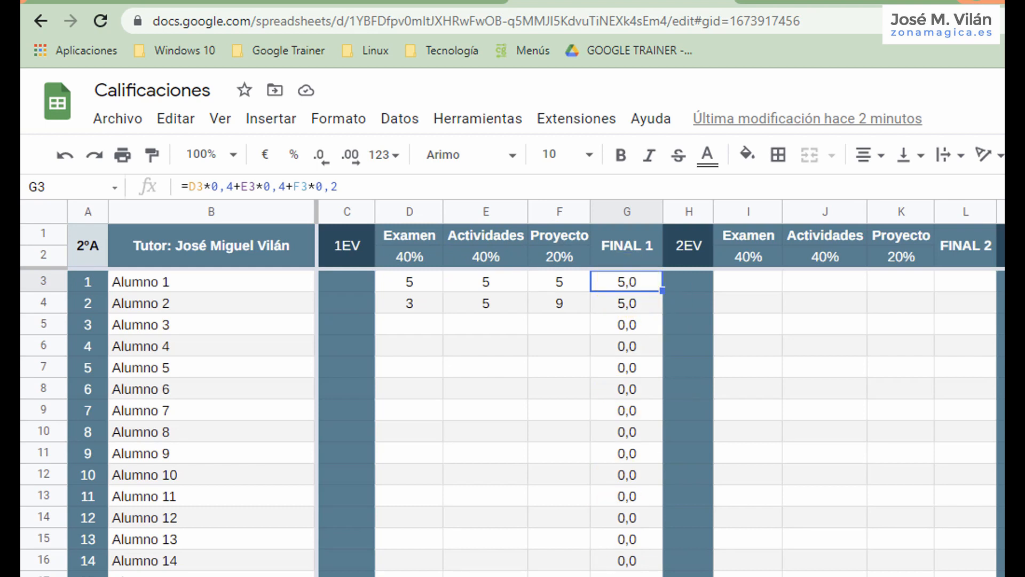
{"action": "key", "text": "ctrl+shift+Down"}
{"action": "key", "text": "Delete"}
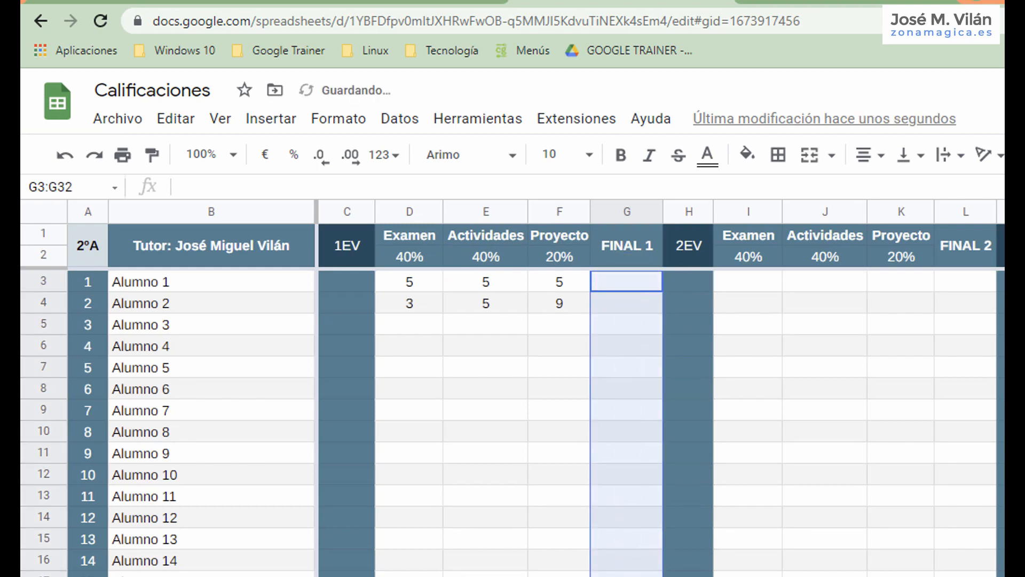
Start Alumno 1's FINAL 1 formula in G3 with the Examen grade multiplied by its absolute weight reference: =D3*$D$2.
{"action": "left_click", "coordinate": [651, 280]}
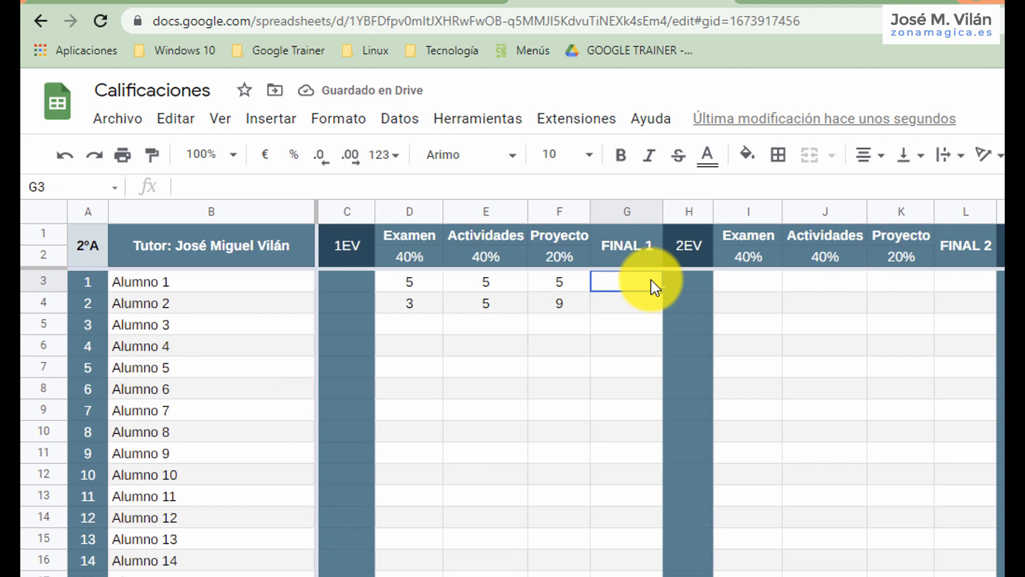
{"action": "type", "text": "="}
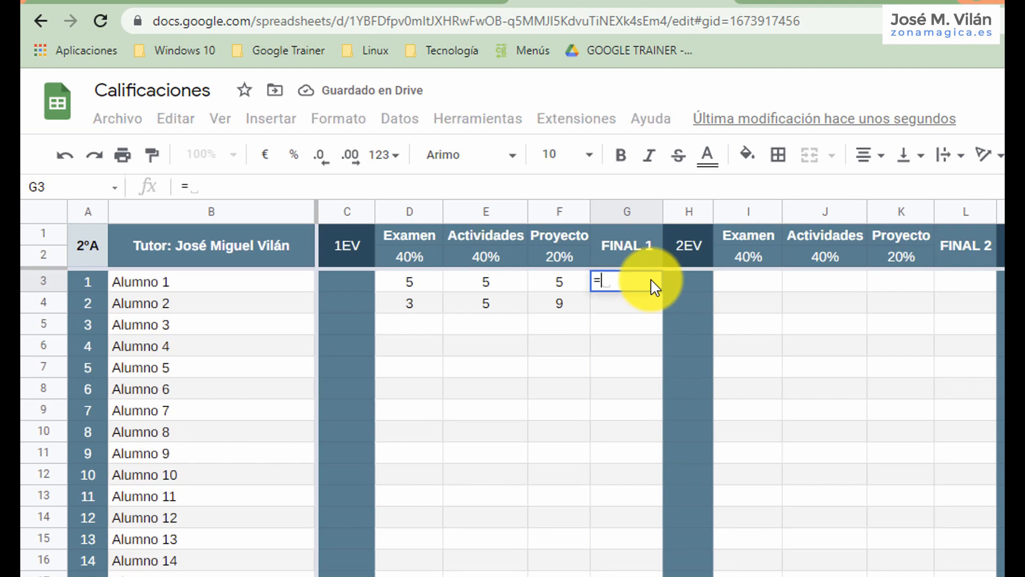
{"action": "left_click", "coordinate": [403, 283]}
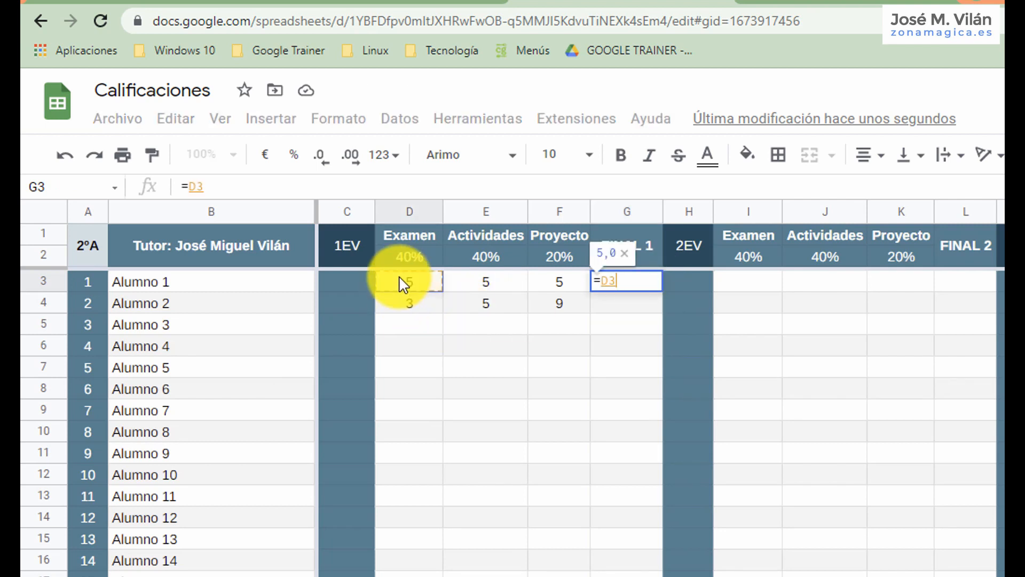
{"action": "type", "text": "*"}
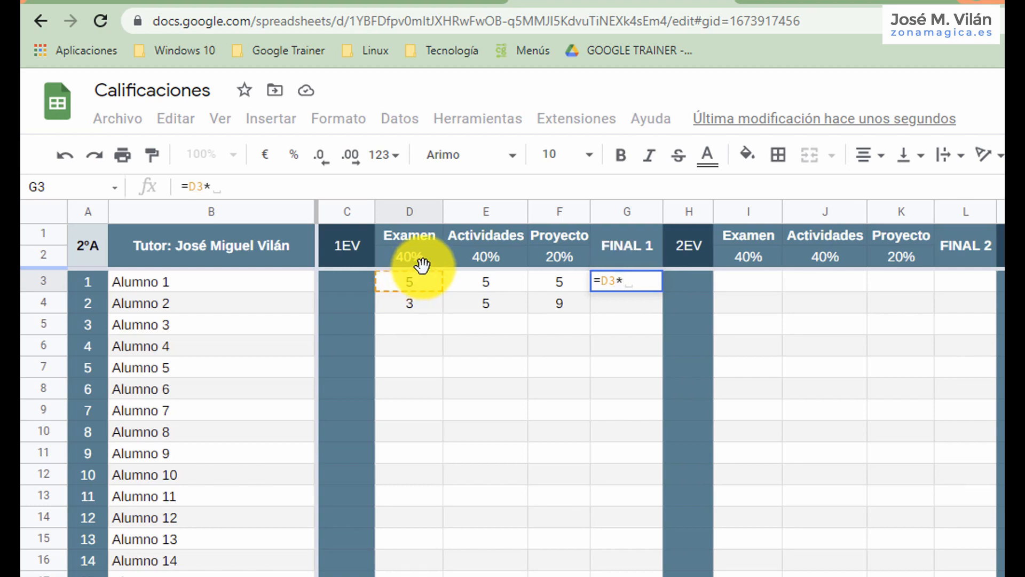
{"action": "left_click", "coordinate": [422, 259]}
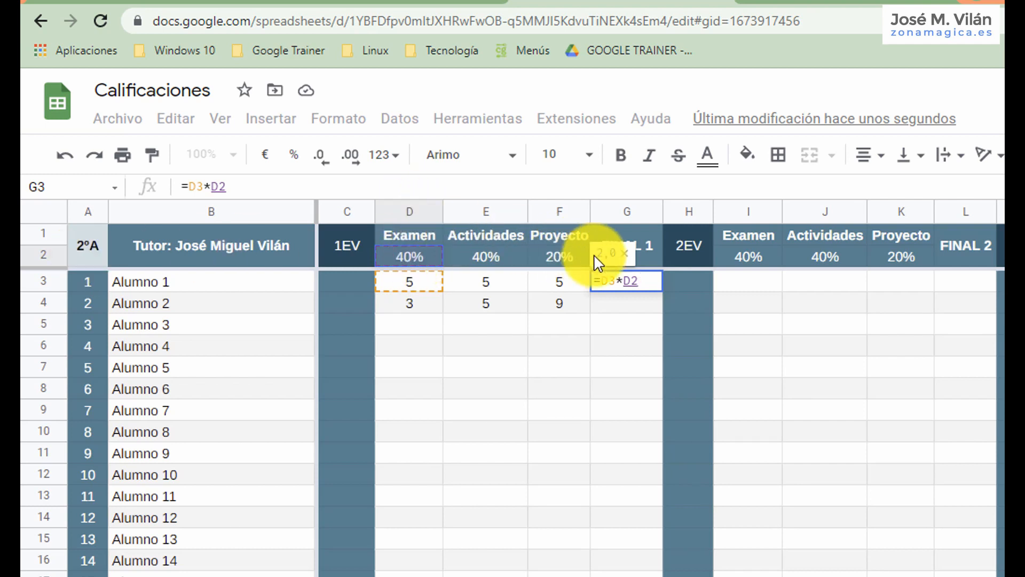
{"action": "key", "text": "F4"}
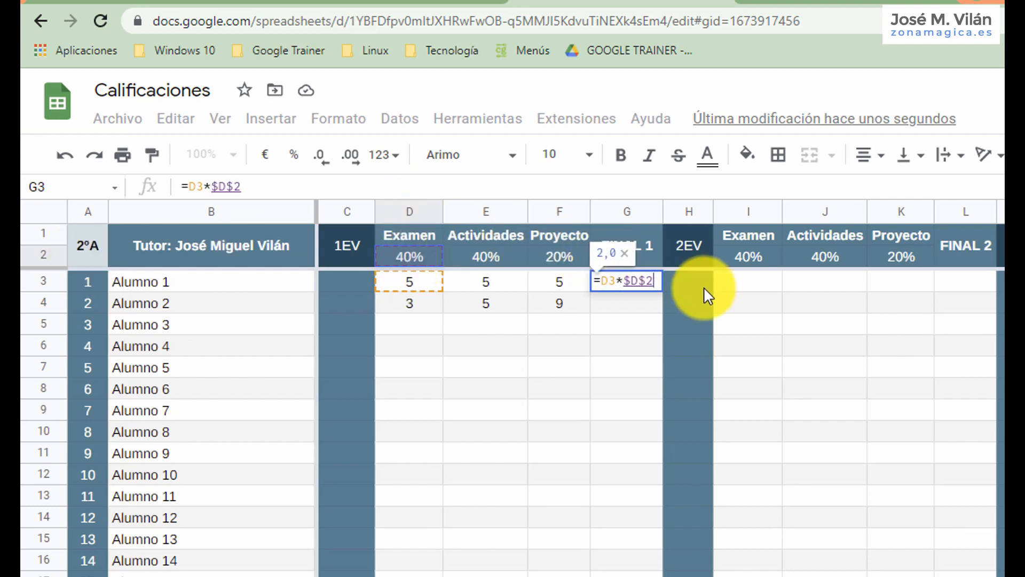
Add the Actividades grade multiplied by its absolute weight reference to the G3 formula: +E3*$E$2.
{"action": "type", "text": "+"}
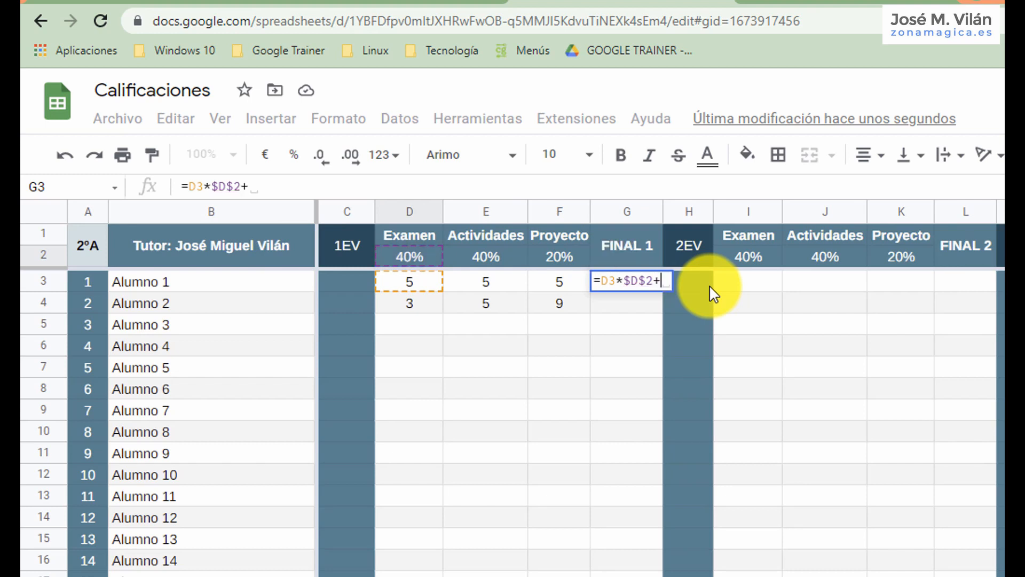
{"action": "left_click", "coordinate": [487, 291]}
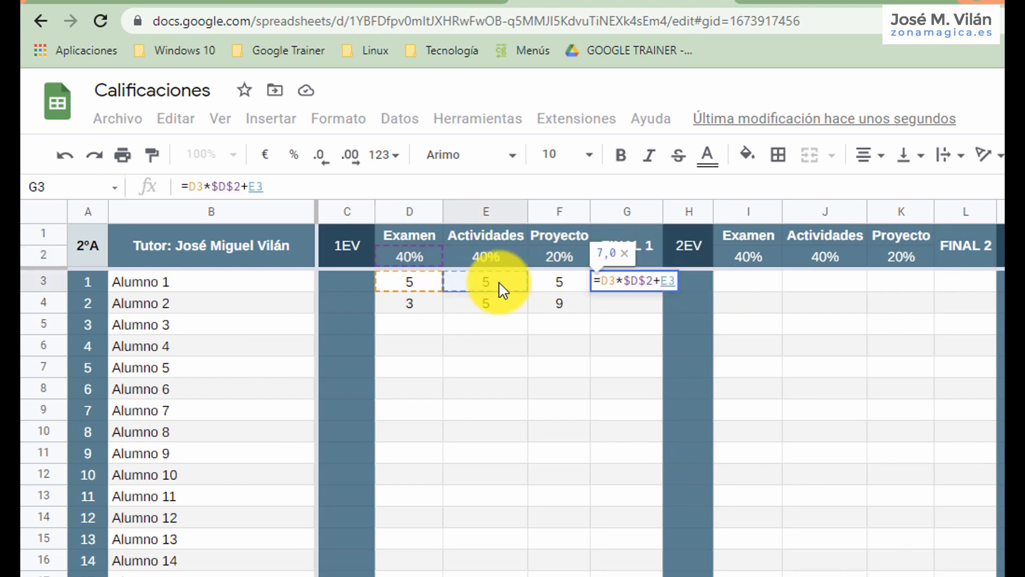
{"action": "type", "text": "*"}
{"action": "left_click", "coordinate": [488, 256]}
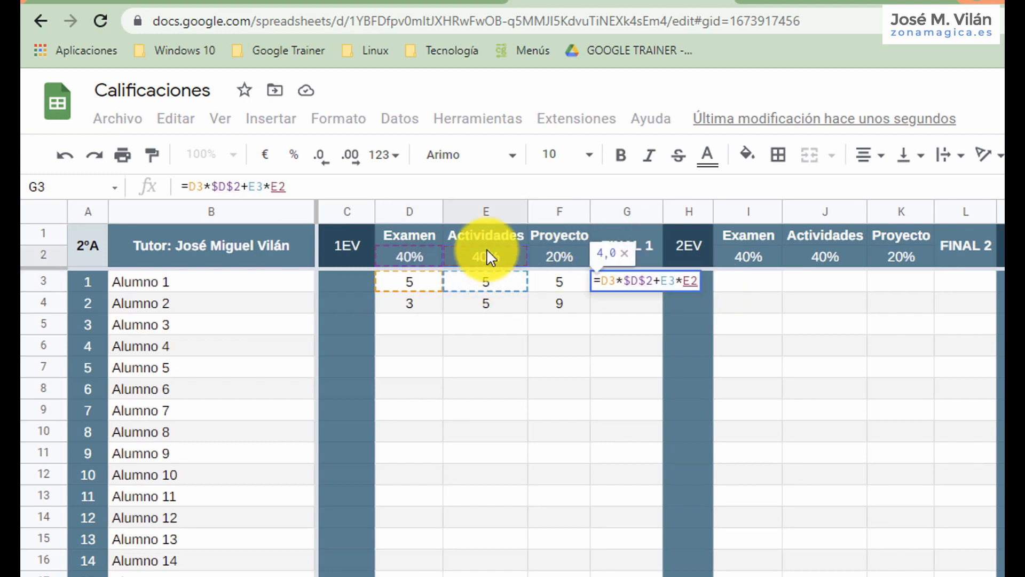
{"action": "key", "text": "F4"}
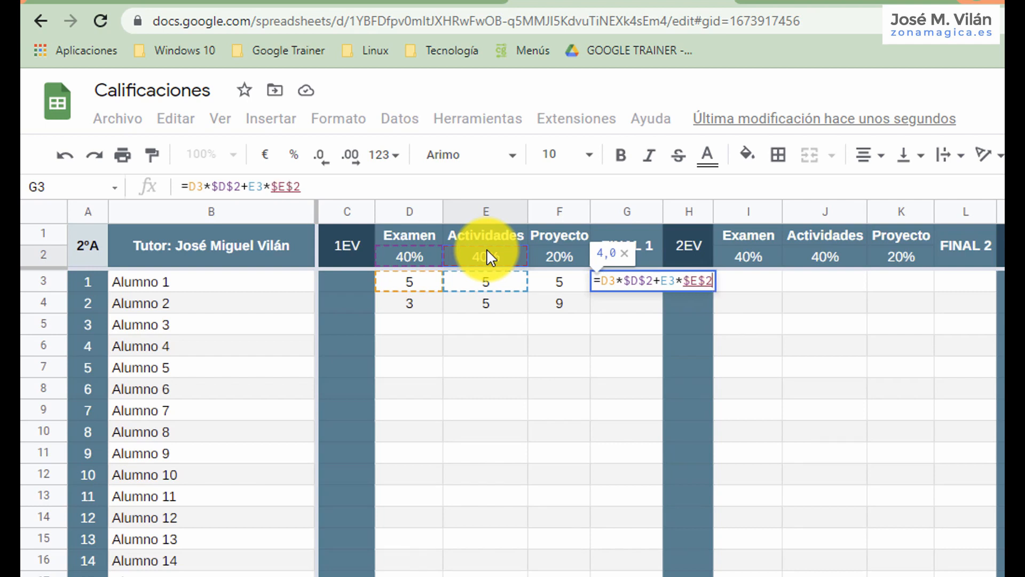
Complete the G3 formula with the Proyecto grade multiplied by its absolute weight reference: +F3*$F$2.
{"action": "type", "text": "+"}
{"action": "left_click", "coordinate": [572, 289]}
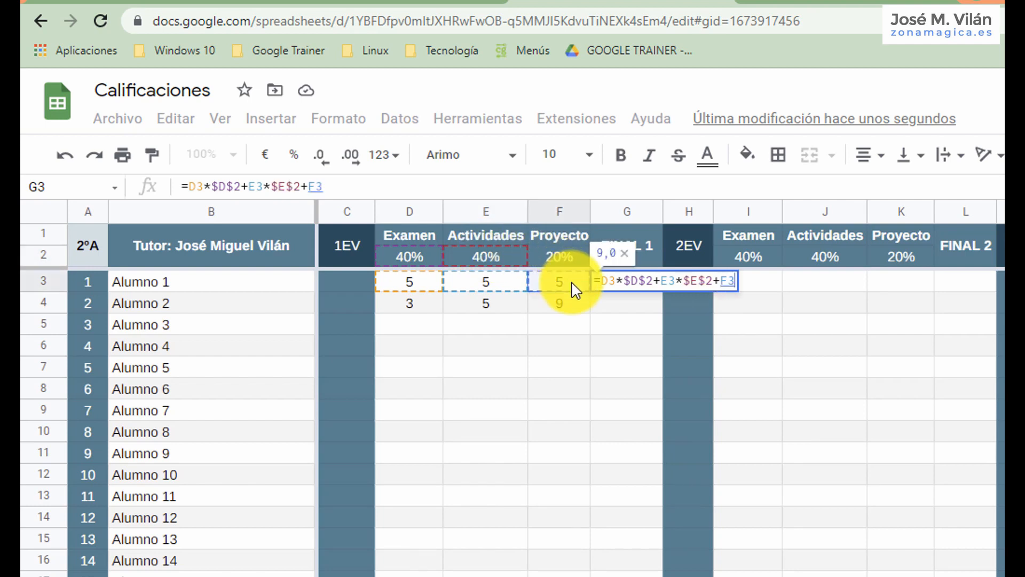
{"action": "type", "text": "*"}
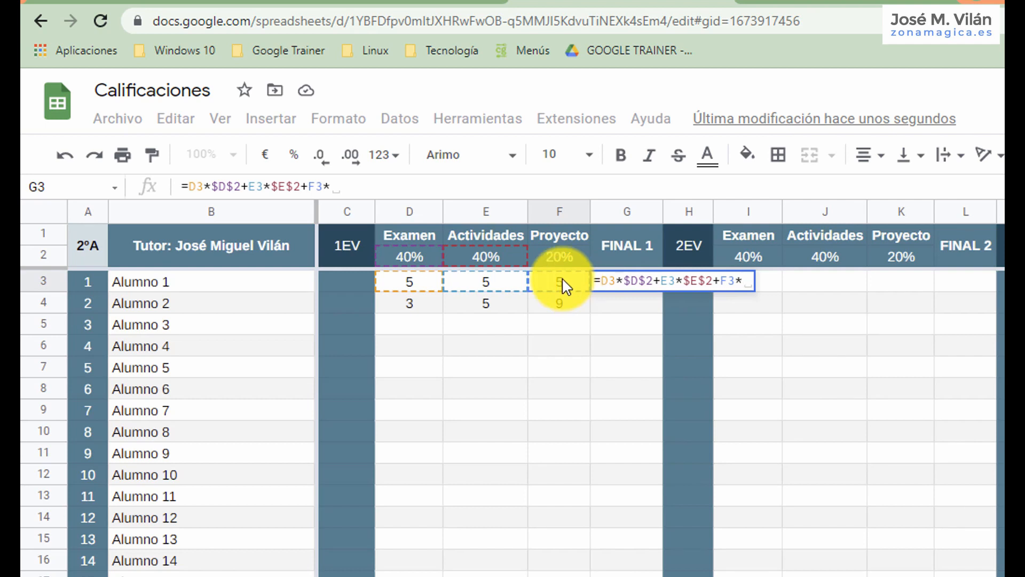
{"action": "left_click", "coordinate": [574, 258]}
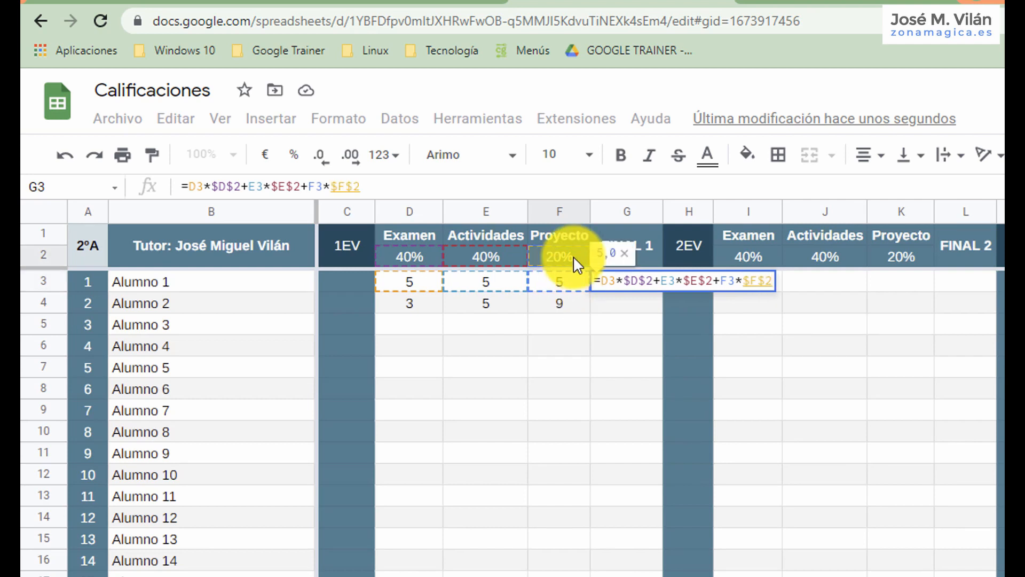
{"action": "key", "text": "F4"}
{"action": "key", "text": "Return"}
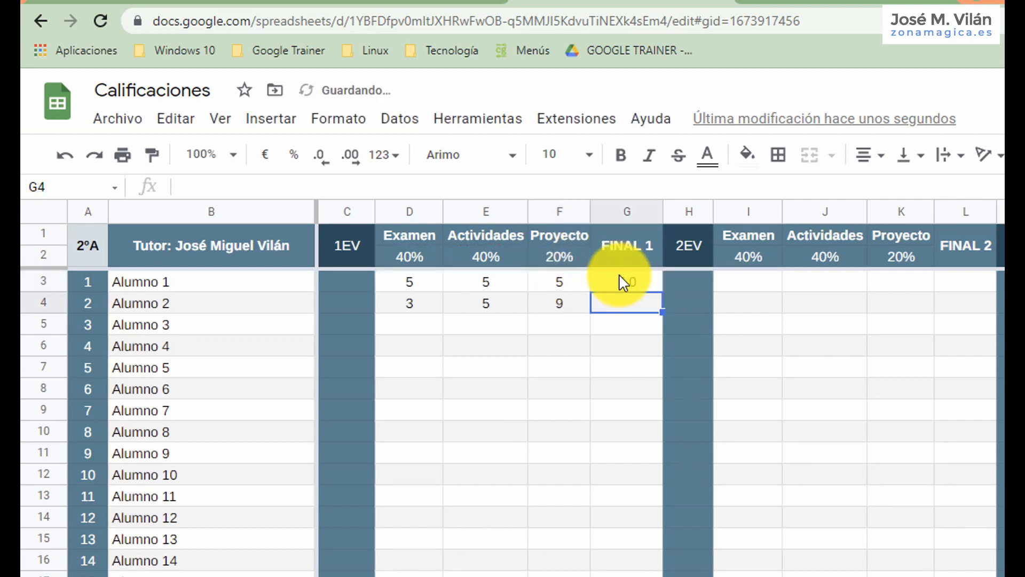
Fill the FINAL 1 formula from G3 into G4 and inspect the references in Alumno 2's formula.
{"action": "left_click", "coordinate": [630, 282]}
{"action": "double_click", "coordinate": [659, 291]}
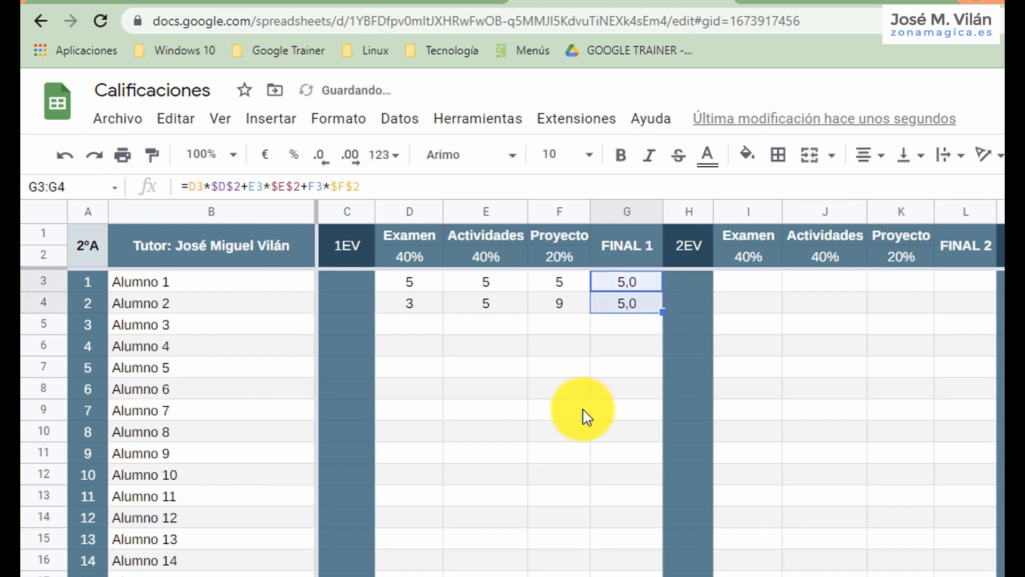
{"action": "left_click", "coordinate": [652, 310]}
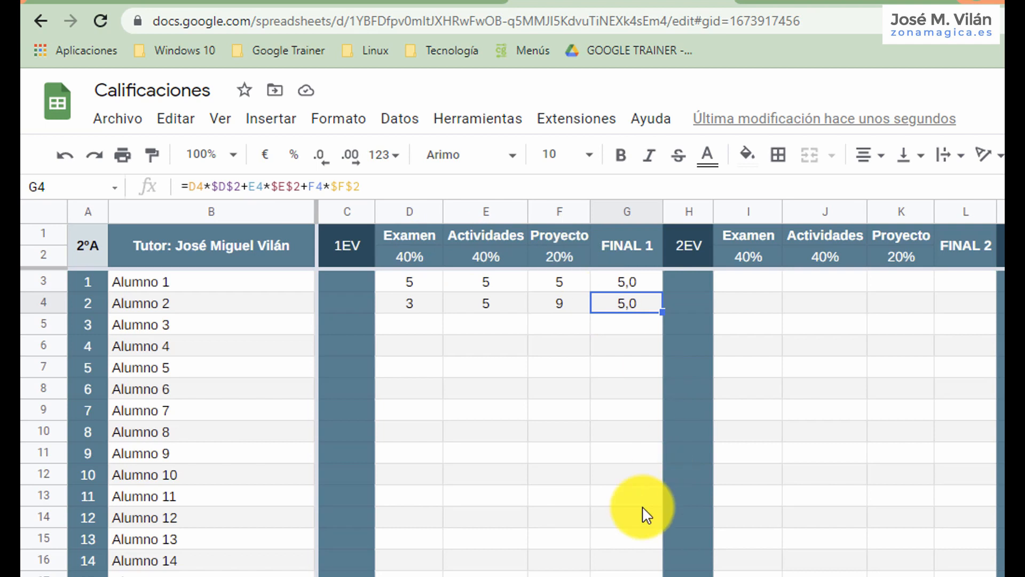
Set the 1EV weights to 30% for Examen in D2 and 50% for Actividades in E2.
{"action": "left_click", "coordinate": [419, 259]}
{"action": "type", "text": "30"}
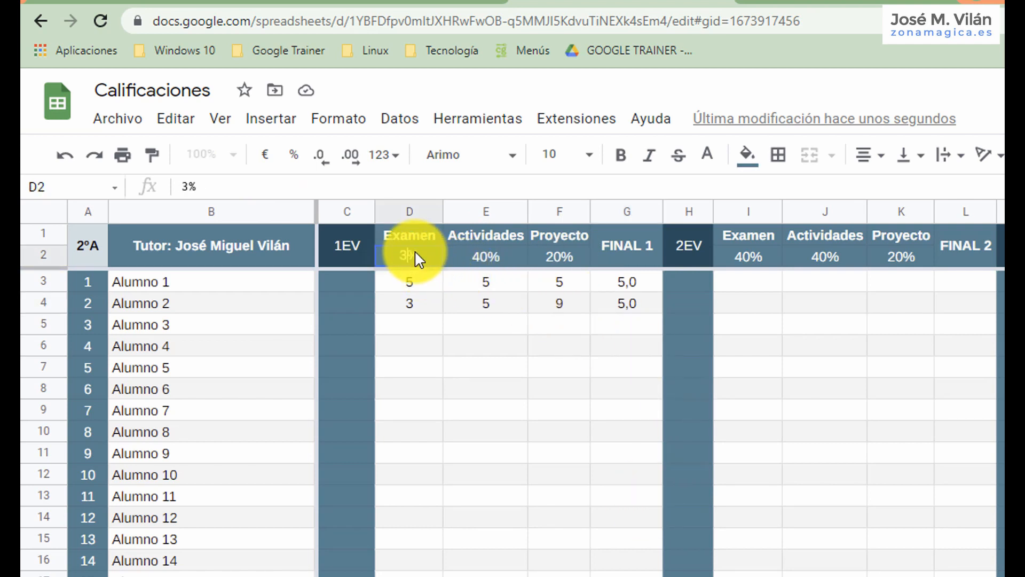
{"action": "key", "text": "Tab"}
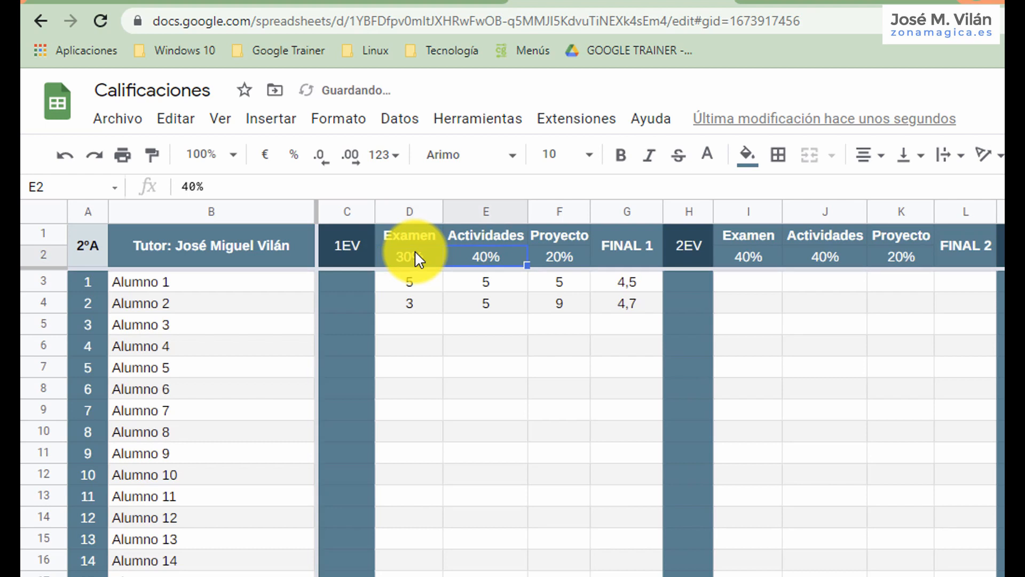
{"action": "type", "text": "50"}
{"action": "key", "text": "Return"}
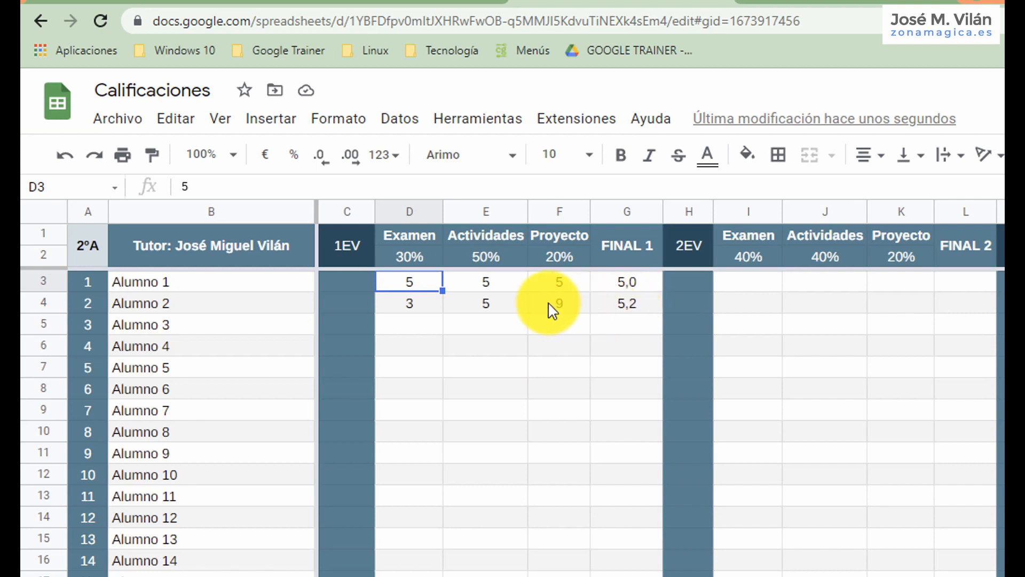
Enter =entero(aleatorio.entre(0;10)) in D5 and fill it across D5:F33 to generate random grades.
{"action": "left_click", "coordinate": [429, 328]}
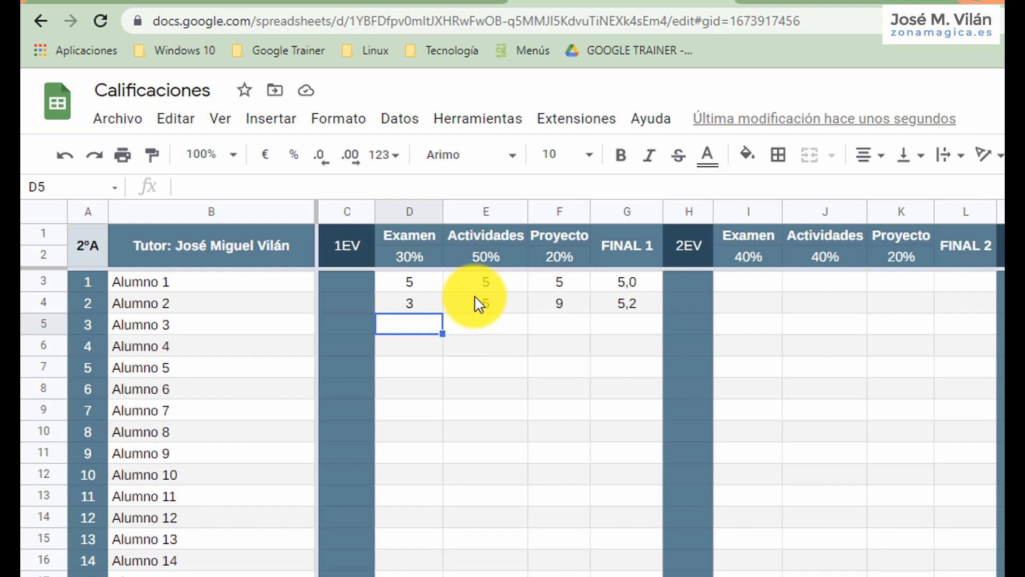
{"action": "type", "text": "="}
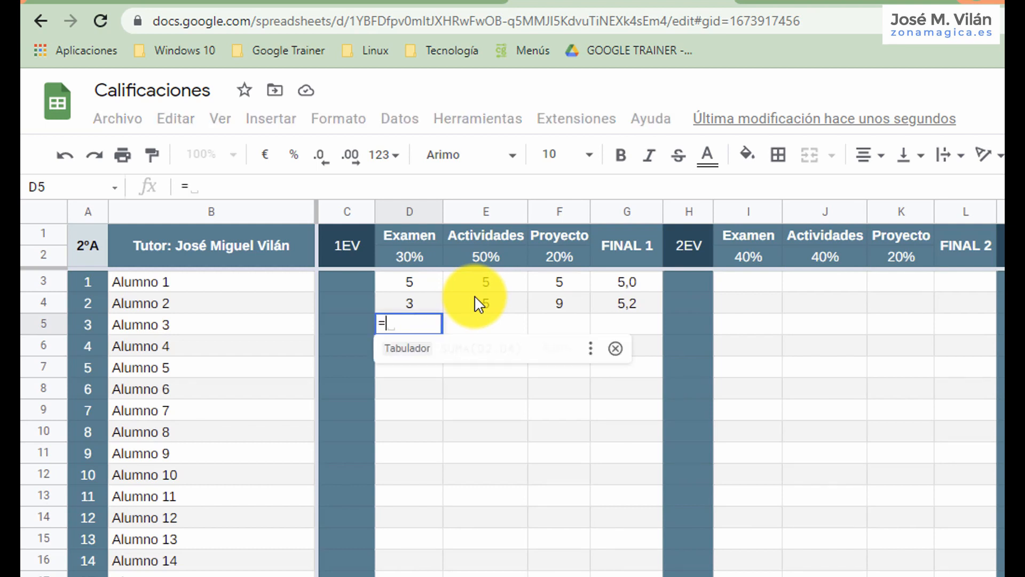
{"action": "type", "text": "entero"}
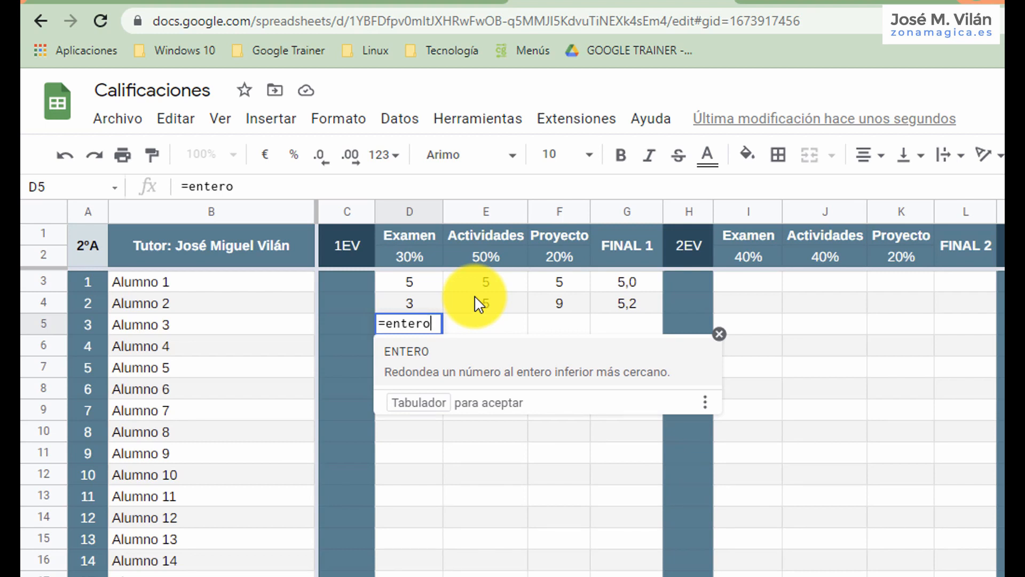
{"action": "type", "text": "(ale"}
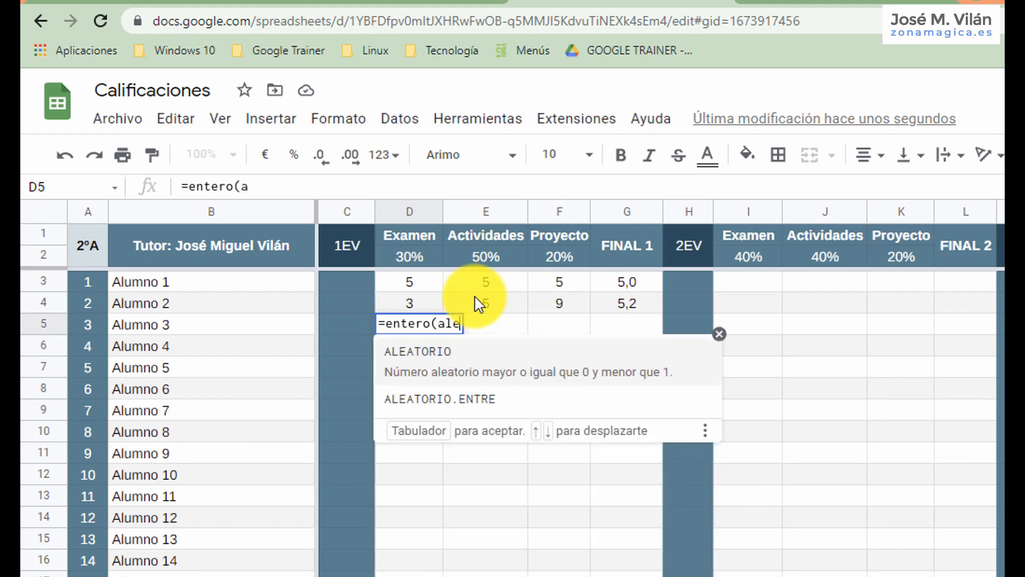
{"action": "type", "text": "atorio.entre"}
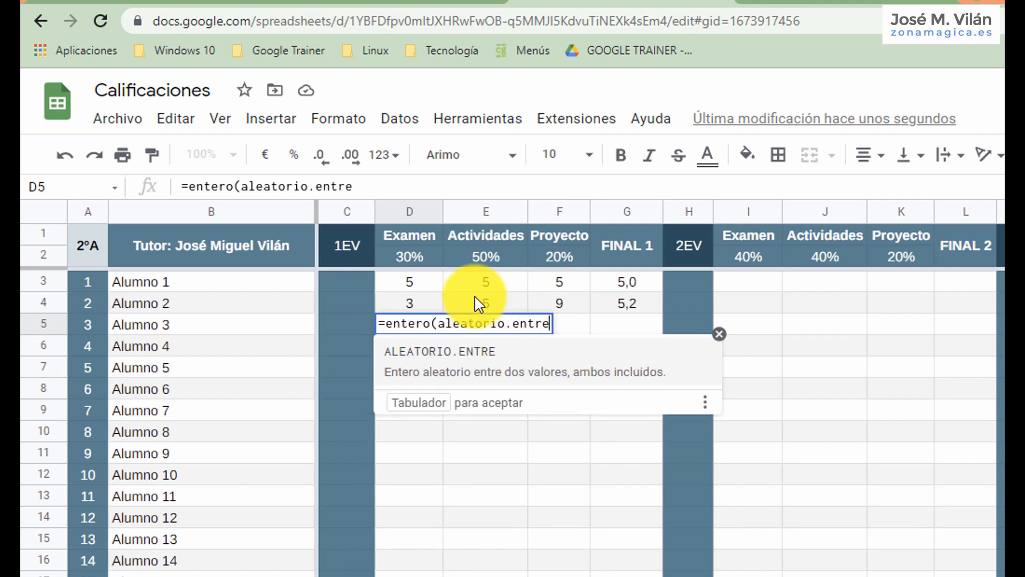
{"action": "type", "text": "(0;10"}
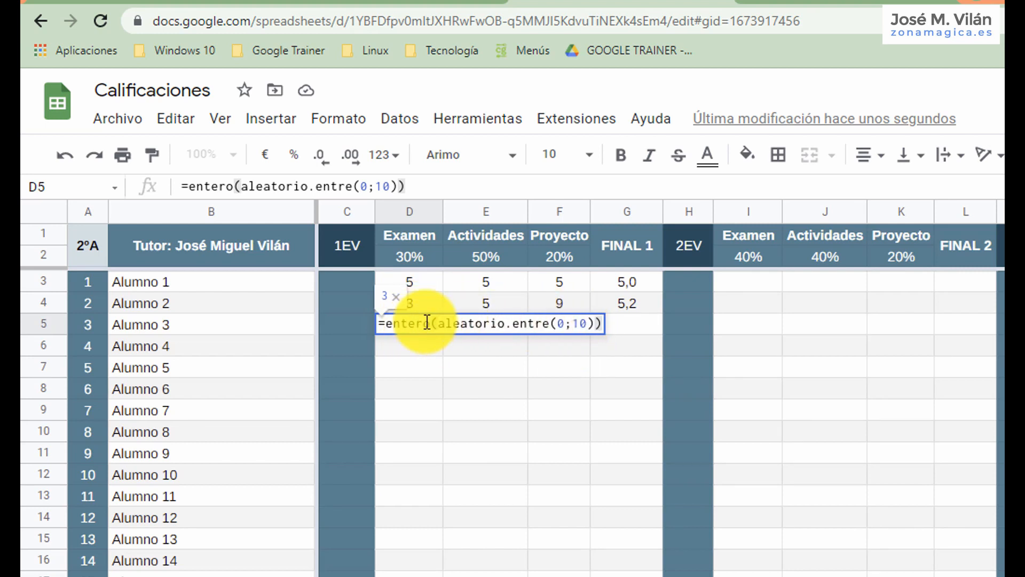
{"action": "key", "text": "Return"}
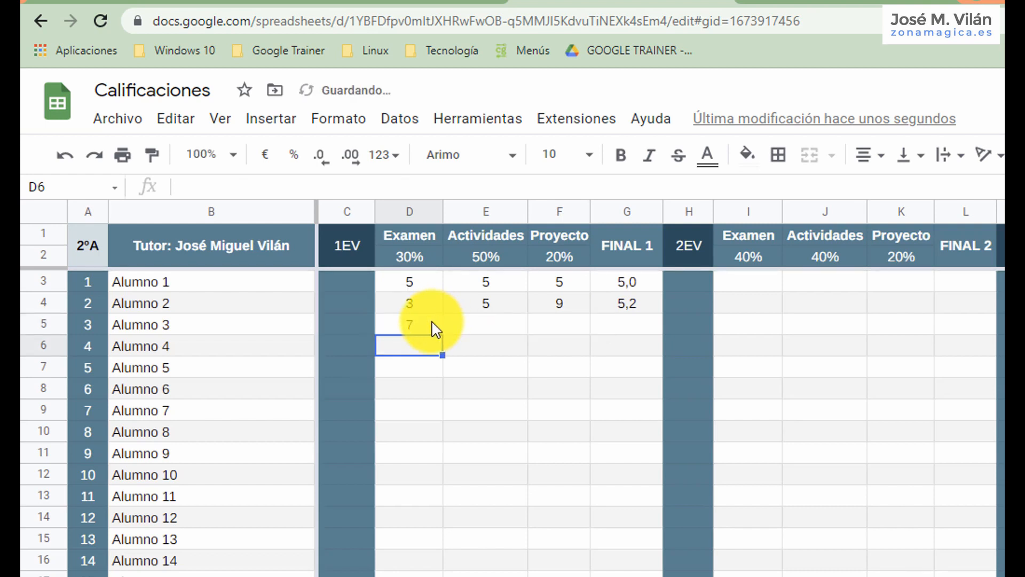
{"action": "left_click", "coordinate": [430, 328]}
{"action": "left_click_drag", "start_coordinate": [443, 333], "coordinate": [565, 576]}
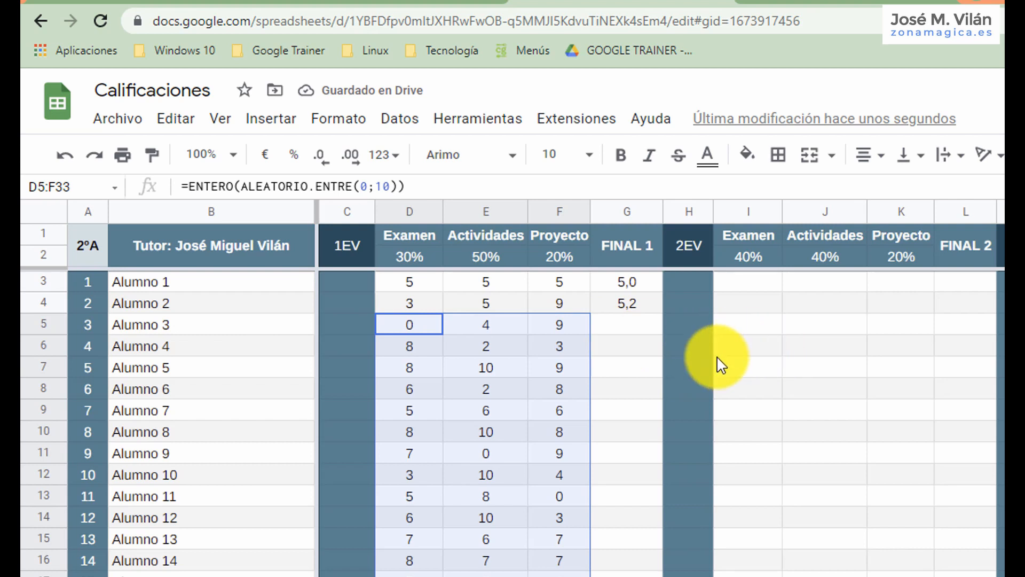
Fill the FINAL 1 formula from G4 down to G32 and clear the surplus random grades in D33:F33.
{"action": "left_click", "coordinate": [636, 334]}
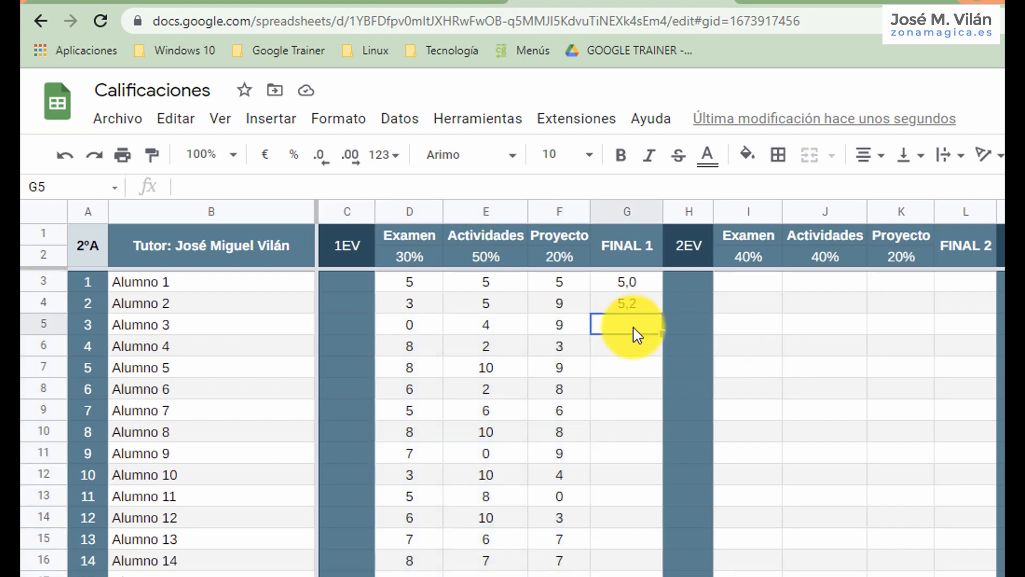
{"action": "left_click", "coordinate": [658, 304]}
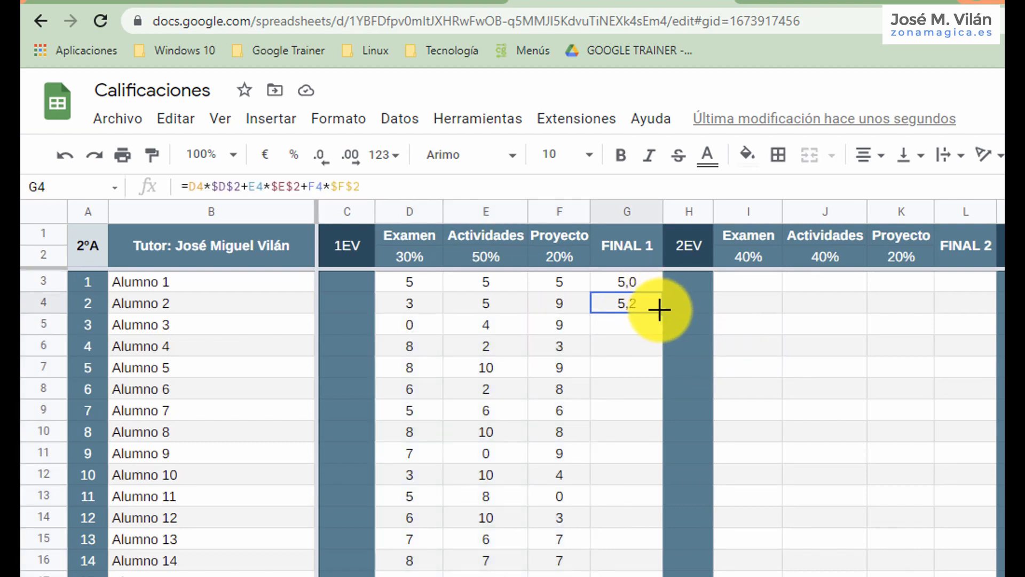
{"action": "left_click_drag", "start_coordinate": [661, 311], "coordinate": [640, 575]}
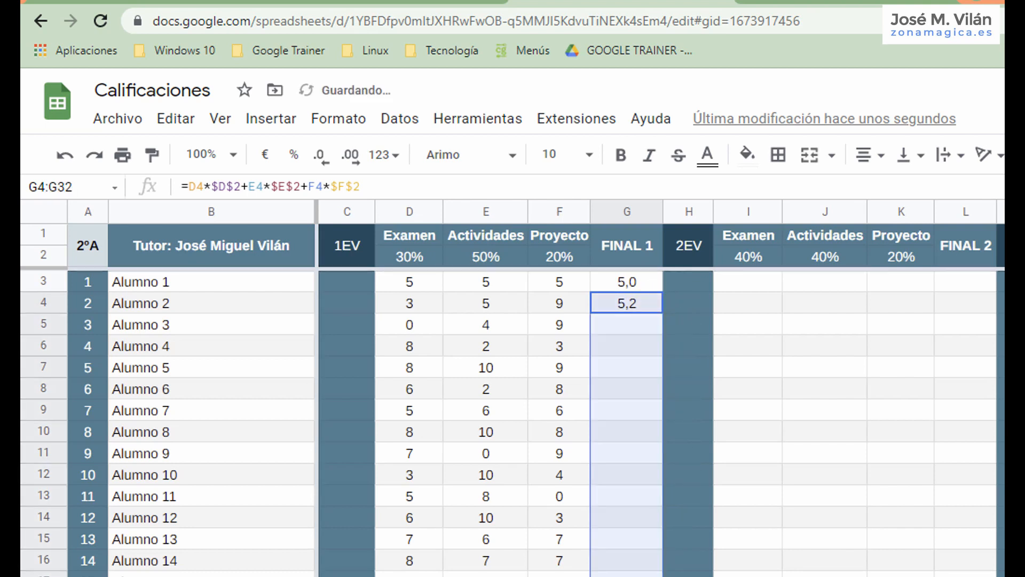
{"action": "left_click_drag", "start_coordinate": [410, 575], "coordinate": [560, 576]}
{"action": "key", "text": "Delete"}
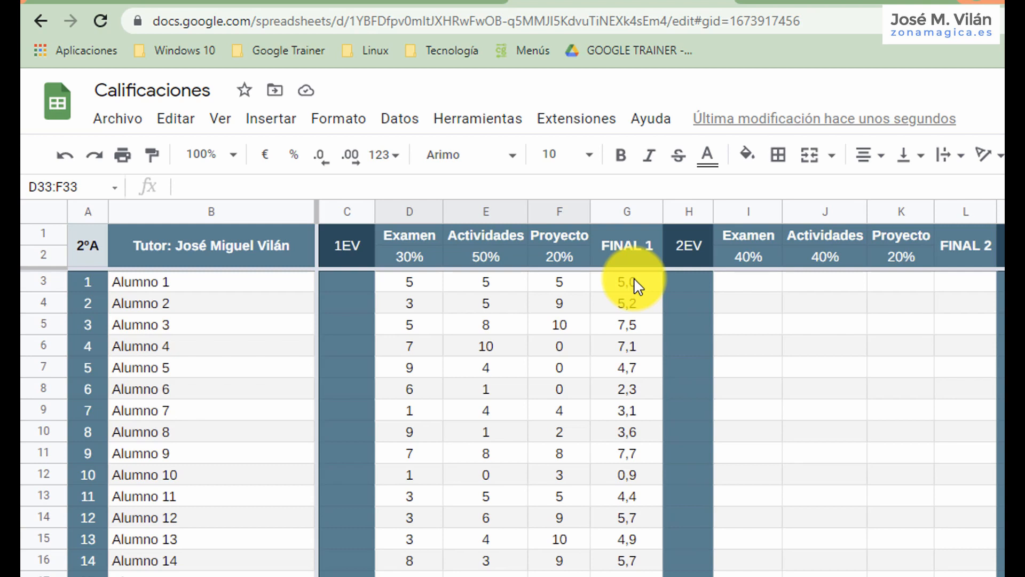
Show the FINAL 1 grades in G3:G32 without decimals and restore one decimal place.
{"action": "left_click_drag", "start_coordinate": [635, 286], "coordinate": [627, 575]}
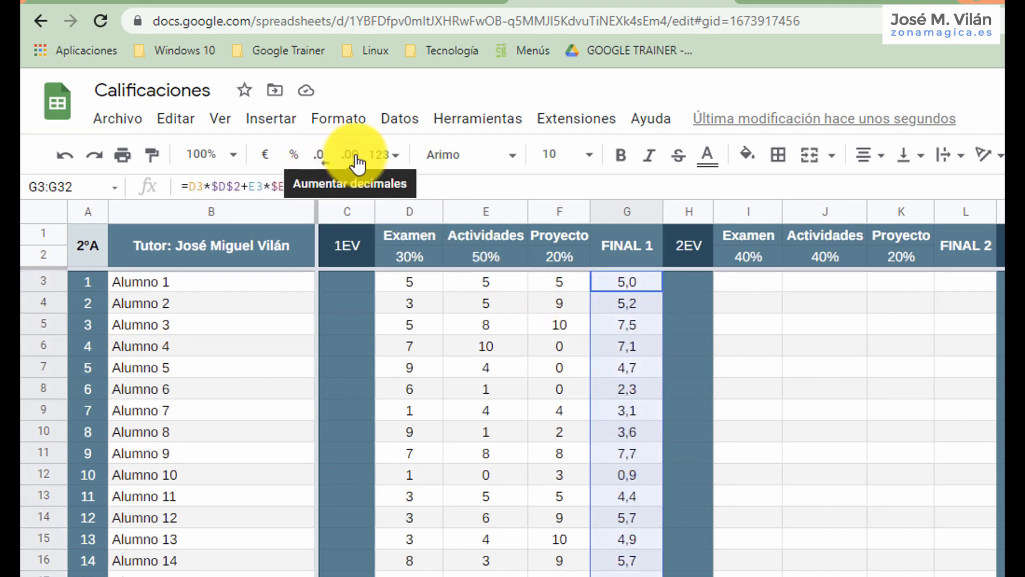
{"action": "left_click", "coordinate": [324, 162]}
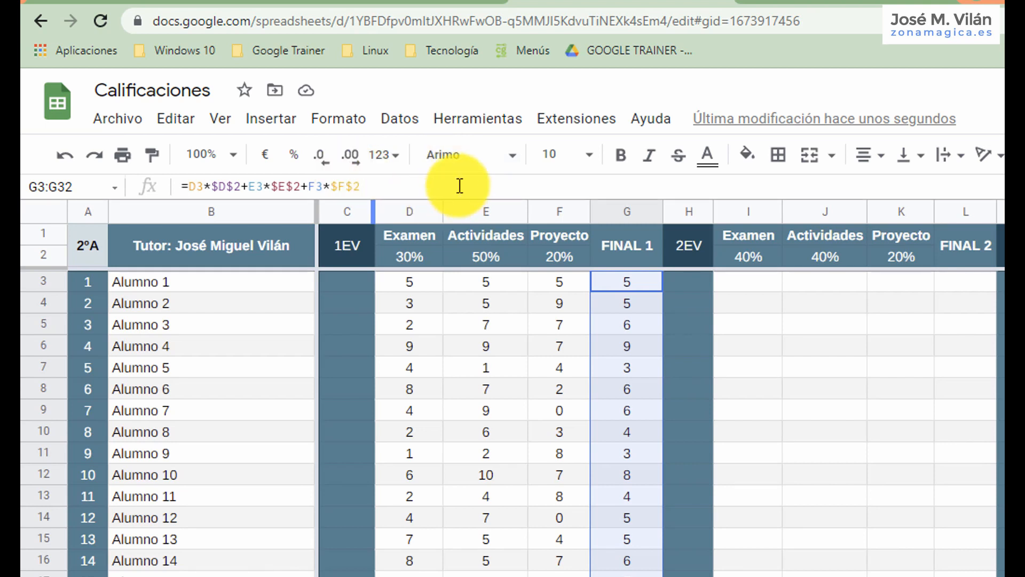
{"action": "left_click", "coordinate": [349, 154]}
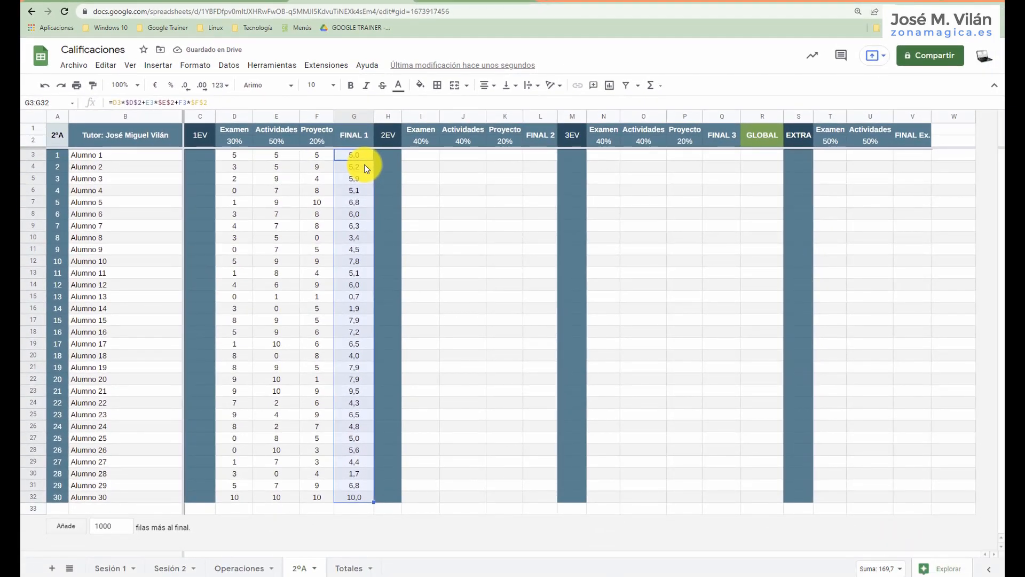
Add a single-color conditional formatting rule to FINAL 1 grades G3:G32 for values less than (Menor que) 5.
{"action": "right_click", "coordinate": [365, 167]}
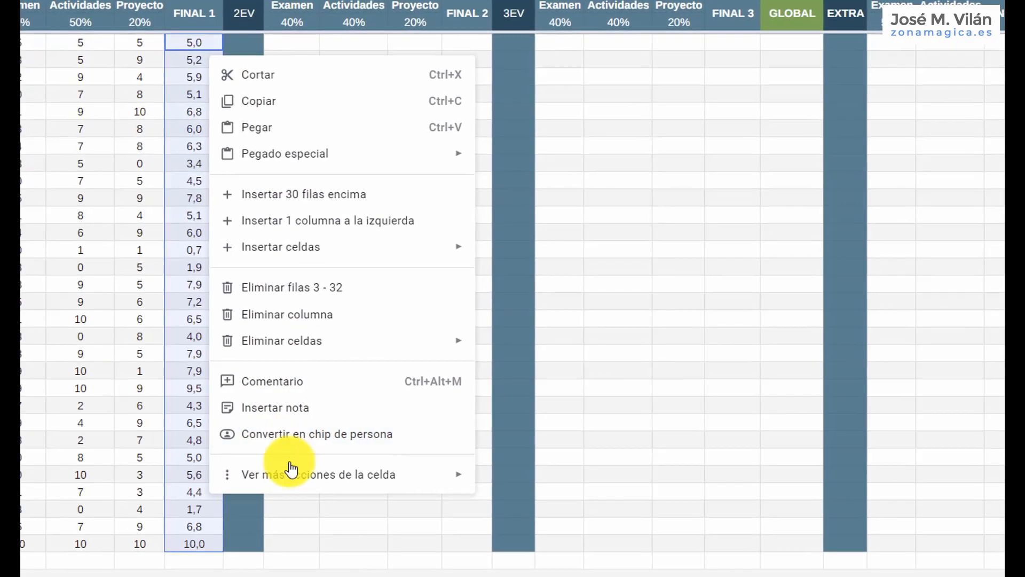
{"action": "mouse_move", "coordinate": [389, 471]}
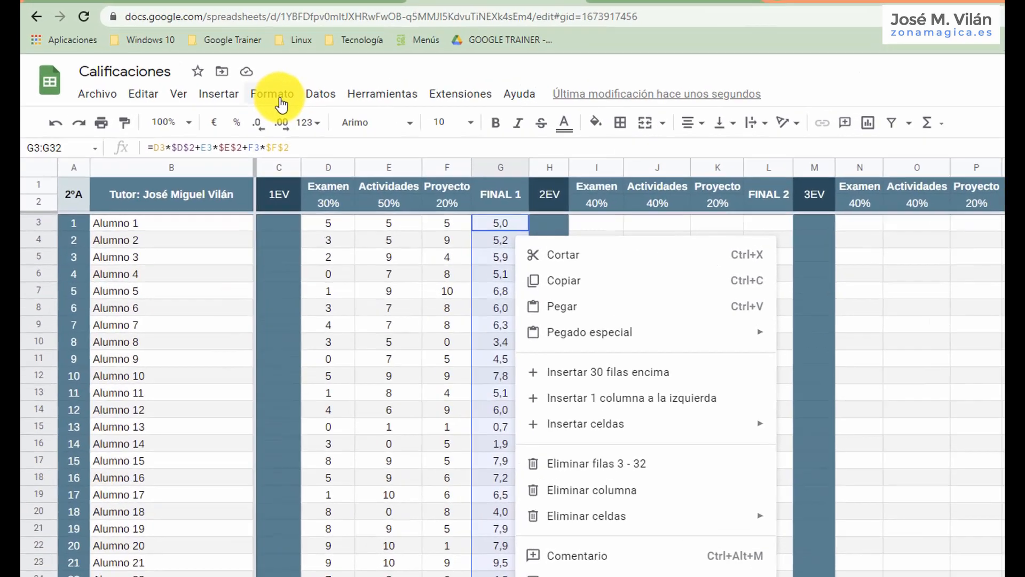
{"action": "left_click", "coordinate": [202, 68]}
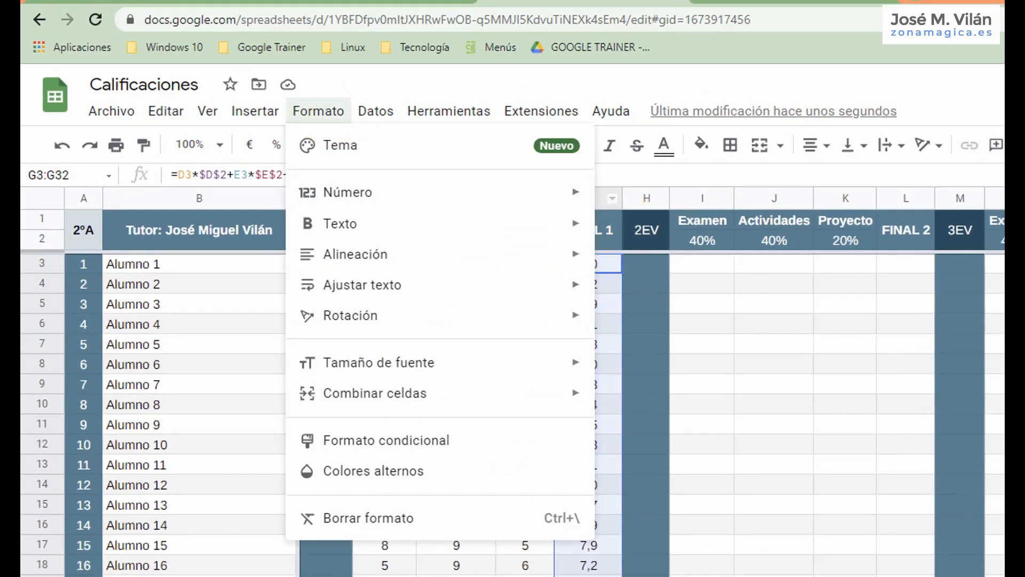
{"action": "left_click", "coordinate": [410, 452]}
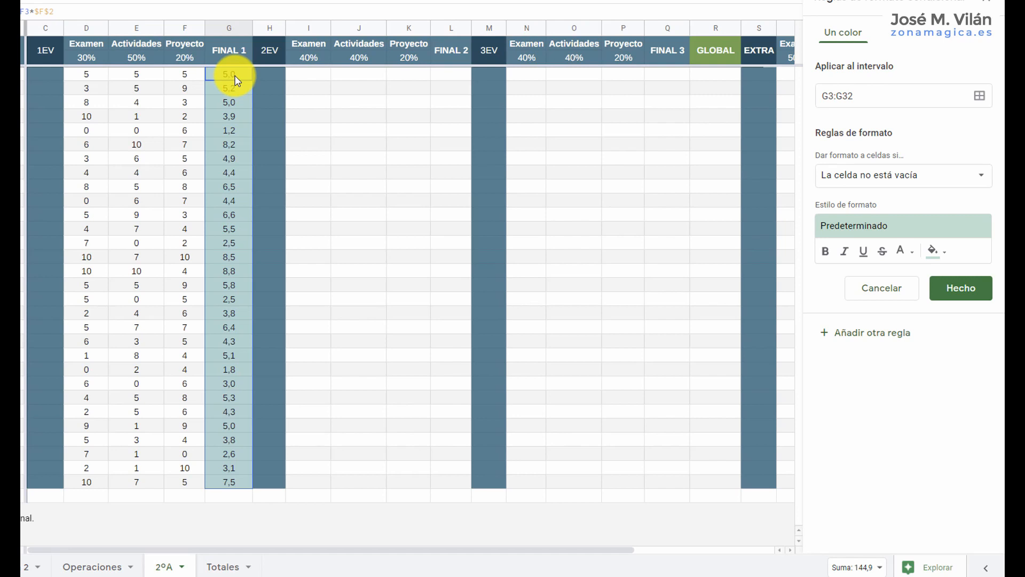
{"action": "left_click", "coordinate": [980, 183]}
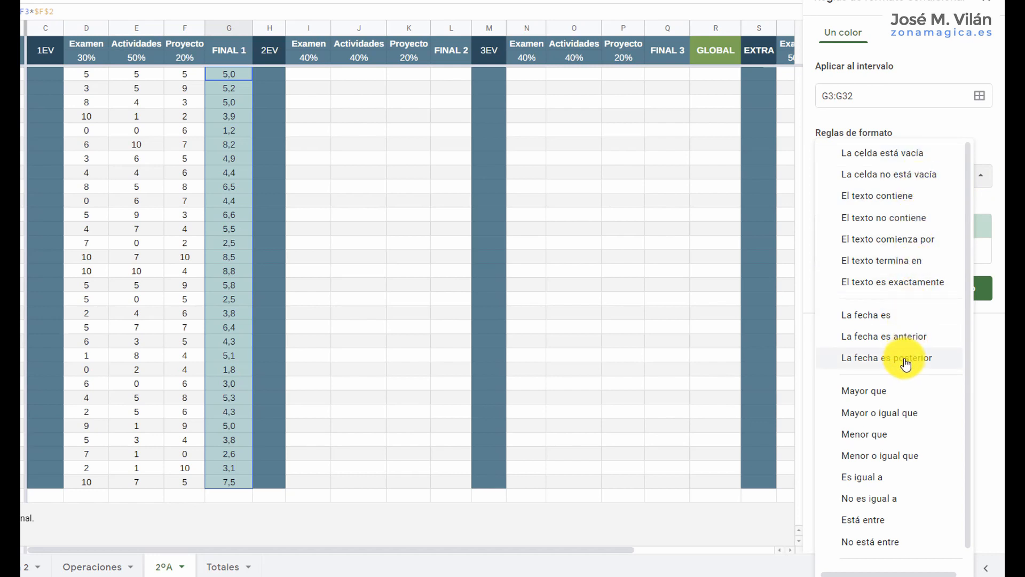
{"action": "left_click", "coordinate": [884, 434]}
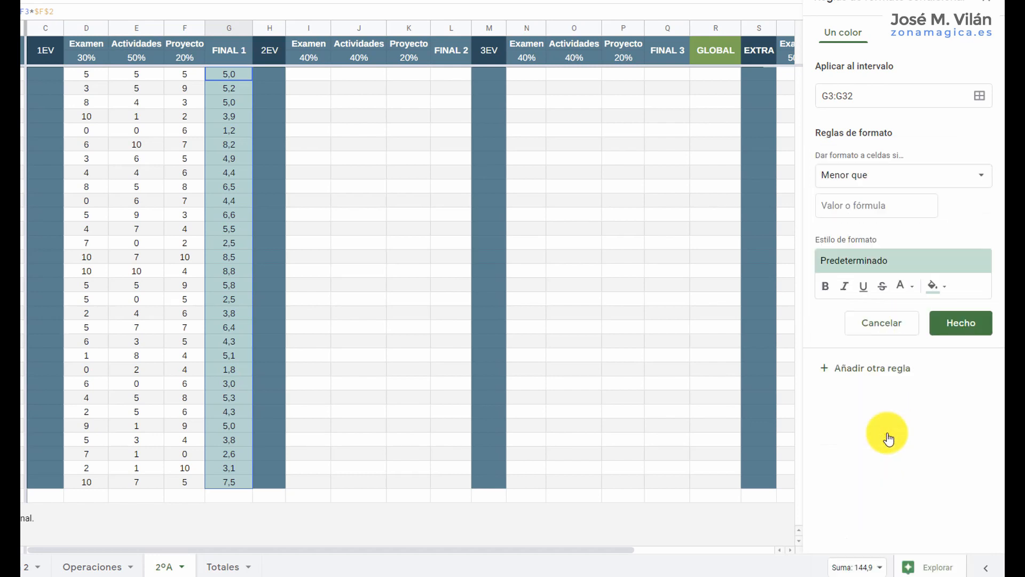
{"action": "left_click", "coordinate": [869, 206]}
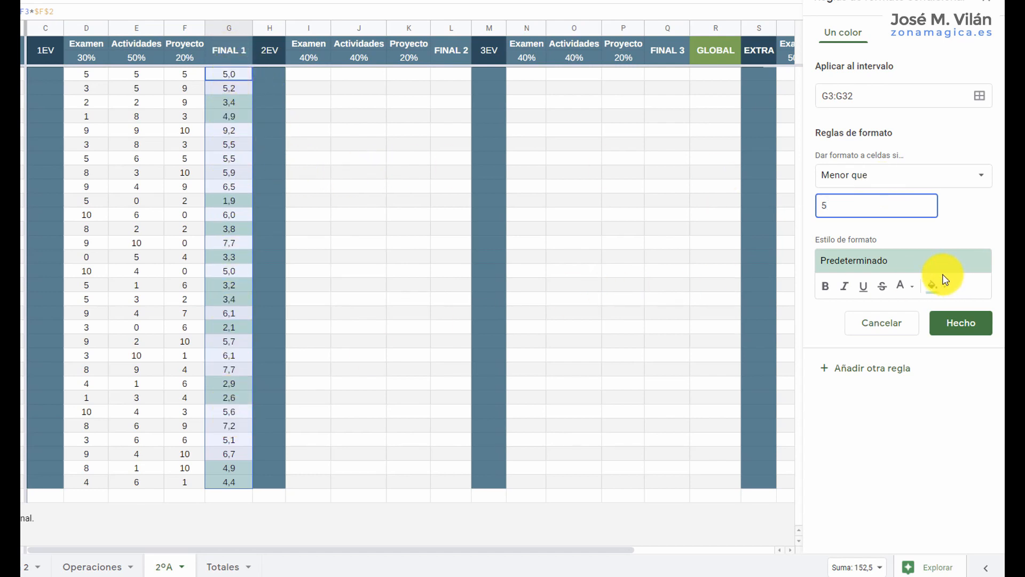
Style the rule's matching grades with no fill and bold dark red text.
{"action": "left_click", "coordinate": [884, 263]}
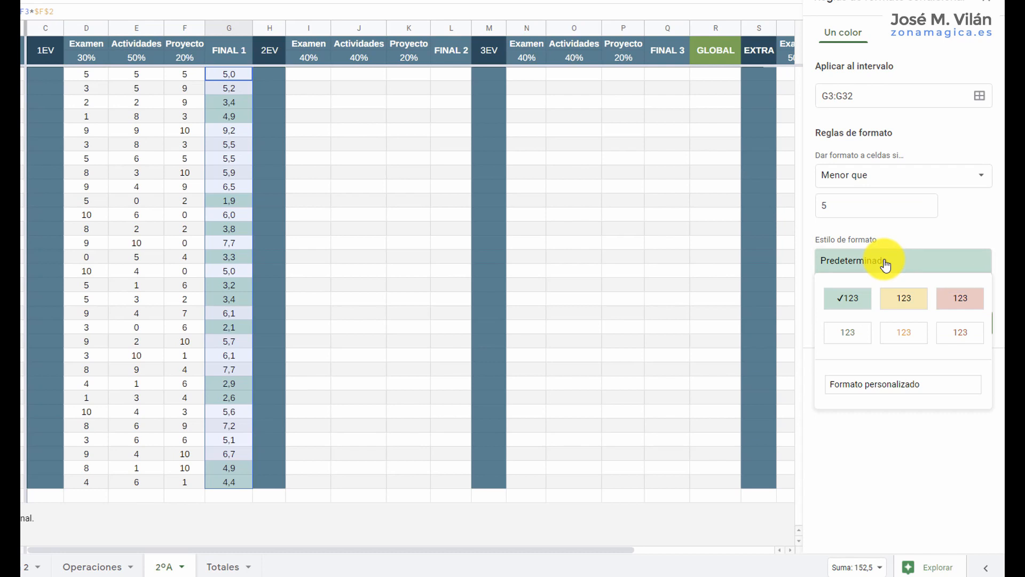
{"action": "left_click", "coordinate": [956, 299]}
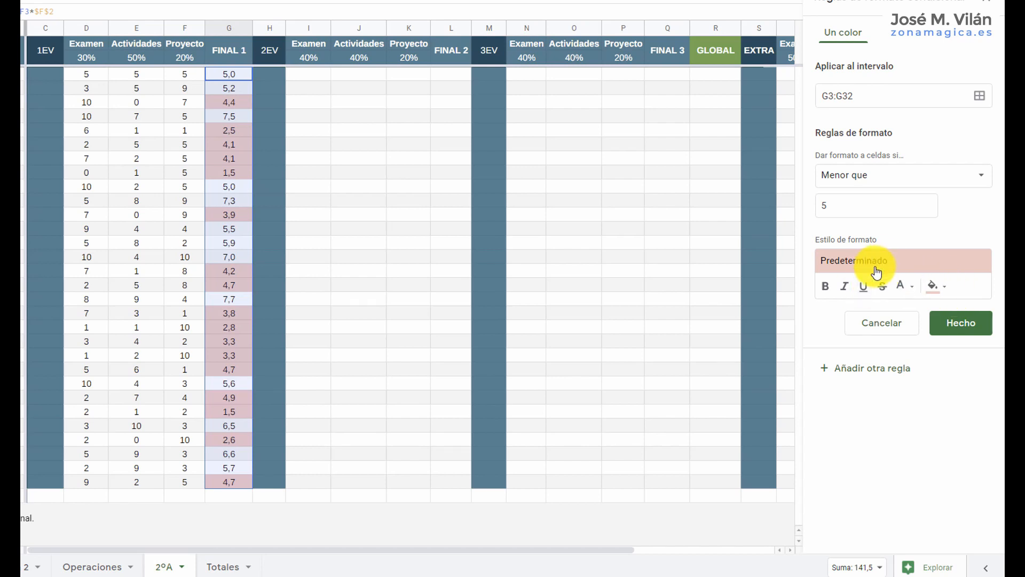
{"action": "left_click", "coordinate": [944, 289]}
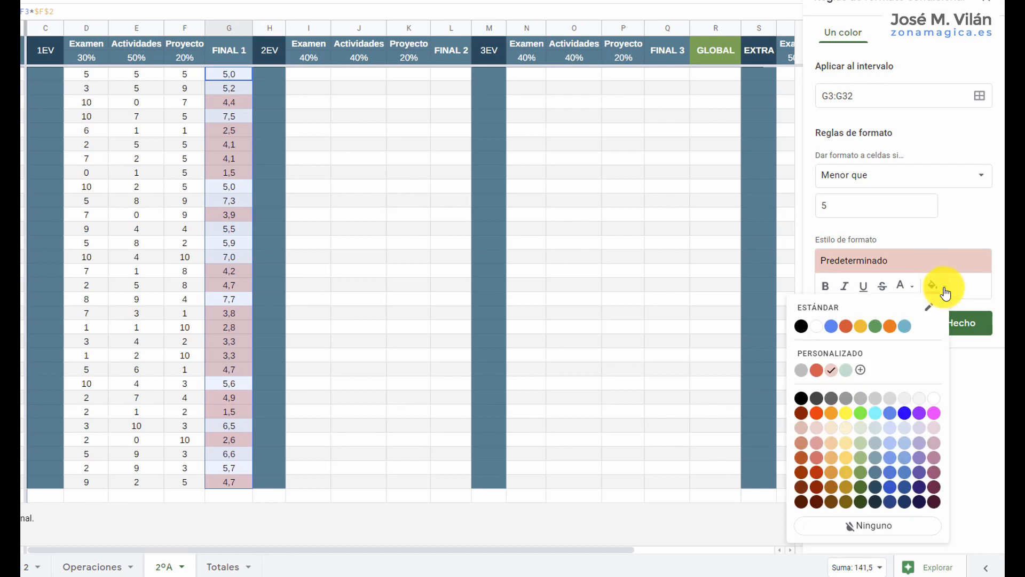
{"action": "left_click", "coordinate": [878, 528]}
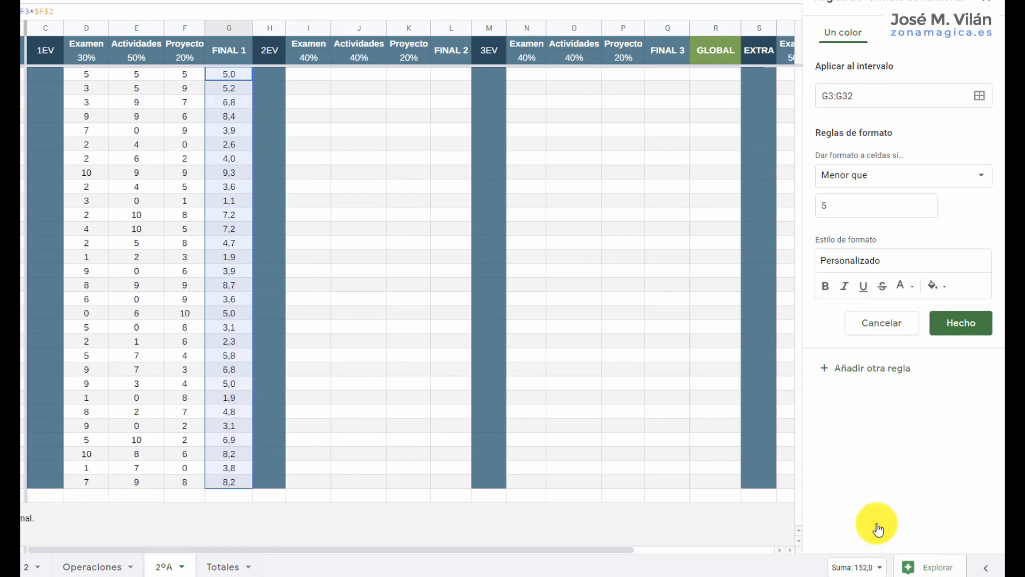
{"action": "left_click", "coordinate": [916, 291]}
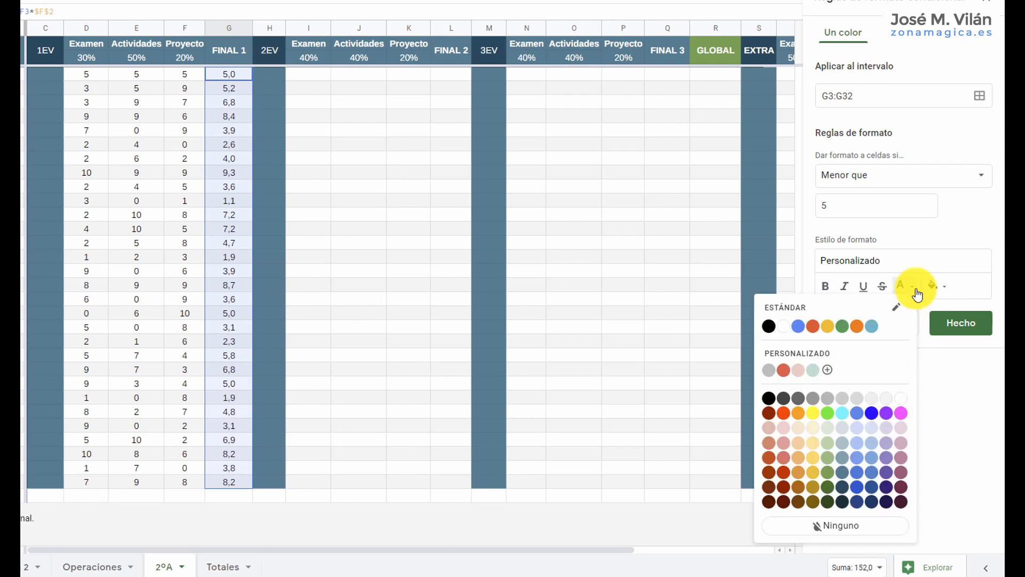
{"action": "left_click", "coordinate": [772, 415]}
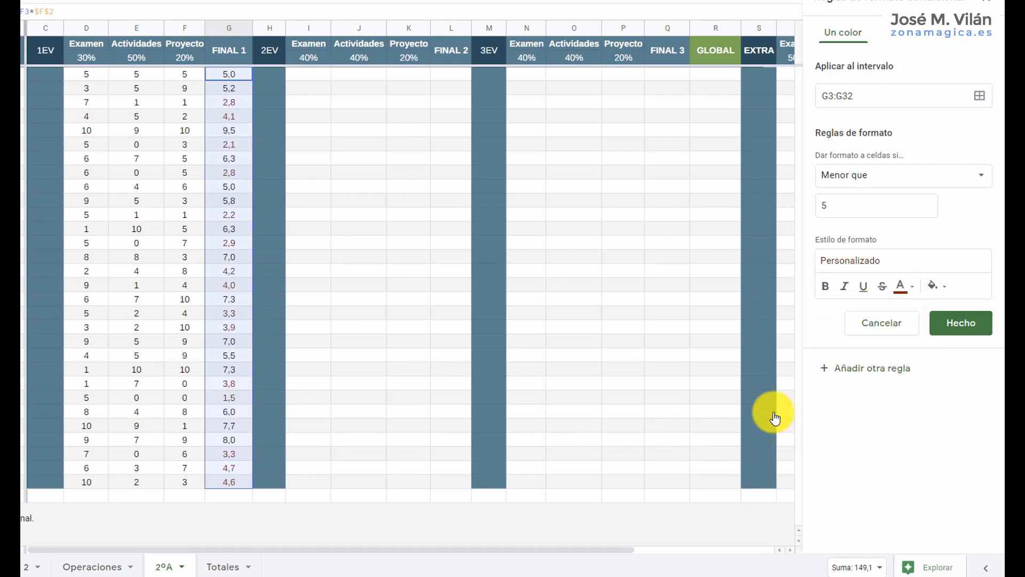
{"action": "left_click", "coordinate": [825, 288]}
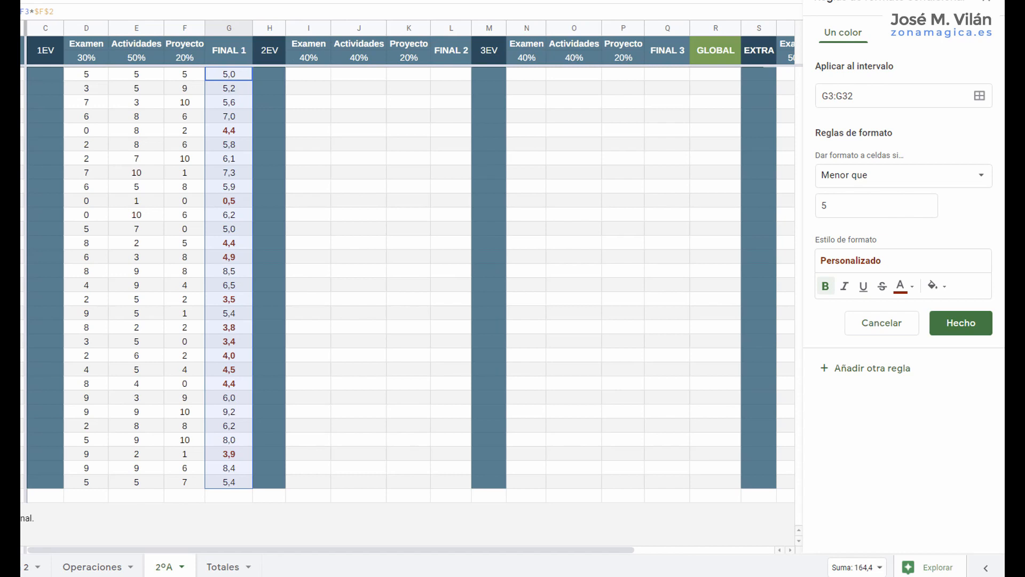
Set the less-than threshold of the G3:G32 rule to 4,8 and close the conditional formatting rules.
{"action": "left_click", "coordinate": [22, 106]}
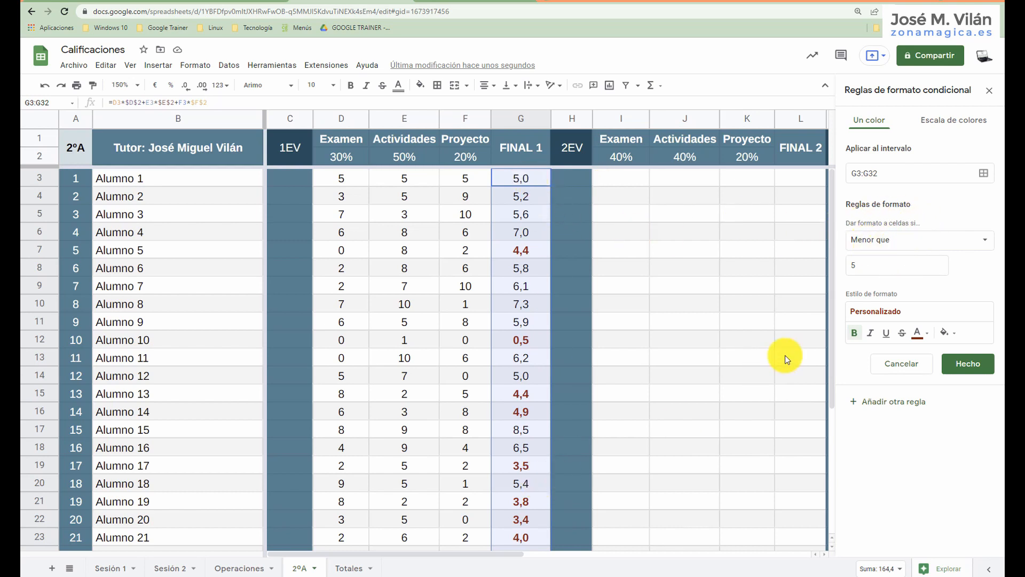
{"action": "left_click", "coordinate": [981, 244]}
{"action": "left_click", "coordinate": [917, 287]}
{"action": "left_click", "coordinate": [854, 265]}
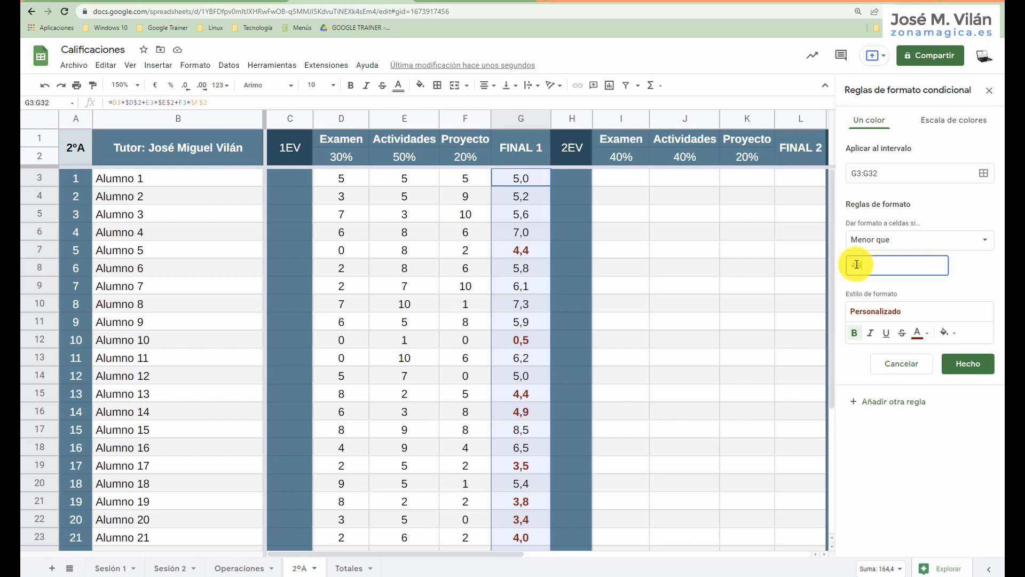
{"action": "type", "text": "4,8"}
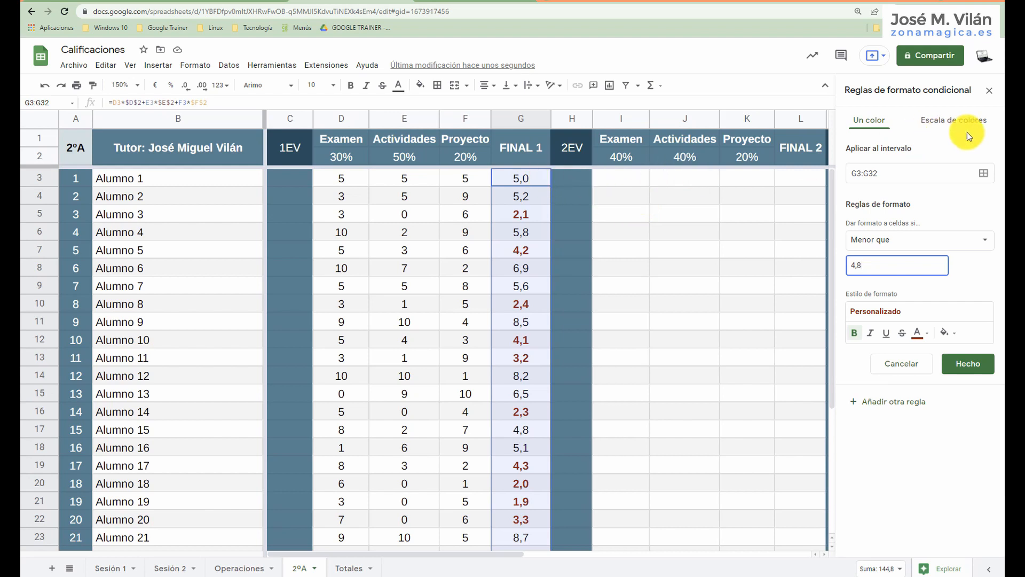
{"action": "left_click", "coordinate": [990, 93]}
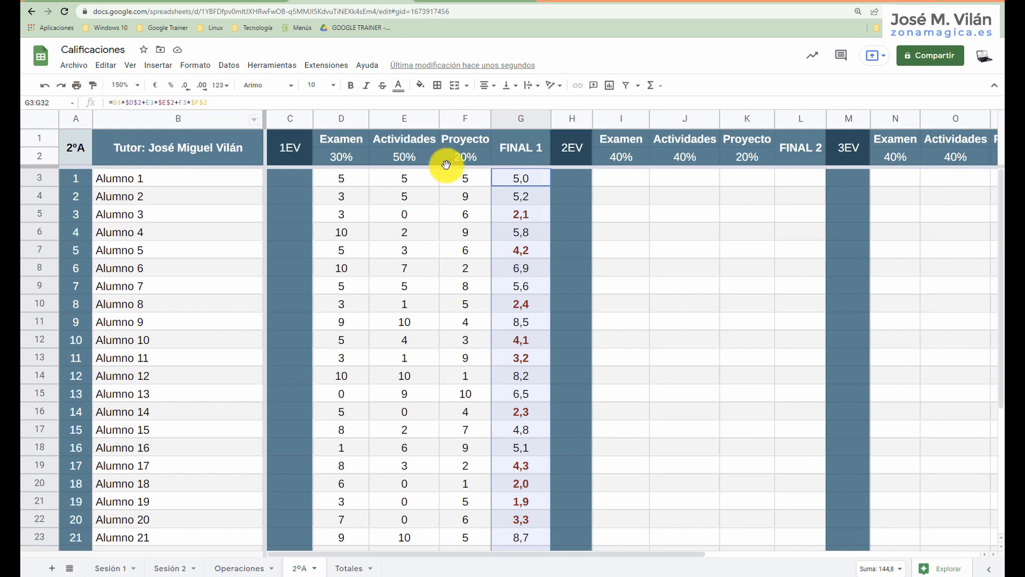
Copy the formatting of the FINAL 1 grades G3:G32 onto the FINAL 2 cells L3:L32.
{"action": "left_click", "coordinate": [96, 86]}
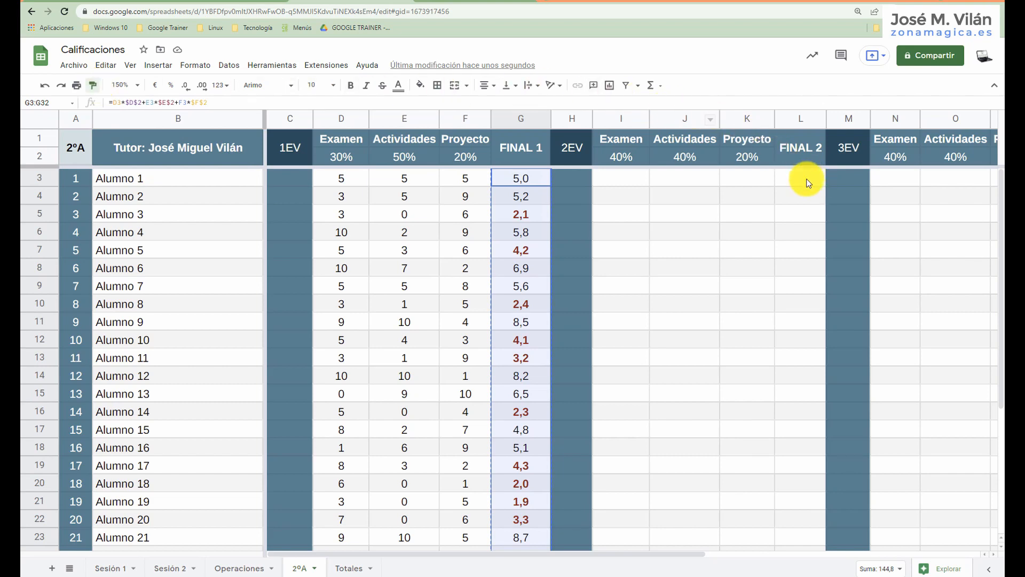
{"action": "mouse_move", "coordinate": [806, 183]}
{"action": "left_mouse_down"}
{"action": "mouse_move", "coordinate": [797, 566]}
{"action": "mouse_move", "coordinate": [799, 497]}
{"action": "left_mouse_up"}
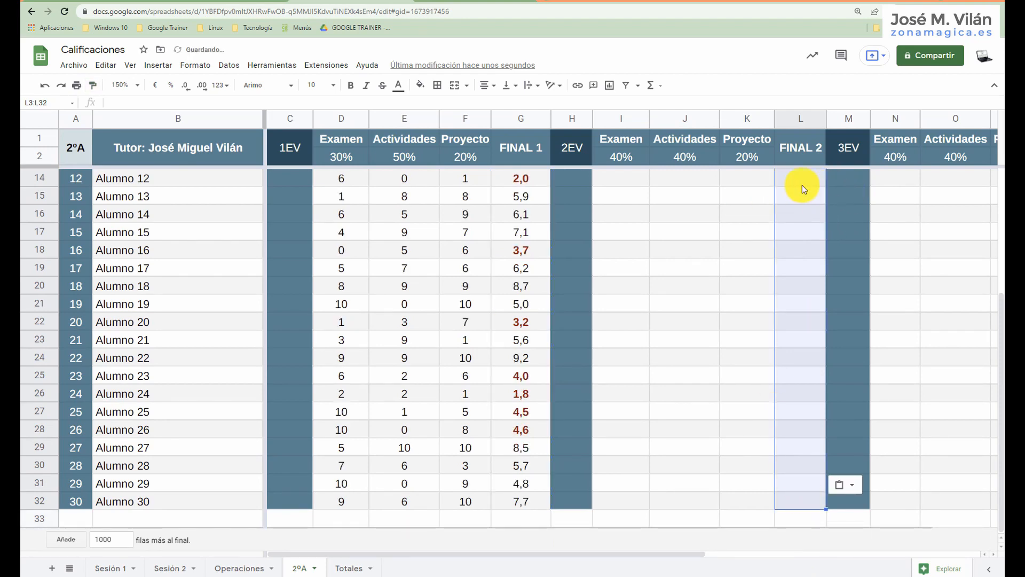
{"action": "scroll", "coordinate": [809, 182], "scroll_direction": "up", "scroll_amount": 4}
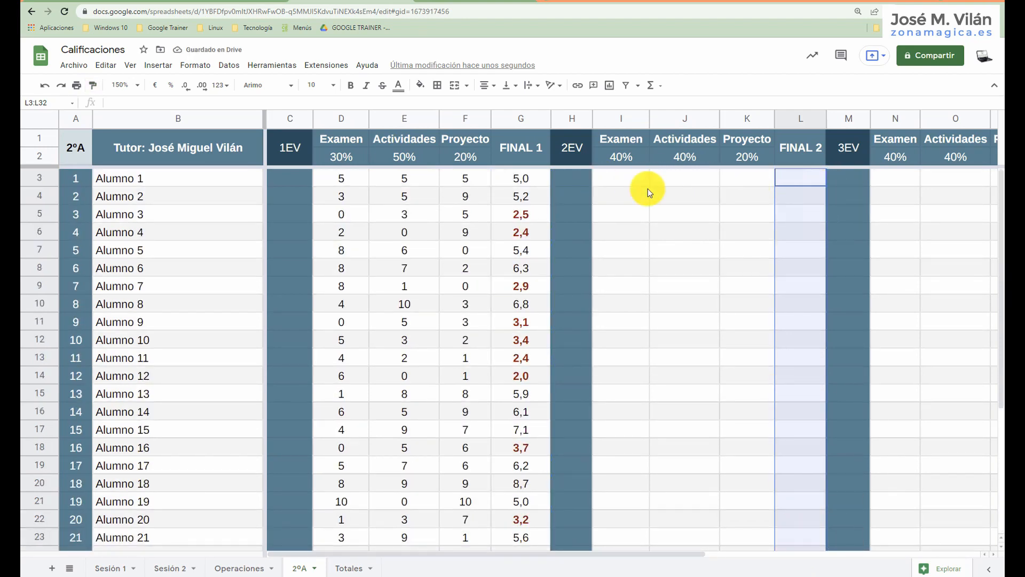
Test the copied format in FINAL 2 by entering 3 in L3 and 7 in L4.
{"action": "left_click", "coordinate": [815, 178]}
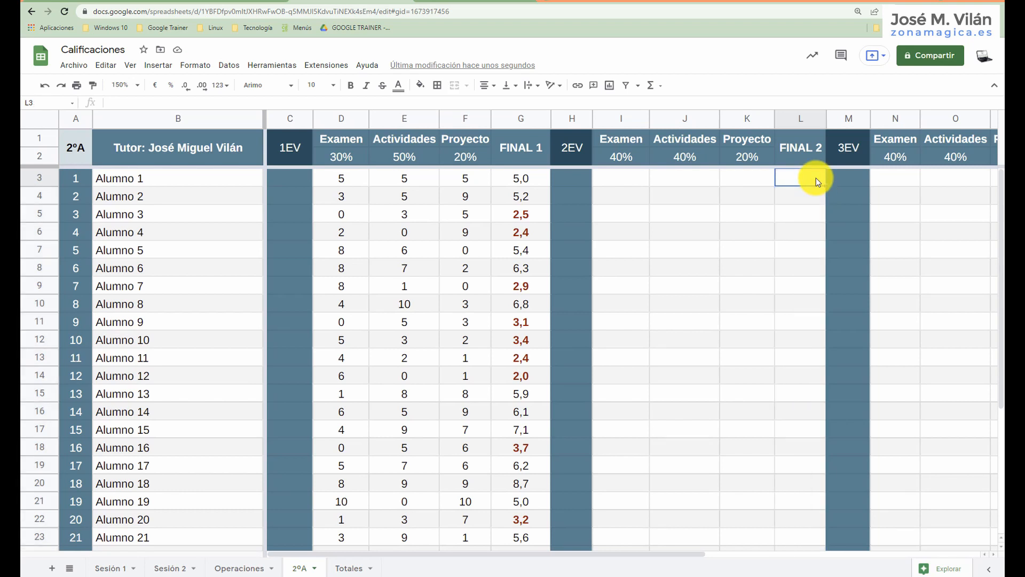
{"action": "type", "text": "3"}
{"action": "key", "text": "Return"}
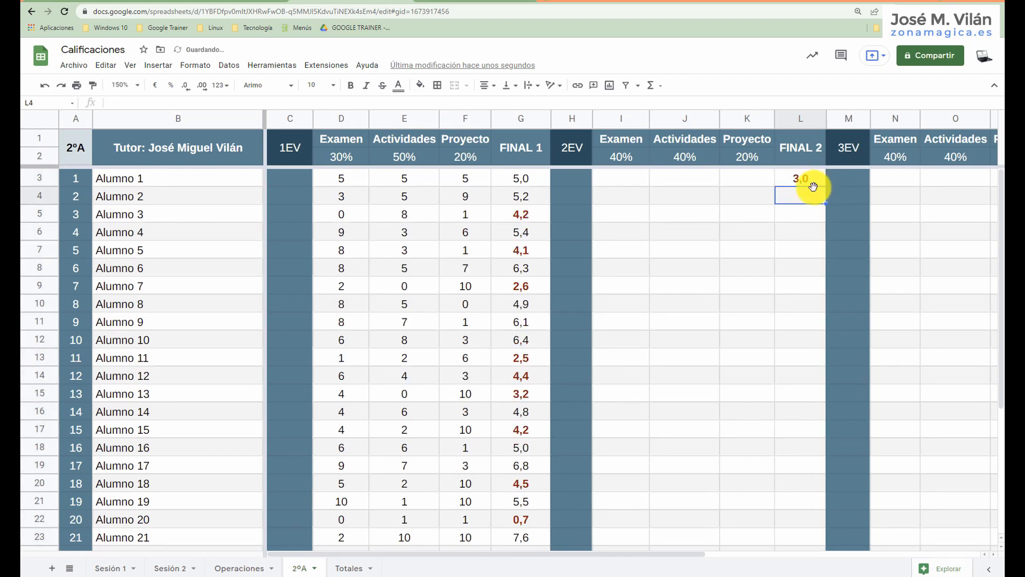
{"action": "type", "text": "7"}
{"action": "key", "text": "Return"}
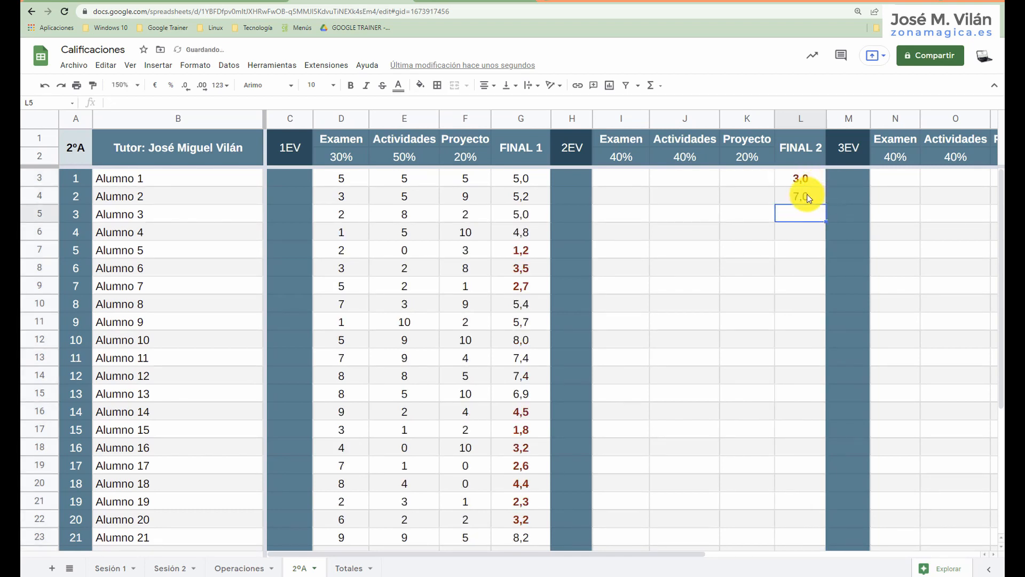
Copy the formatting of FINAL 2 cell L3 onto the FINAL 3 cells Q3:Q32.
{"action": "left_click_drag", "start_coordinate": [661, 553], "coordinate": [819, 540]}
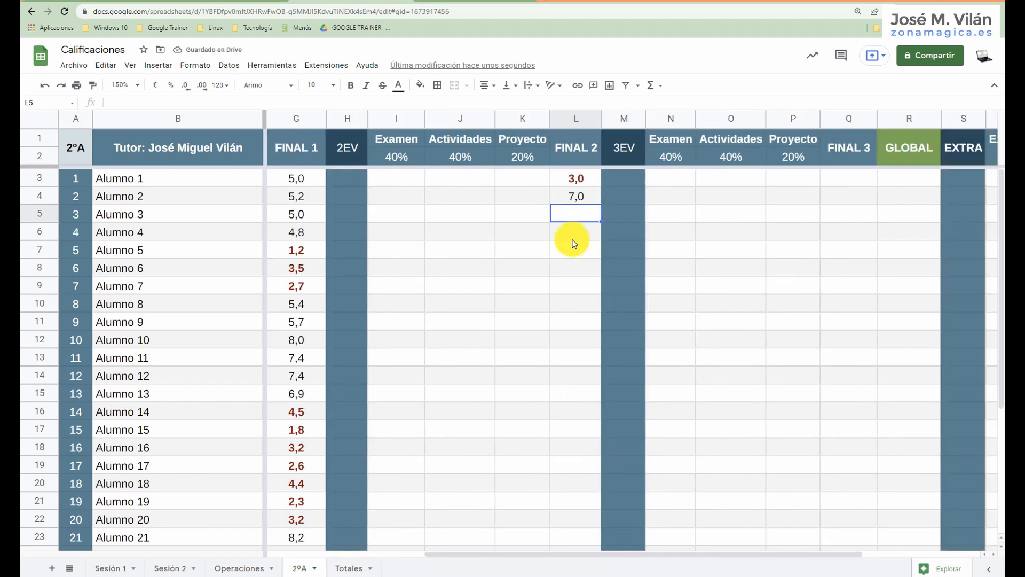
{"action": "left_click", "coordinate": [575, 177]}
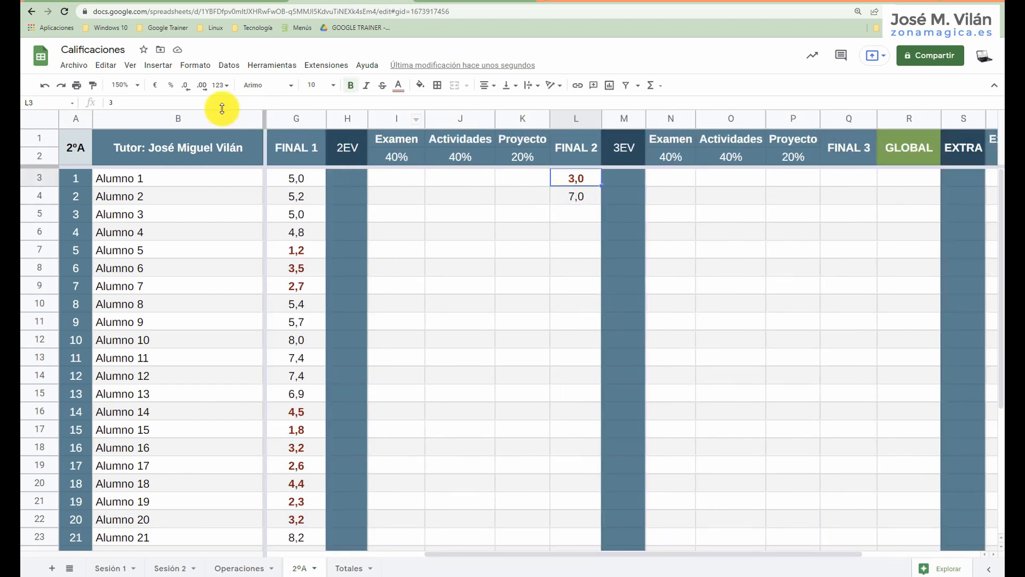
{"action": "left_click", "coordinate": [94, 86]}
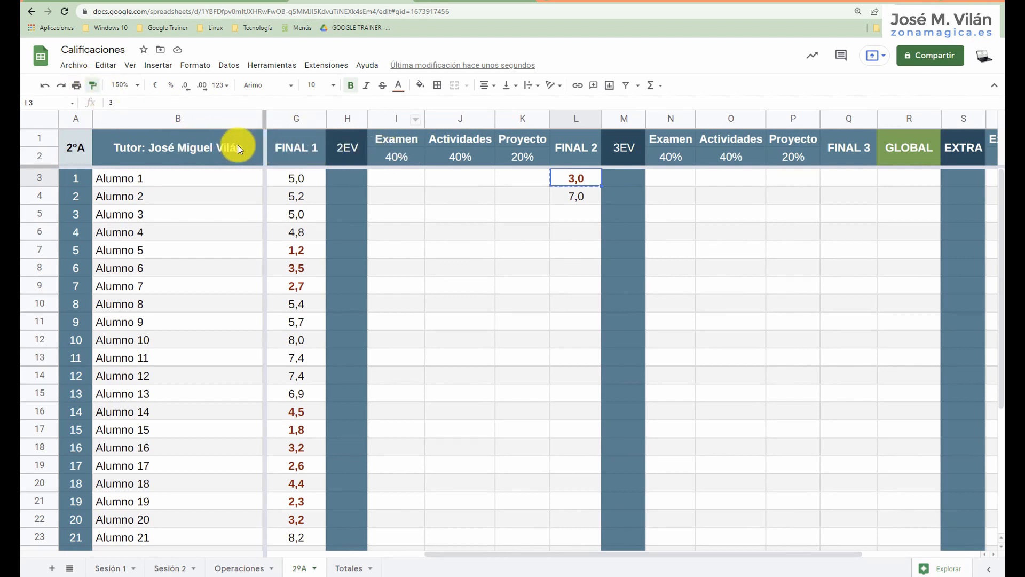
{"action": "mouse_move", "coordinate": [861, 180]}
{"action": "left_mouse_down"}
{"action": "mouse_move", "coordinate": [853, 530]}
{"action": "mouse_move", "coordinate": [862, 574]}
{"action": "mouse_move", "coordinate": [850, 497]}
{"action": "left_mouse_up"}
{"action": "scroll", "coordinate": [677, 316], "scroll_direction": "up", "scroll_amount": 3}
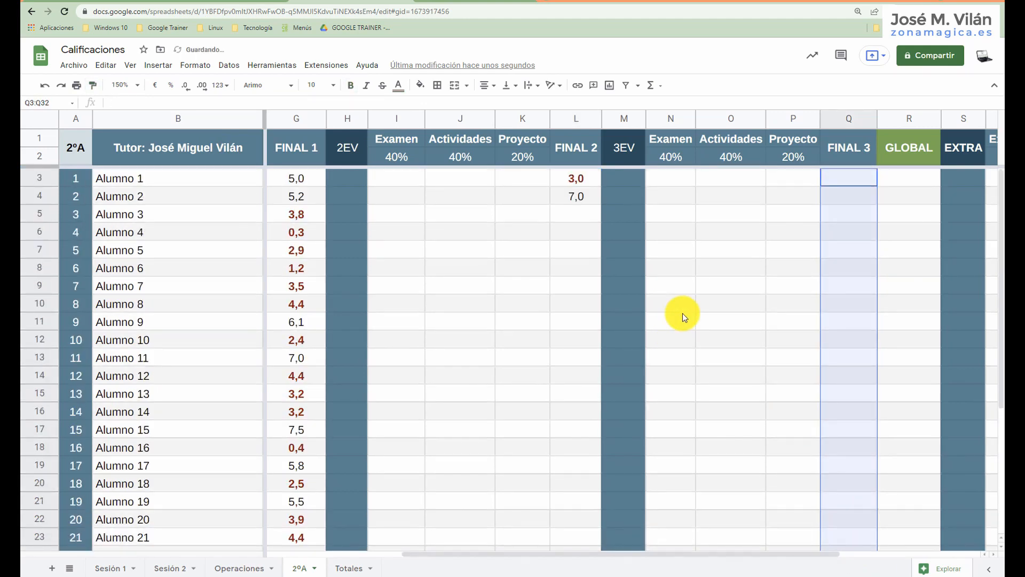
Add a second conditional formatting rule to G3:G32 with the default non-empty condition and green style, and close the rules.
{"action": "left_click_drag", "start_coordinate": [569, 556], "coordinate": [406, 544]}
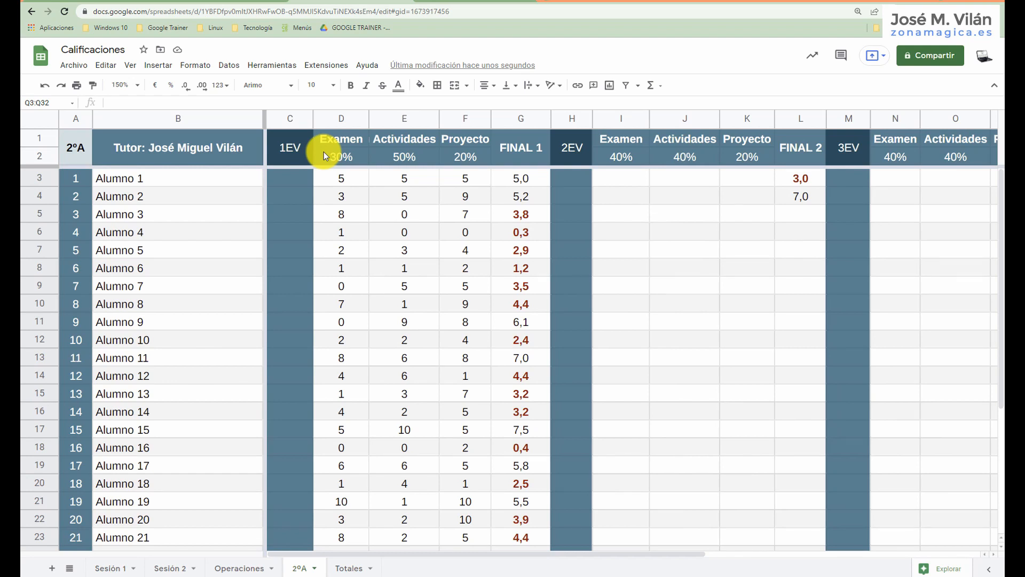
{"action": "left_click", "coordinate": [526, 178]}
{"action": "left_click_drag", "start_coordinate": [524, 200], "coordinate": [523, 504]}
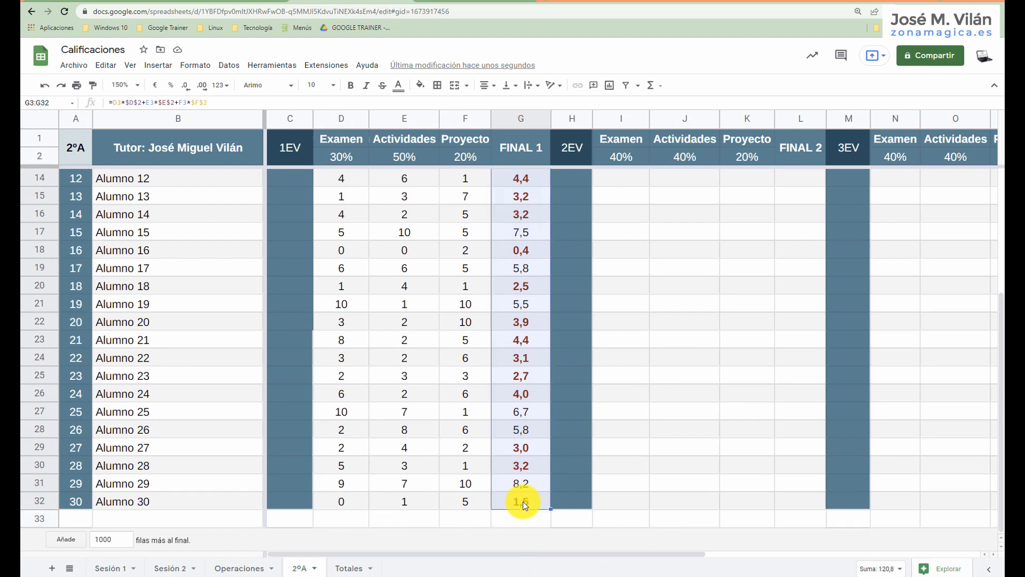
{"action": "left_click", "coordinate": [196, 64]}
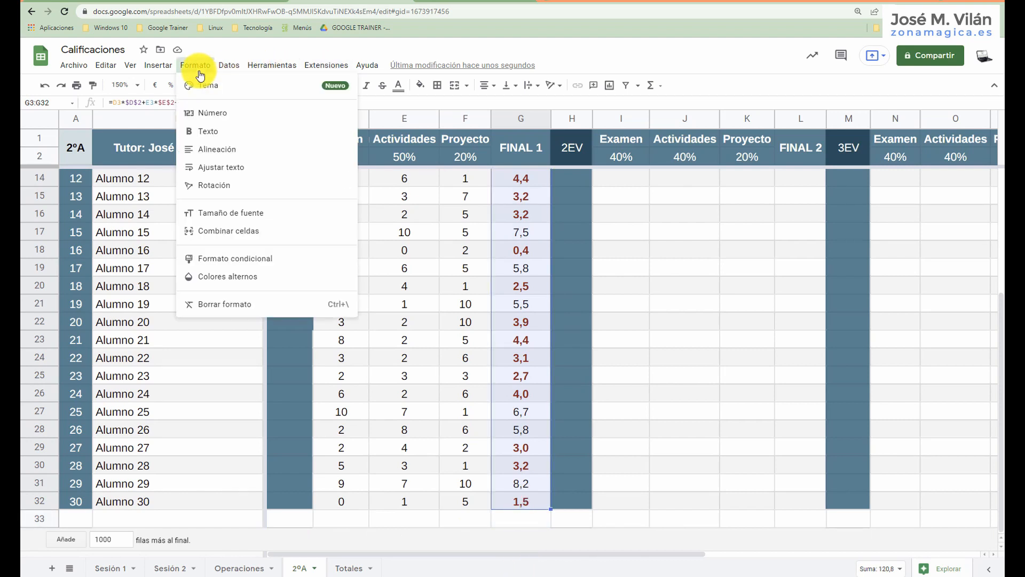
{"action": "left_click", "coordinate": [245, 258]}
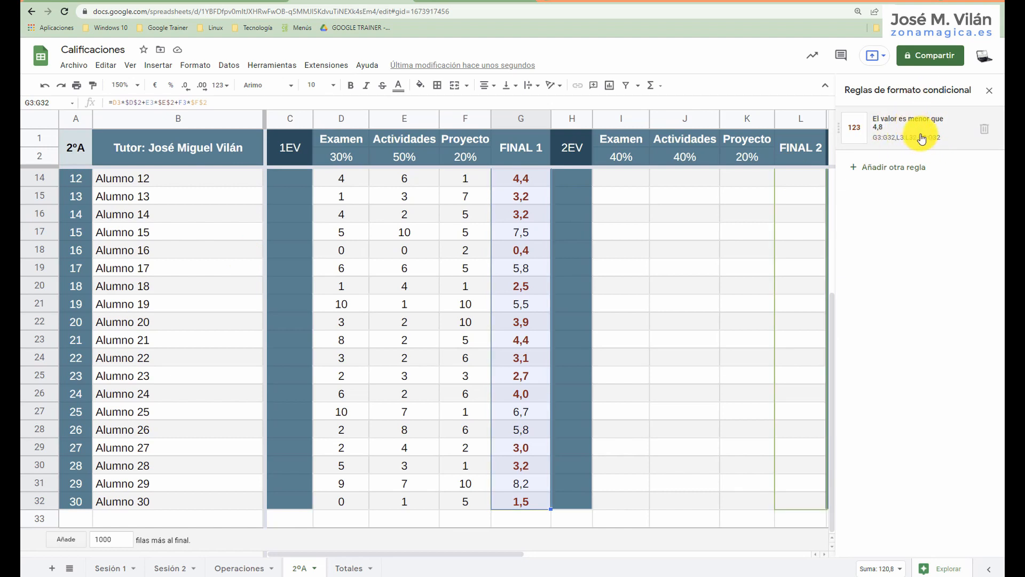
{"action": "left_click", "coordinate": [908, 168]}
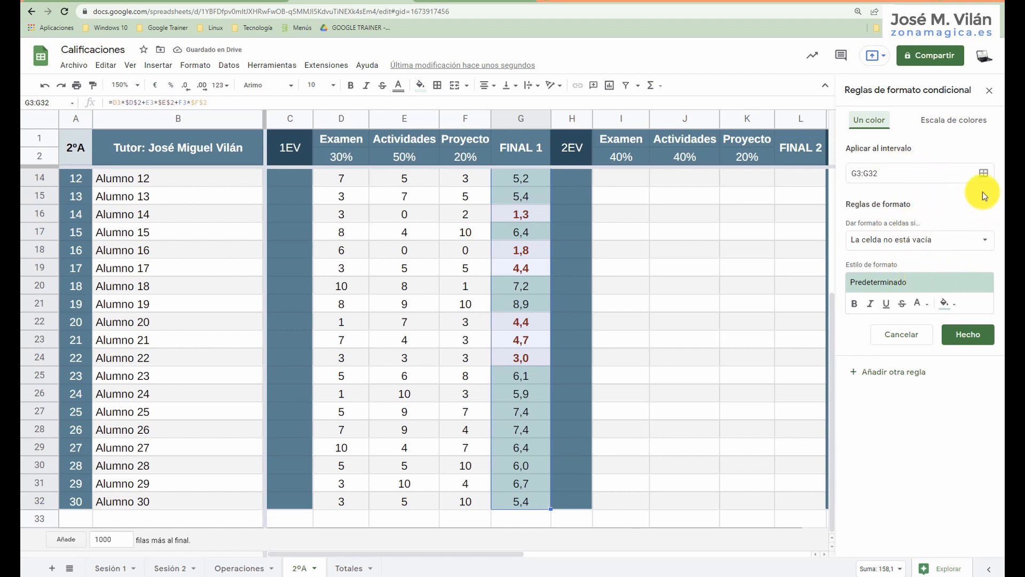
{"action": "left_click", "coordinate": [990, 90]}
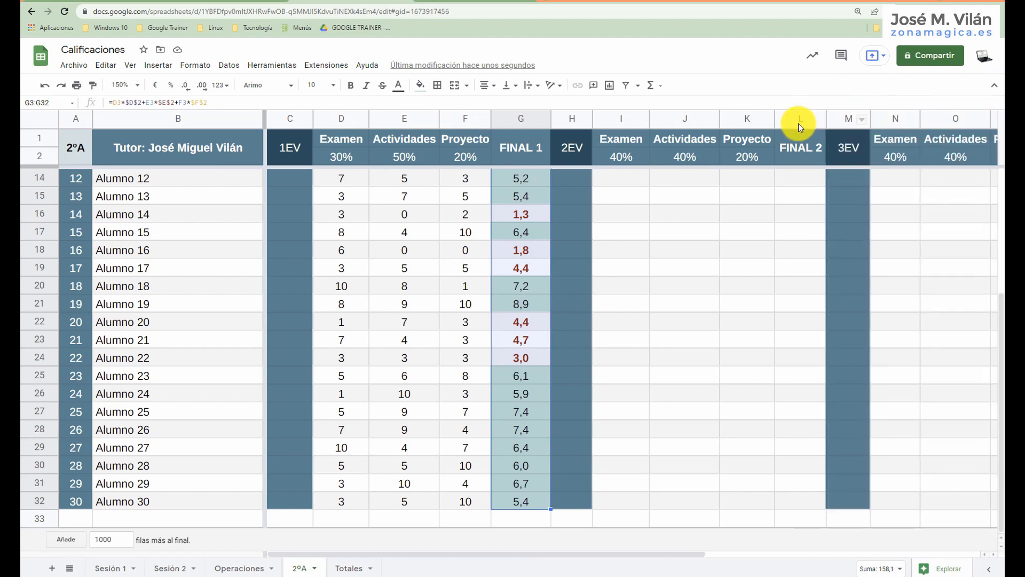
Review the section 4 slide in Google Slides and the SESIÓN 2 notes in Google Docs, returning to the Calificaciones spreadsheet.
{"action": "left_click", "coordinate": [655, 212]}
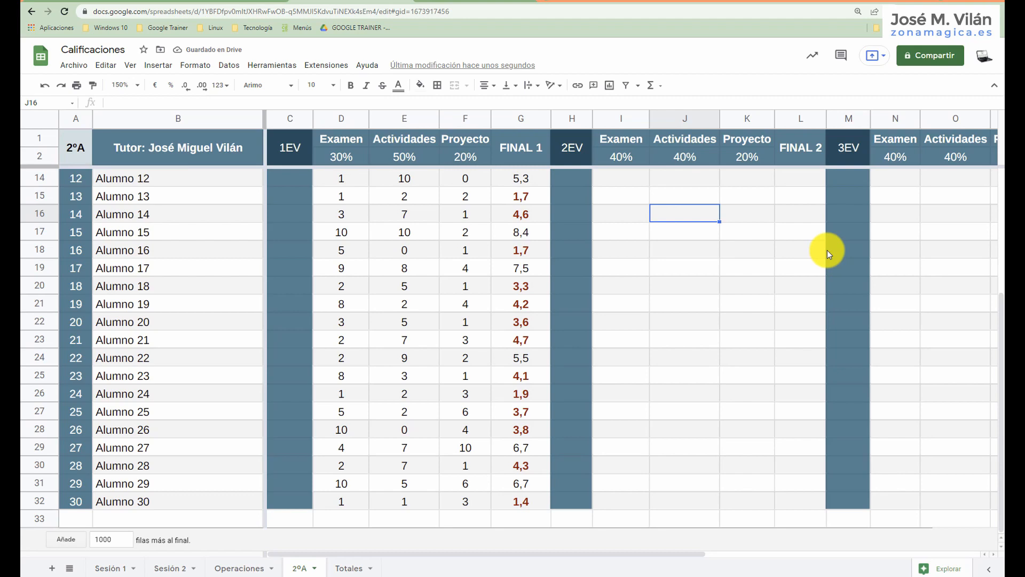
{"action": "left_click", "coordinate": [461, 1]}
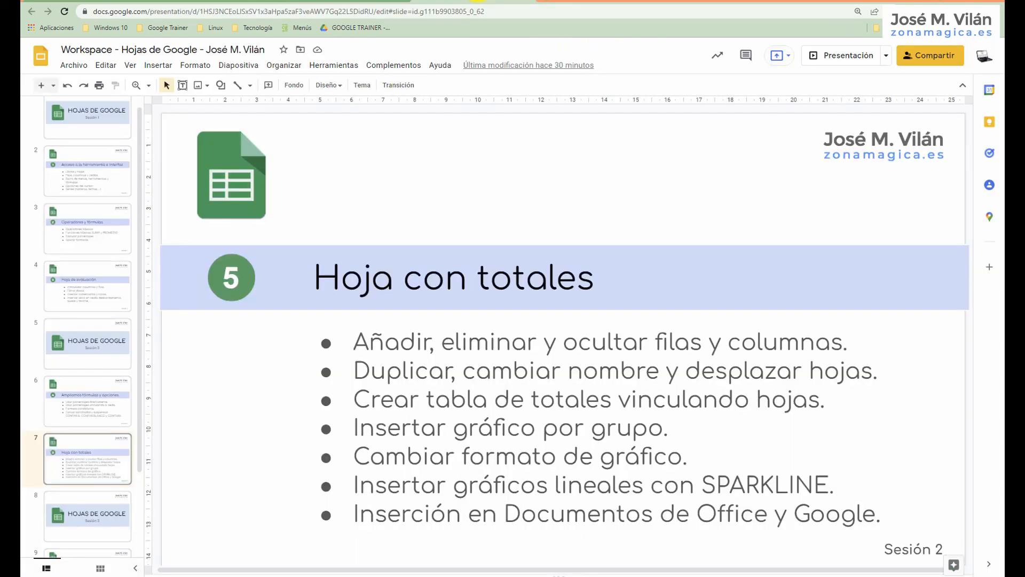
{"action": "key", "text": "Up"}
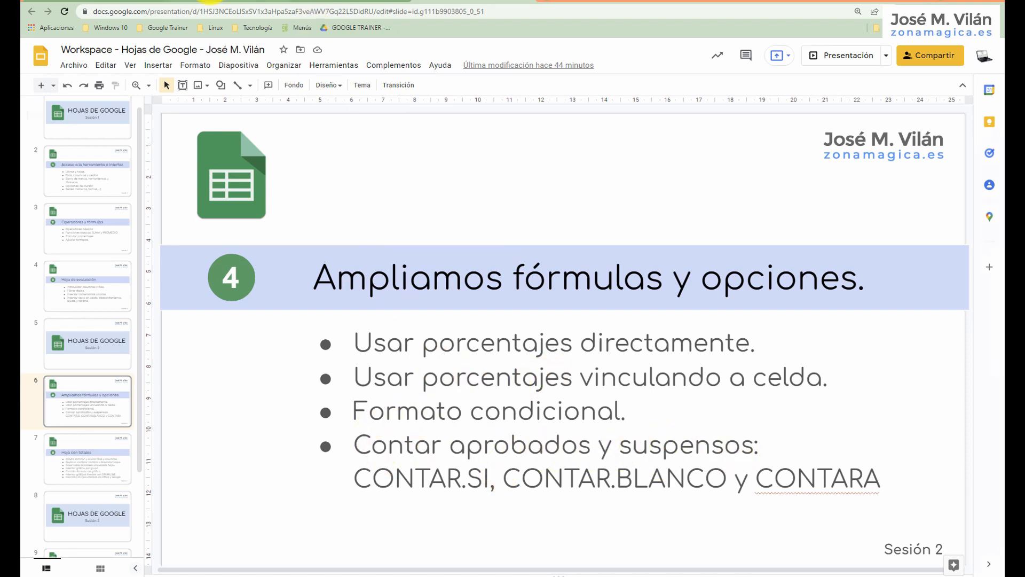
{"action": "left_click", "coordinate": [213, 1]}
{"action": "scroll", "coordinate": [328, 285], "scroll_direction": "down", "scroll_amount": 1}
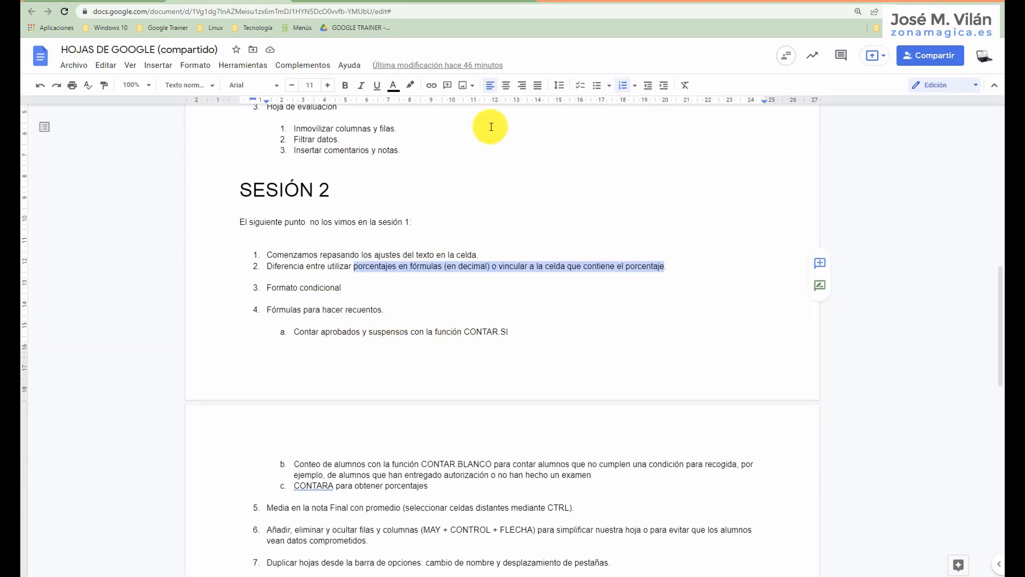
{"action": "left_click", "coordinate": [331, 1]}
Count the passing FINAL 1 grades in C3 with the formula =contar.si(G3:G32;">=5").
{"action": "scroll", "coordinate": [323, 249], "scroll_direction": "up", "scroll_amount": 3}
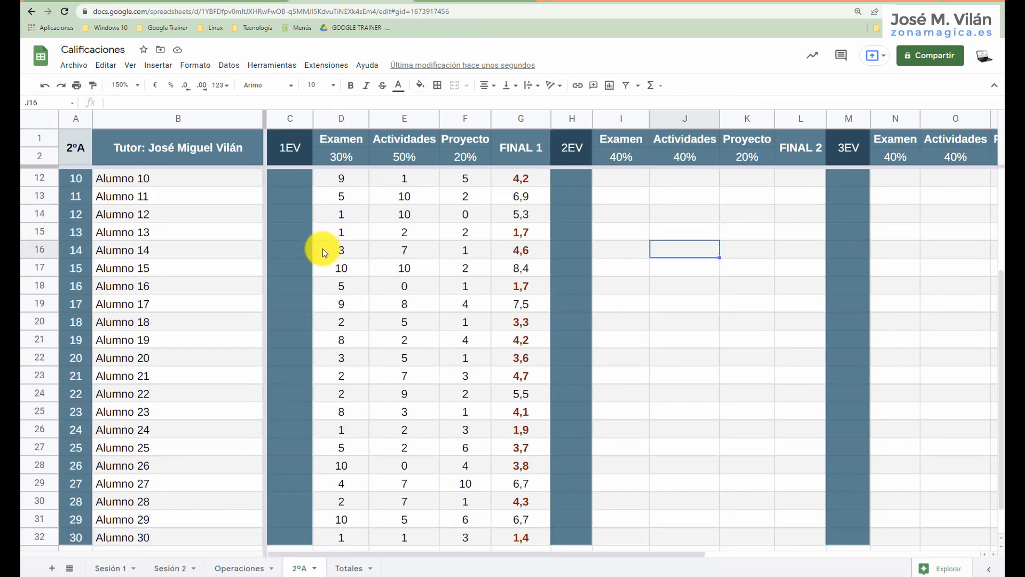
{"action": "scroll", "coordinate": [321, 213], "scroll_direction": "up", "scroll_amount": 1}
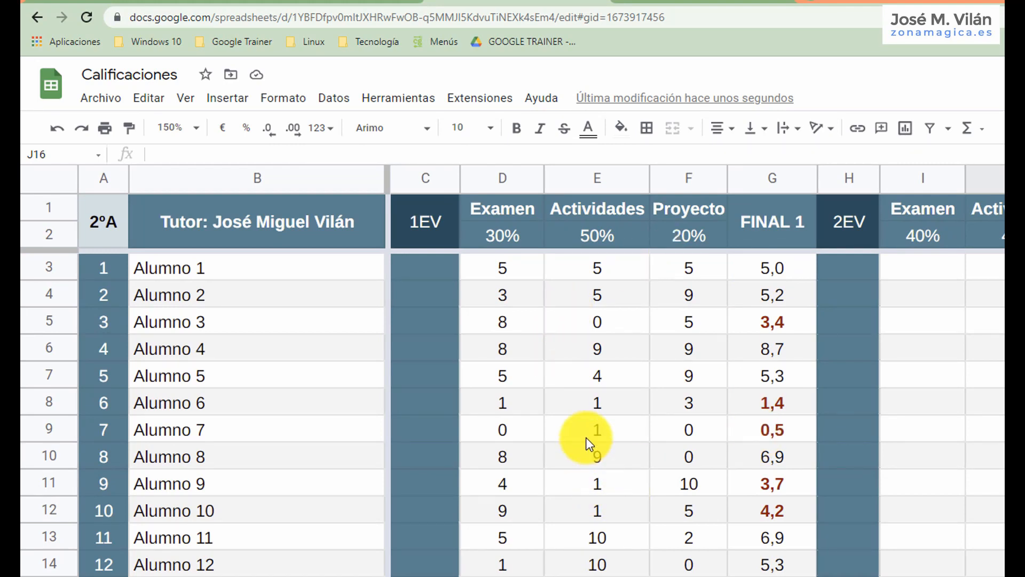
{"action": "left_click", "coordinate": [416, 265]}
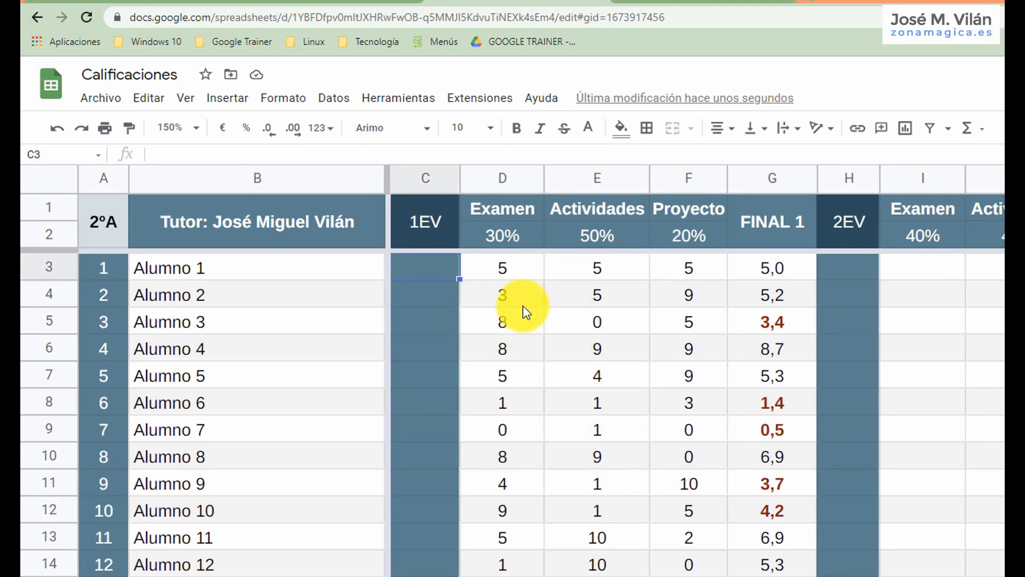
{"action": "type", "text": "=c"}
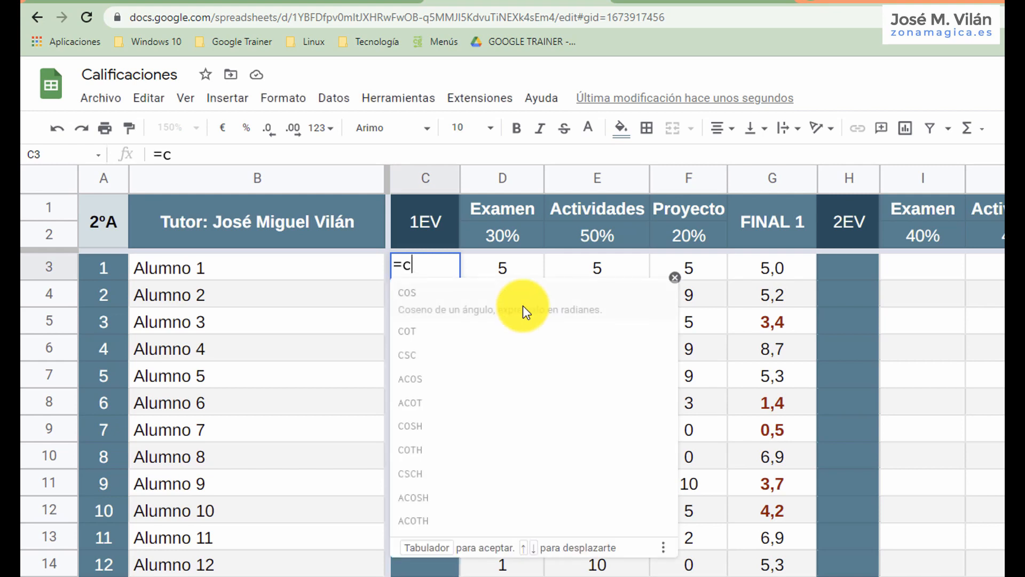
{"action": "type", "text": "ontar.si"}
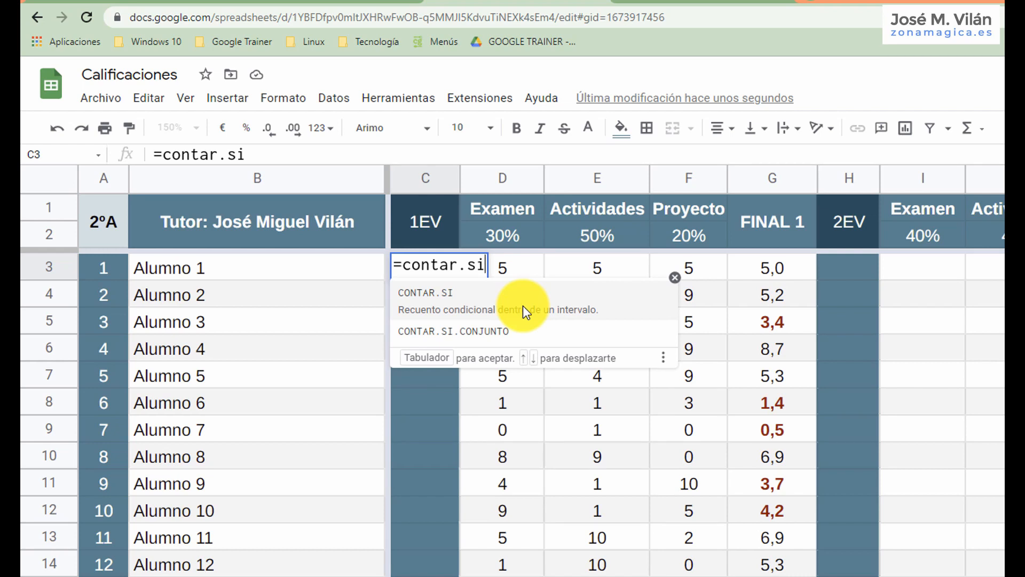
{"action": "type", "text": "("}
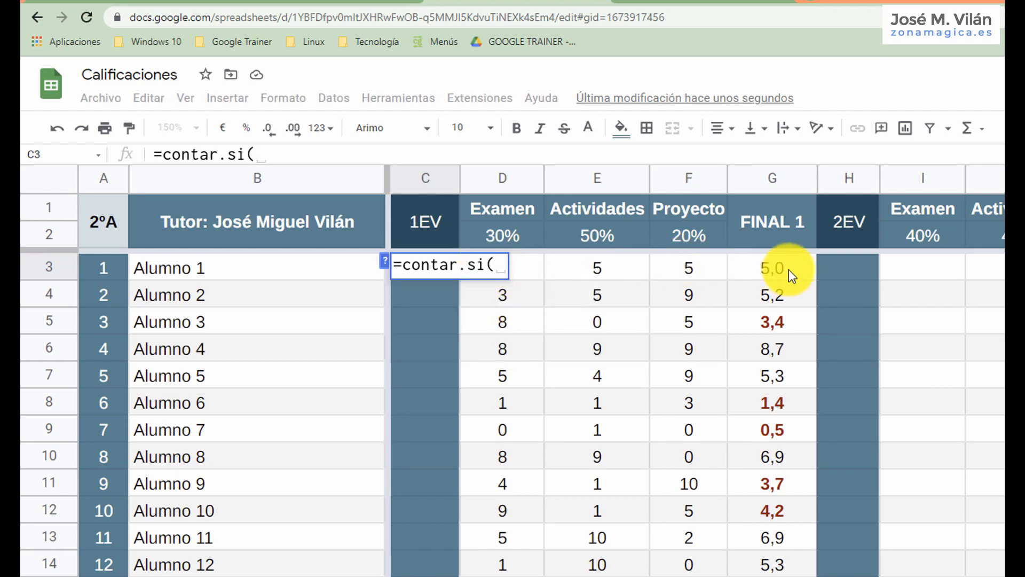
{"action": "left_click_drag", "start_coordinate": [783, 263], "coordinate": [772, 573]}
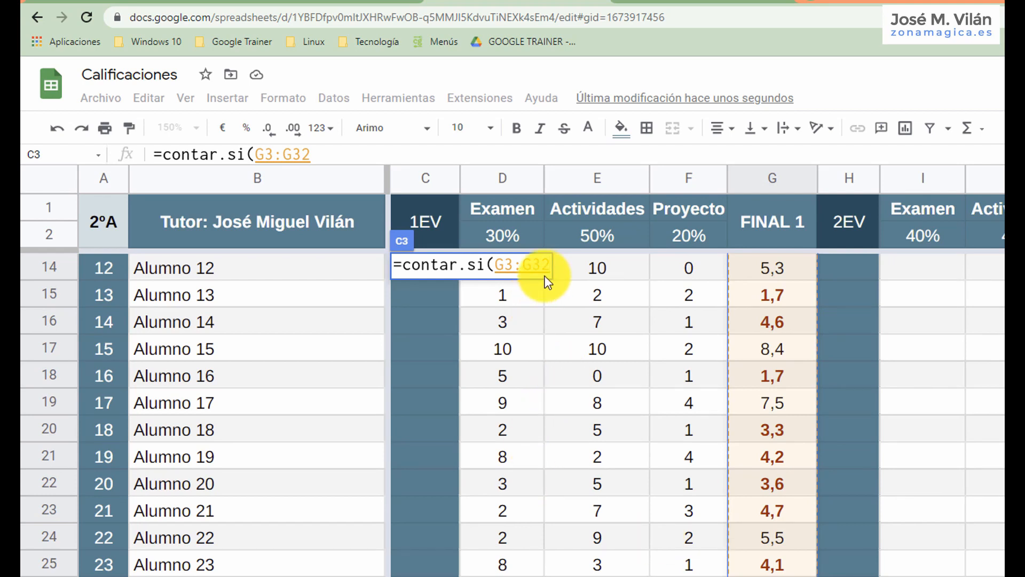
{"action": "type", "text": ";"}
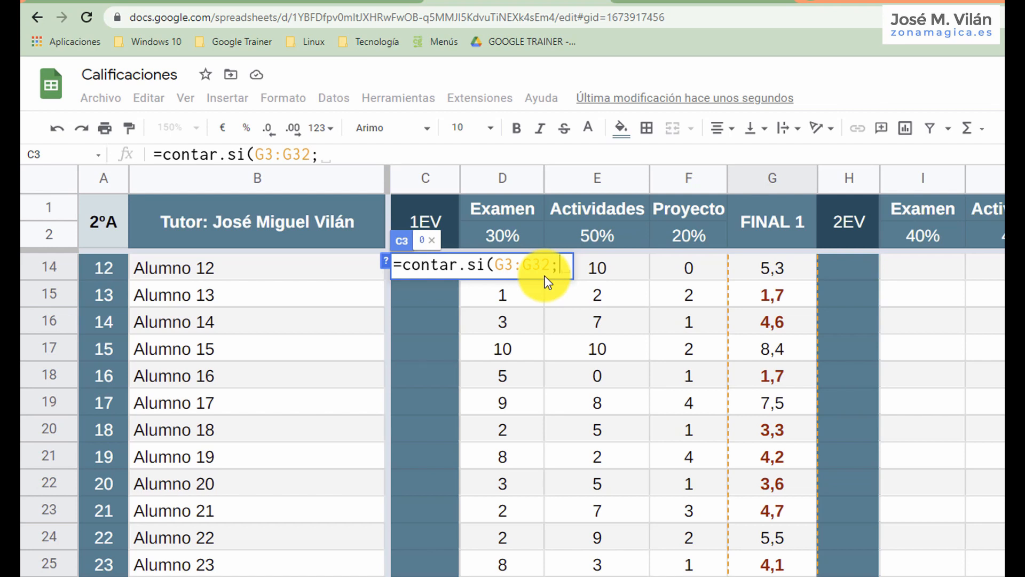
{"action": "type", "text": "\""}
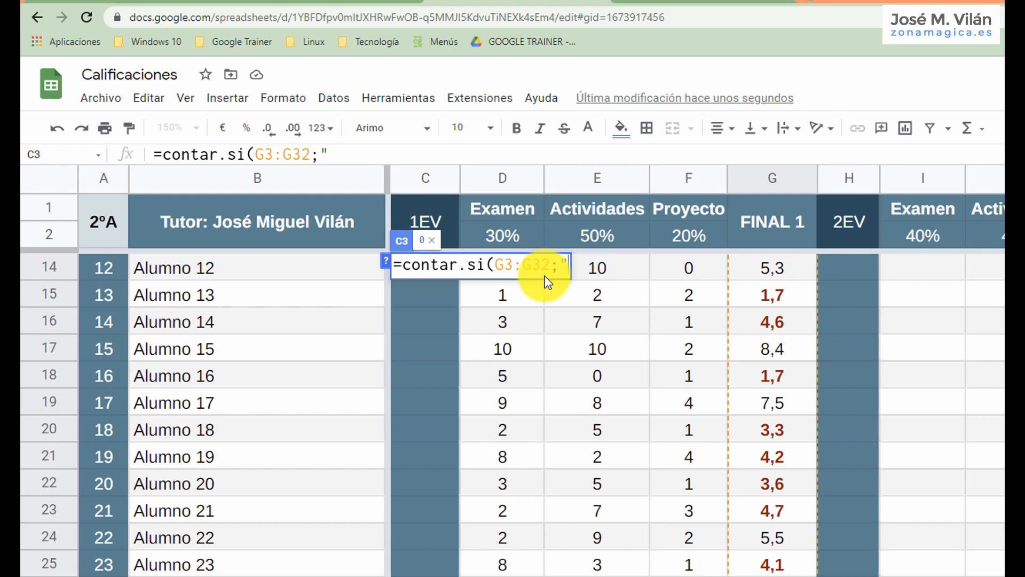
{"action": "type", "text": ">="}
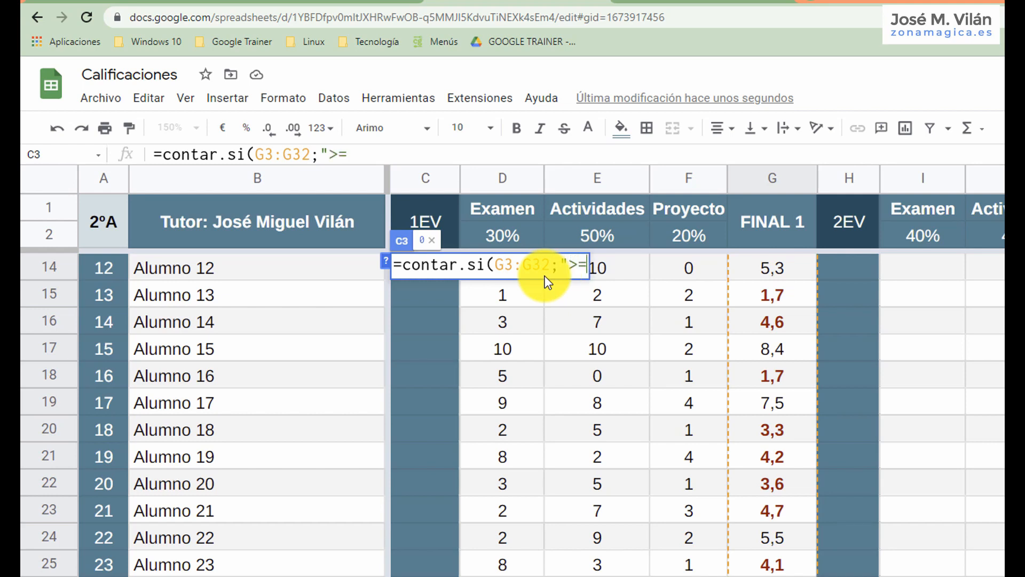
{"action": "type", "text": "5"}
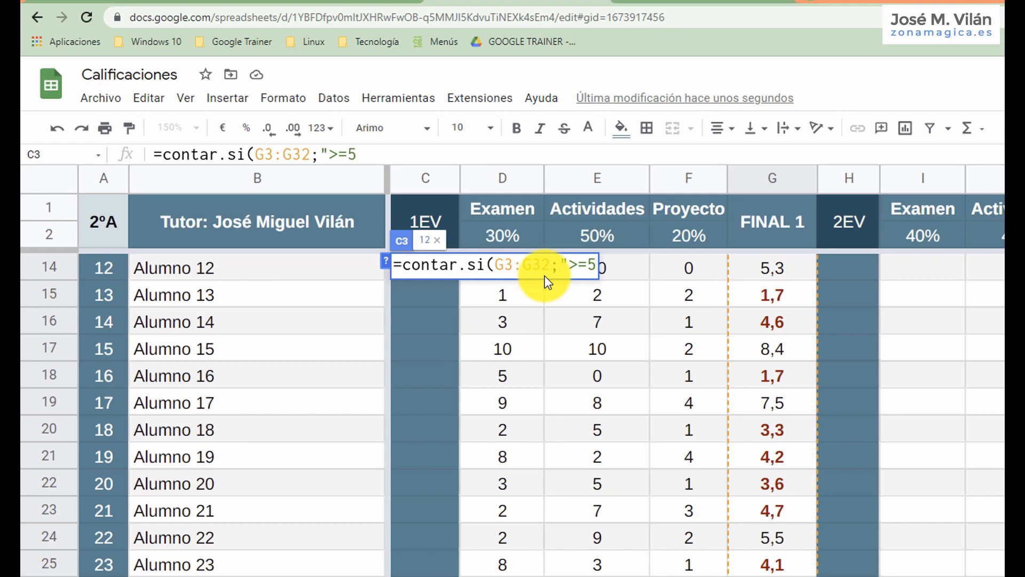
{"action": "type", "text": "\")"}
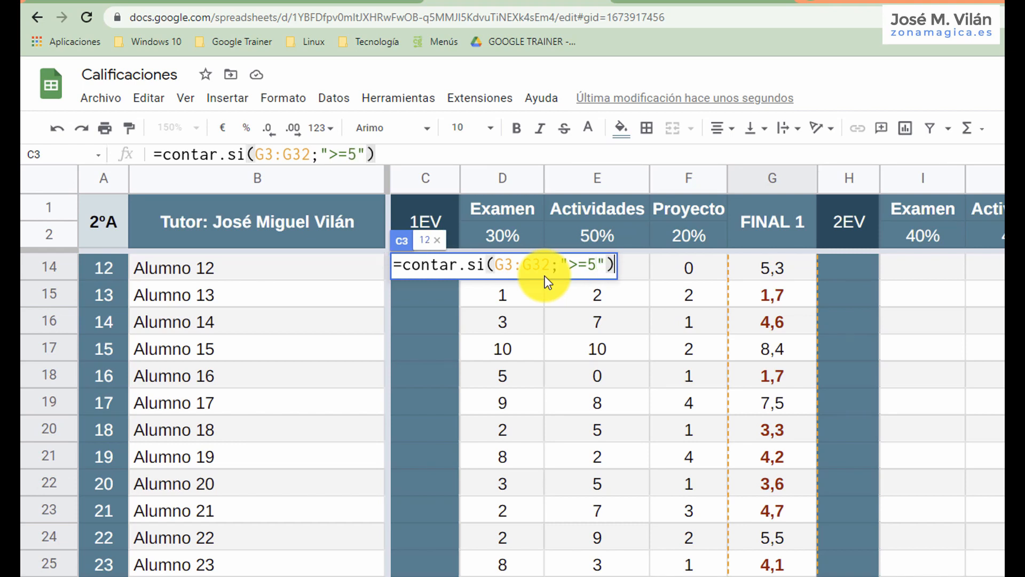
{"action": "key", "text": "Return"}
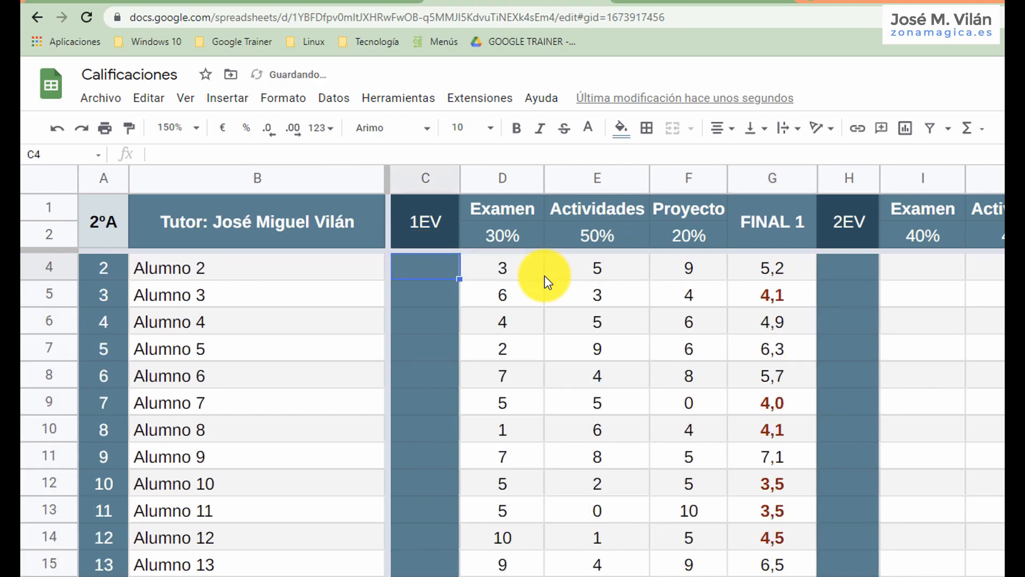
{"action": "scroll", "coordinate": [531, 283], "scroll_direction": "up", "scroll_amount": 1}
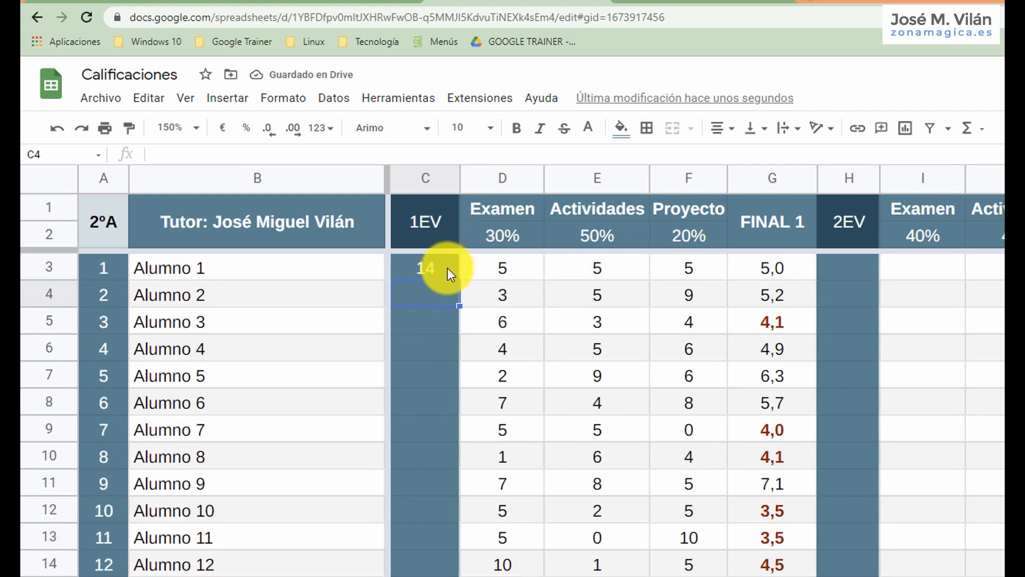
Try black as the text colour for the passing count in C3.
{"action": "left_click", "coordinate": [423, 265]}
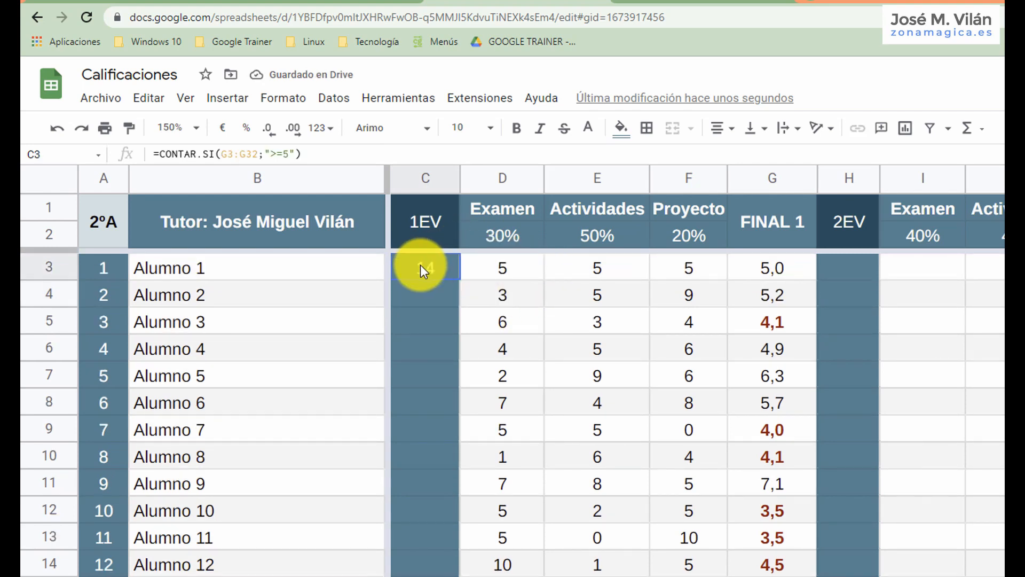
{"action": "double_click", "coordinate": [421, 265]}
{"action": "left_click", "coordinate": [601, 126]}
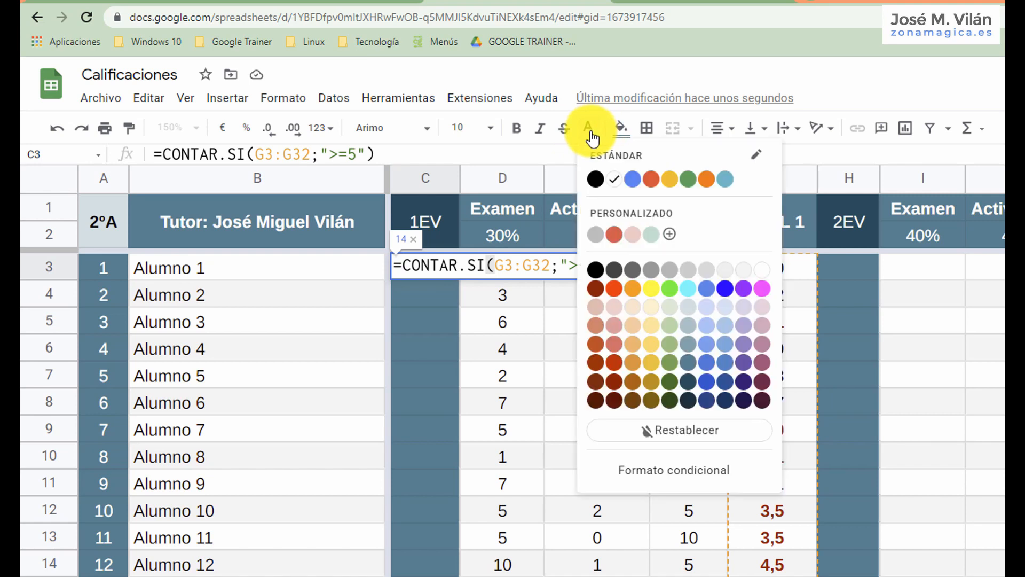
{"action": "left_click", "coordinate": [596, 176]}
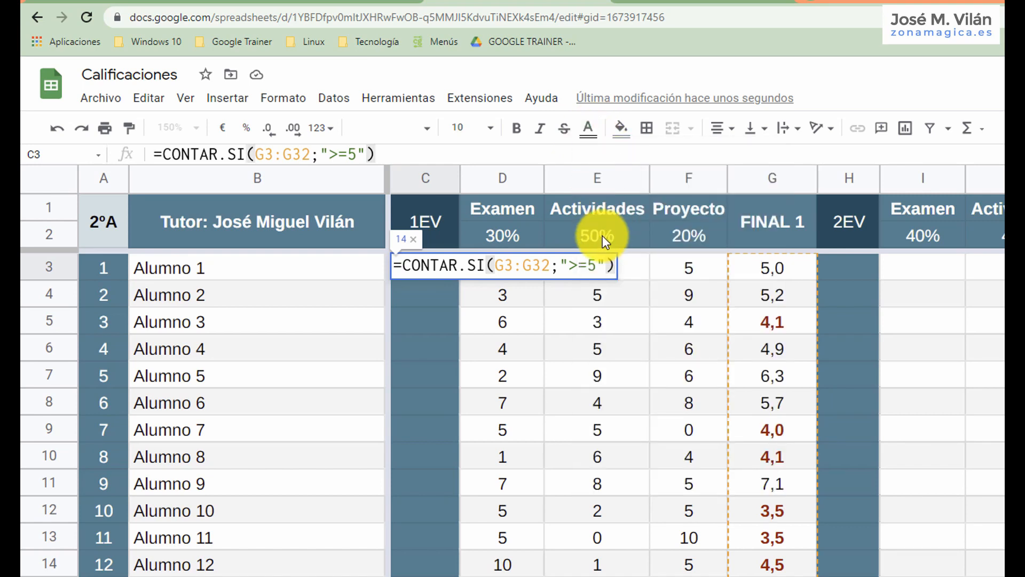
{"action": "key", "text": "Return"}
{"action": "left_click", "coordinate": [453, 271]}
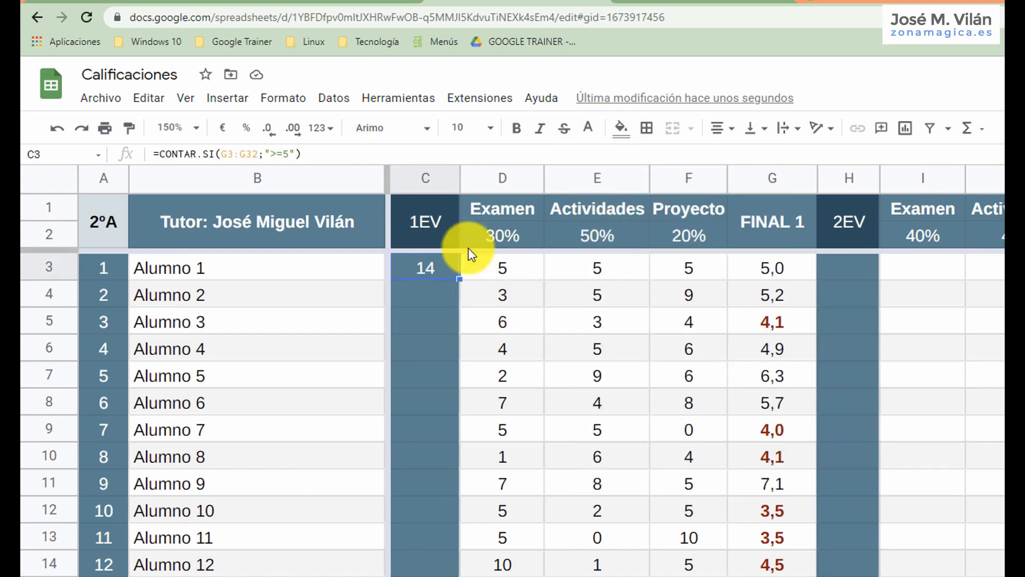
{"action": "left_click", "coordinate": [588, 128]}
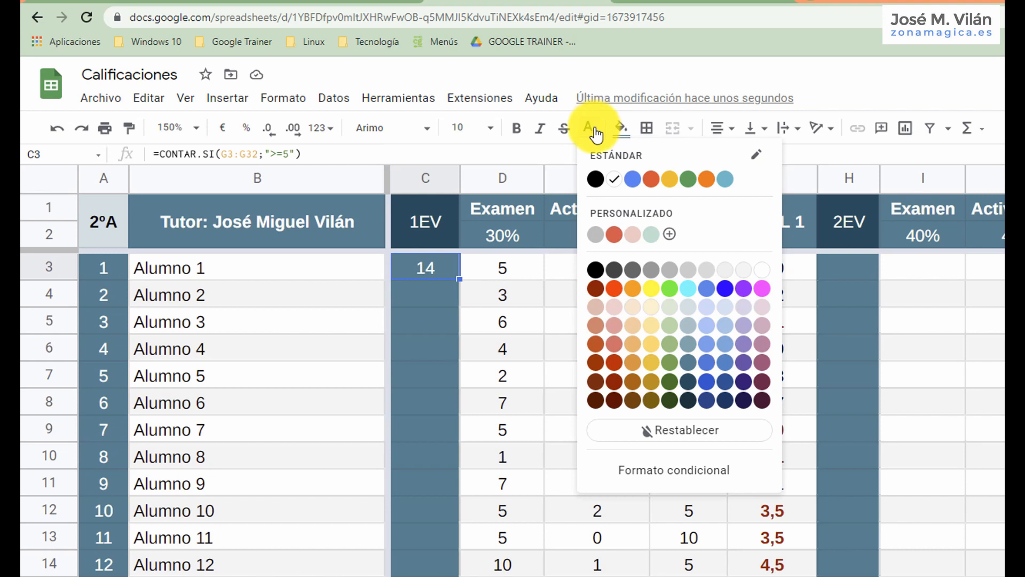
{"action": "left_click", "coordinate": [596, 270]}
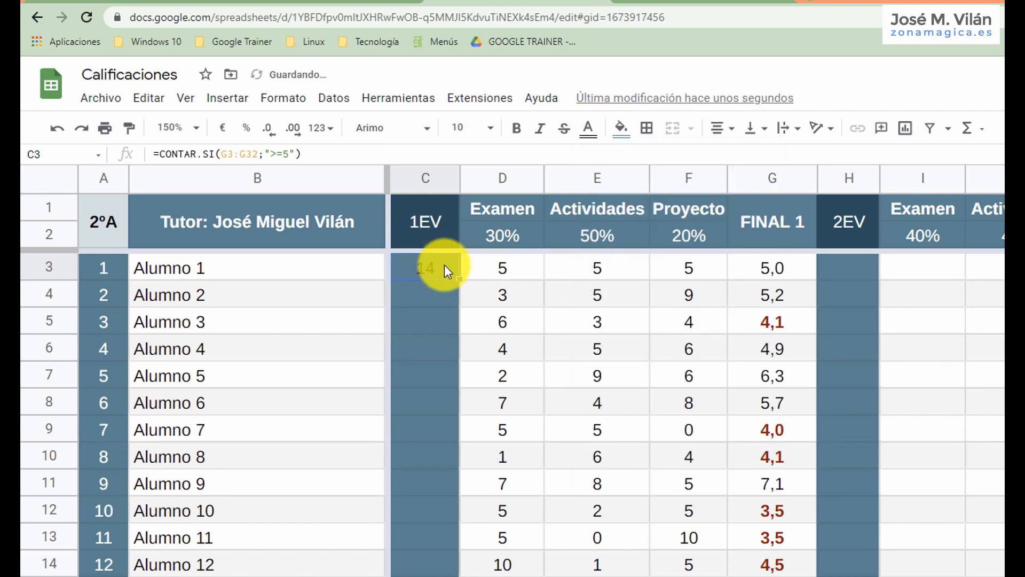
Restore white as the text colour of C3 and deselect the cell.
{"action": "left_click", "coordinate": [618, 128]}
{"action": "left_click", "coordinate": [600, 135]}
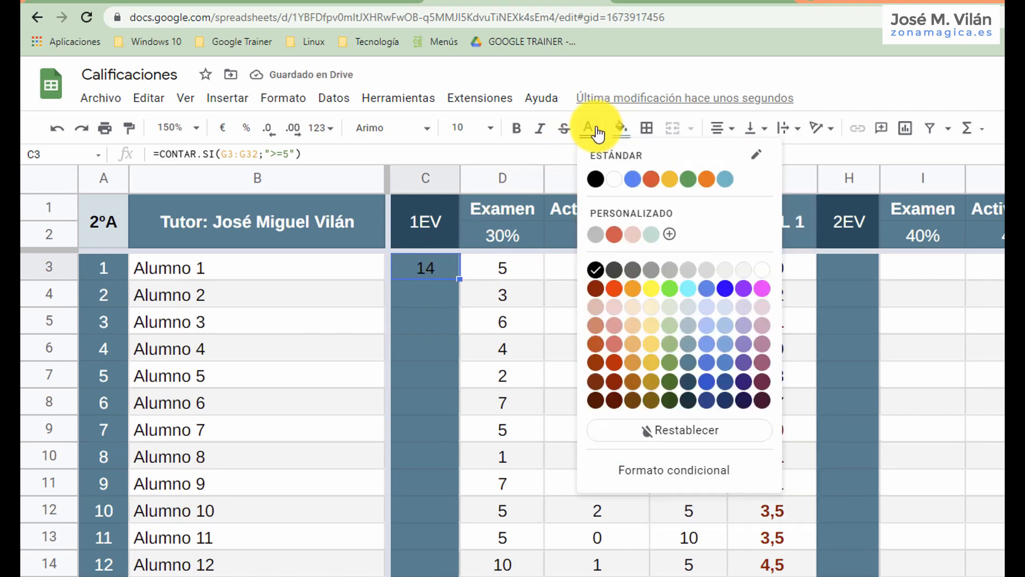
{"action": "left_click", "coordinate": [614, 179]}
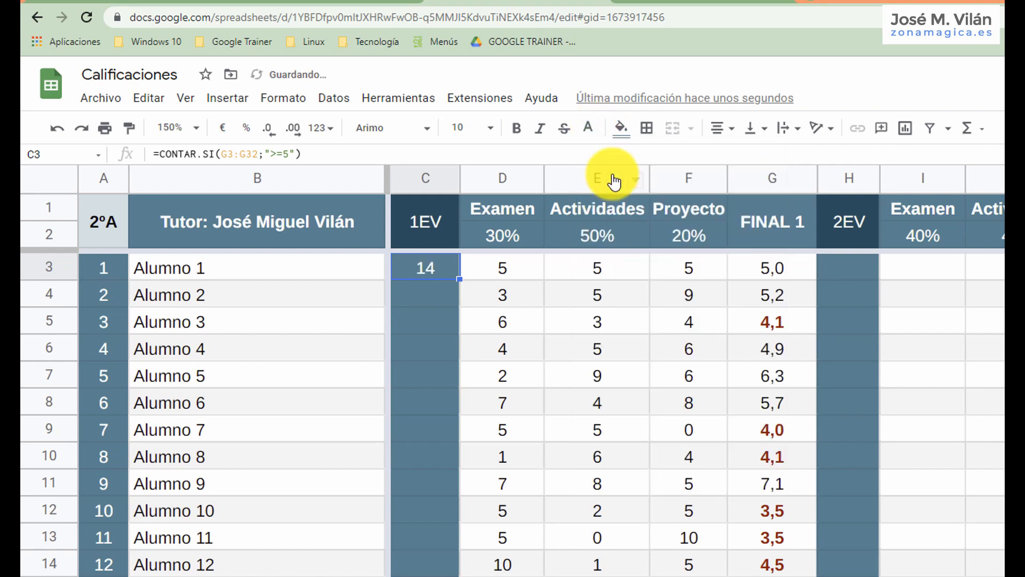
{"action": "left_click", "coordinate": [550, 302]}
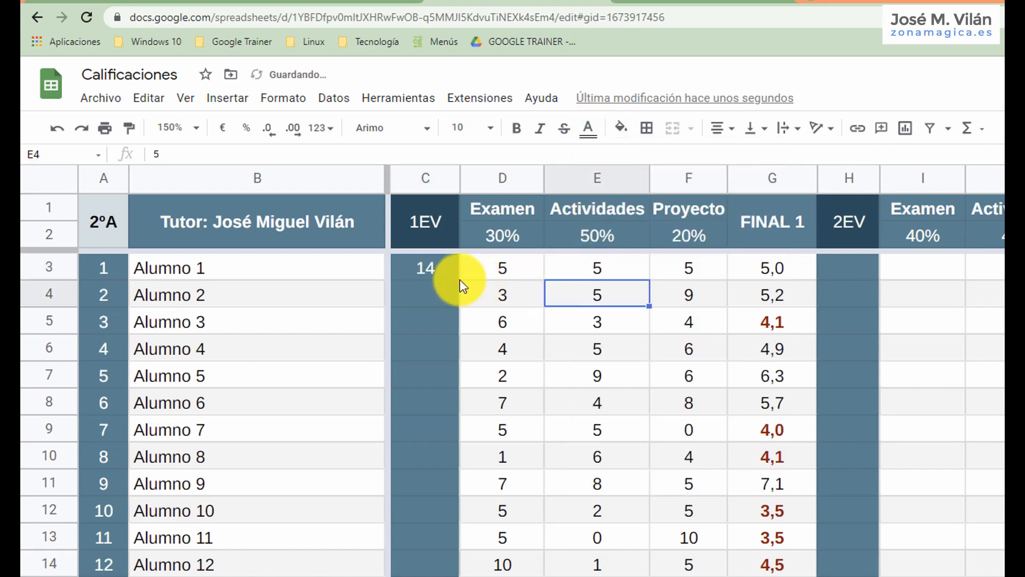
Count the failing FINAL 1 grades in C4 with the formula =contar.si(G3:G32;"<5").
{"action": "left_click", "coordinate": [434, 290]}
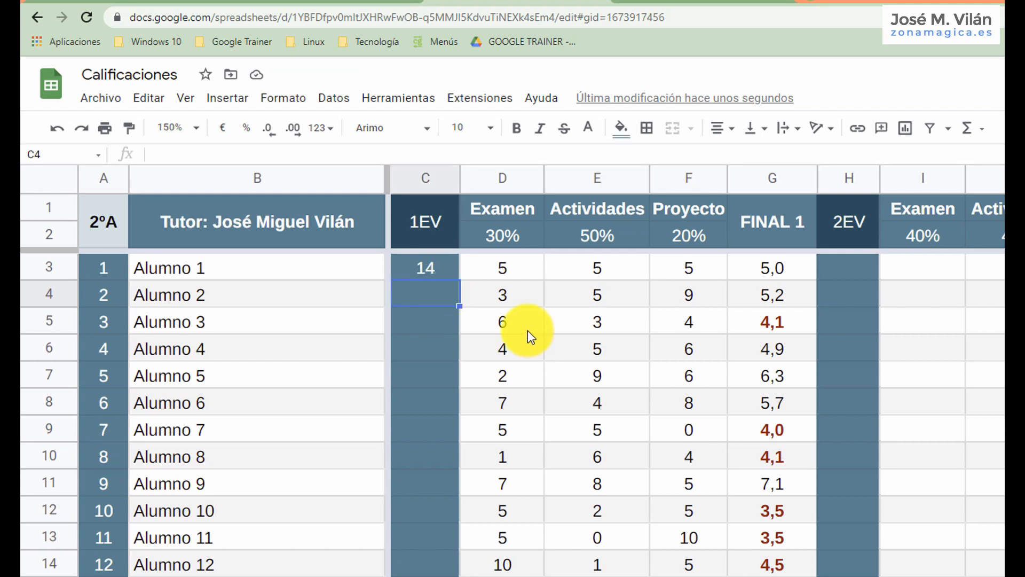
{"action": "double_click", "coordinate": [421, 287]}
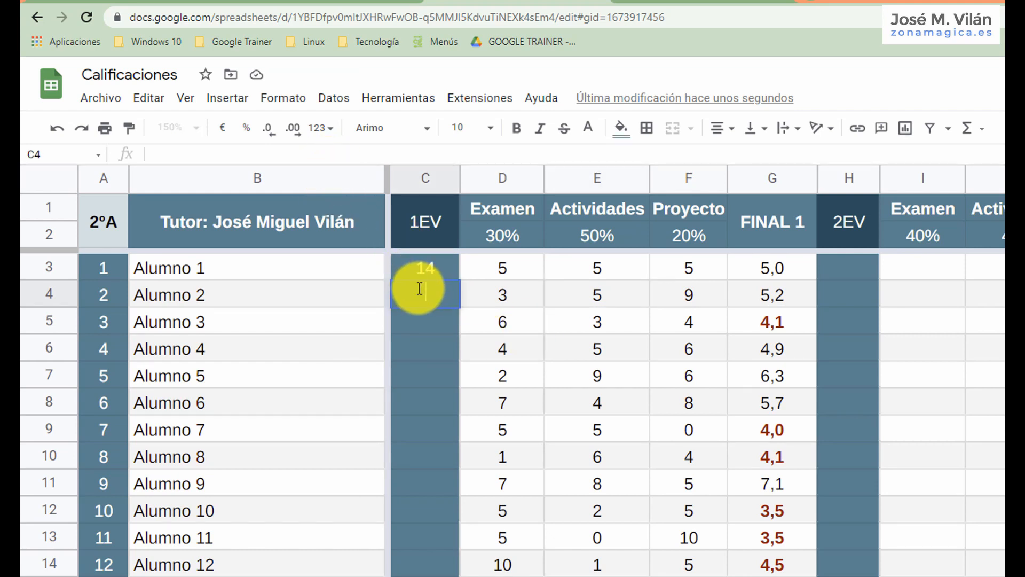
{"action": "type", "text": "=contar.si"}
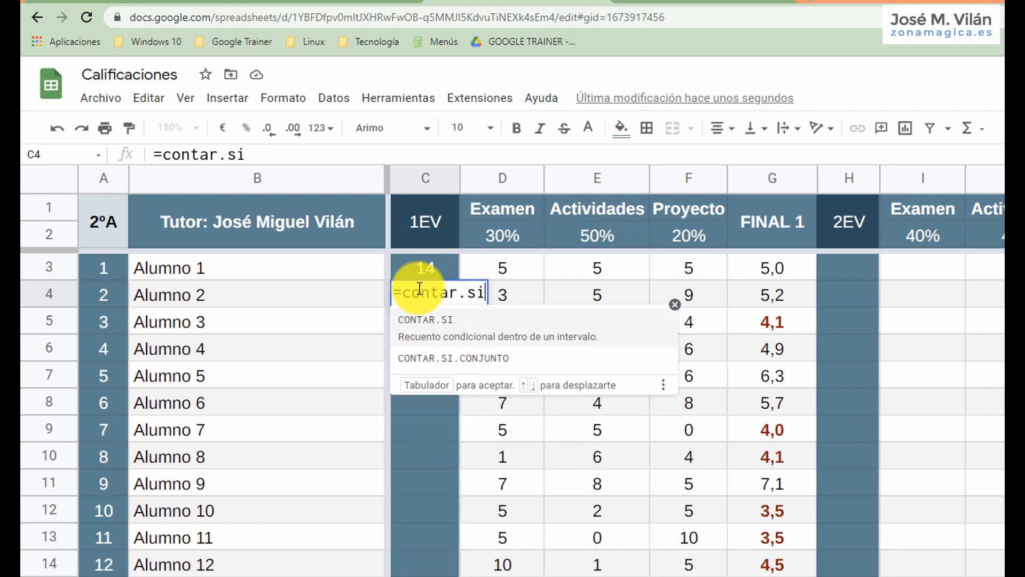
{"action": "type", "text": "("}
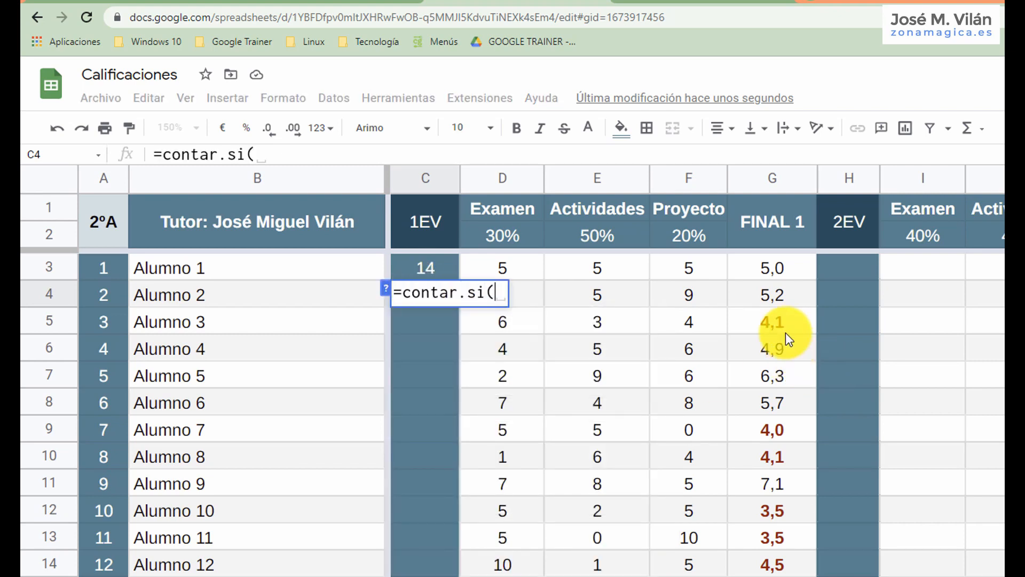
{"action": "left_click_drag", "start_coordinate": [780, 272], "coordinate": [774, 576]}
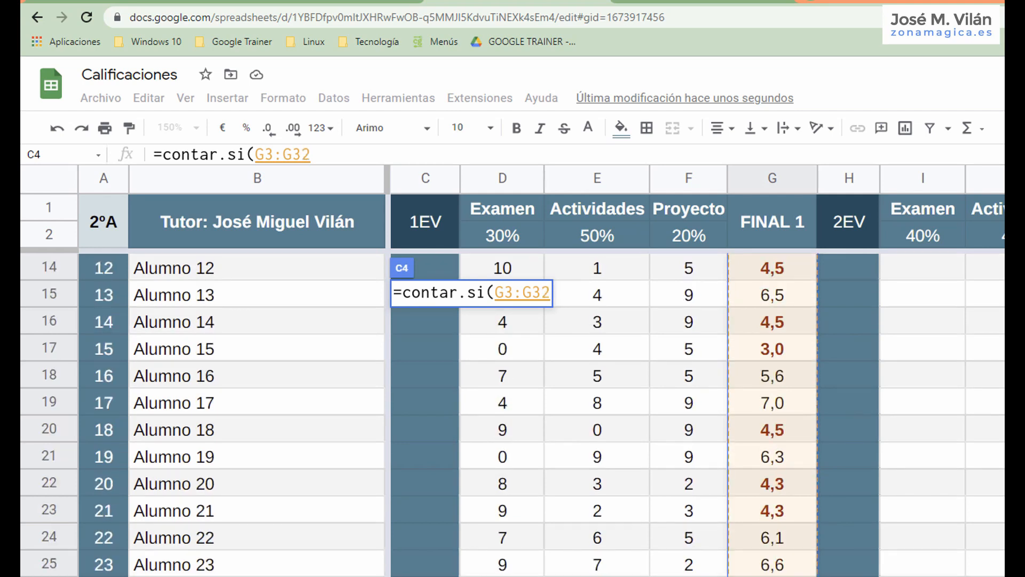
{"action": "type", "text": ";"}
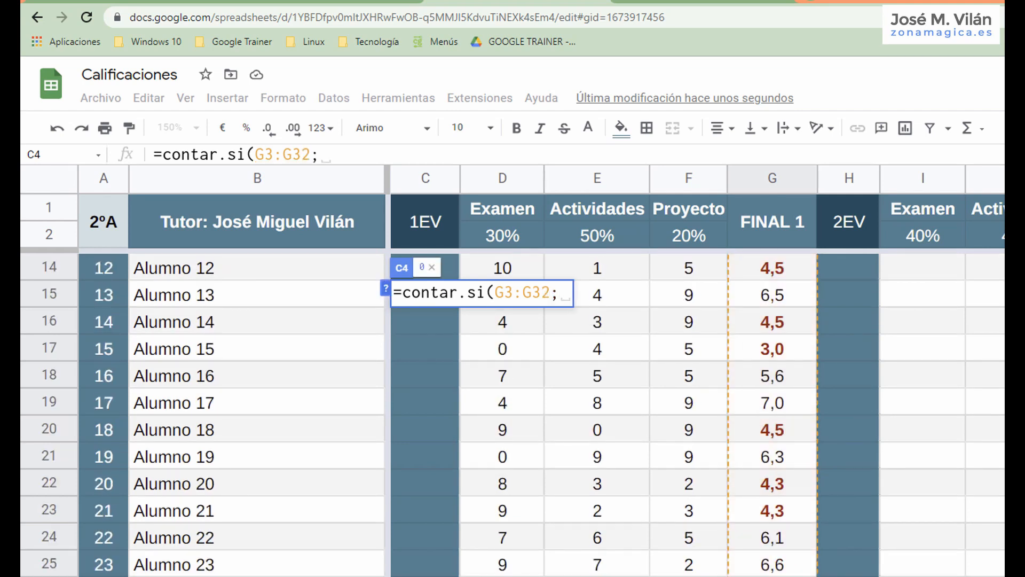
{"action": "type", "text": "\""}
{"action": "type", "text": "<"}
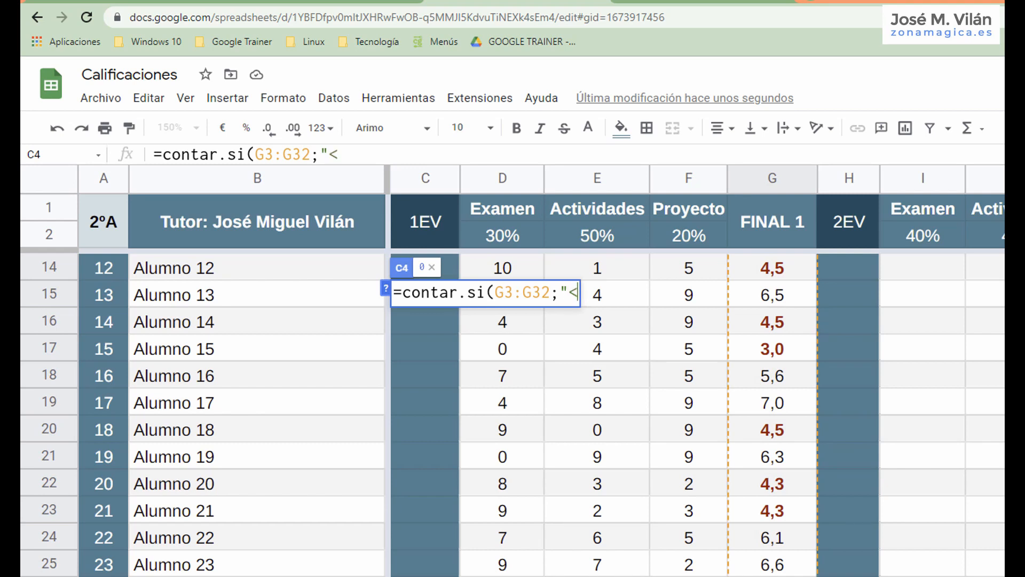
{"action": "type", "text": "5\")"}
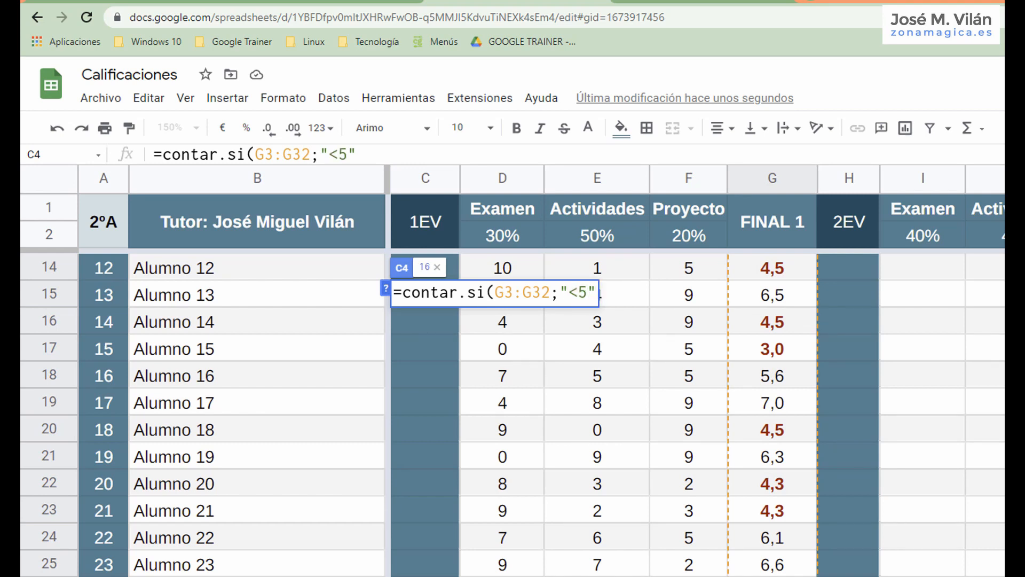
{"action": "key", "text": "Return"}
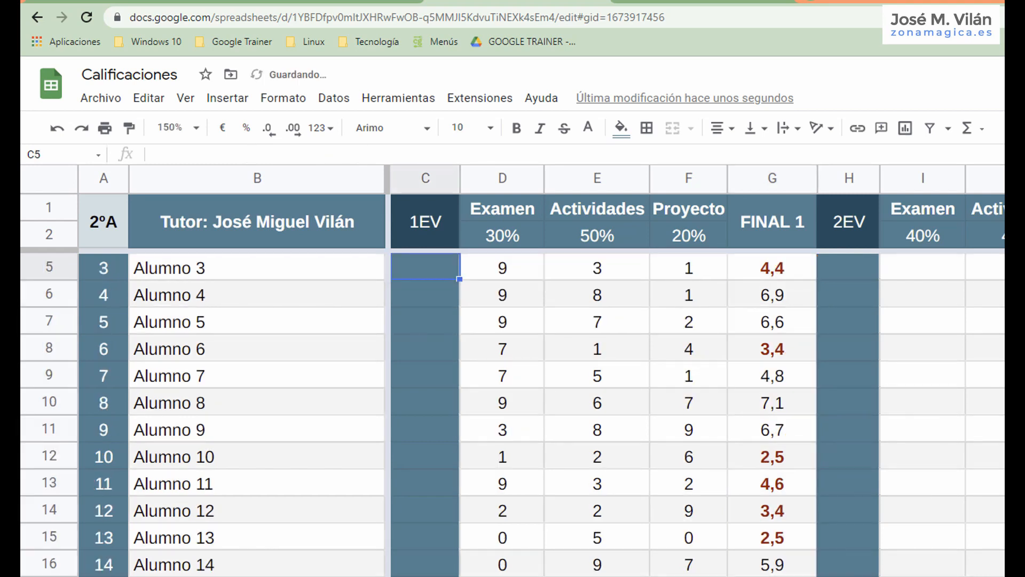
{"action": "scroll", "coordinate": [513, 411], "scroll_direction": "up", "scroll_amount": 1}
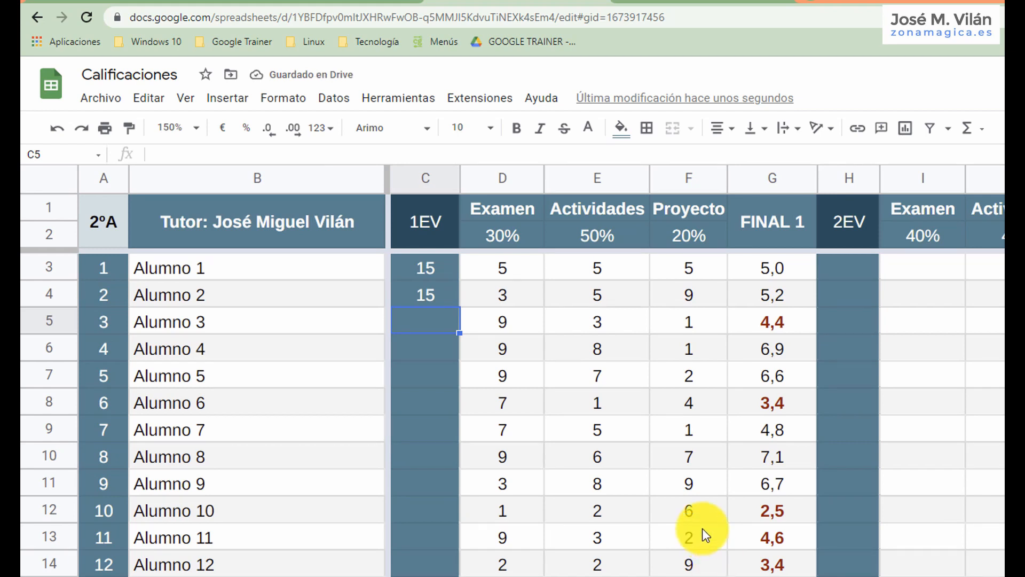
Replace the random formula for Alumno 3's Actividades grade in E5 with the value 7.
{"action": "left_click", "coordinate": [597, 267]}
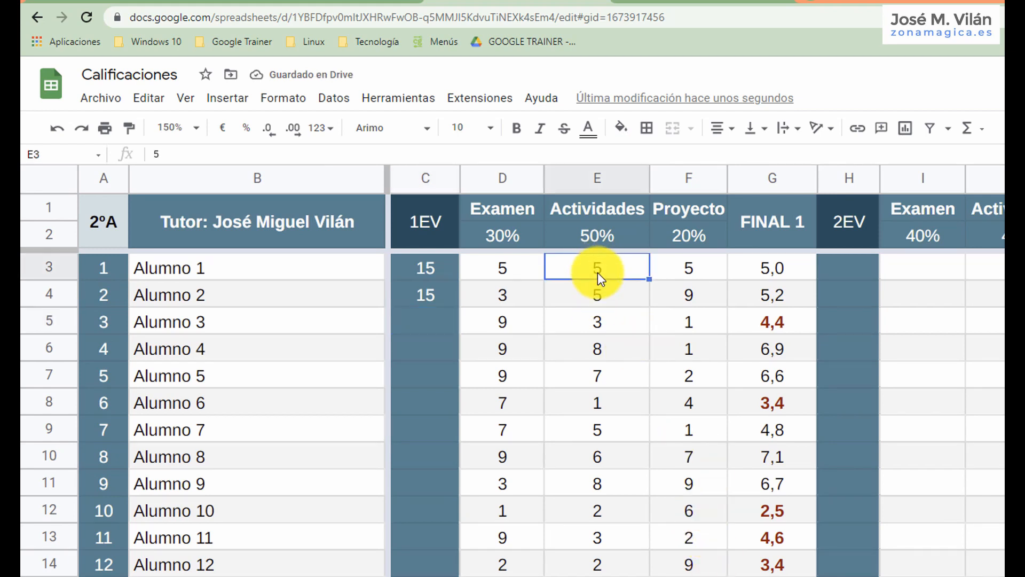
{"action": "left_click", "coordinate": [604, 323]}
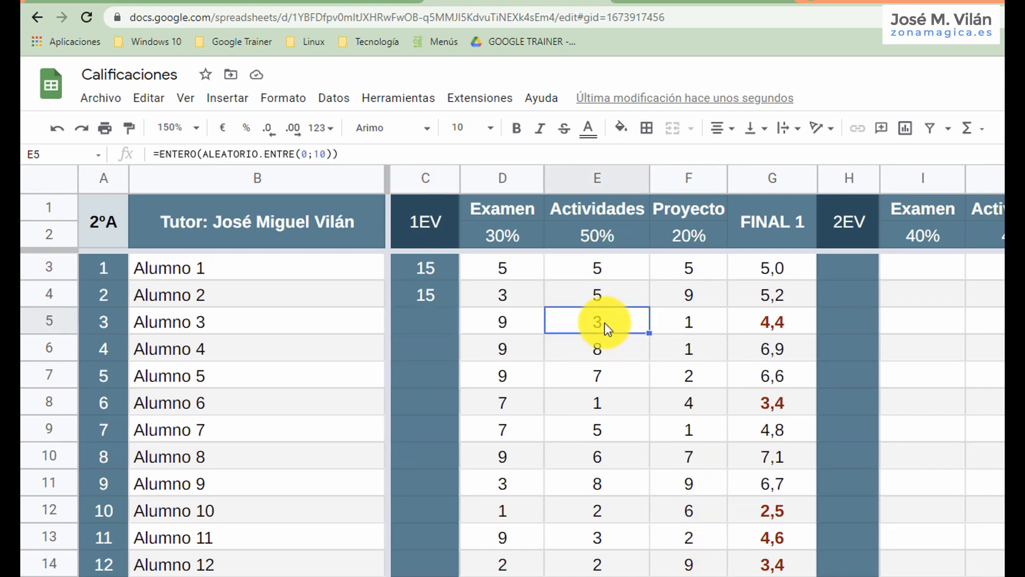
{"action": "key", "text": "Return"}
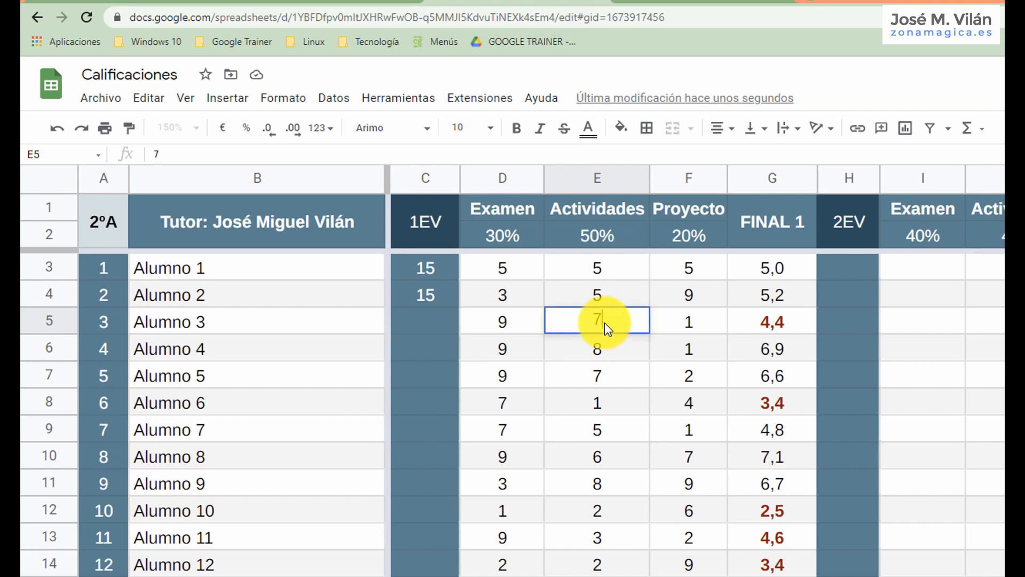
{"action": "key", "text": "Return"}
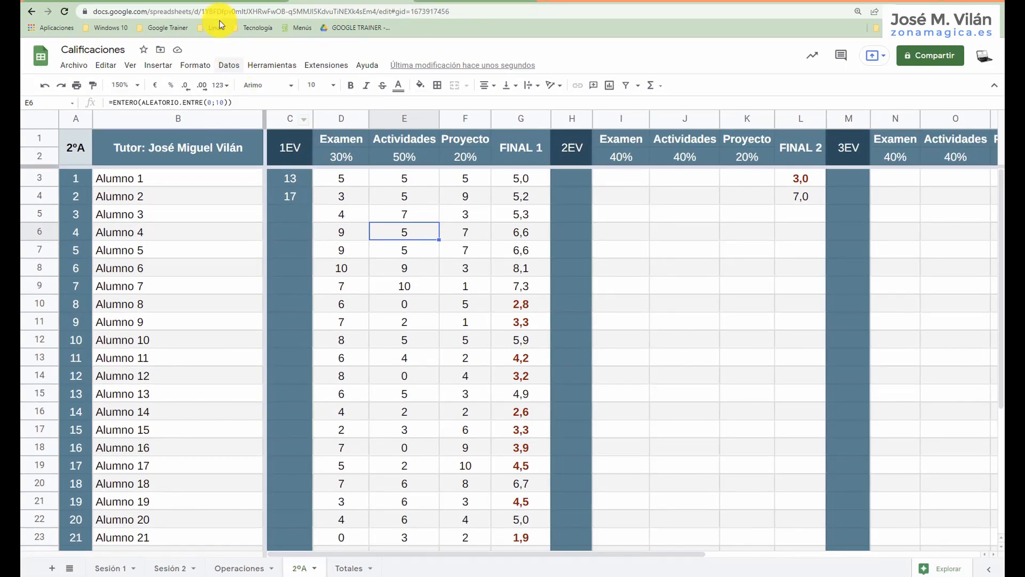
Review the counting-formula notes in the HOJAS DE GOOGLE document in Google Docs and return to the Calificaciones spreadsheet.
{"action": "left_click", "coordinate": [220, 2]}
{"action": "scroll", "coordinate": [460, 334], "scroll_direction": "down", "scroll_amount": 3}
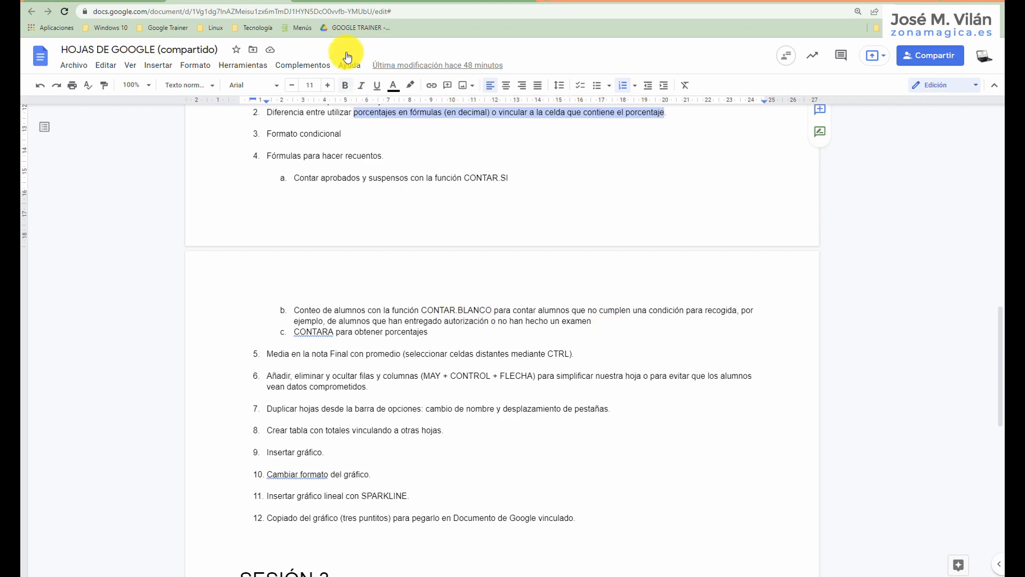
{"action": "left_click", "coordinate": [328, 2]}
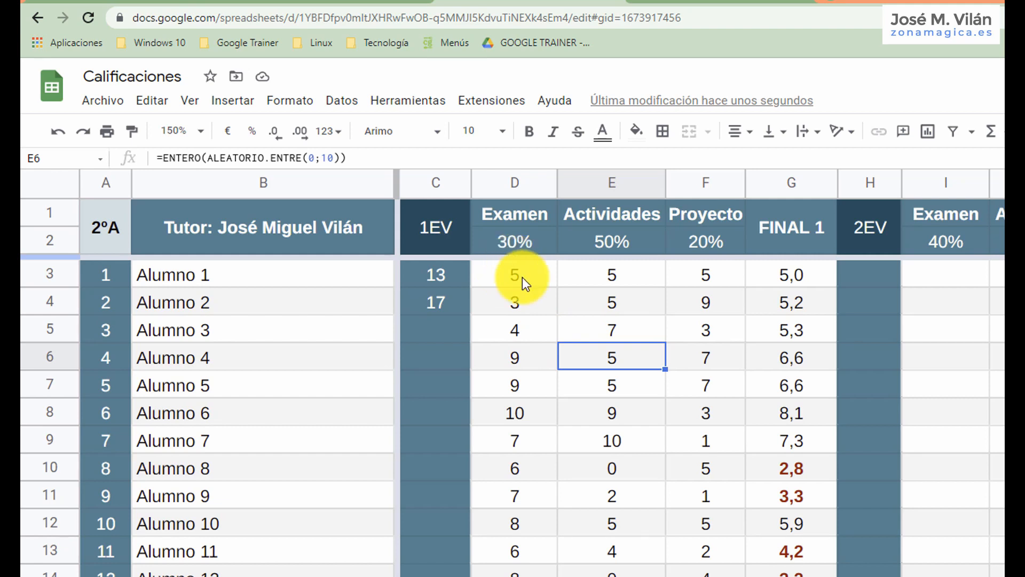
Count the blank Examen cells in C5 with the CONTAR.BLANCO function over D3:D32.
{"action": "left_click", "coordinate": [437, 329]}
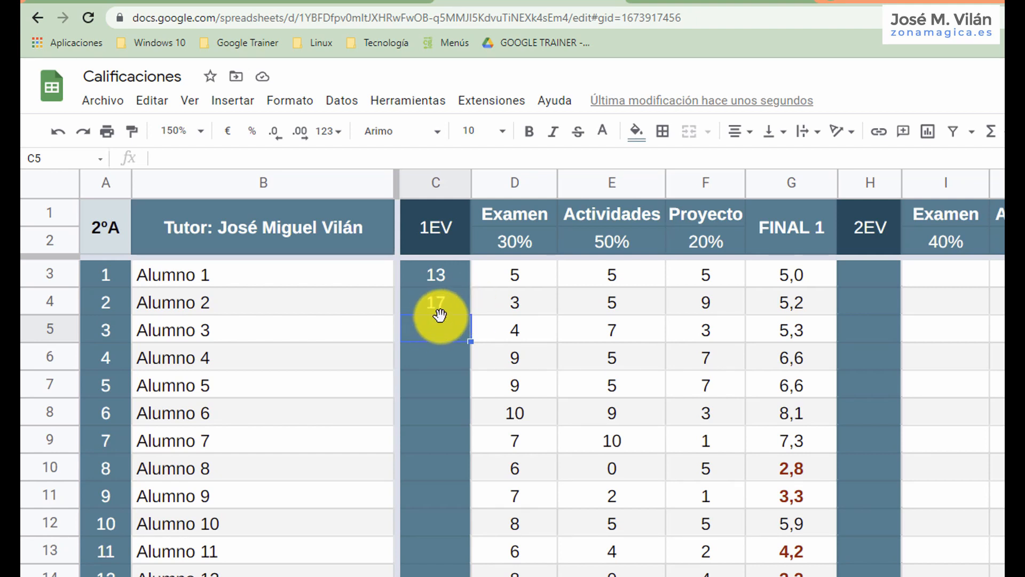
{"action": "type", "text": "=cpm"}
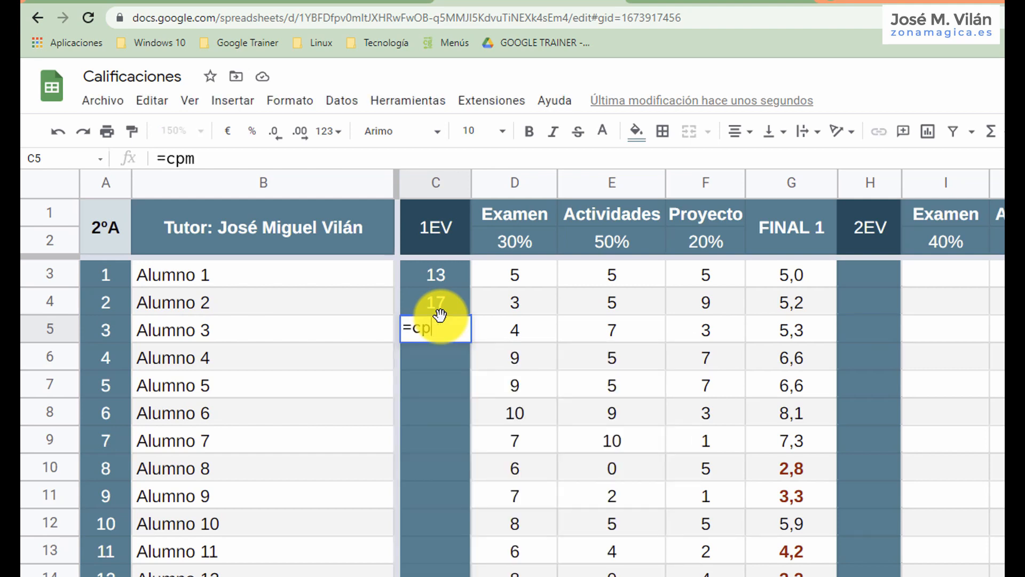
{"action": "key", "text": "BackSpace"}
{"action": "key", "text": "BackSpace"}
{"action": "type", "text": "ontar."}
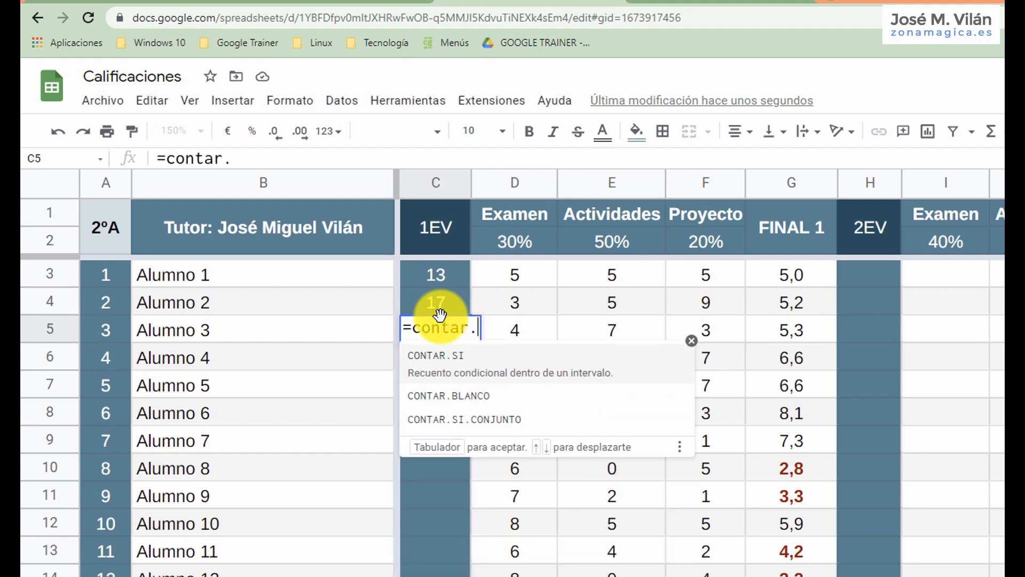
{"action": "type", "text": "blanco("}
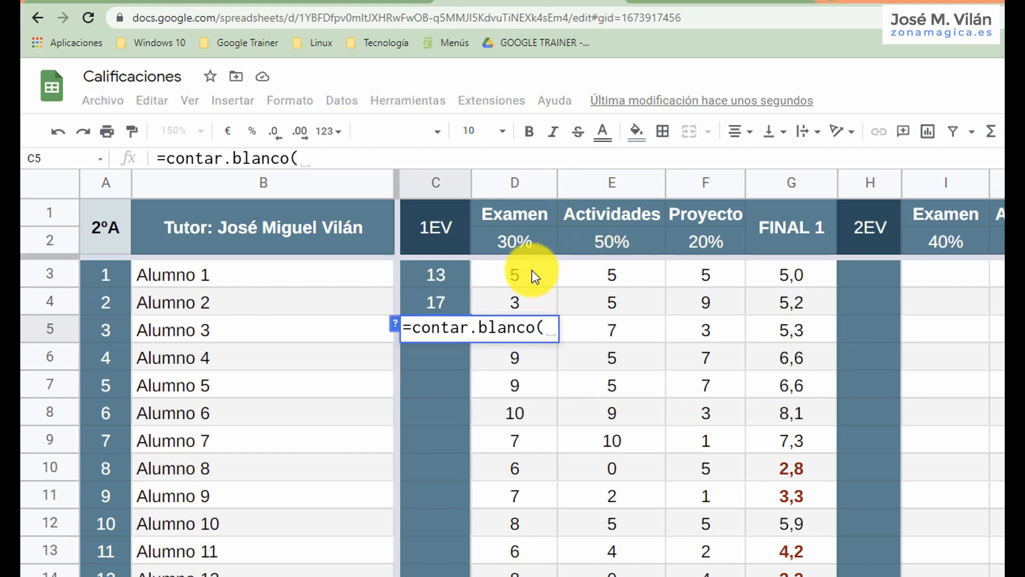
{"action": "left_click_drag", "start_coordinate": [532, 270], "coordinate": [530, 576]}
{"action": "key", "text": "Return"}
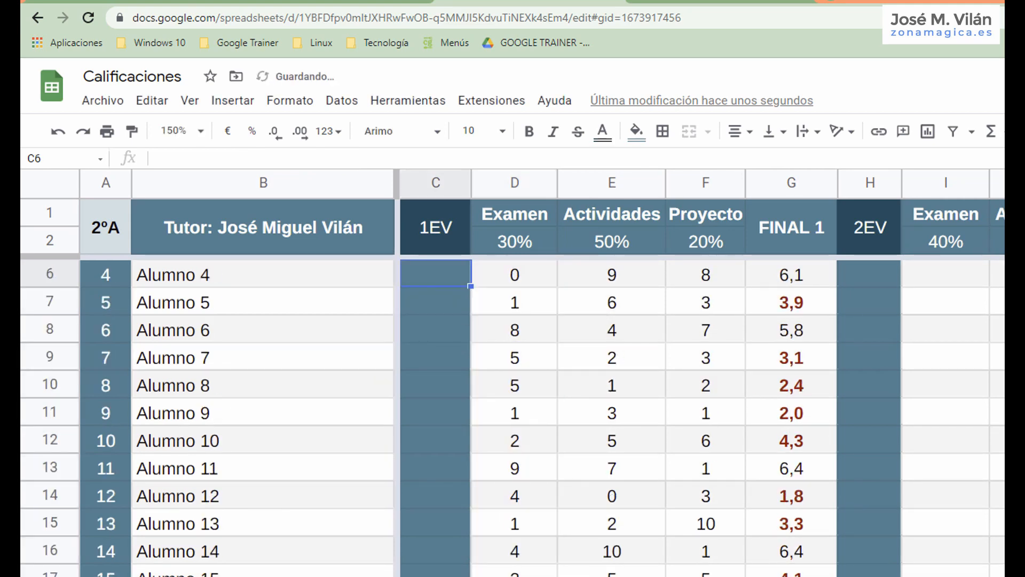
{"action": "scroll", "coordinate": [513, 416], "scroll_direction": "up", "scroll_amount": 1}
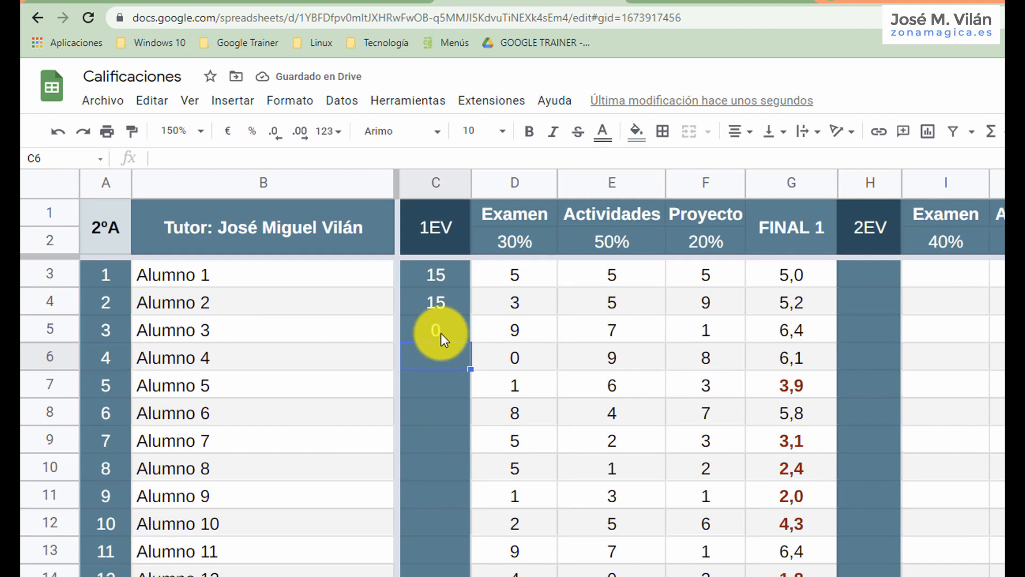
Clear Alumno 3's Examen grade in D5 and inspect the CONTAR.BLANCO formula in C5 without changing it.
{"action": "left_click", "coordinate": [529, 326]}
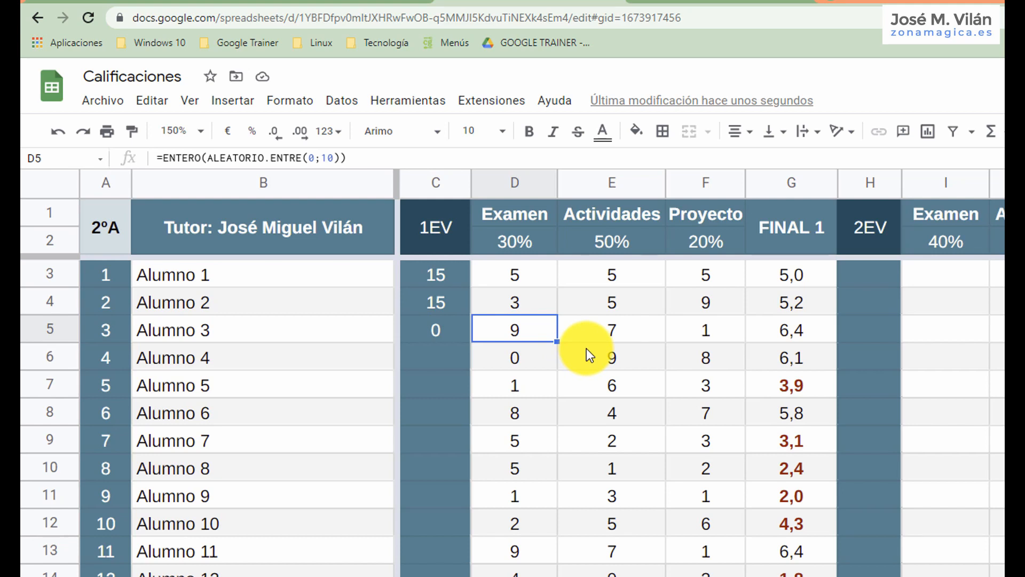
{"action": "key", "text": "Delete"}
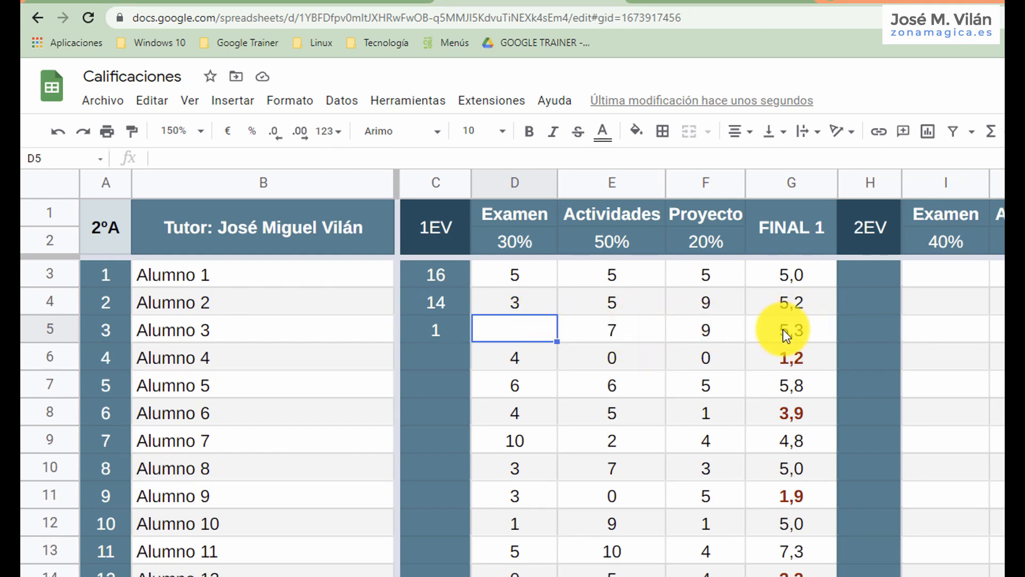
{"action": "left_click", "coordinate": [439, 338]}
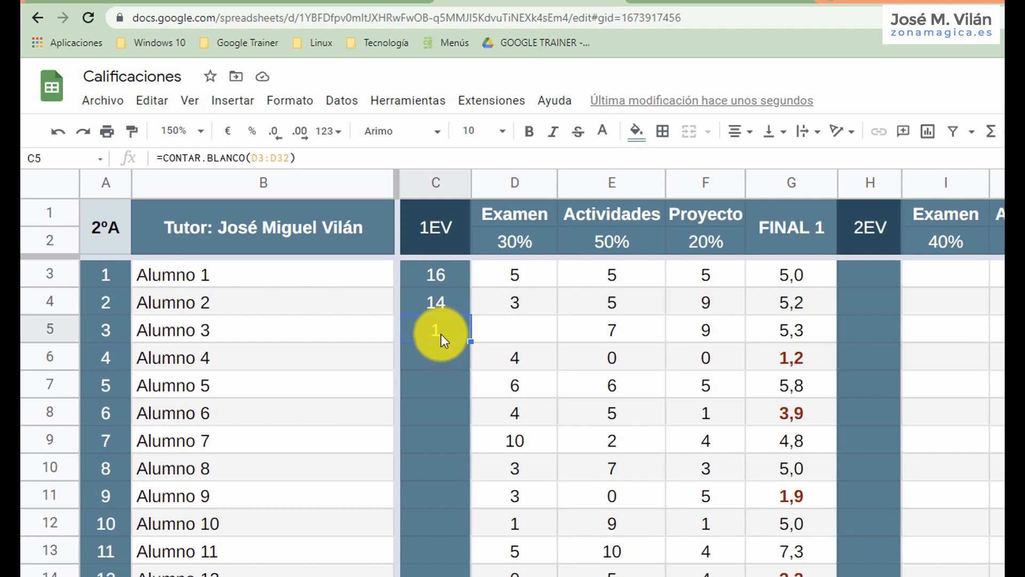
{"action": "double_click", "coordinate": [441, 332]}
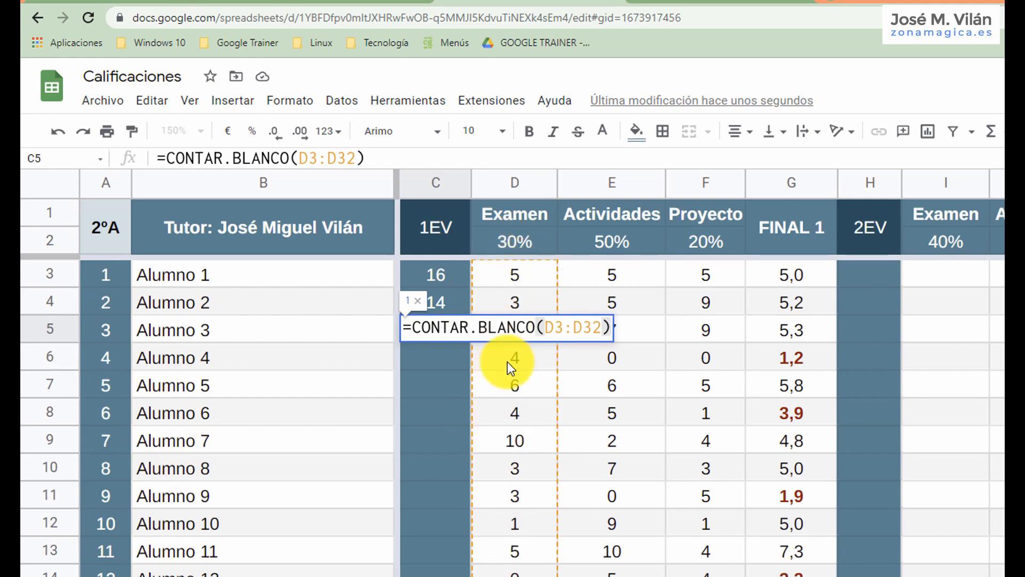
{"action": "key", "text": "Return"}
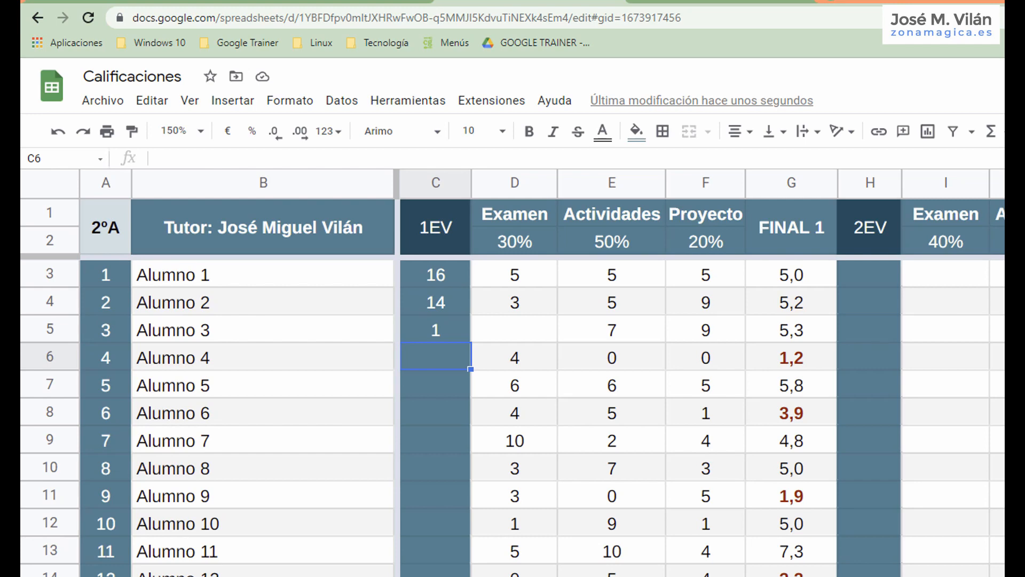
Highlight the CONTARA percentages item in the Google Docs notes, then look over the student list back in the Calificaciones spreadsheet.
{"action": "left_click", "coordinate": [292, 1]}
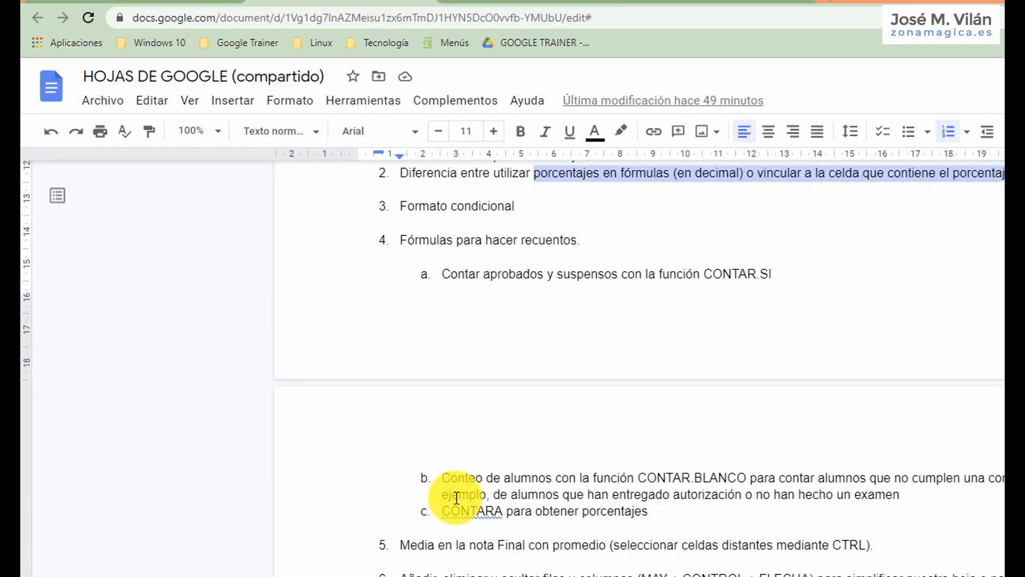
{"action": "left_click_drag", "start_coordinate": [443, 511], "coordinate": [648, 515]}
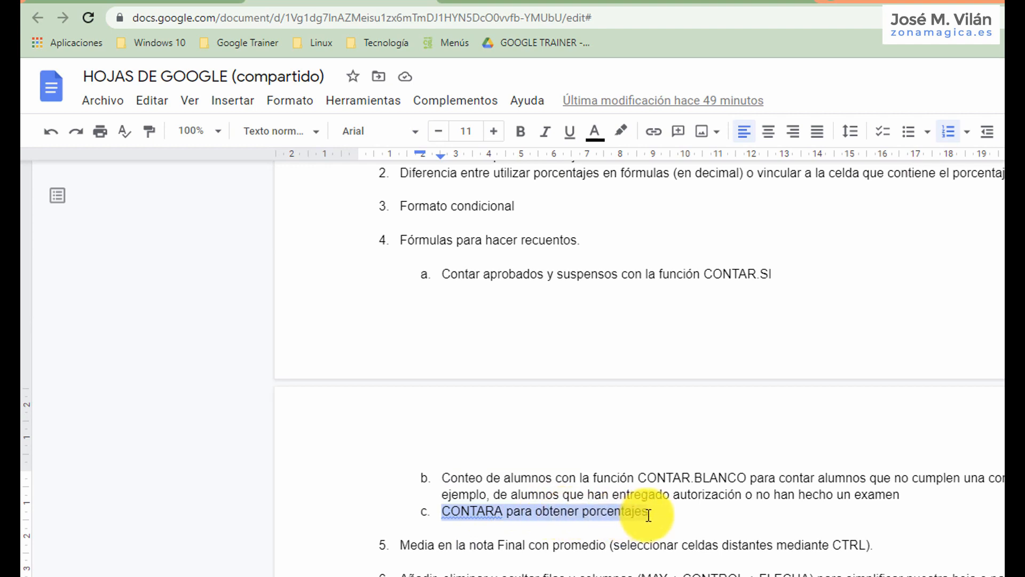
{"action": "left_click", "coordinate": [531, 1]}
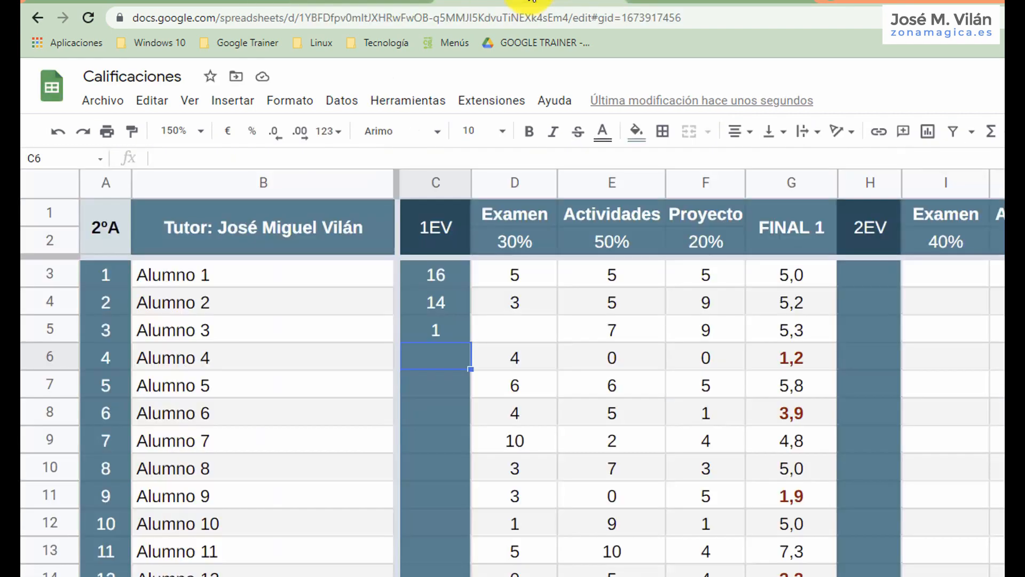
{"action": "scroll", "coordinate": [260, 387], "scroll_direction": "down", "scroll_amount": 1}
{"action": "scroll", "coordinate": [260, 387], "scroll_direction": "down", "scroll_amount": 5}
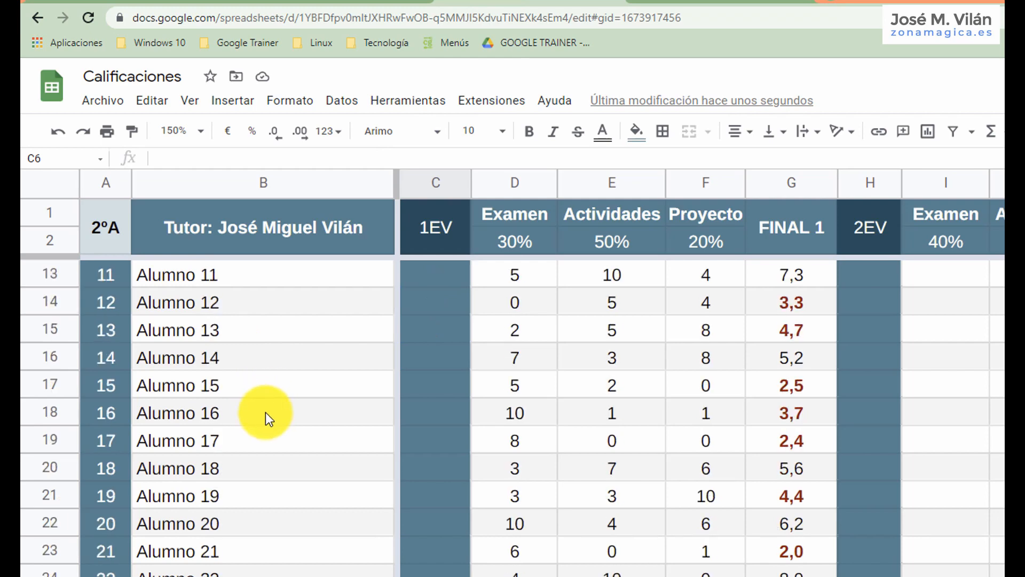
{"action": "scroll", "coordinate": [246, 298], "scroll_direction": "up", "scroll_amount": 6}
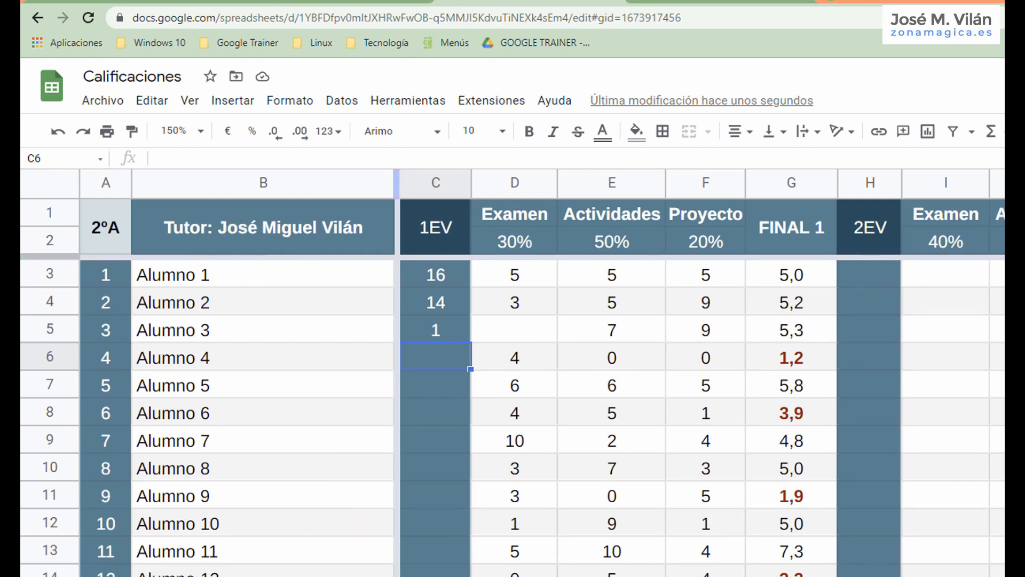
Look through the other sheets for the Chicos and Chicas Extraescolar percentage table and the Final frente a Alumno chart.
{"action": "left_click", "coordinate": [480, 576]}
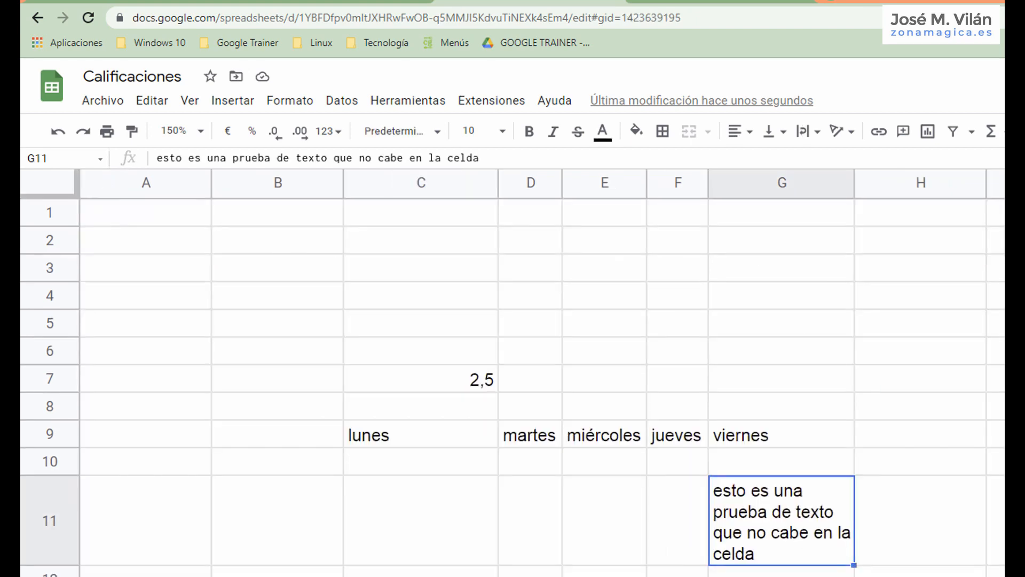
{"action": "left_click", "coordinate": [417, 576]}
{"action": "left_click", "coordinate": [352, 576]}
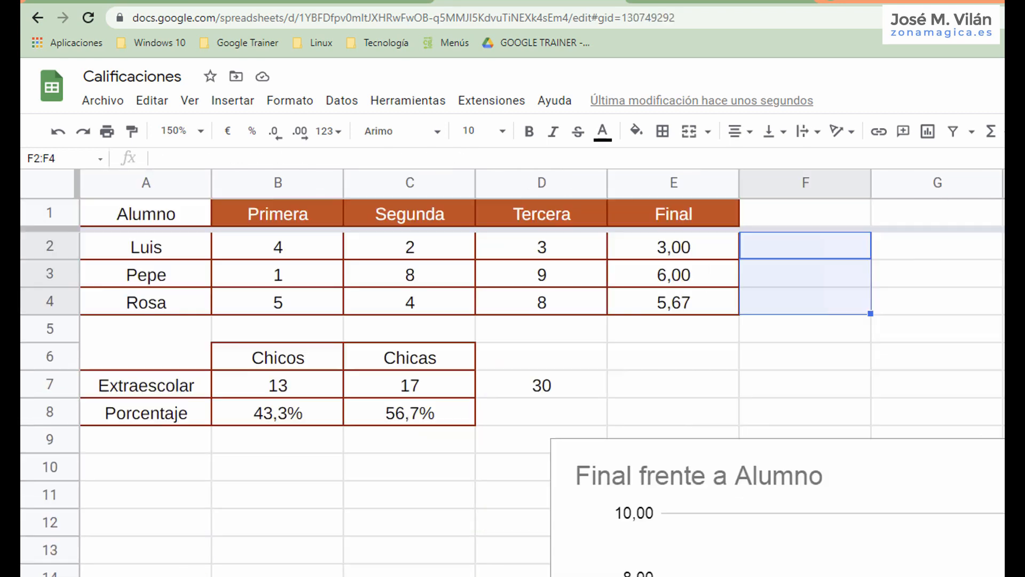
{"action": "left_click", "coordinate": [889, 465]}
{"action": "scroll", "coordinate": [889, 465], "scroll_direction": "down", "scroll_amount": 1}
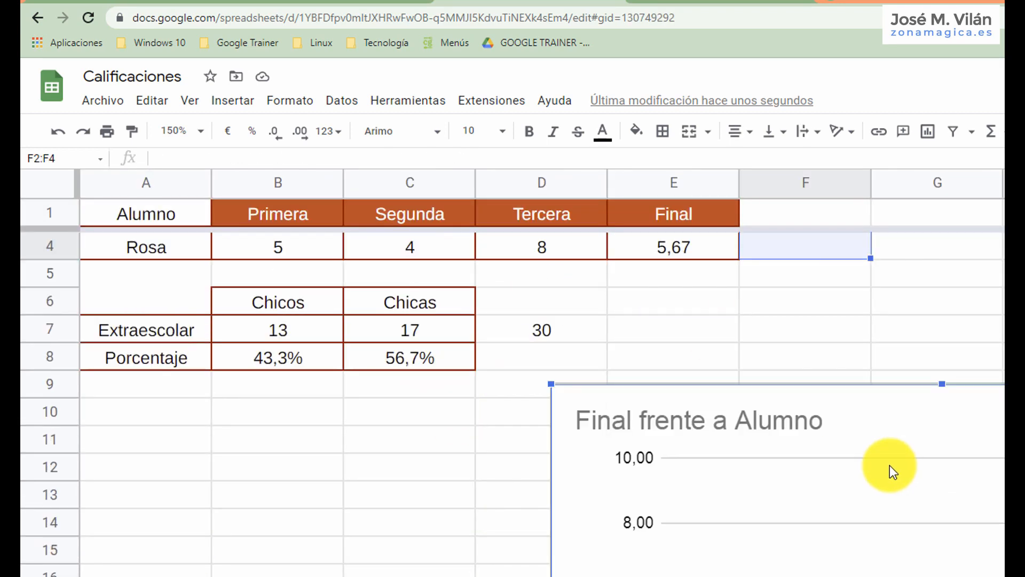
Delete the Final frente a Alumno chart from the sheet with the Chicos and Chicas percentage table.
{"action": "key", "text": "Delete"}
{"action": "left_click", "coordinate": [827, 278]}
{"action": "scroll", "coordinate": [827, 277], "scroll_direction": "up", "scroll_amount": 1}
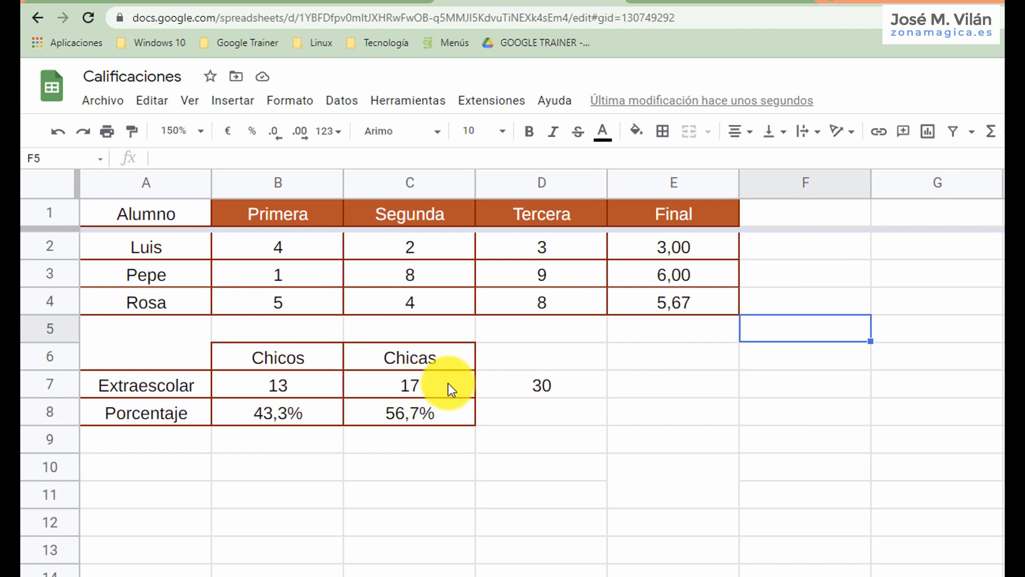
Count the student names in A2:A4 with the CONTARA function in cell A10.
{"action": "left_click", "coordinate": [163, 462]}
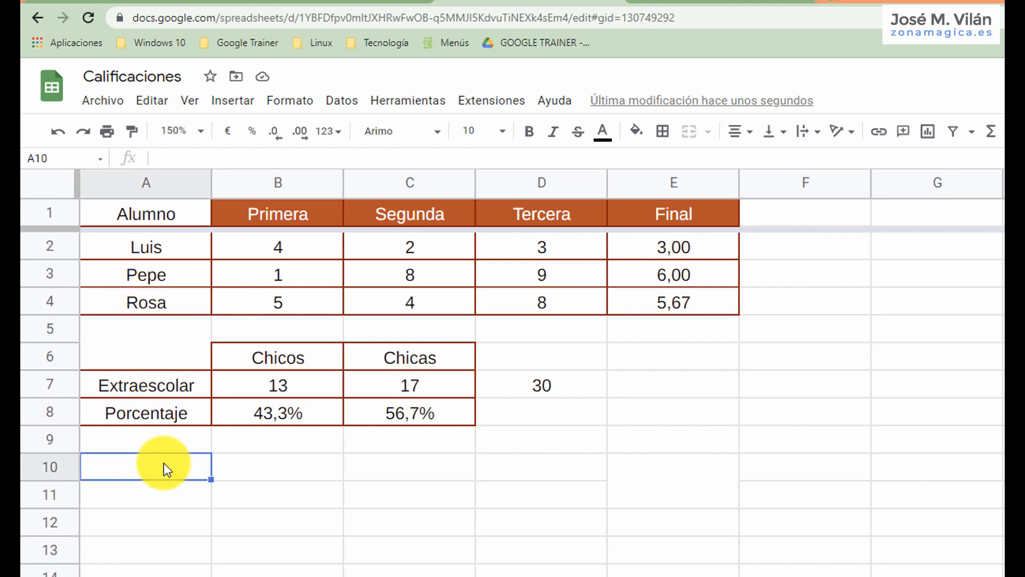
{"action": "type", "text": "=cont"}
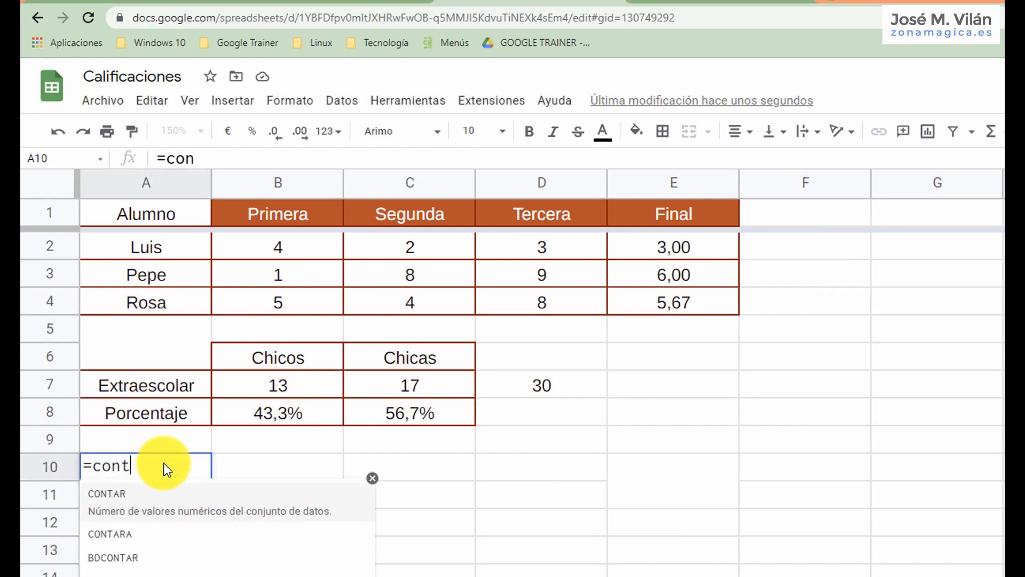
{"action": "type", "text": "ara("}
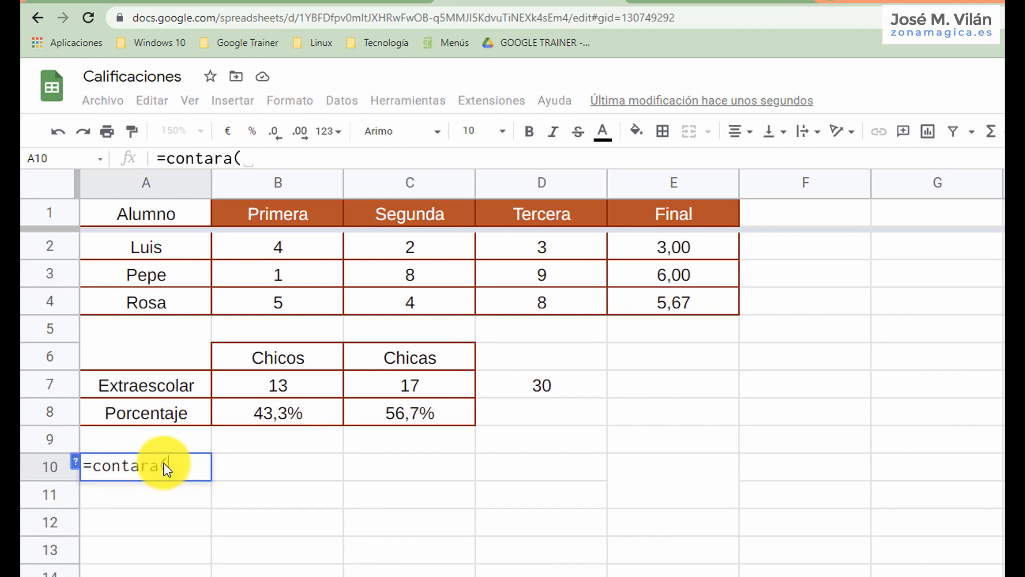
{"action": "left_click", "coordinate": [168, 257]}
{"action": "left_click_drag", "start_coordinate": [168, 257], "coordinate": [169, 309]}
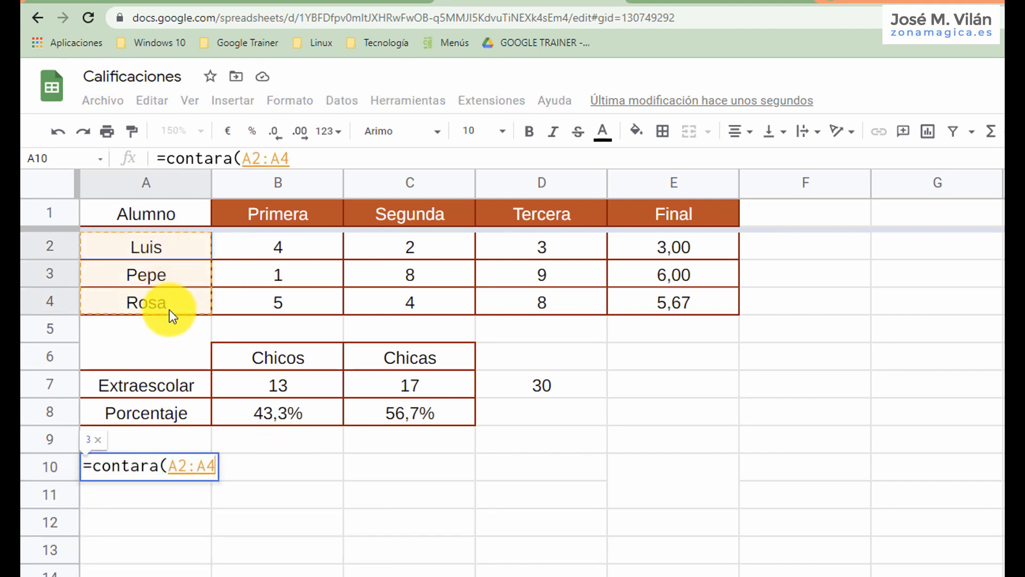
{"action": "type", "text": ")"}
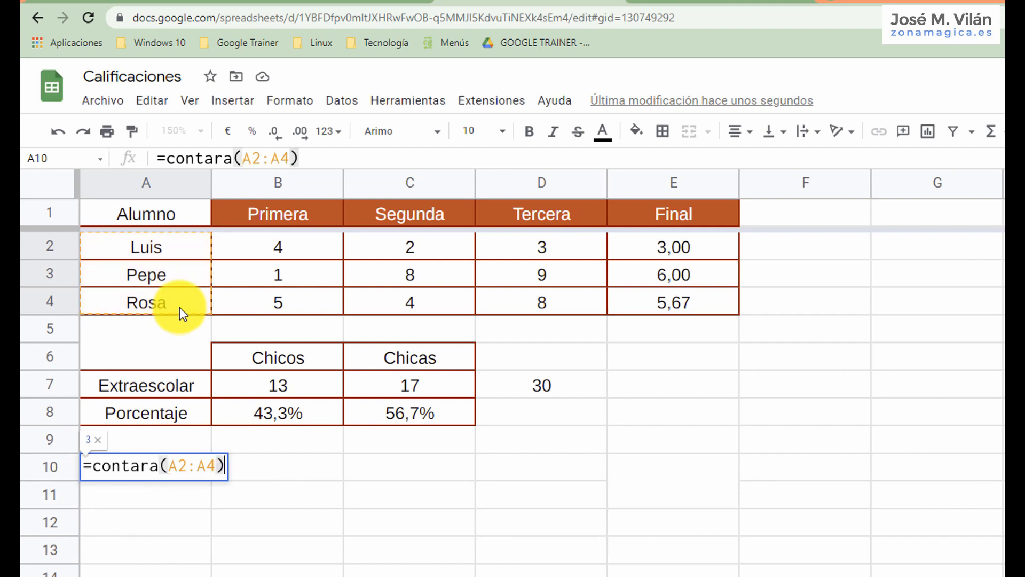
{"action": "key", "text": "Return"}
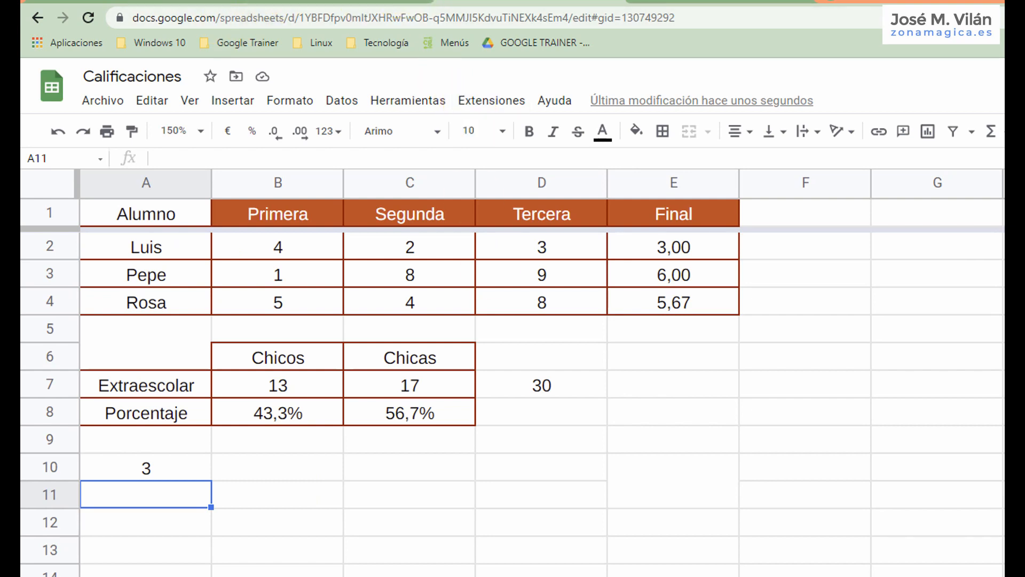
Review the CONTAR.SI formula in C3 and the CONTAR.BLANCO formula in C5 on the 2ºA sheet, and the Final average formula in E2 on the previous sheet.
{"action": "key", "text": "ctrl+shift+Page_Down"}
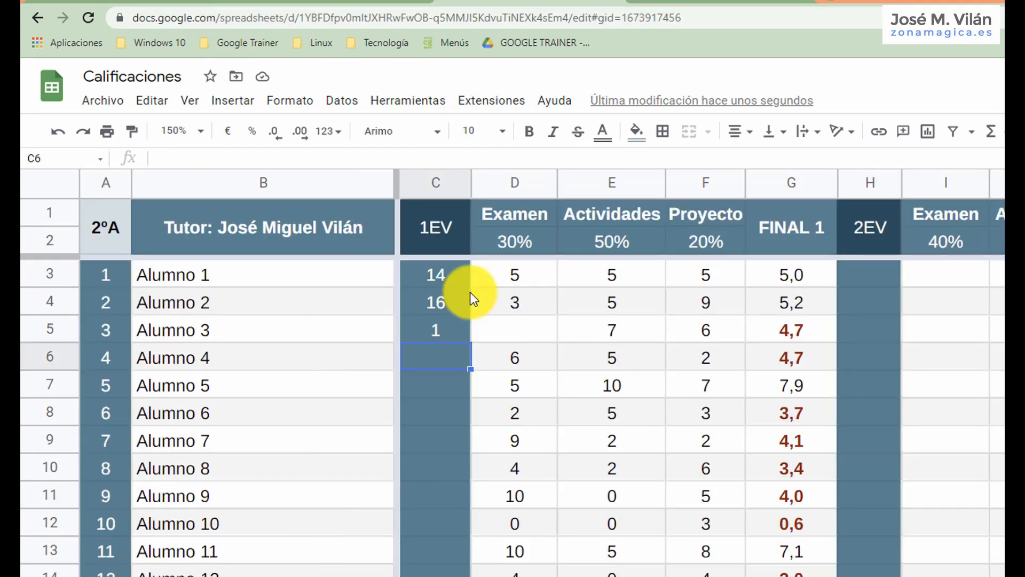
{"action": "left_click", "coordinate": [444, 277]}
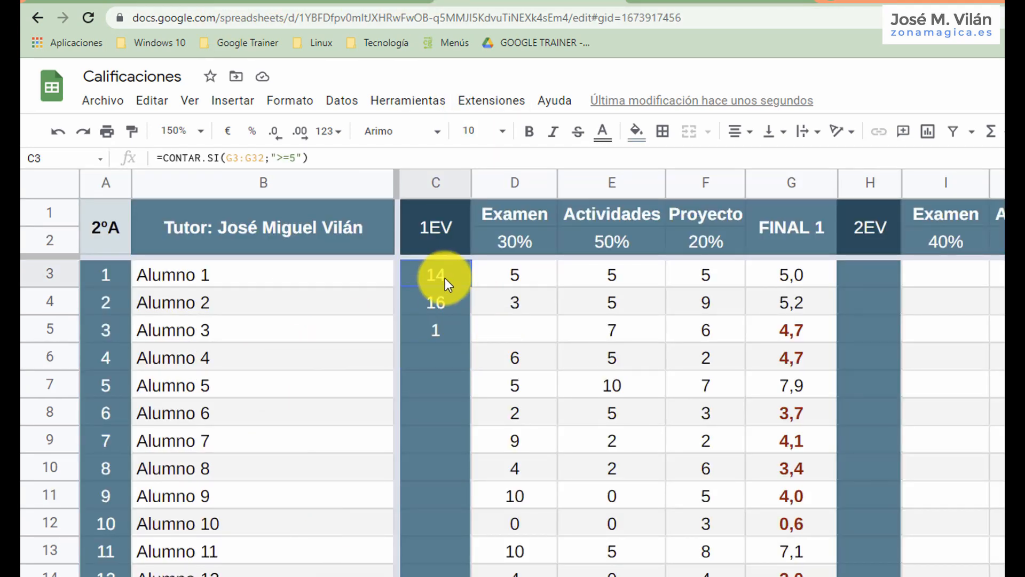
{"action": "left_click", "coordinate": [434, 334]}
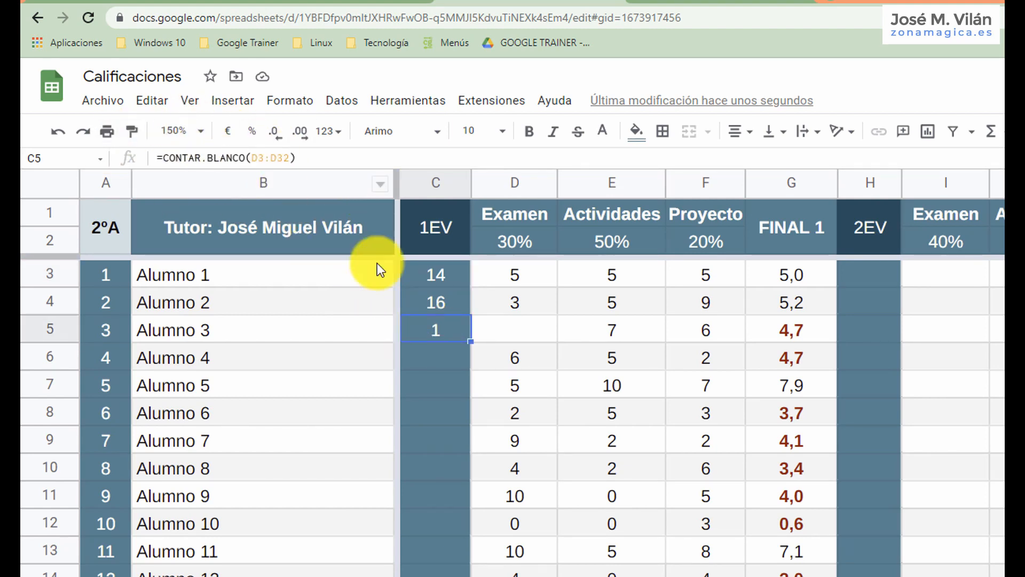
{"action": "left_click", "coordinate": [447, 273]}
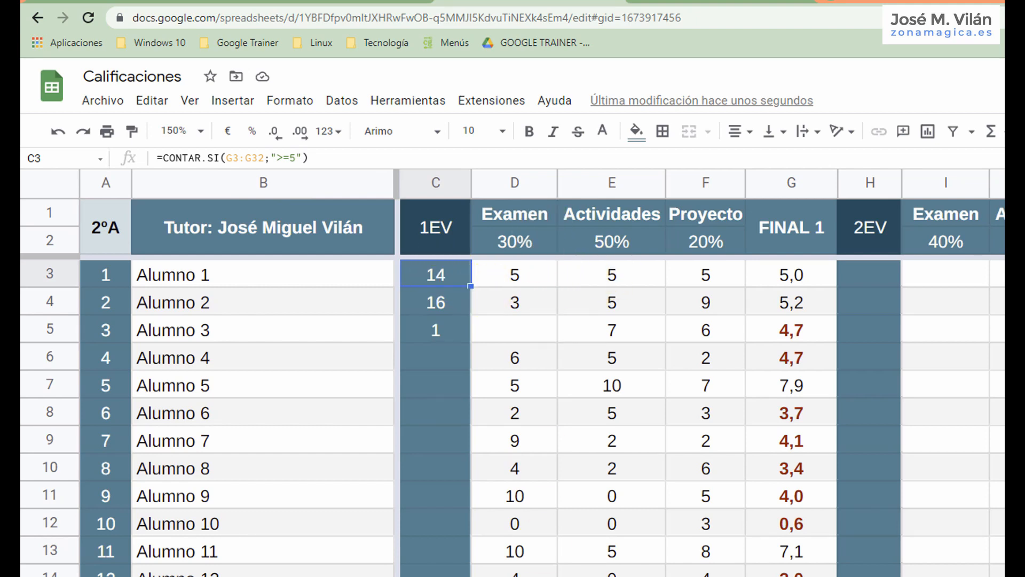
{"action": "key", "text": "ctrl+shift+Page_Up"}
{"action": "left_click", "coordinate": [684, 247]}
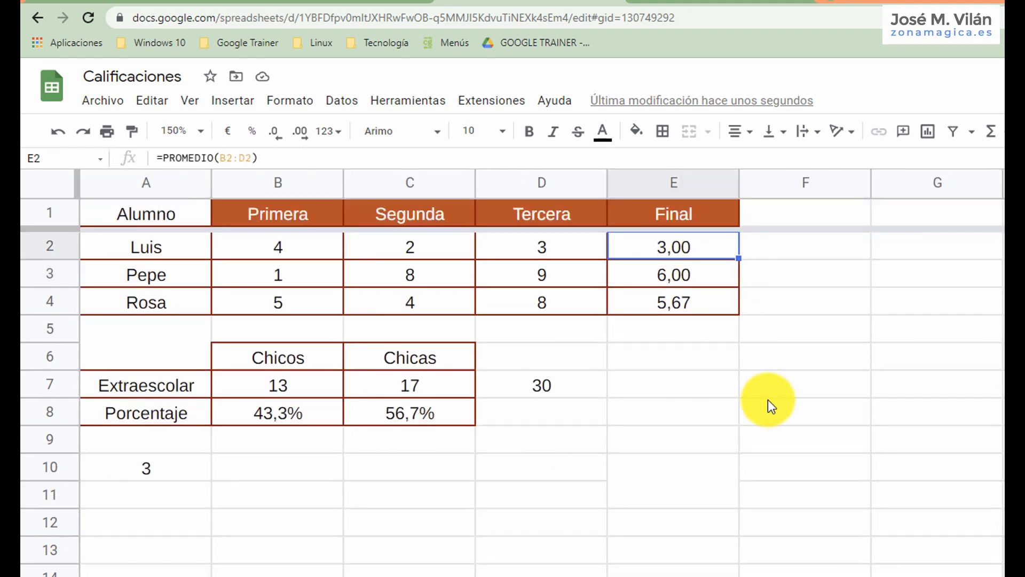
{"action": "left_click", "coordinate": [806, 251]}
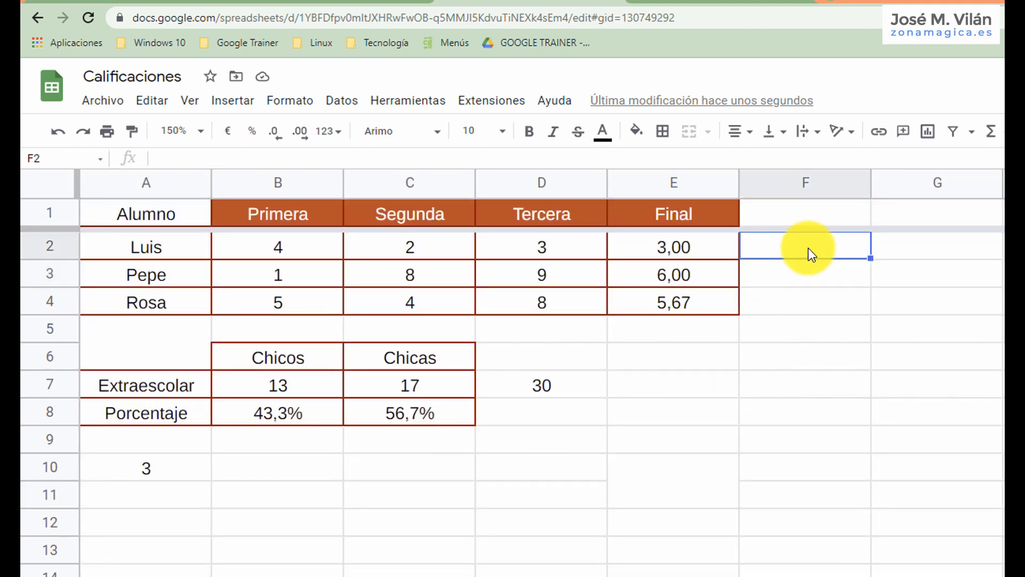
{"action": "type", "text": "="}
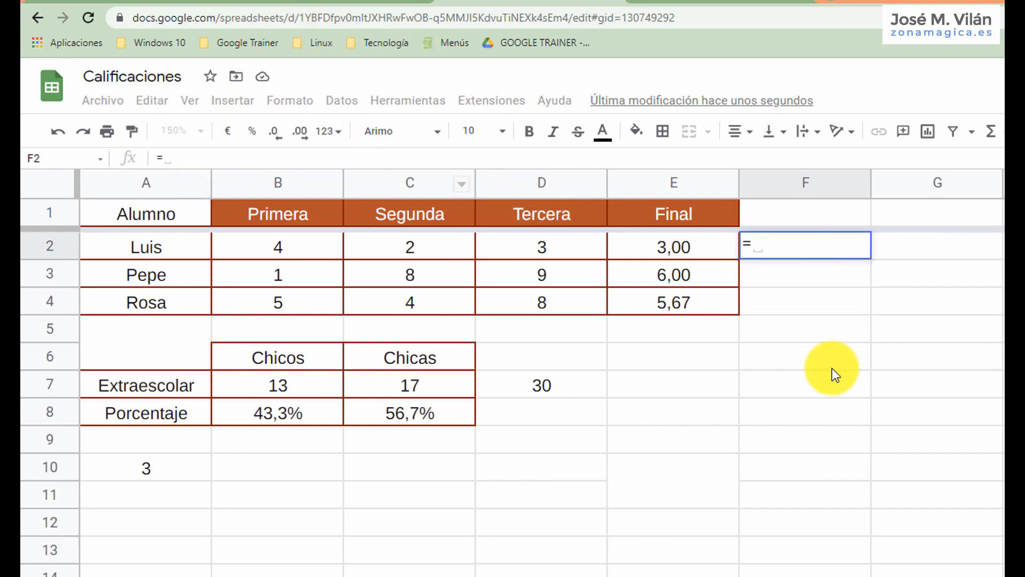
{"action": "left_click", "coordinate": [786, 308]}
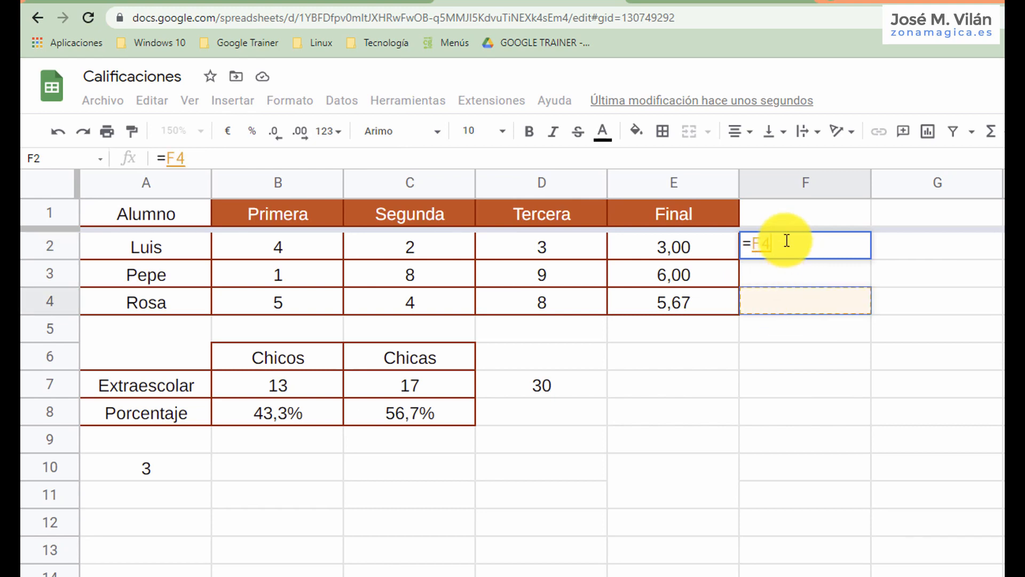
{"action": "left_click_drag", "start_coordinate": [784, 240], "coordinate": [735, 246]}
{"action": "left_click", "coordinate": [664, 315]}
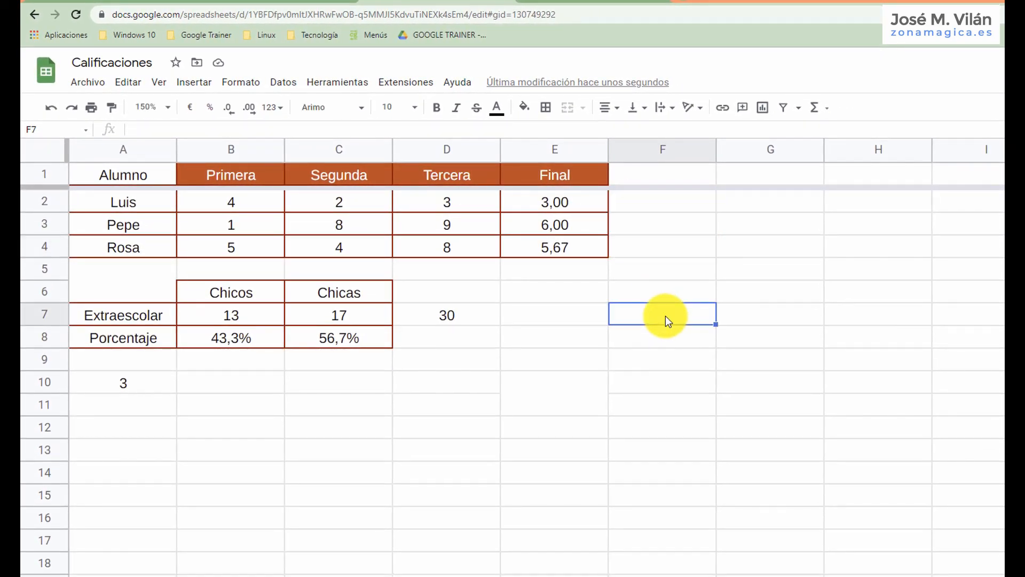
Calculate the average of the first student's three evaluation grades in F2 with PROMEDIO over B2:D2.
{"action": "left_click", "coordinate": [172, 109]}
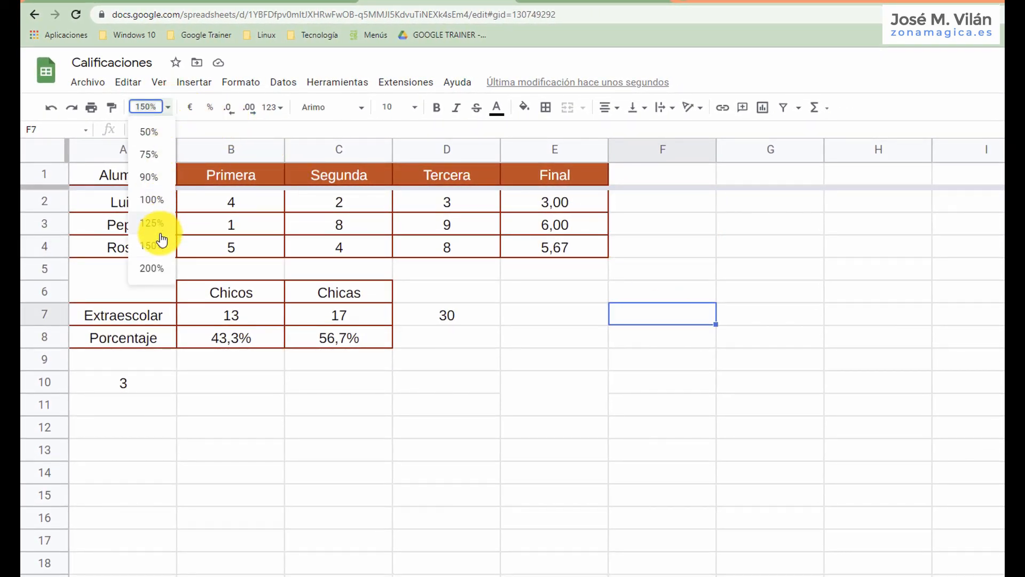
{"action": "left_click", "coordinate": [152, 268]}
{"action": "left_click", "coordinate": [837, 219]}
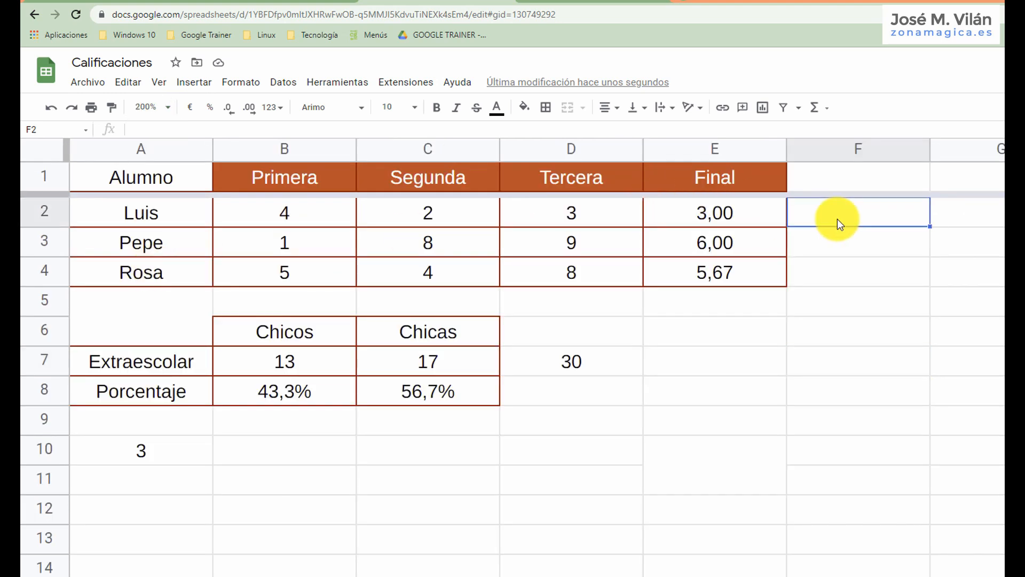
{"action": "type", "text": "="}
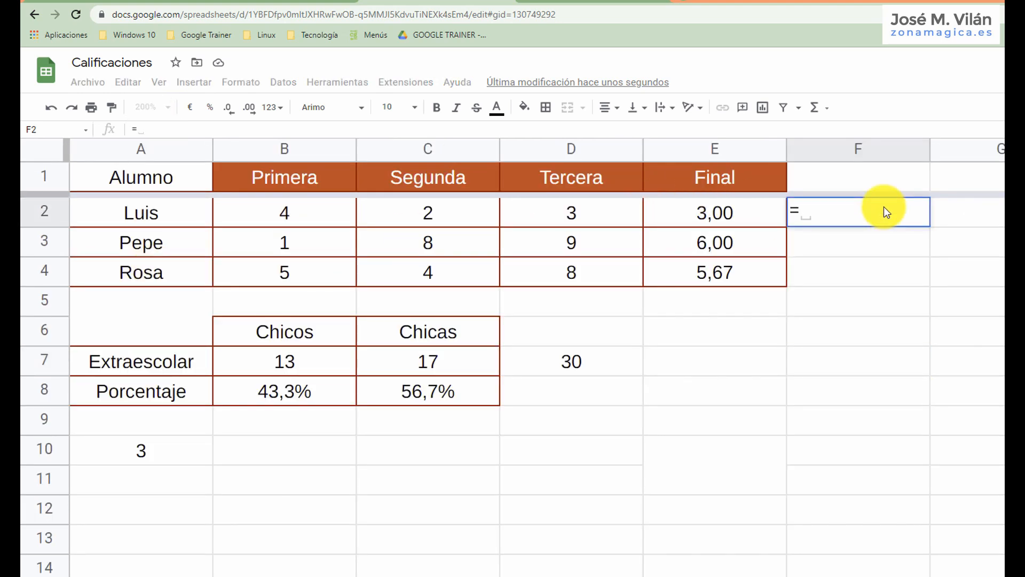
{"action": "type", "text": "promedio("}
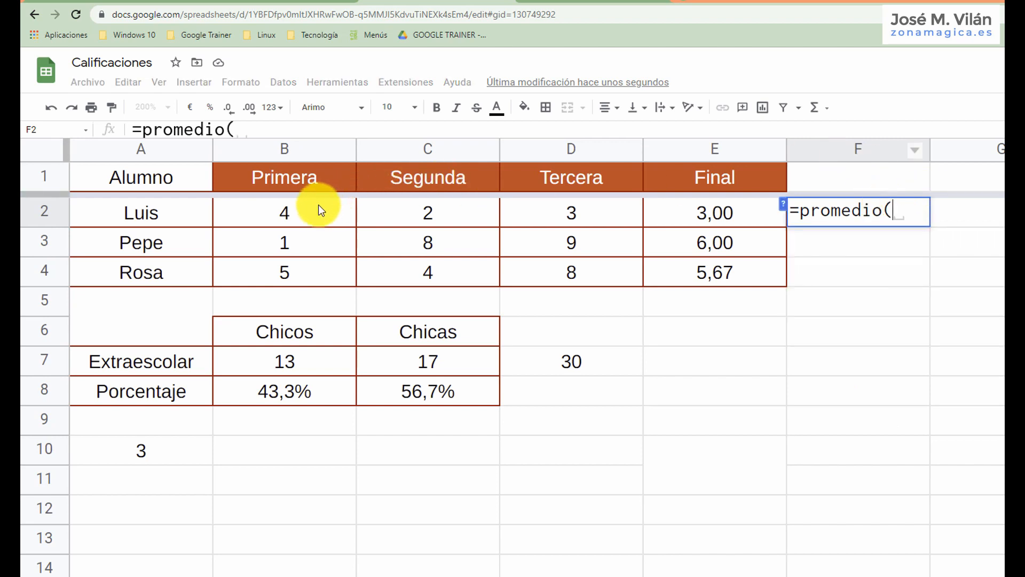
{"action": "left_click_drag", "start_coordinate": [319, 205], "coordinate": [595, 215]}
{"action": "key", "text": "Return"}
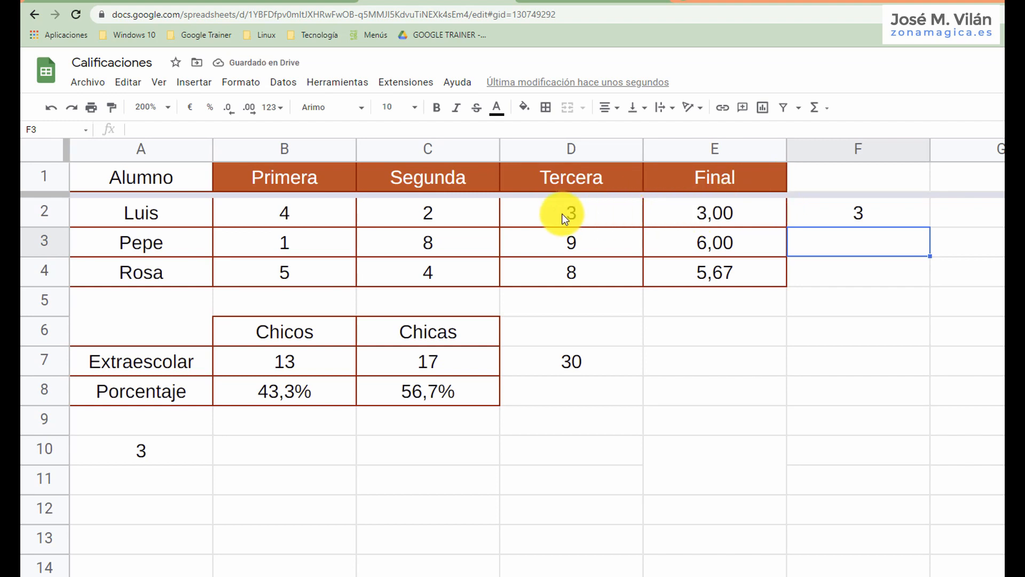
Enter 8 as Alumno 1's FINAL 3 grade in Q3 of the 2ºA sheet.
{"action": "key", "text": "ctrl+shift+Page_Down"}
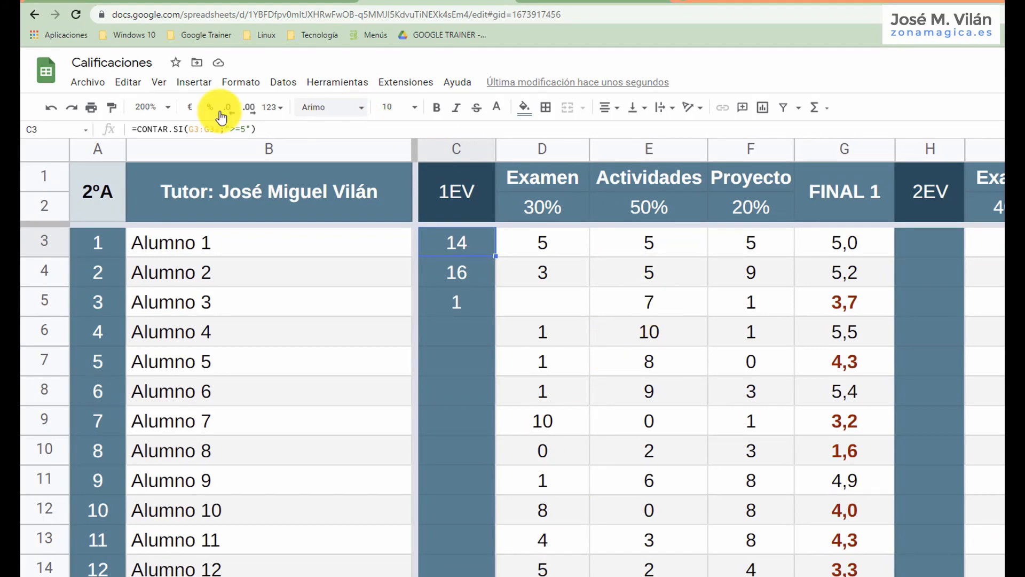
{"action": "left_click", "coordinate": [176, 116]}
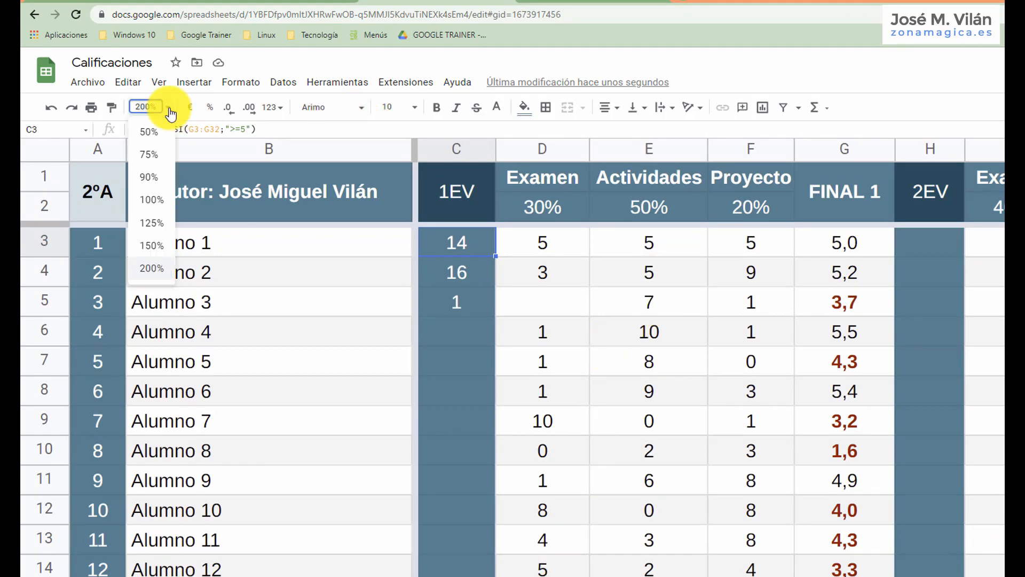
{"action": "left_click", "coordinate": [159, 207]}
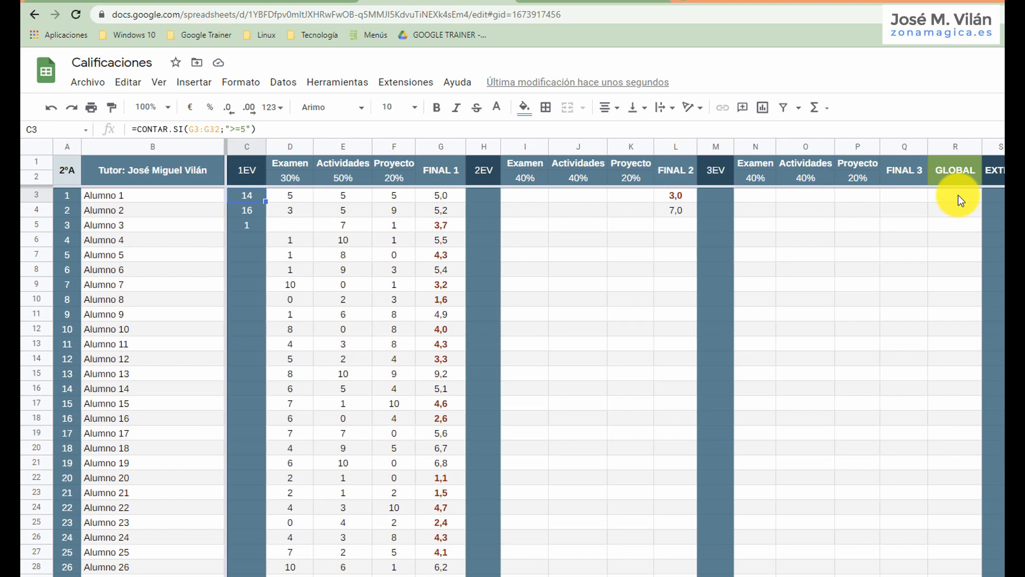
{"action": "left_click", "coordinate": [160, 107]}
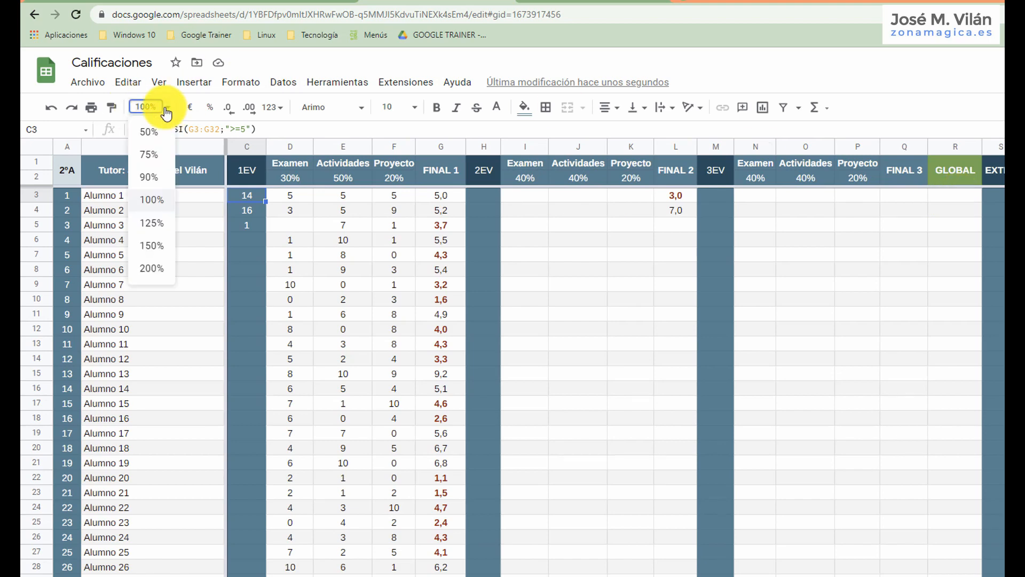
{"action": "left_click", "coordinate": [151, 231]}
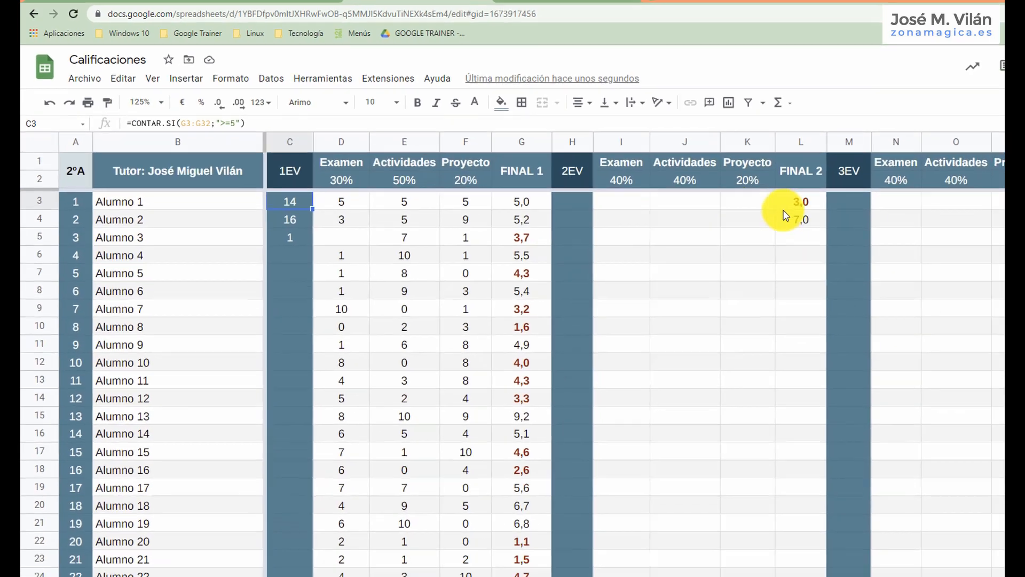
{"action": "left_click", "coordinate": [901, 167]}
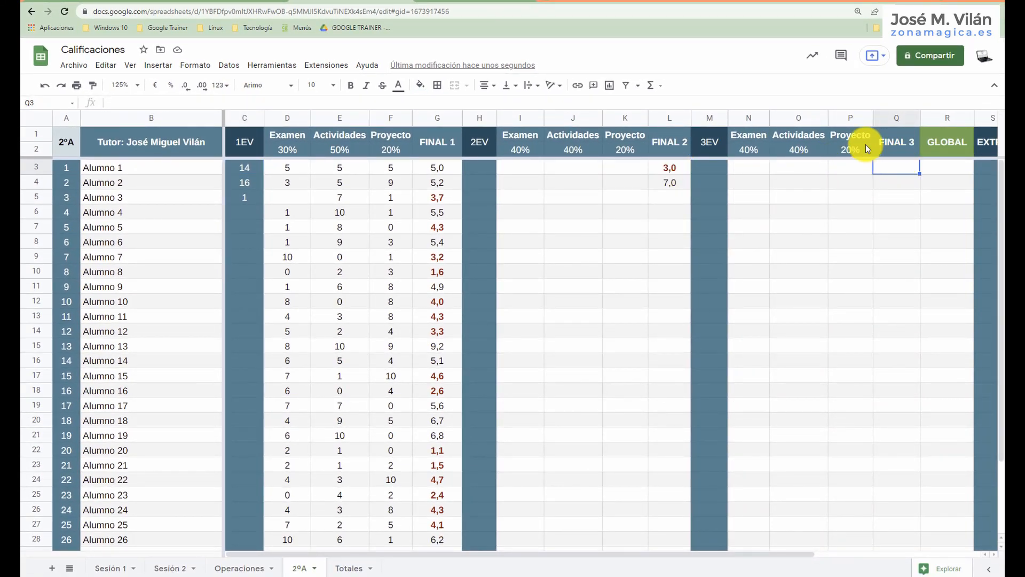
{"action": "type", "text": "8"}
{"action": "key", "text": "Return"}
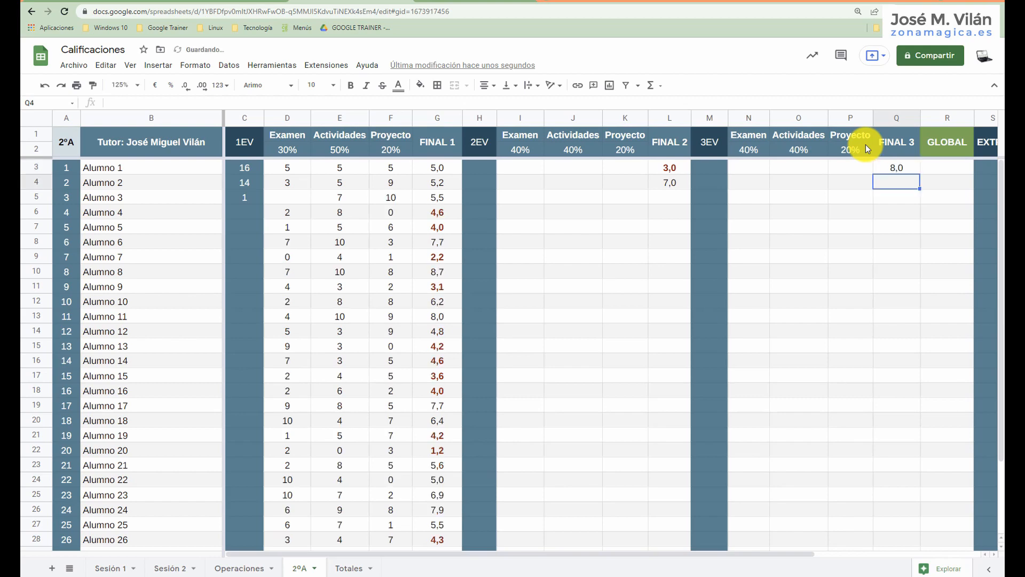
Calculate Alumno 1's GLOBAL grade in R3 as the PROMEDIO of the separate cells G3, L3 and Q3.
{"action": "left_click", "coordinate": [945, 163]}
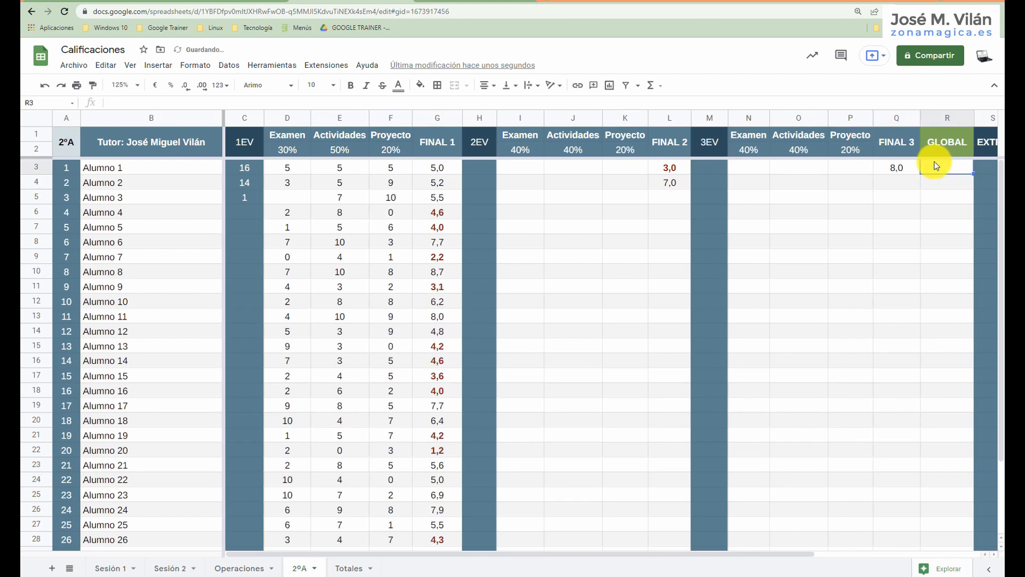
{"action": "type", "text": "=p"}
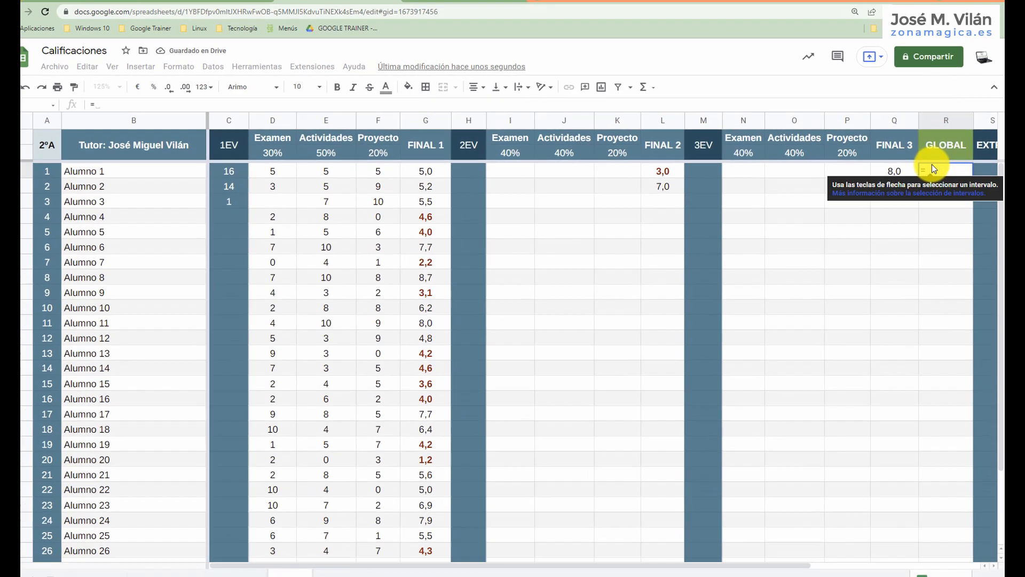
{"action": "type", "text": "romedio("}
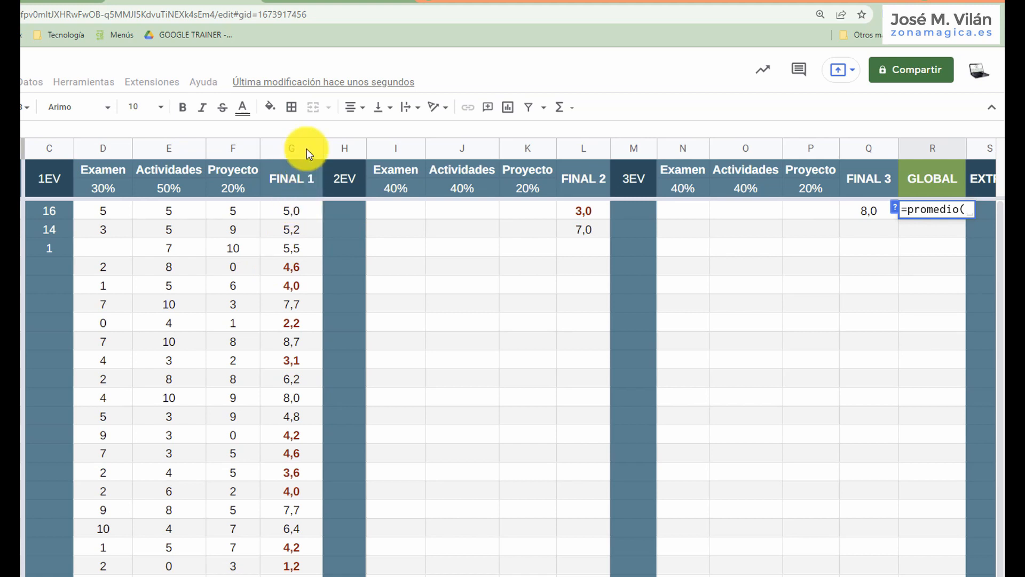
{"action": "left_click", "coordinate": [297, 211]}
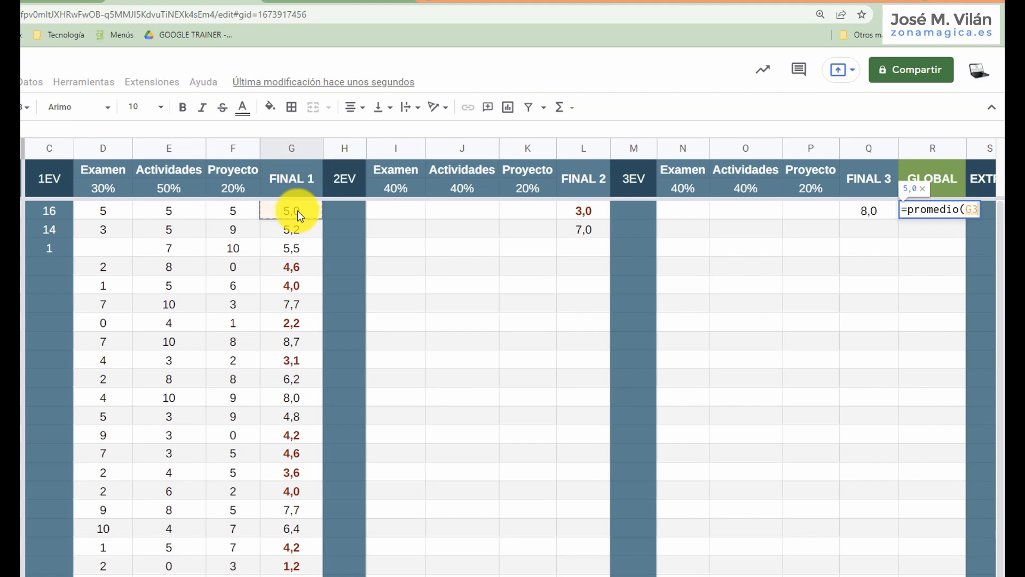
{"action": "type", "text": ";"}
{"action": "left_click", "coordinate": [582, 212]}
{"action": "type", "text": ";"}
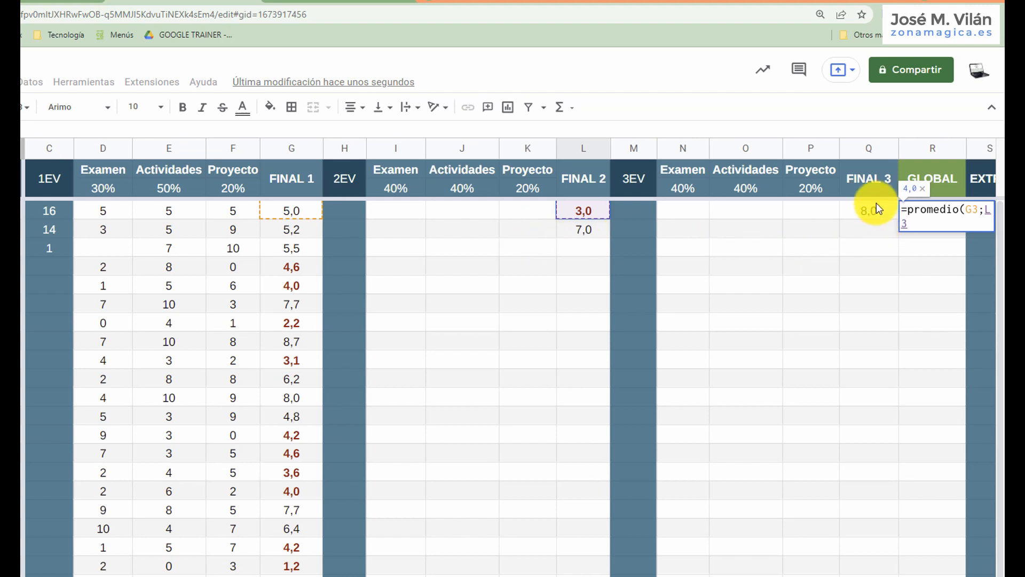
{"action": "left_click", "coordinate": [871, 207]}
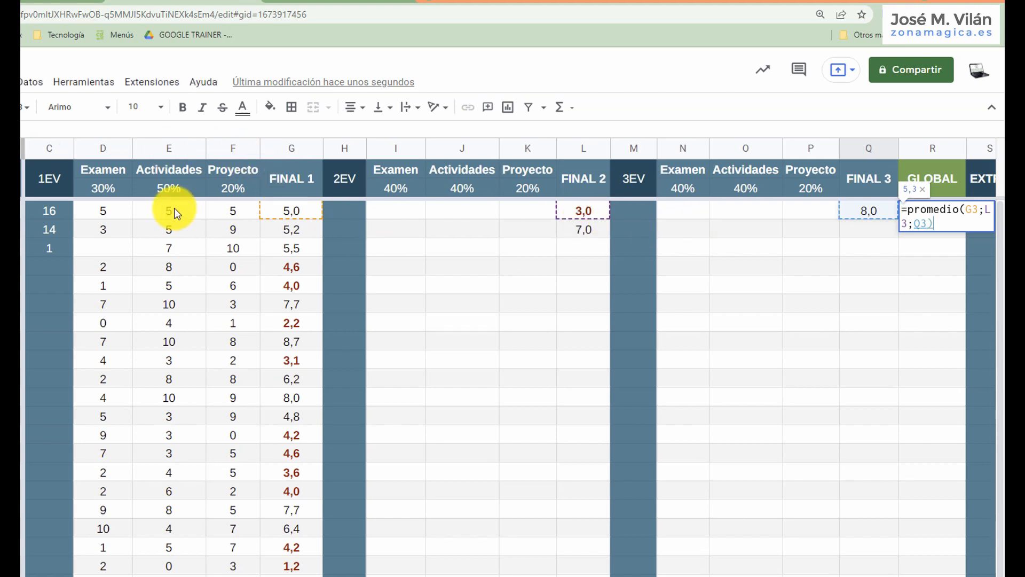
{"action": "type", "text": ")"}
{"action": "key", "text": "Return"}
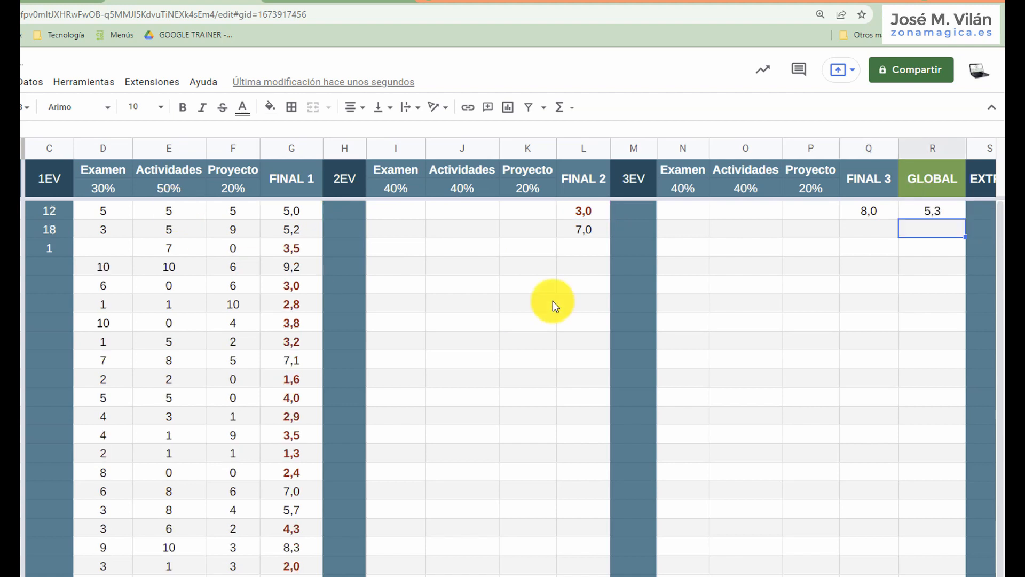
Inspect the GLOBAL formula in R3 and view the whole 2ºA grade table at 75% zoom.
{"action": "left_click", "coordinate": [932, 215]}
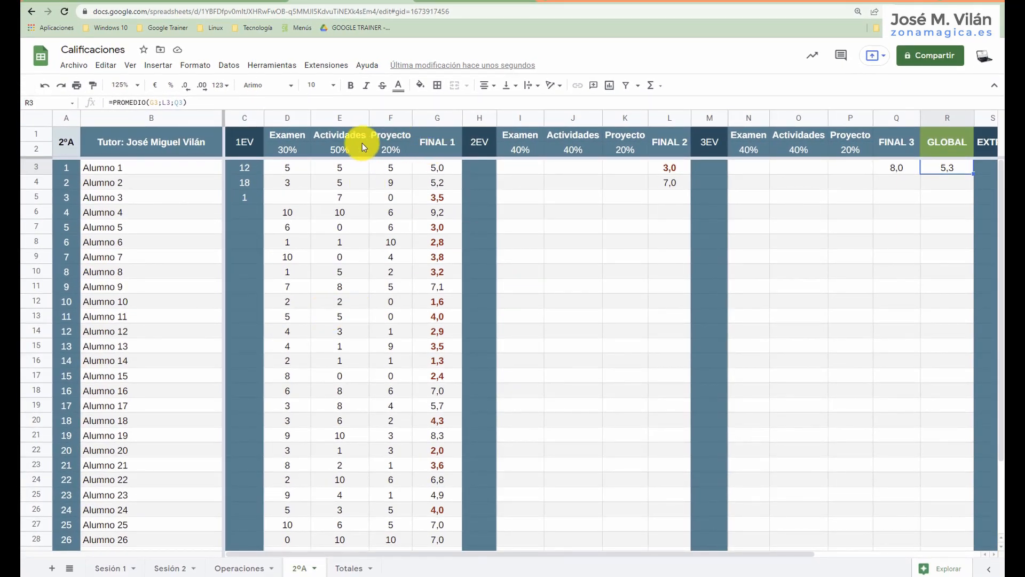
{"action": "left_click", "coordinate": [140, 89]}
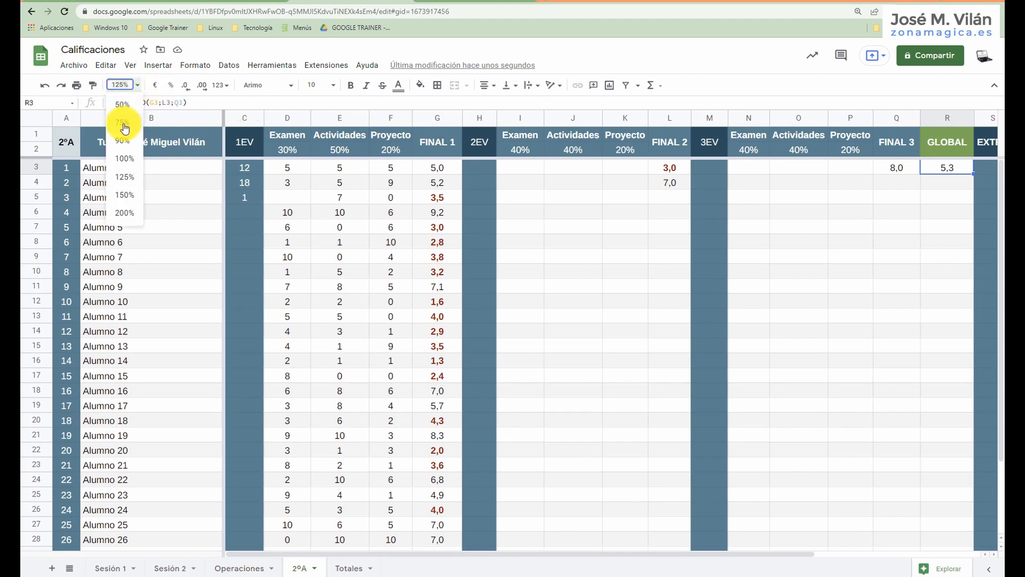
{"action": "left_click", "coordinate": [135, 118]}
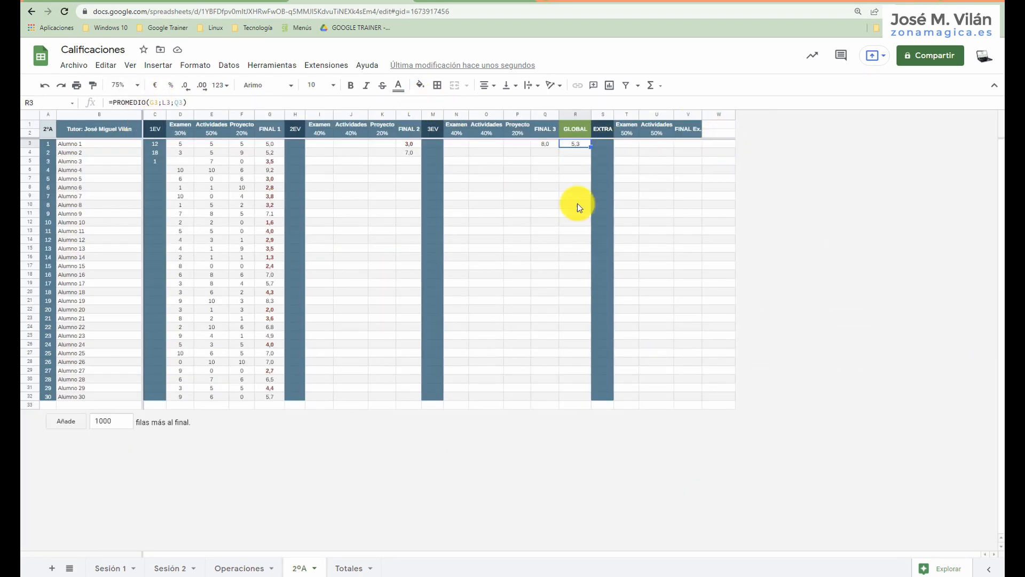
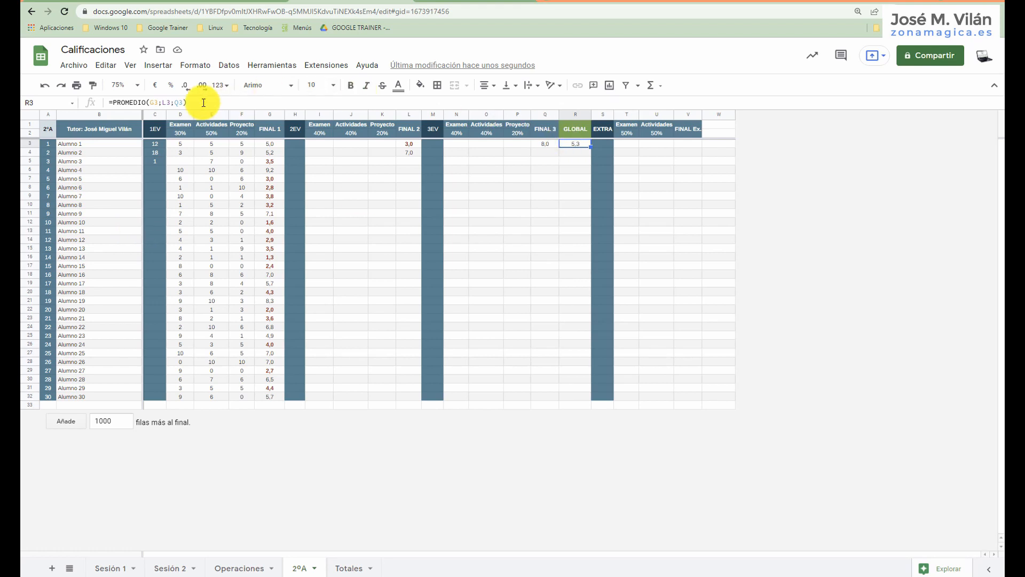
Hide the first evaluation's Examen, Actividades and Proyecto columns D to F on the 2ºA sheet.
{"action": "left_click", "coordinate": [135, 91]}
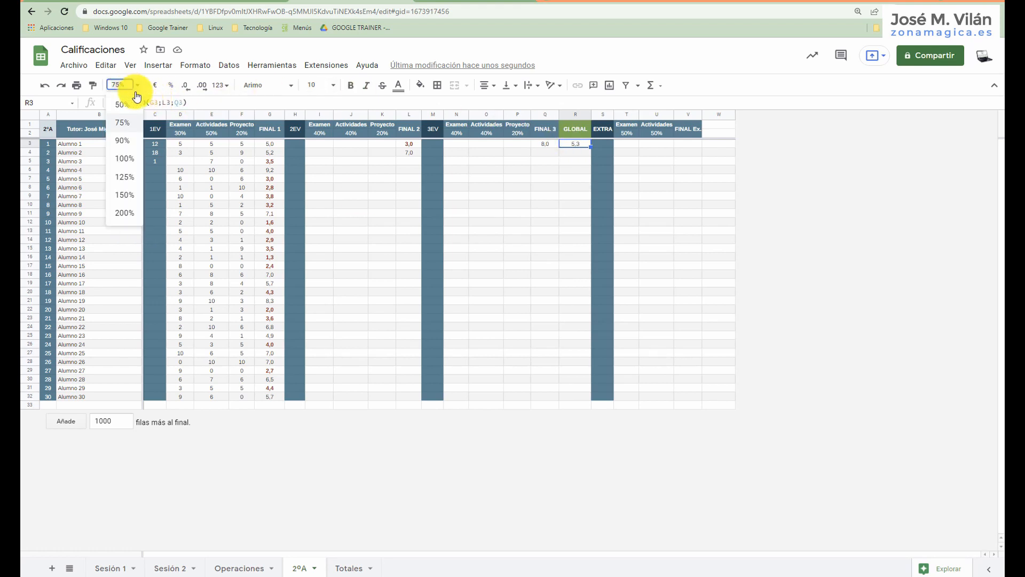
{"action": "left_click", "coordinate": [129, 157]}
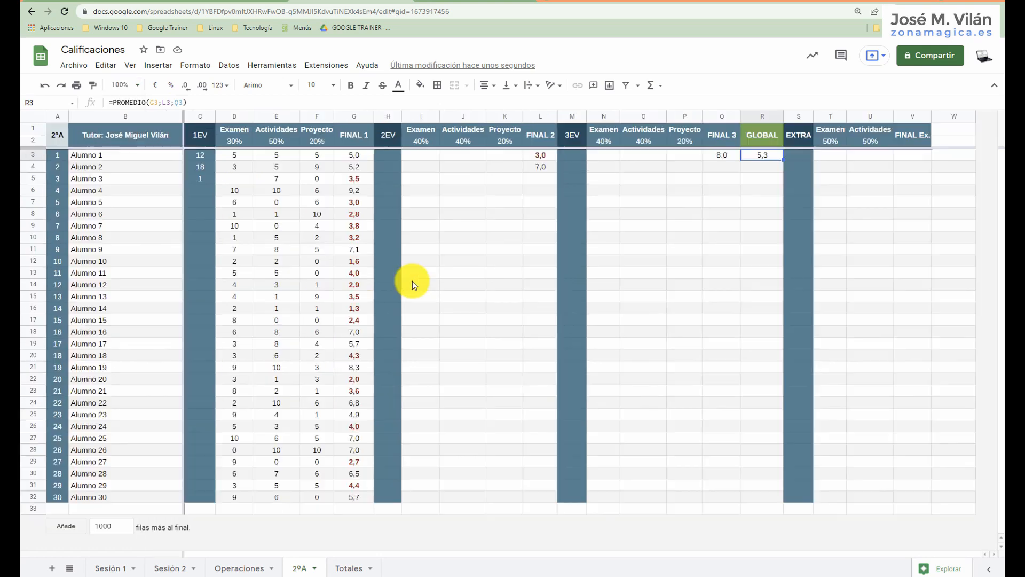
{"action": "left_click", "coordinate": [234, 116]}
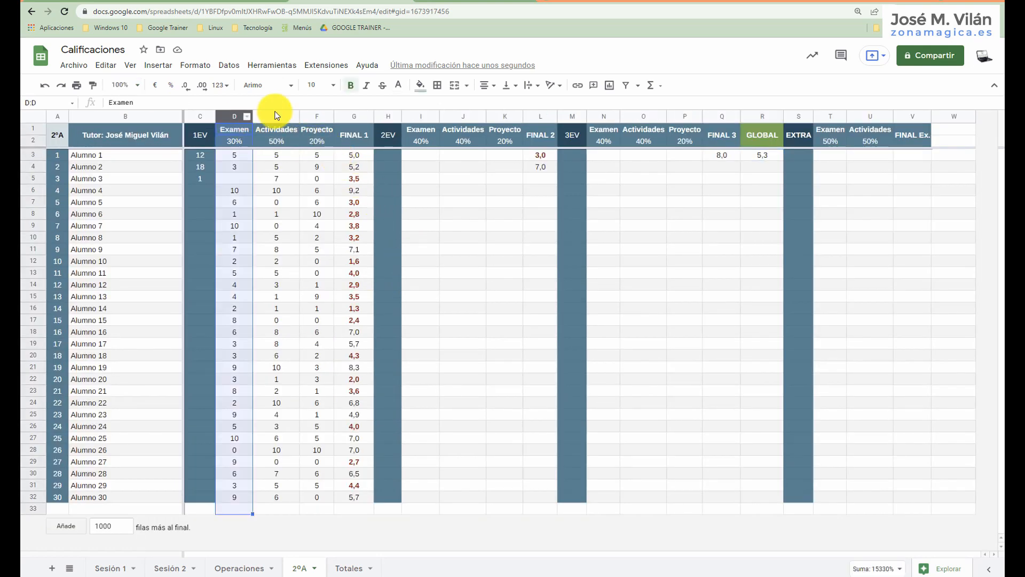
{"action": "left_click", "coordinate": [313, 115], "text": "shift"}
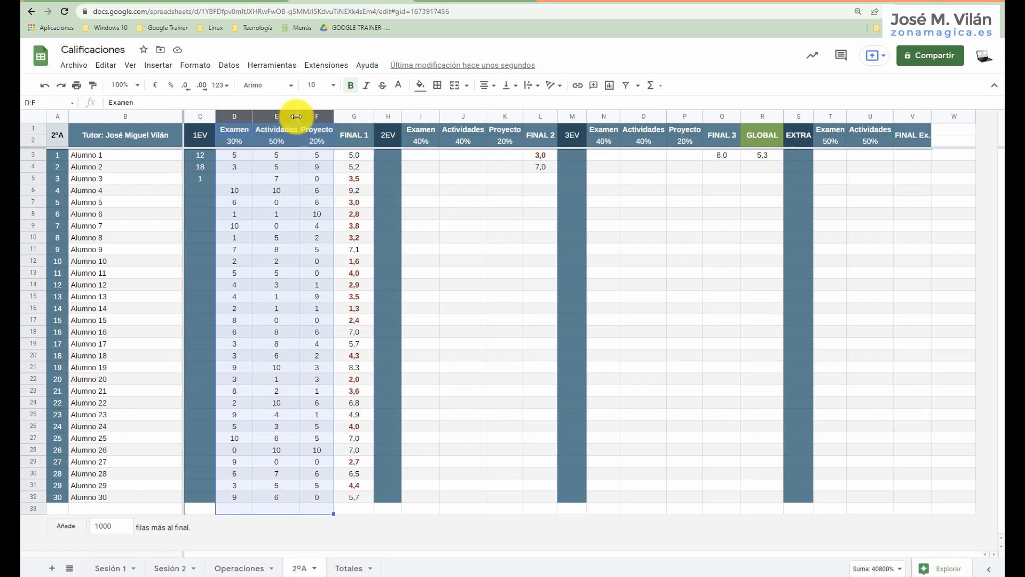
{"action": "left_click", "coordinate": [229, 117]}
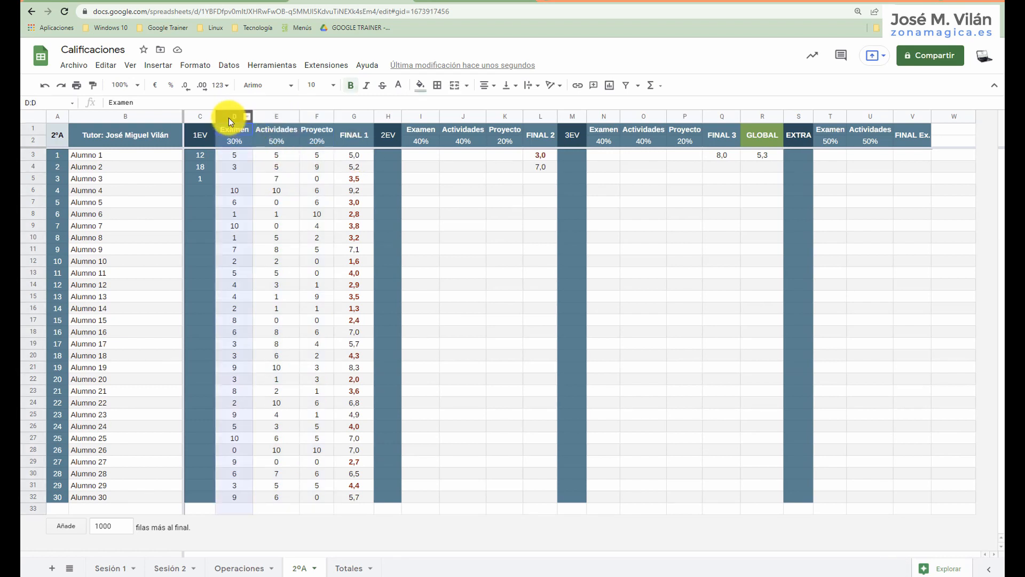
{"action": "left_click", "coordinate": [310, 116], "text": "shift"}
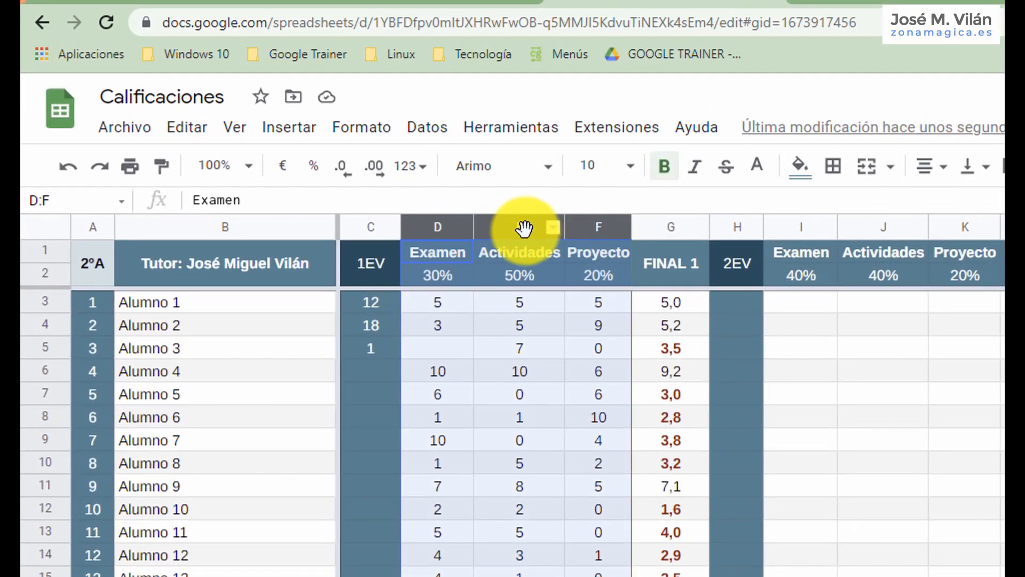
{"action": "right_click", "coordinate": [525, 228]}
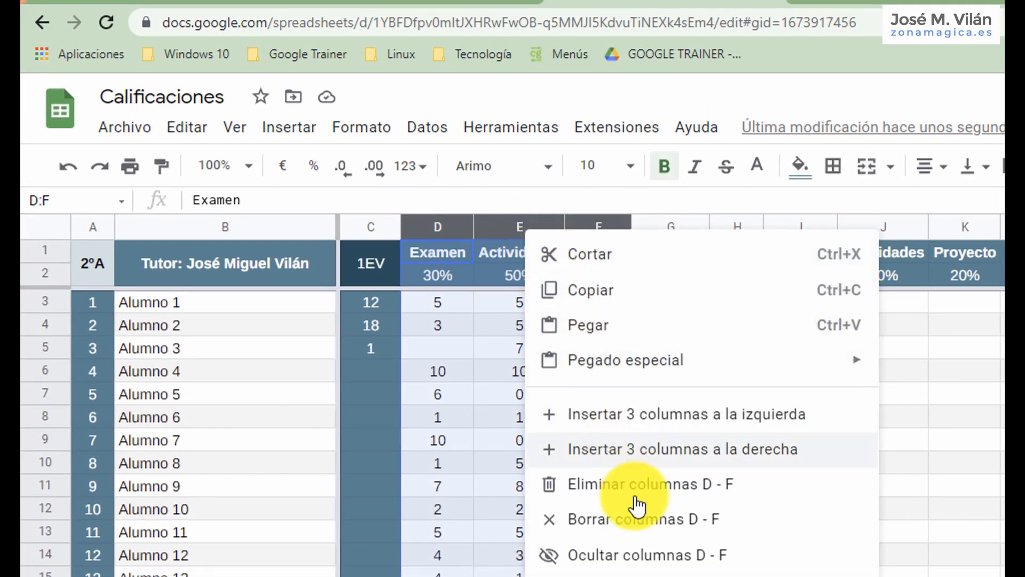
{"action": "left_click", "coordinate": [657, 555]}
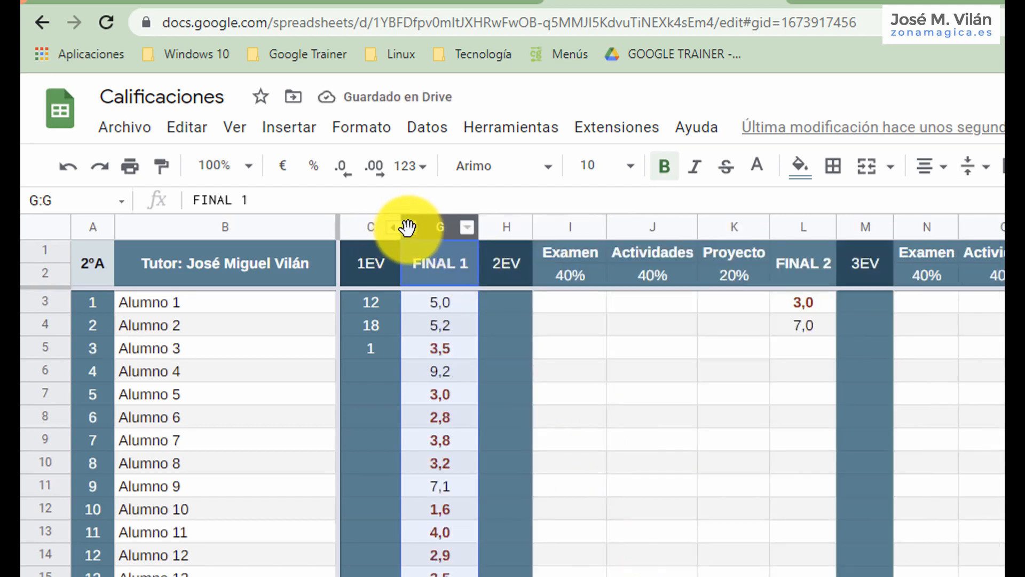
Unhide columns D to F between 1EV and FINAL 1 with the sheet at 150% zoom.
{"action": "left_click", "coordinate": [224, 165]}
{"action": "left_click", "coordinate": [238, 384]}
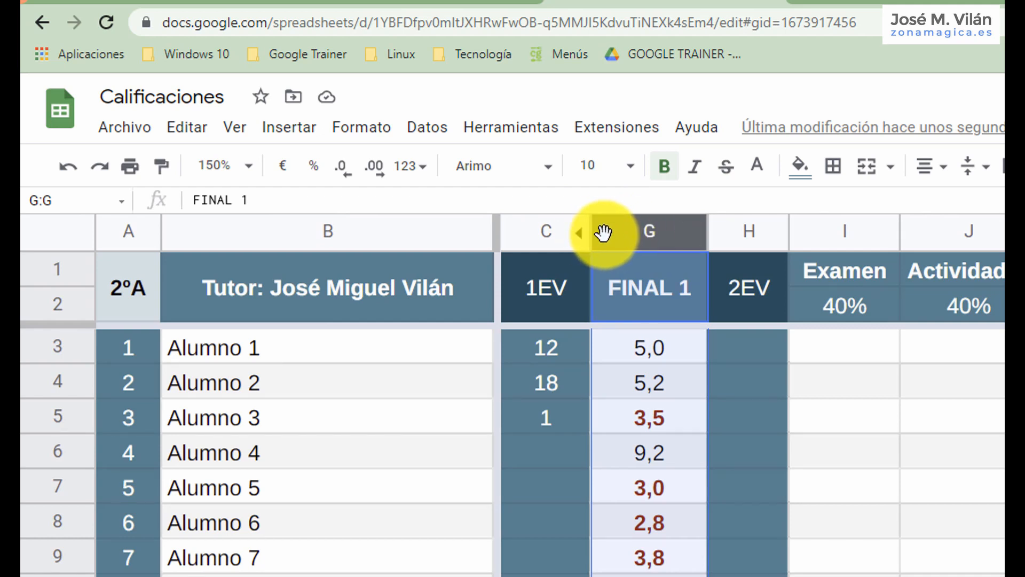
{"action": "left_click", "coordinate": [583, 235]}
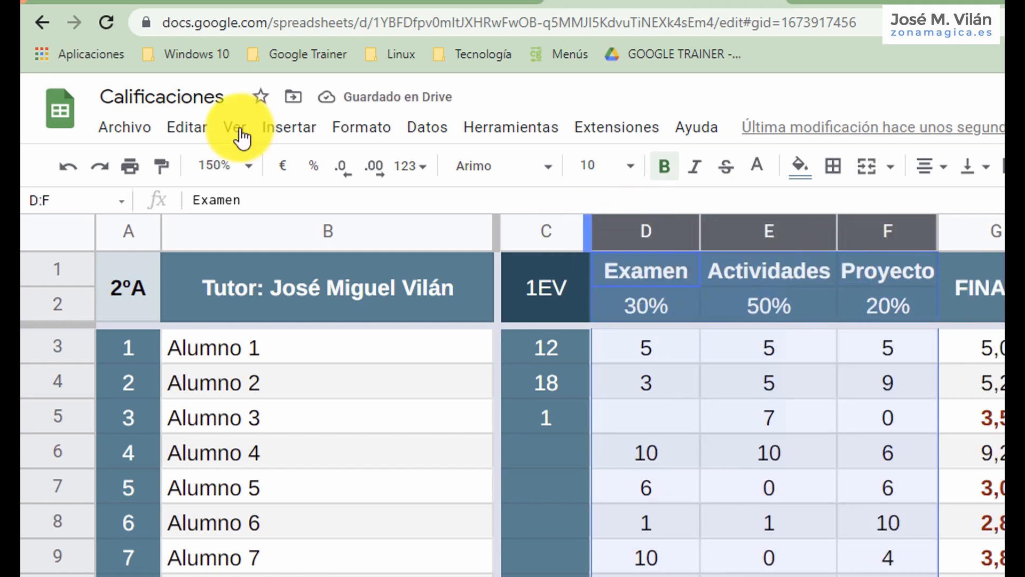
Undo the last unhiding of columns D to F and reveal them once more from beside FINAL 1.
{"action": "left_click", "coordinate": [68, 167]}
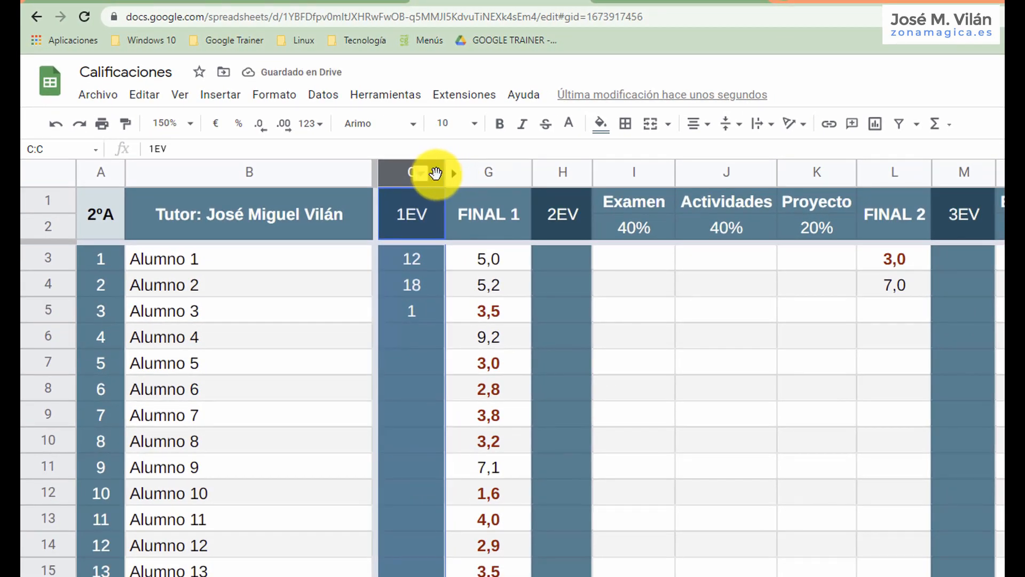
{"action": "right_click", "coordinate": [435, 173]}
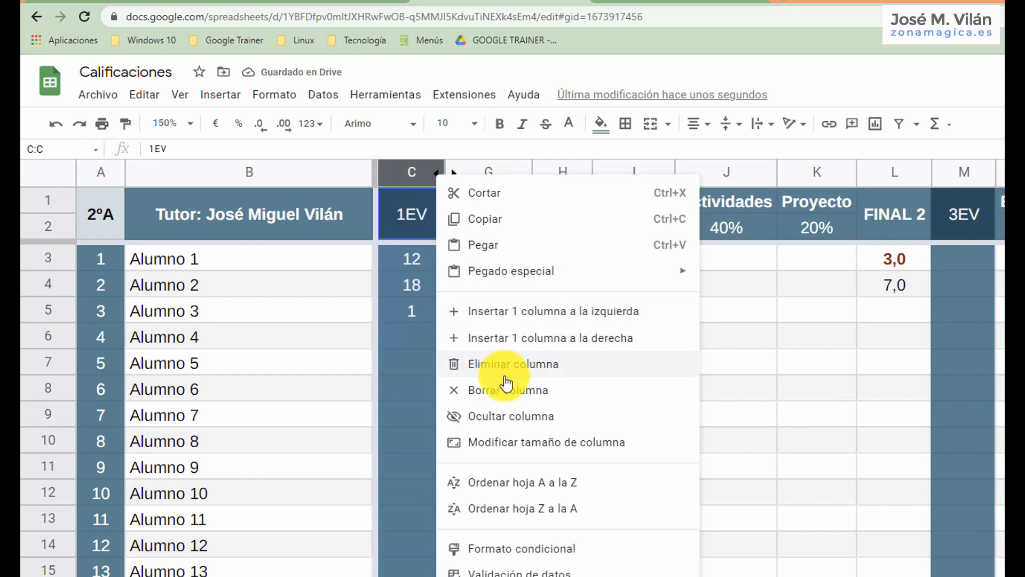
{"action": "left_click", "coordinate": [469, 167]}
{"action": "right_click", "coordinate": [471, 164]}
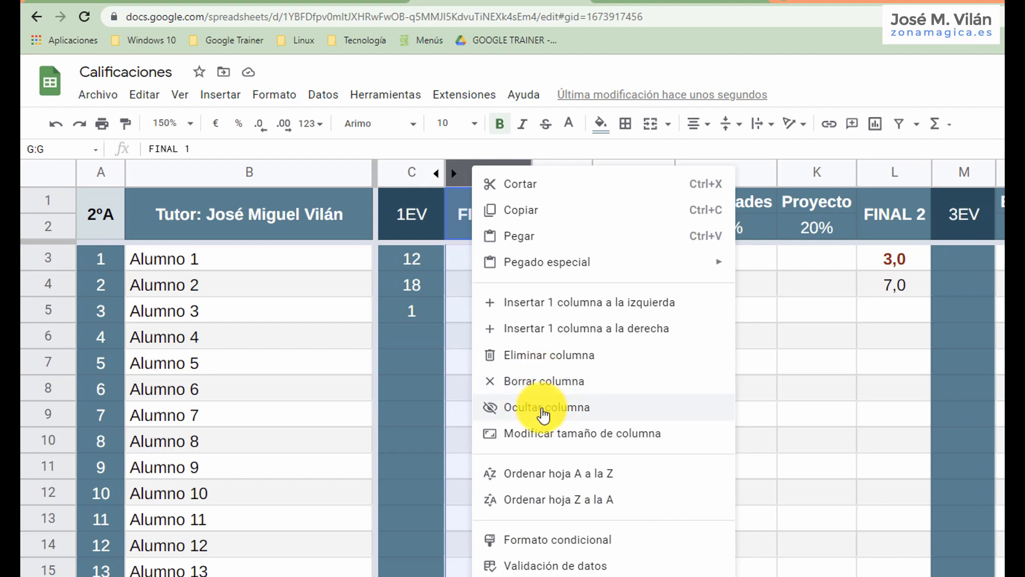
{"action": "left_click", "coordinate": [813, 315]}
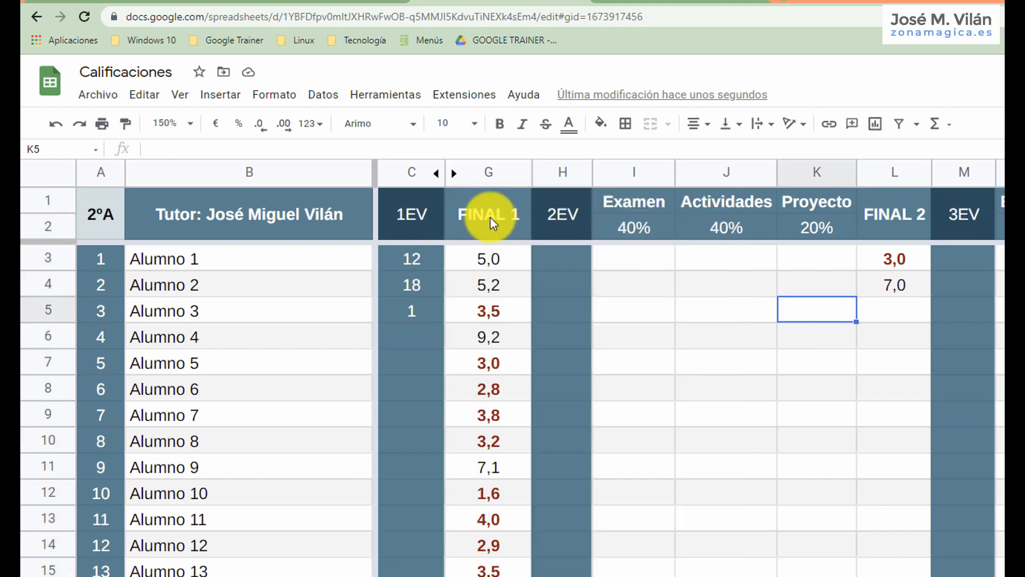
{"action": "left_click", "coordinate": [455, 173]}
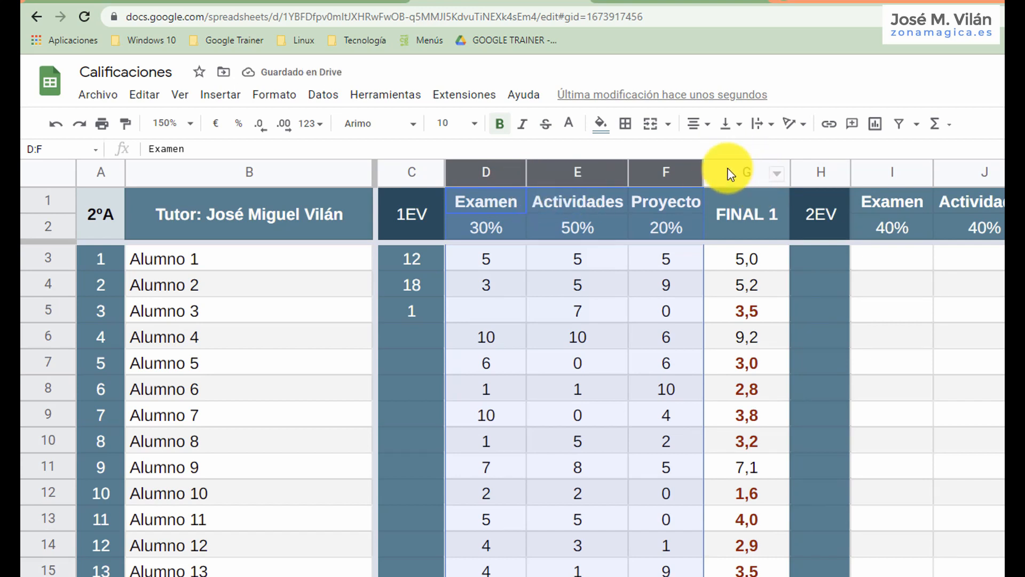
Hide the partial grade columns of the first and second evaluations, D to F and I to K.
{"action": "right_click", "coordinate": [663, 179]}
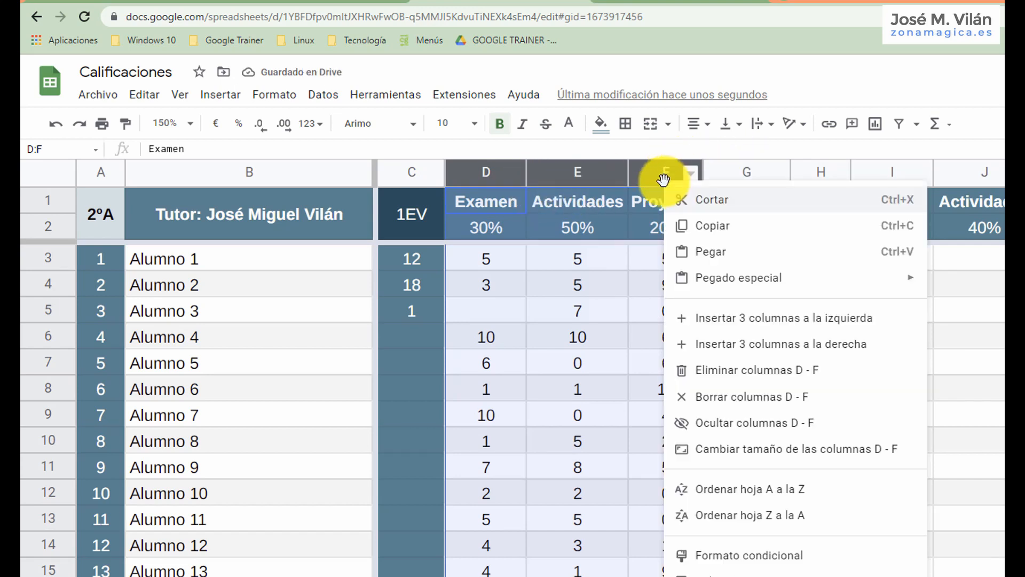
{"action": "left_click", "coordinate": [772, 422]}
{"action": "left_click", "coordinate": [800, 164], "text": "shift"}
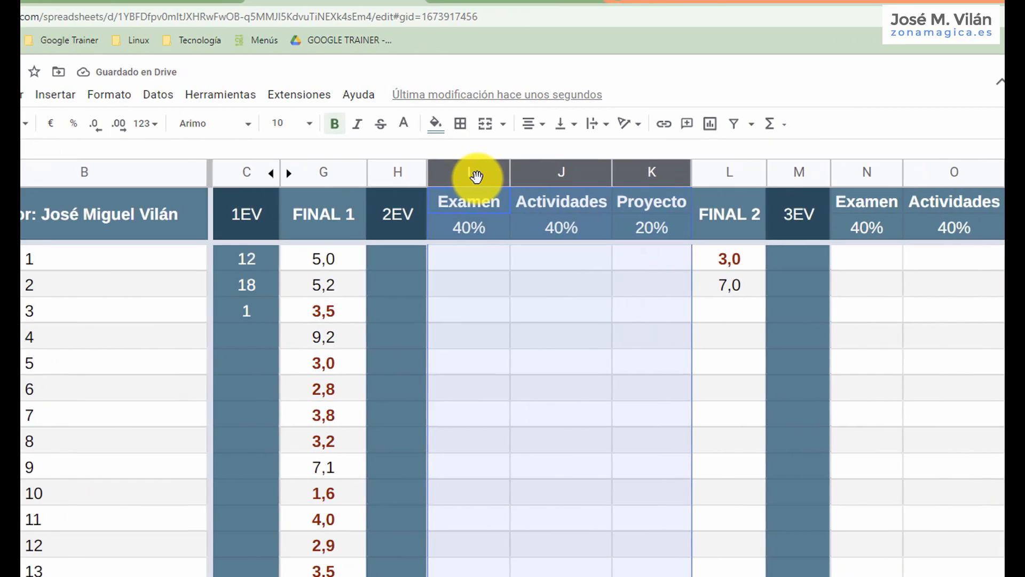
{"action": "right_click", "coordinate": [642, 176]}
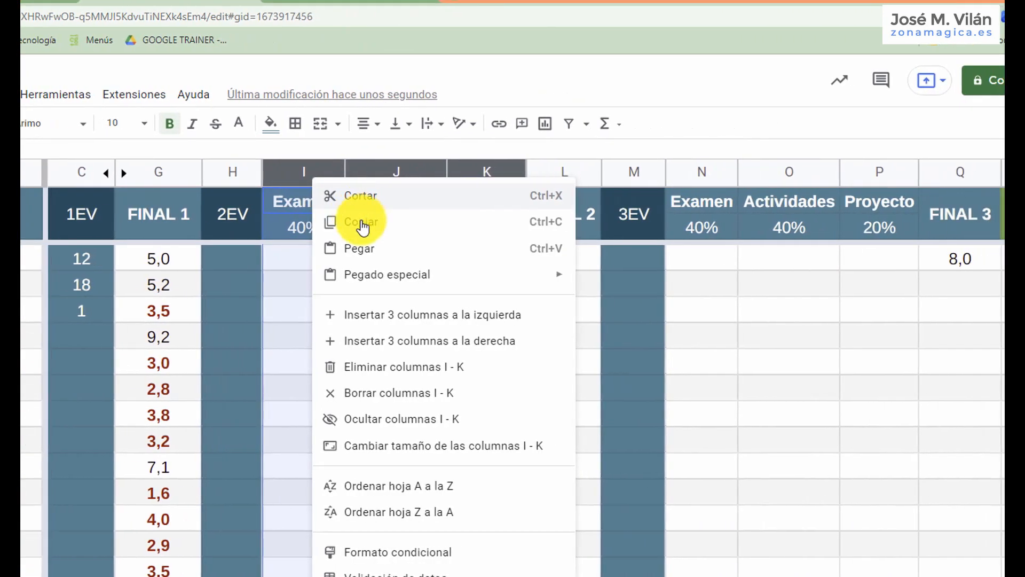
{"action": "left_click", "coordinate": [394, 419]}
Hide the third evaluation's Examen, Actividades and Proyecto columns N to P.
{"action": "left_click_drag", "start_coordinate": [454, 170], "coordinate": [600, 167]}
{"action": "right_click", "coordinate": [602, 174]}
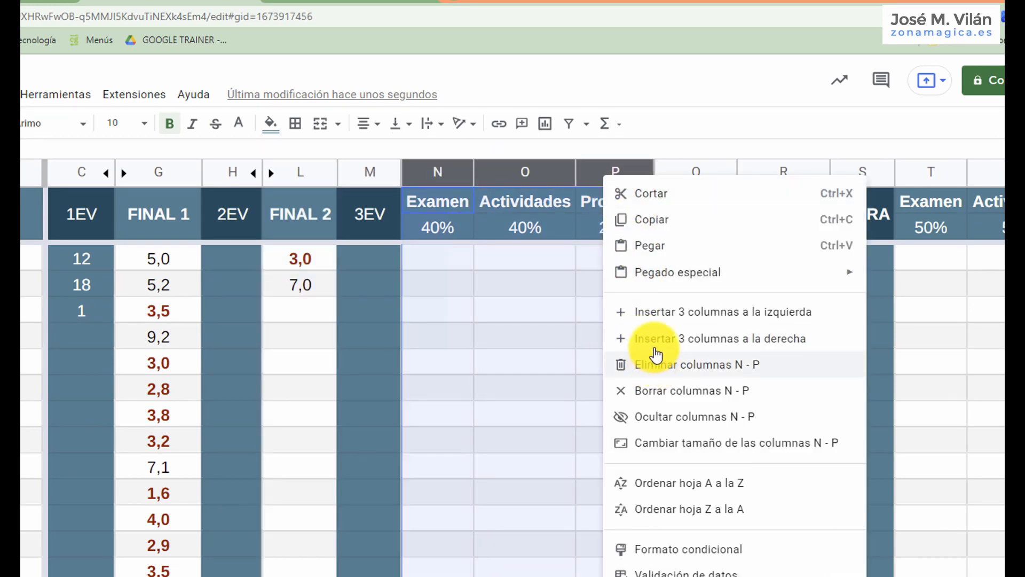
{"action": "left_click", "coordinate": [675, 418]}
{"action": "left_click", "coordinate": [609, 283]}
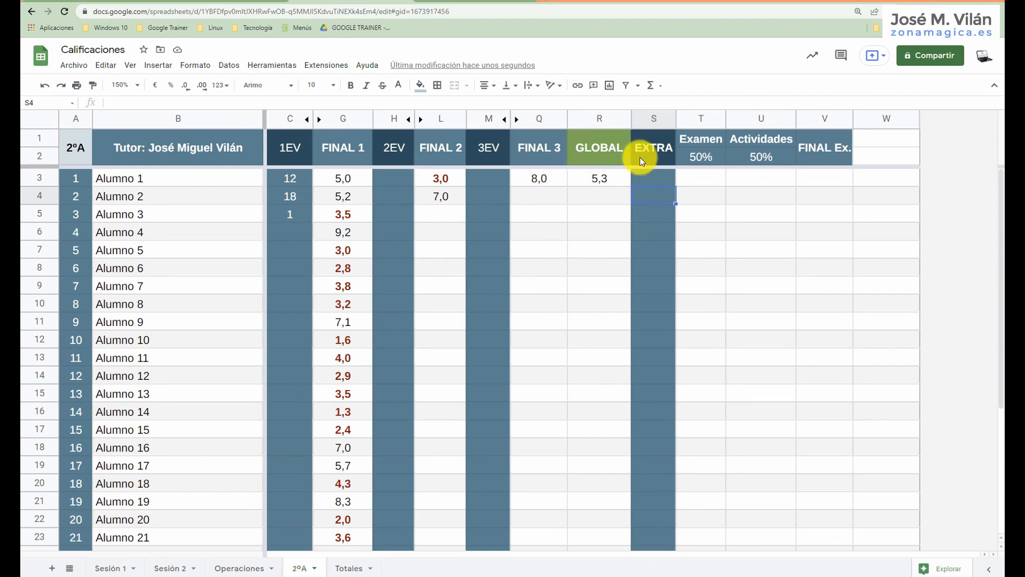
{"action": "left_click", "coordinate": [880, 116]}
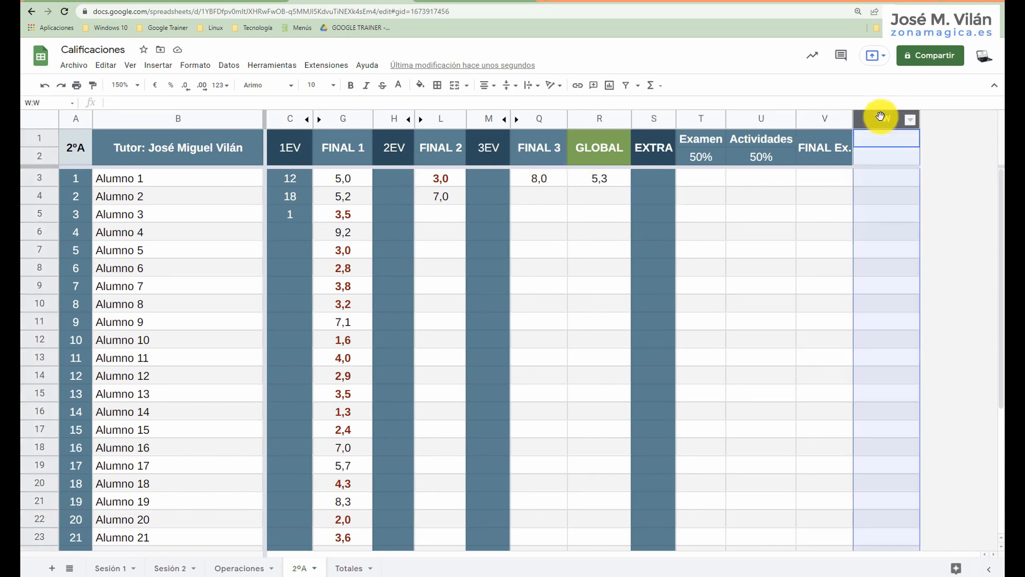
{"action": "right_click", "coordinate": [880, 117]}
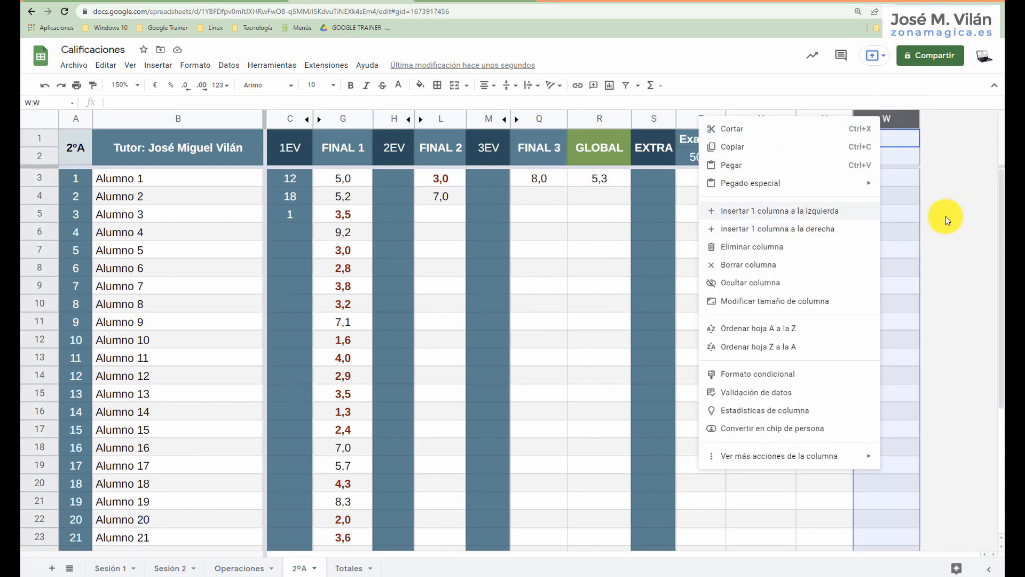
{"action": "left_click", "coordinate": [910, 214]}
Insert six columns after column W, using the six-column block R to W as the reference.
{"action": "left_click_drag", "start_coordinate": [599, 118], "coordinate": [886, 117]}
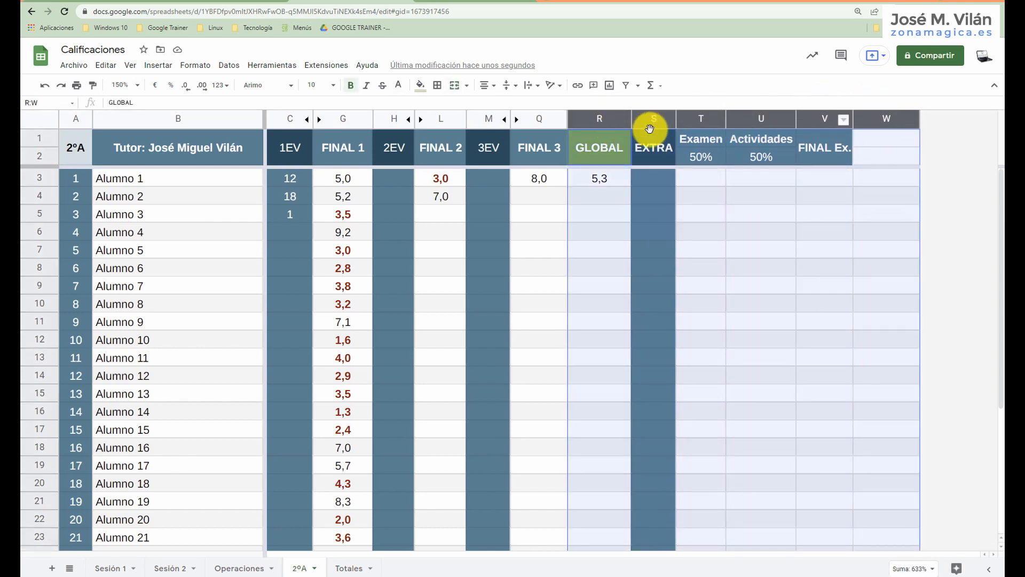
{"action": "right_click", "coordinate": [781, 122]}
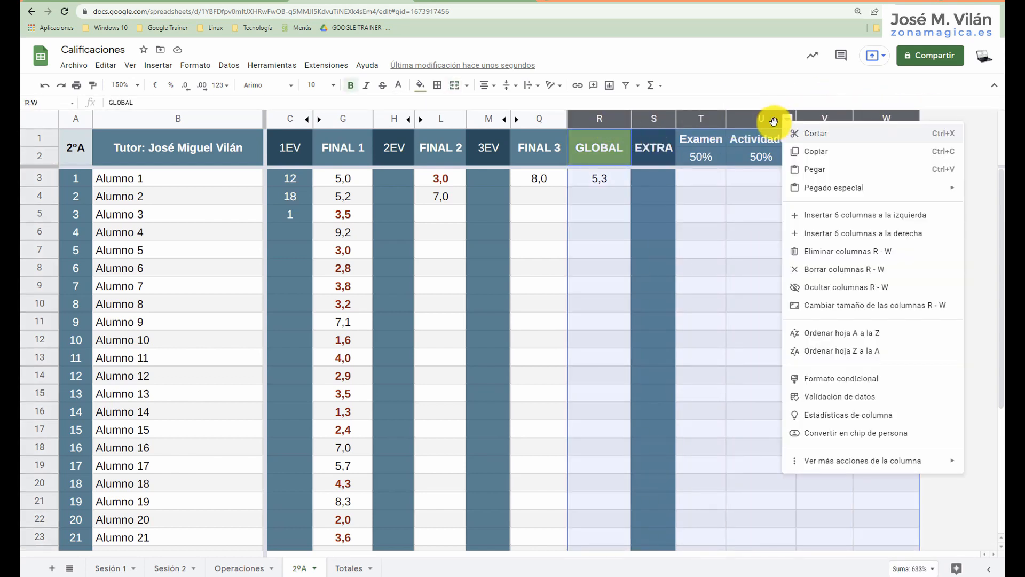
{"action": "left_click", "coordinate": [764, 118]}
{"action": "right_click", "coordinate": [764, 118]}
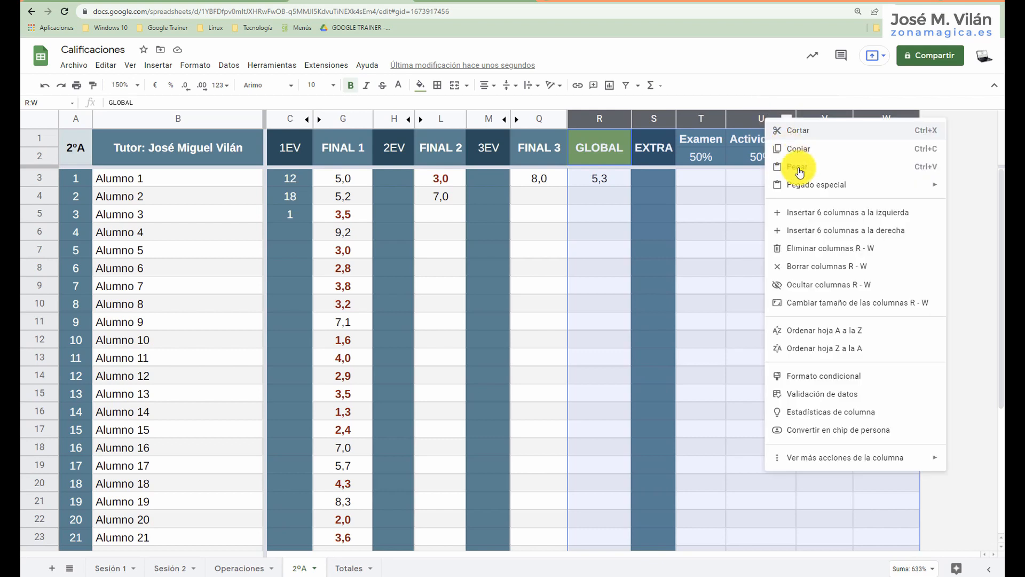
{"action": "left_click", "coordinate": [821, 236]}
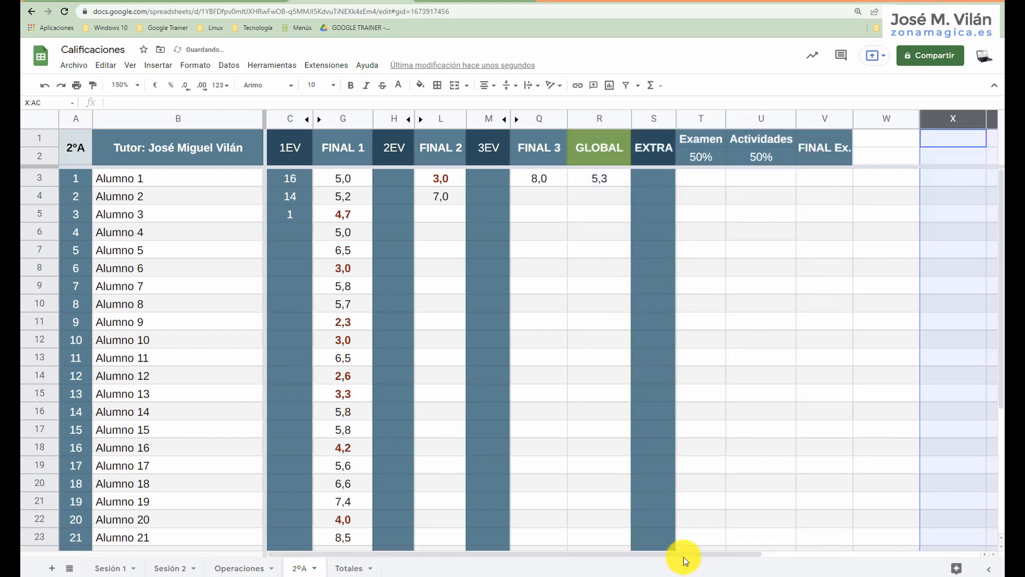
{"action": "left_click_drag", "start_coordinate": [684, 557], "coordinate": [457, 556]}
Add 1000 more rows at the end of the 2ºA sheet and return to its first students.
{"action": "scroll", "coordinate": [22, 254], "scroll_direction": "down", "scroll_amount": 2}
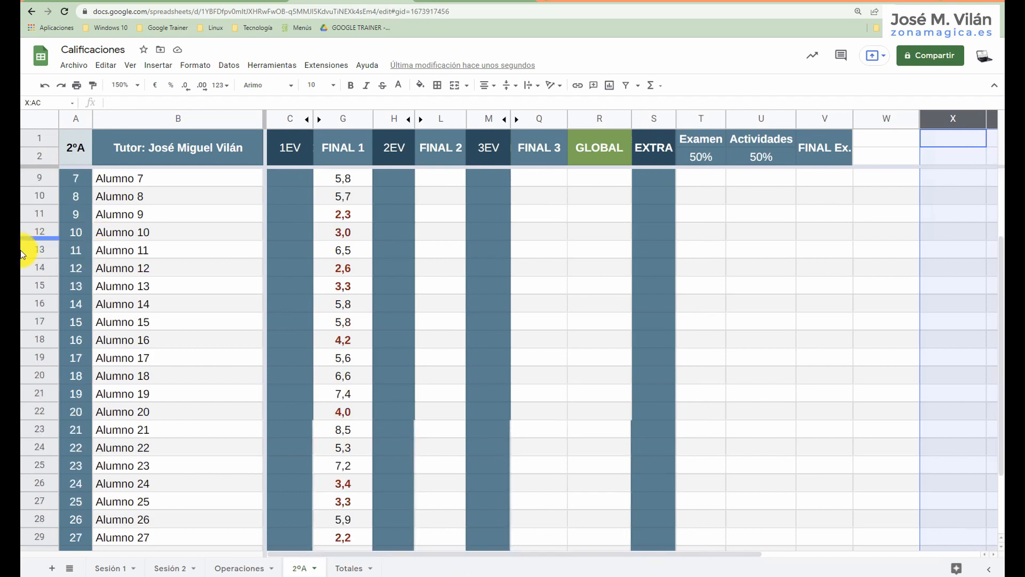
{"action": "scroll", "coordinate": [142, 305], "scroll_direction": "down", "scroll_amount": 2}
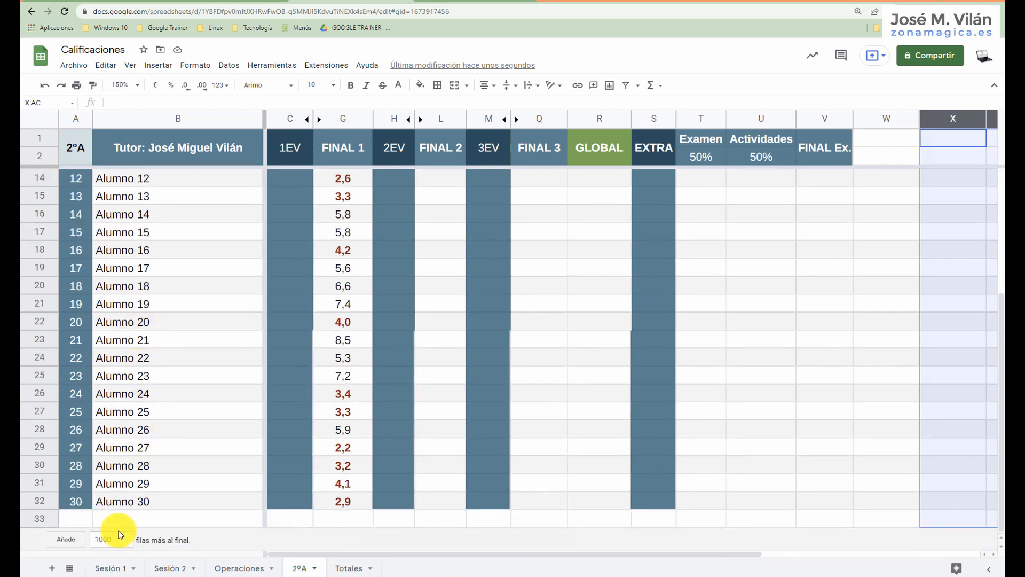
{"action": "left_click", "coordinate": [66, 539]}
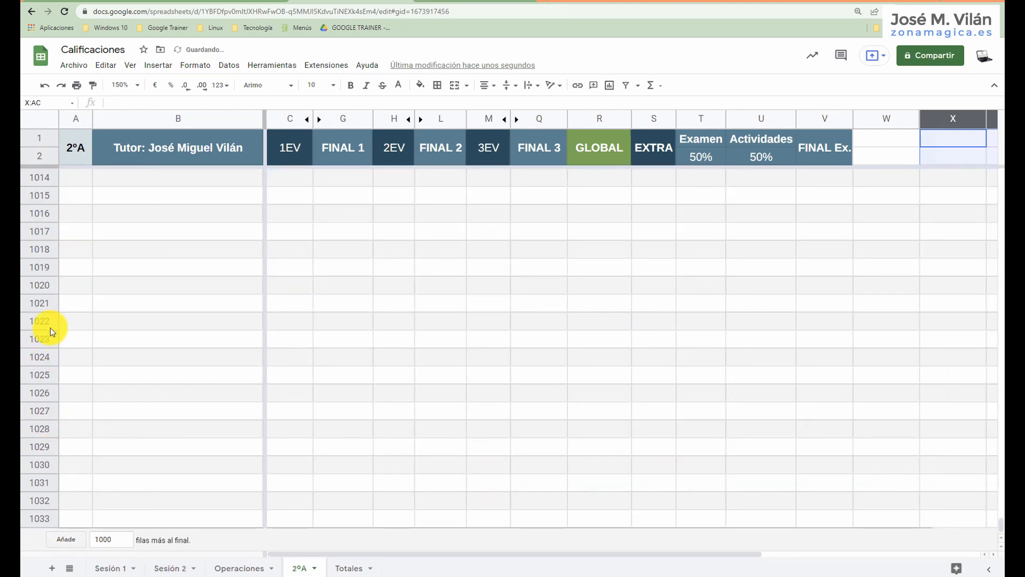
{"action": "scroll", "coordinate": [50, 327], "scroll_direction": "up", "scroll_amount": 10}
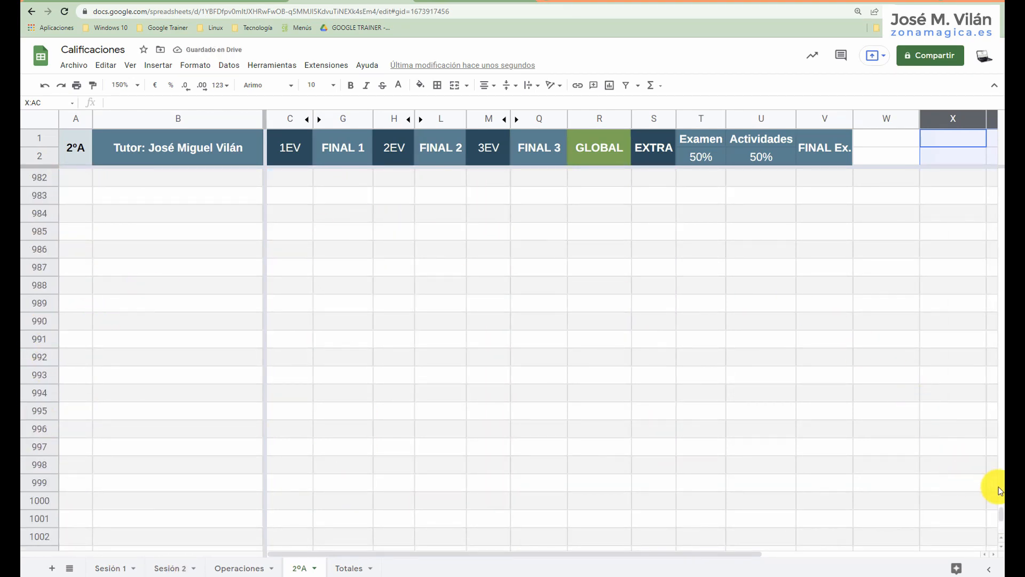
{"action": "left_click_drag", "start_coordinate": [1000, 513], "coordinate": [999, 119]}
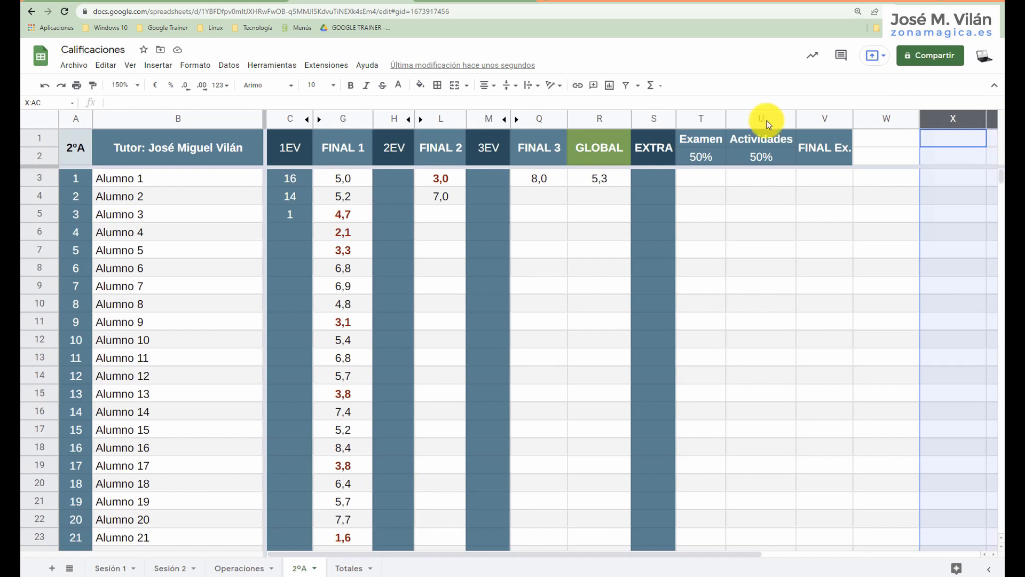
Clear the contents of the empty rows 36 to 1033 below the student list.
{"action": "scroll", "coordinate": [144, 310], "scroll_direction": "down", "scroll_amount": 6}
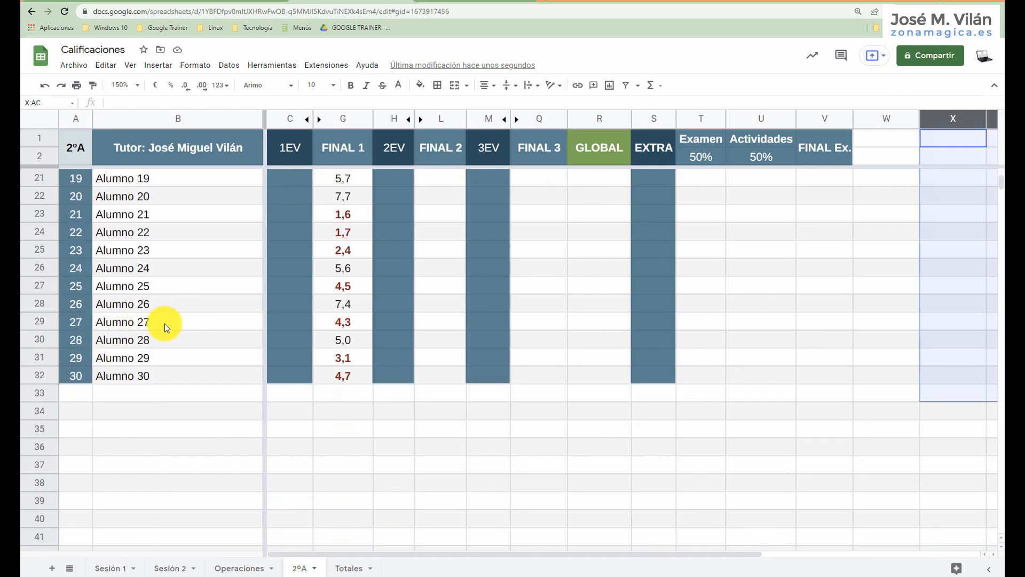
{"action": "scroll", "coordinate": [165, 322], "scroll_direction": "down", "scroll_amount": 2}
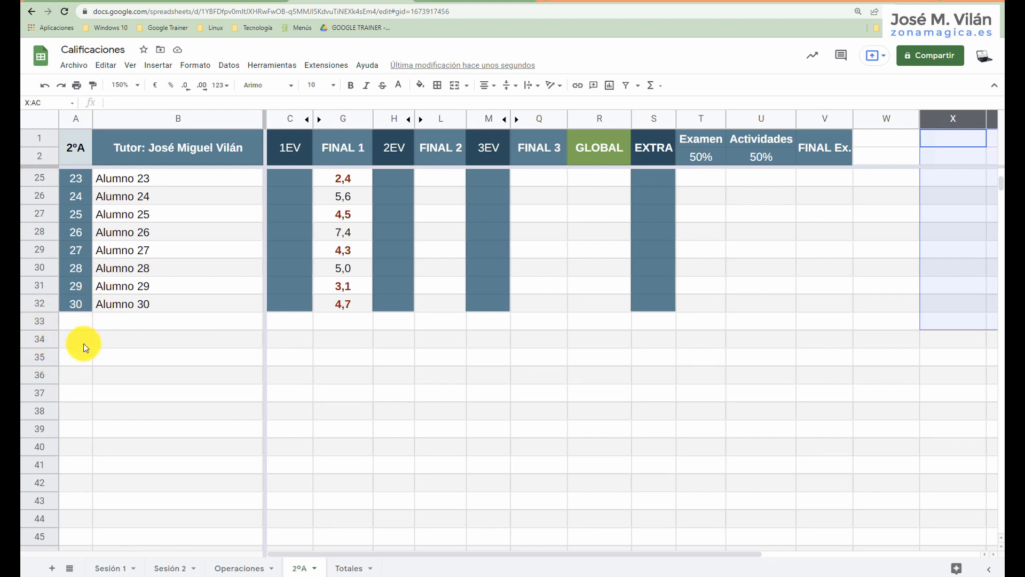
{"action": "left_click", "coordinate": [44, 375]}
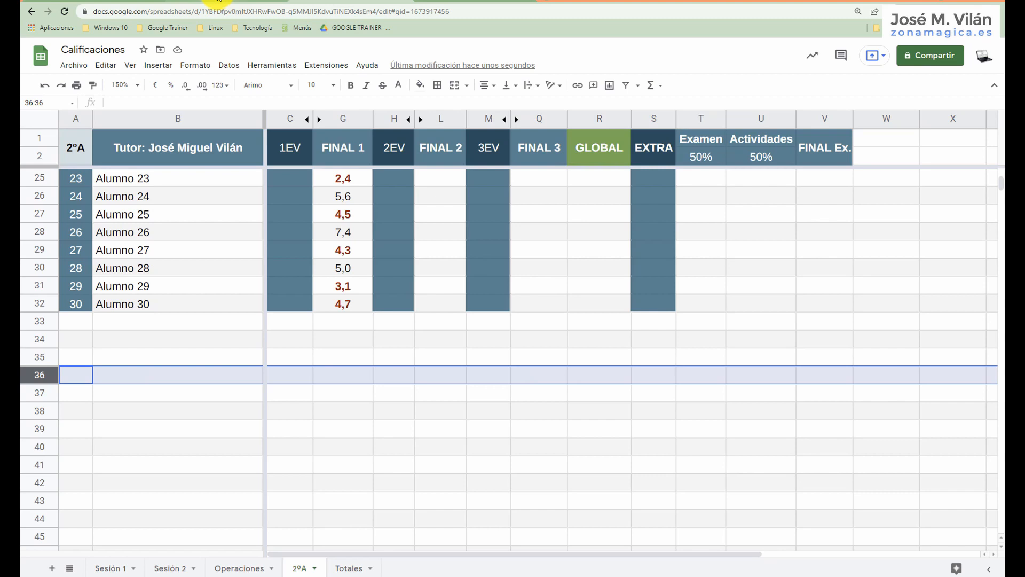
{"action": "key", "text": "ctrl+shift+Down"}
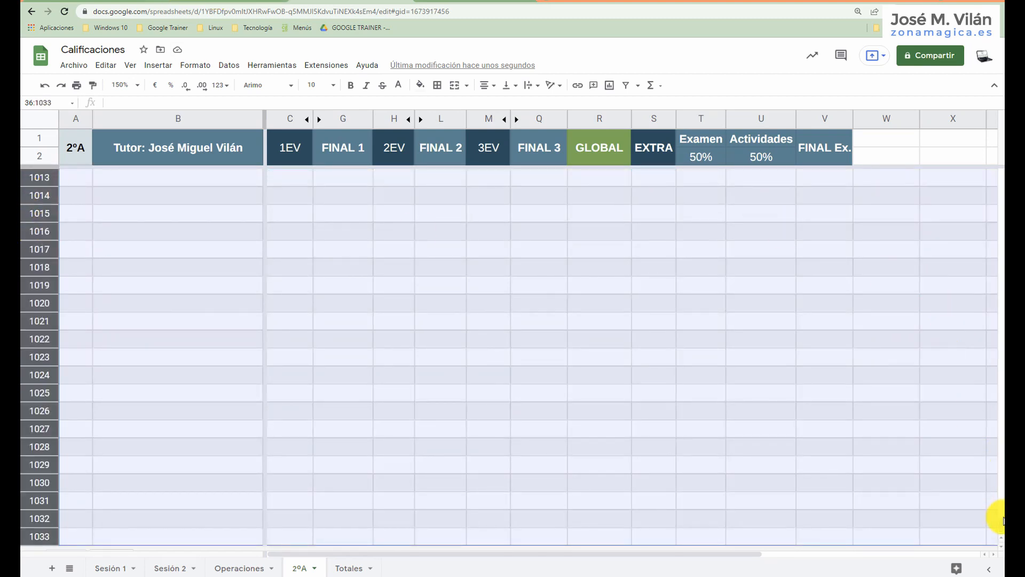
{"action": "left_click_drag", "start_coordinate": [998, 526], "coordinate": [969, 184]}
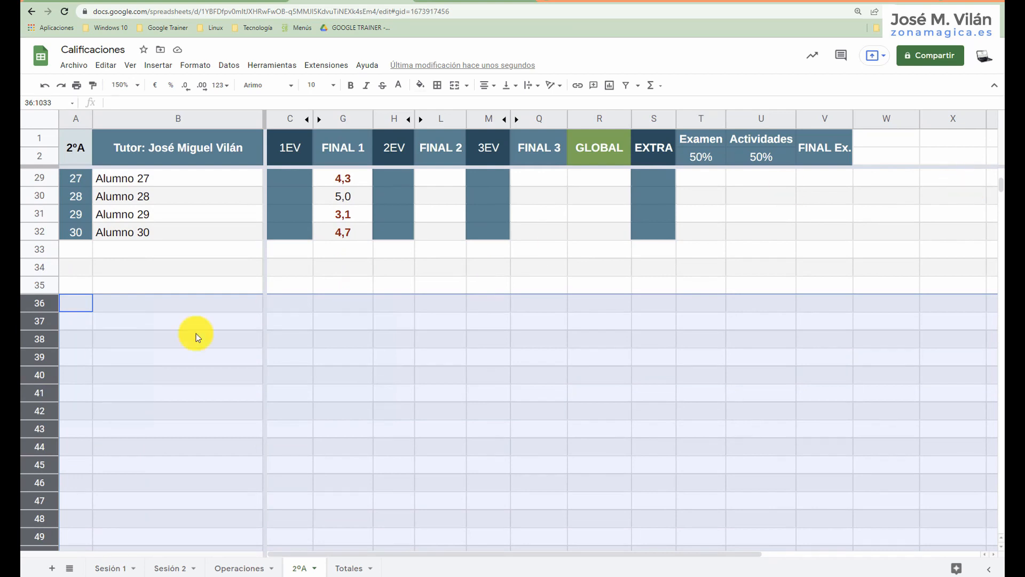
{"action": "right_click", "coordinate": [45, 301]}
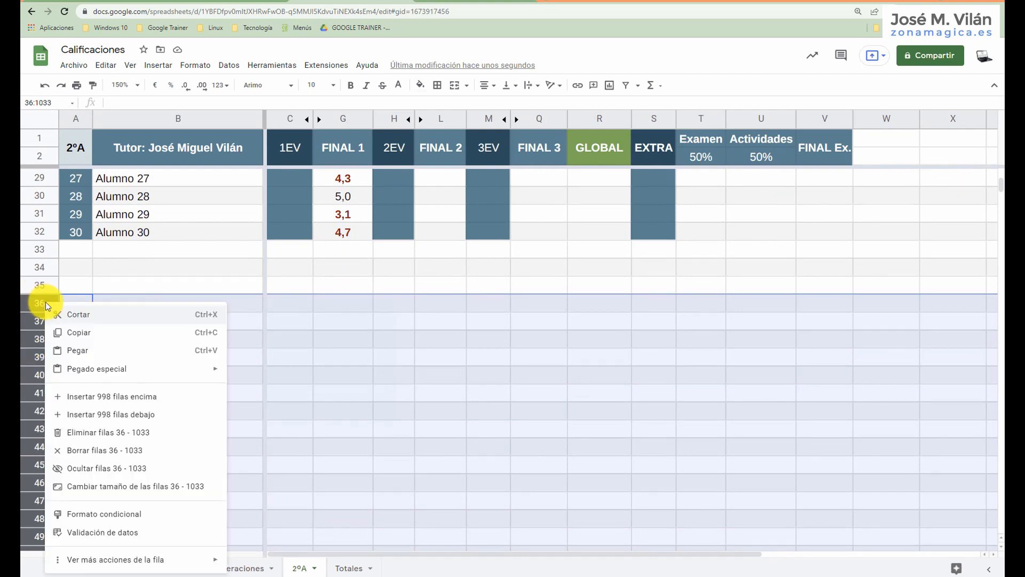
{"action": "left_click", "coordinate": [96, 455]}
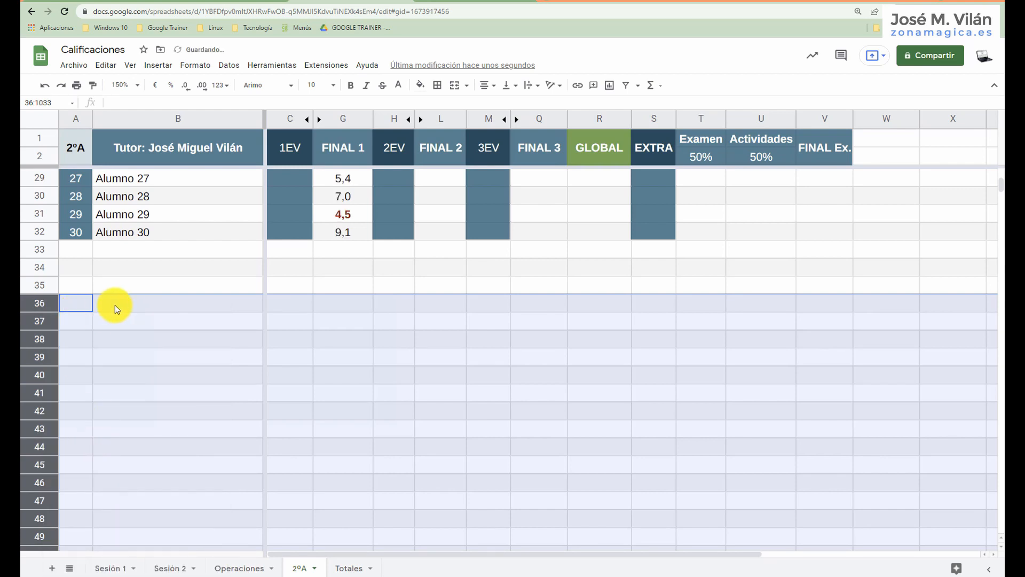
Delete rows 36 to 1033 and add 2 rows at the end of the sheet.
{"action": "right_click", "coordinate": [38, 304]}
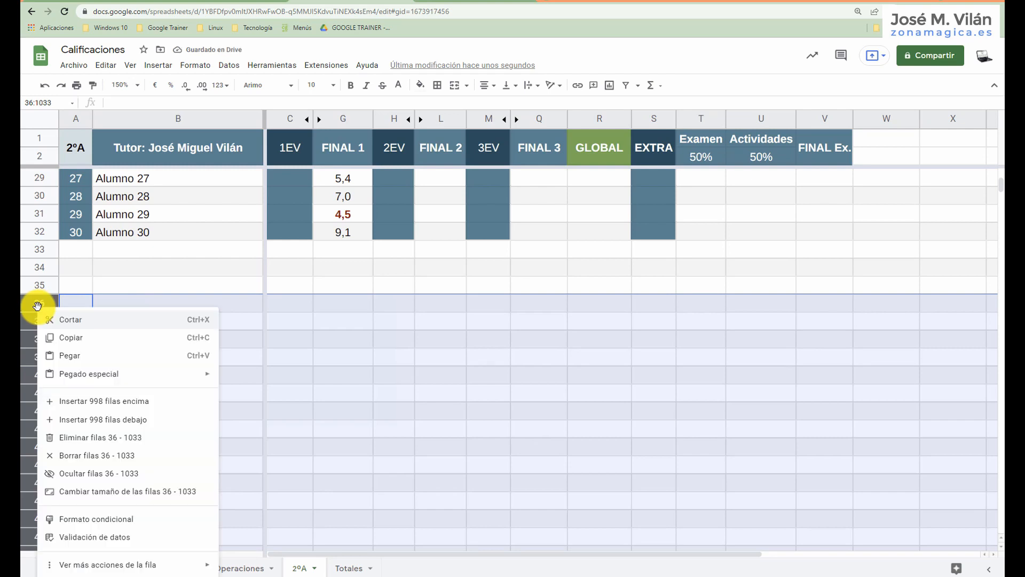
{"action": "left_click", "coordinate": [79, 438]}
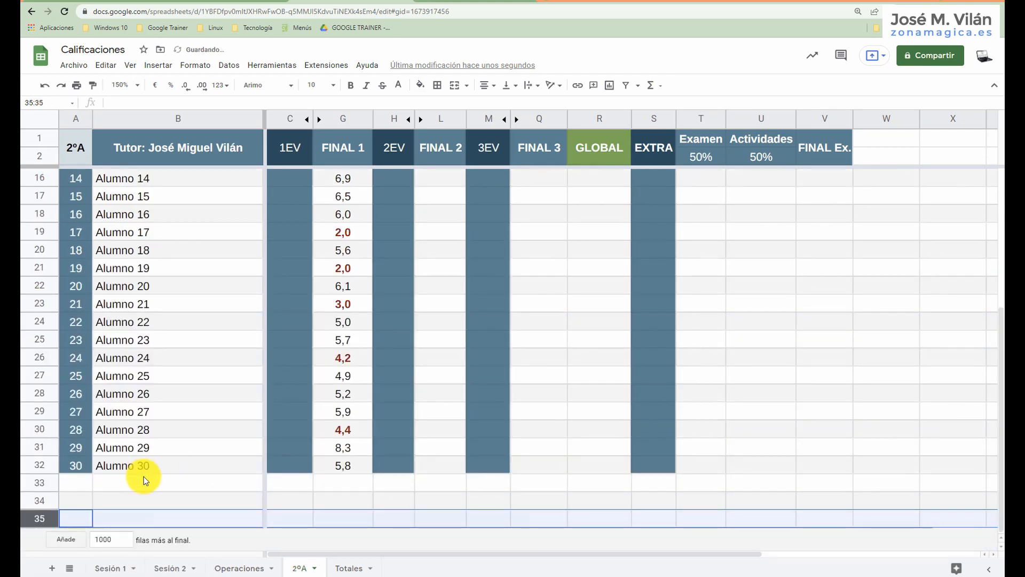
{"action": "left_click", "coordinate": [108, 538]}
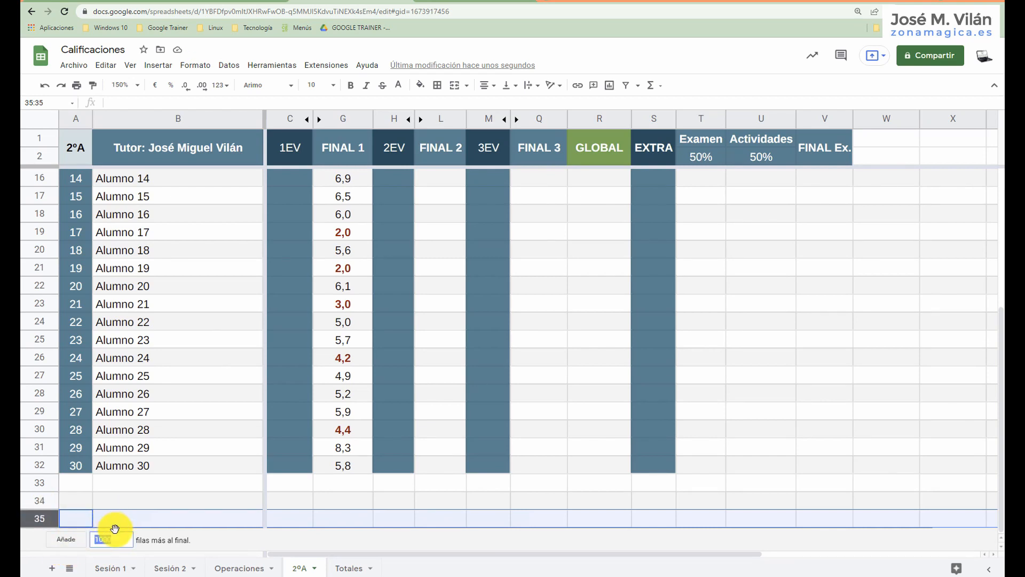
{"action": "key", "text": "Return"}
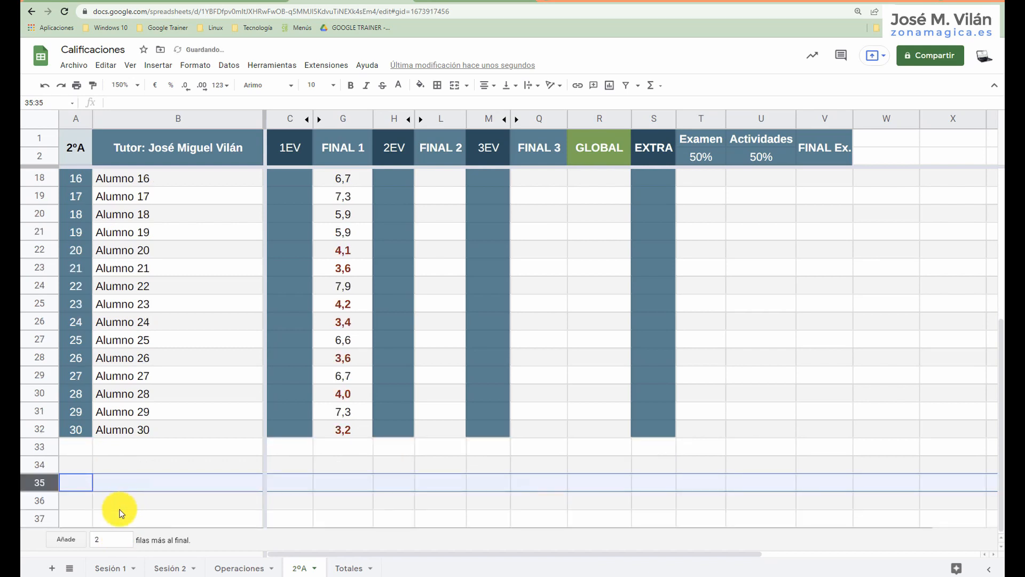
Delete the unused columns W to AC after the FINAL Ex. column.
{"action": "left_click", "coordinate": [872, 119]}
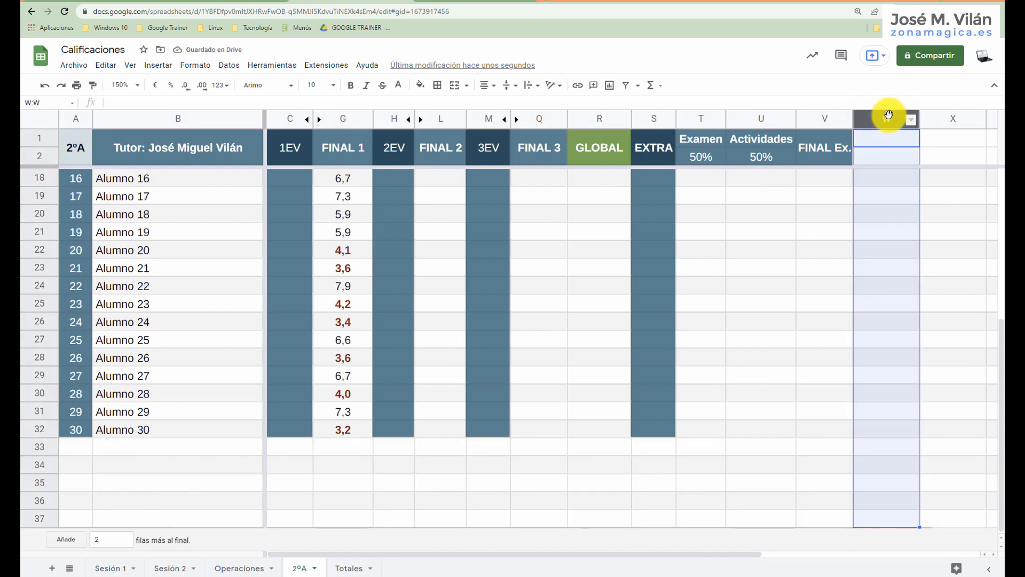
{"action": "left_click_drag", "start_coordinate": [579, 553], "coordinate": [622, 542]}
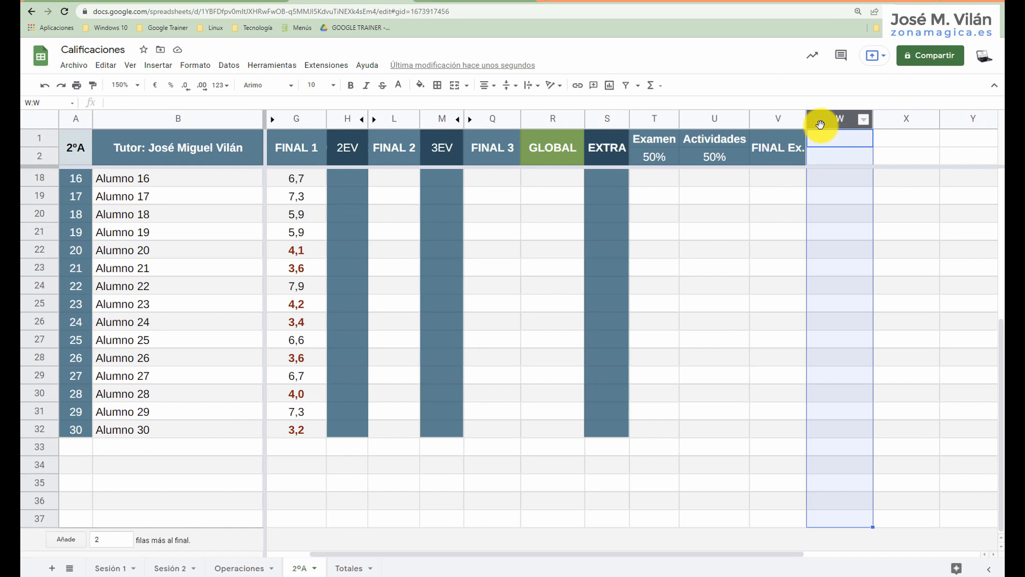
{"action": "key", "text": "ctrl+shift+Right"}
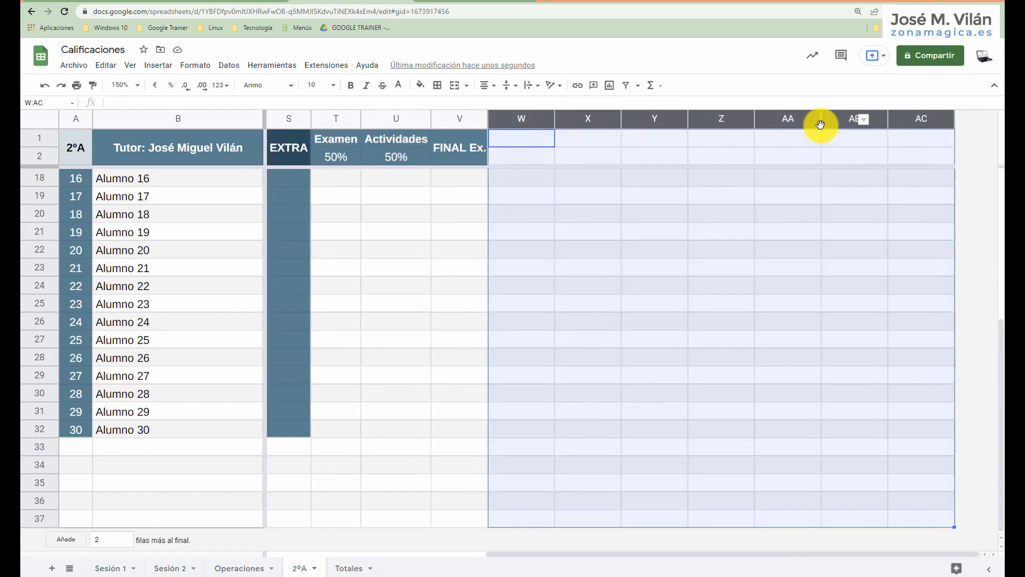
{"action": "right_click", "coordinate": [501, 120]}
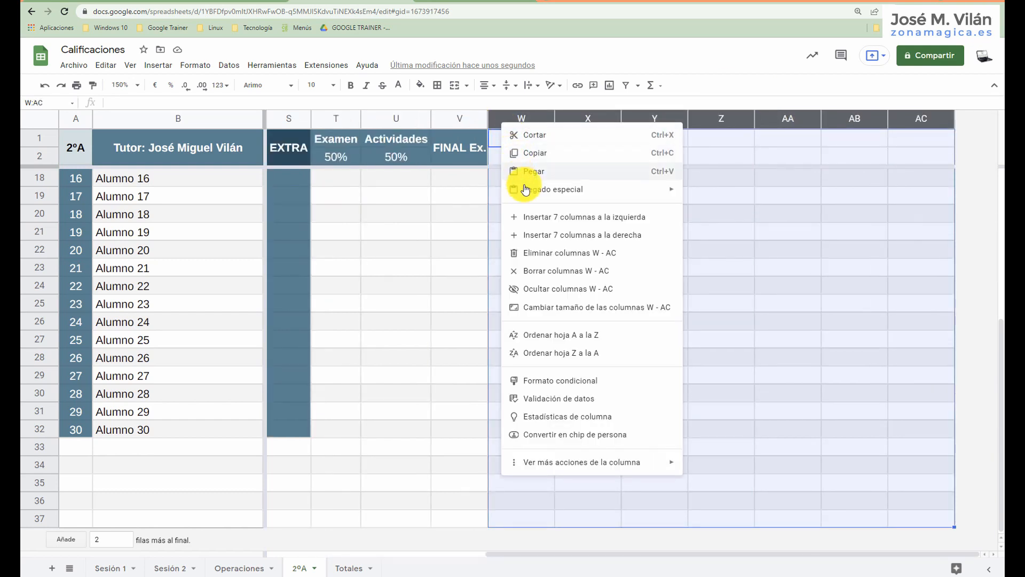
{"action": "left_click", "coordinate": [533, 252]}
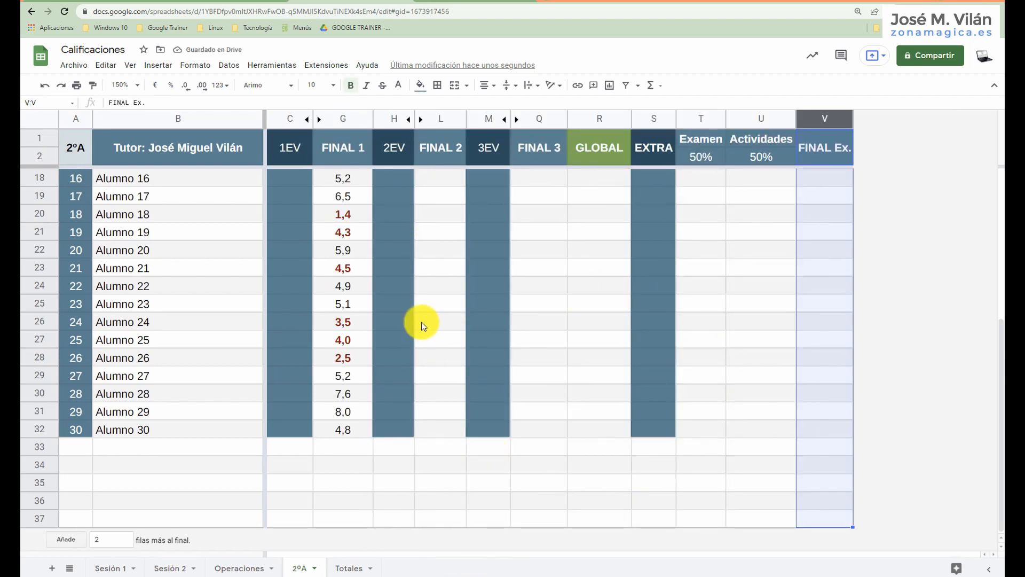
Review the upcoming topics in the HOJAS DE GOOGLE (compartido) document and return to the first students of the 2ºA sheet.
{"action": "left_click", "coordinate": [201, 2]}
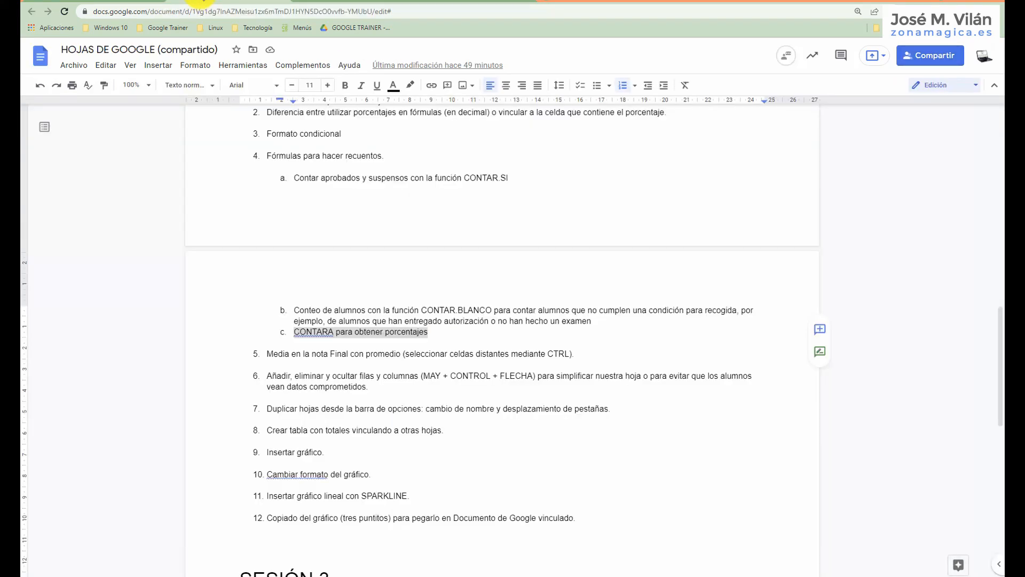
{"action": "scroll", "coordinate": [339, 364], "scroll_direction": "down", "scroll_amount": 1}
{"action": "scroll", "coordinate": [338, 364], "scroll_direction": "down", "scroll_amount": 1}
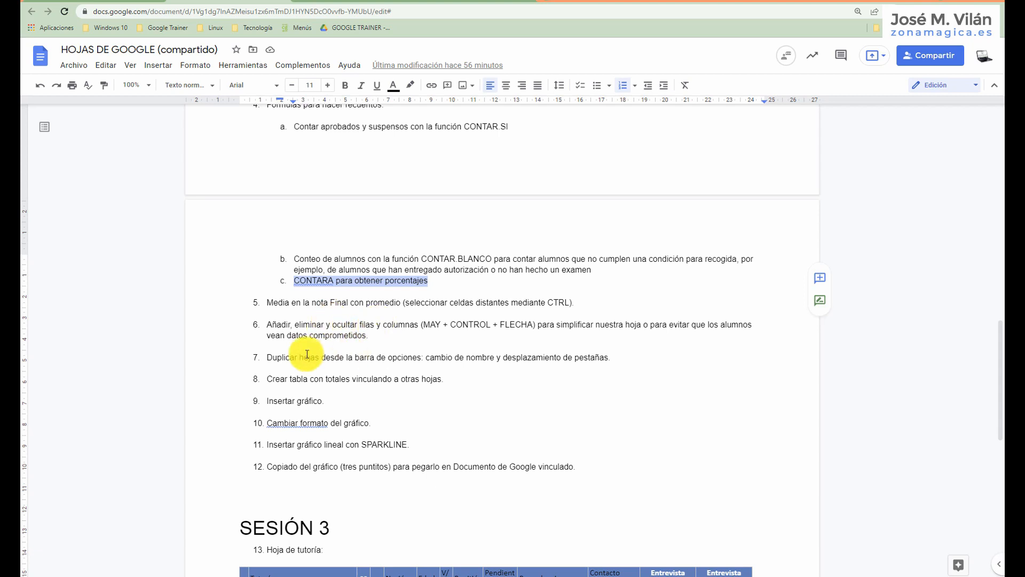
{"action": "left_click", "coordinate": [325, 4]}
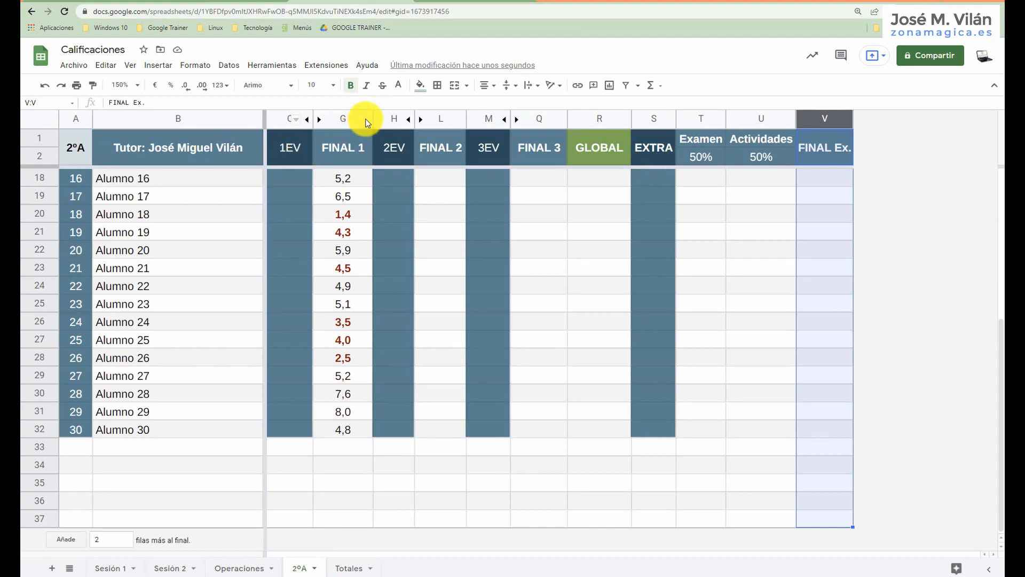
{"action": "scroll", "coordinate": [302, 223], "scroll_direction": "up", "scroll_amount": 3}
{"action": "scroll", "coordinate": [302, 223], "scroll_direction": "up", "scroll_amount": 3}
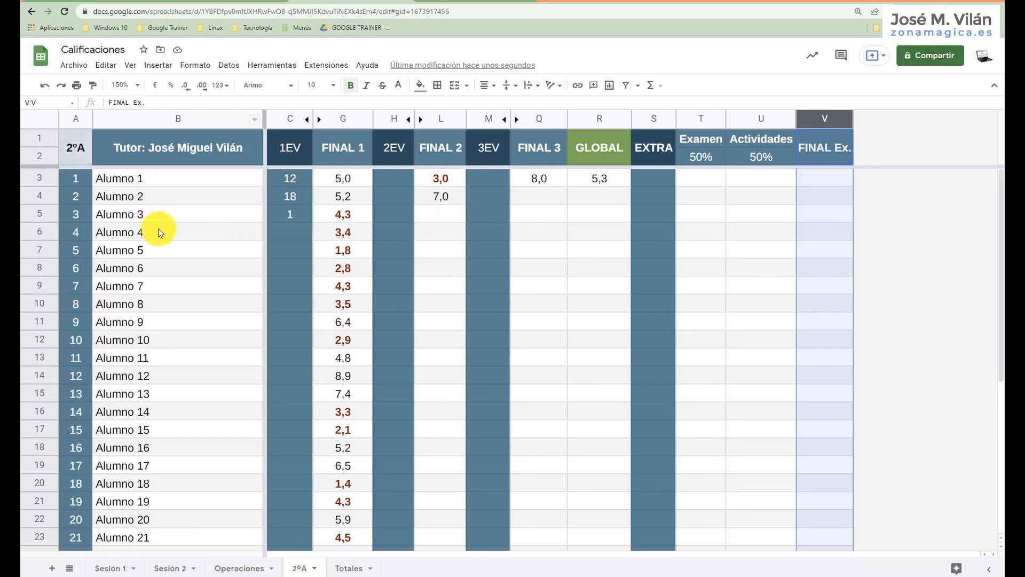
Duplicate the 2ºA sheet and change the group heading in cell A1 of the copy to 2ºB.
{"action": "left_click", "coordinate": [315, 568]}
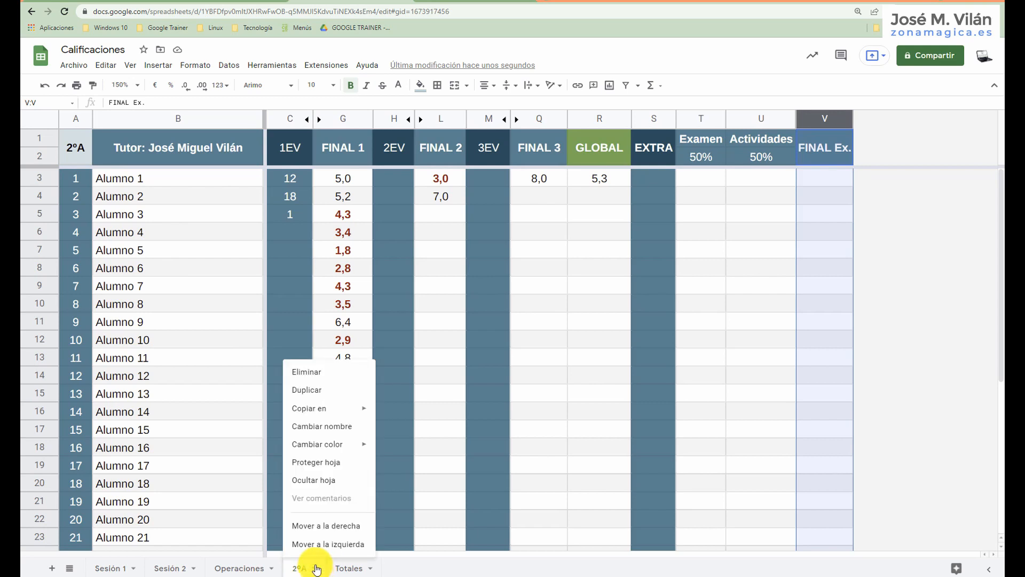
{"action": "left_click", "coordinate": [320, 395]}
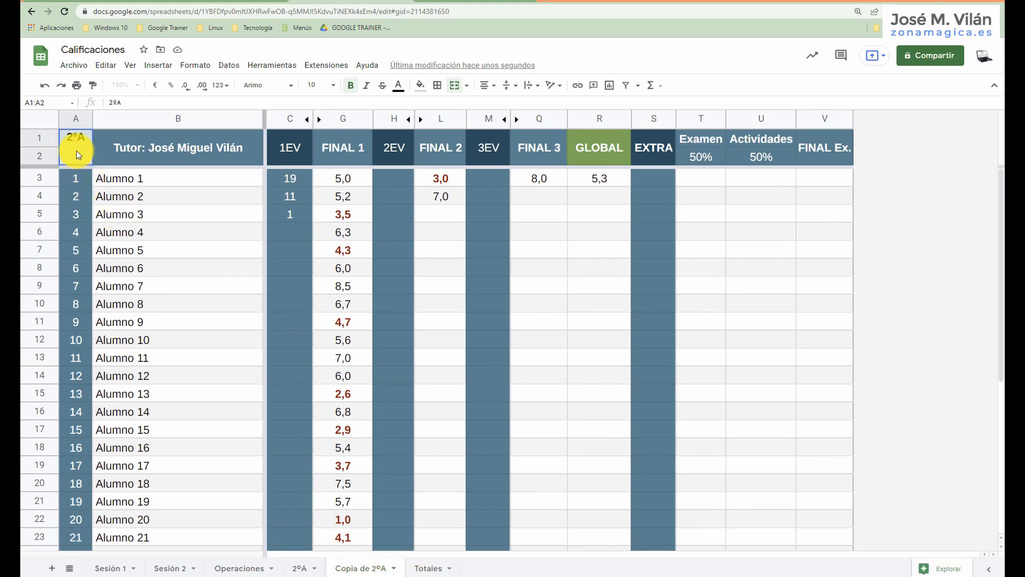
{"action": "double_click", "coordinate": [90, 140]}
{"action": "type", "text": "B"}
{"action": "left_click", "coordinate": [159, 154]}
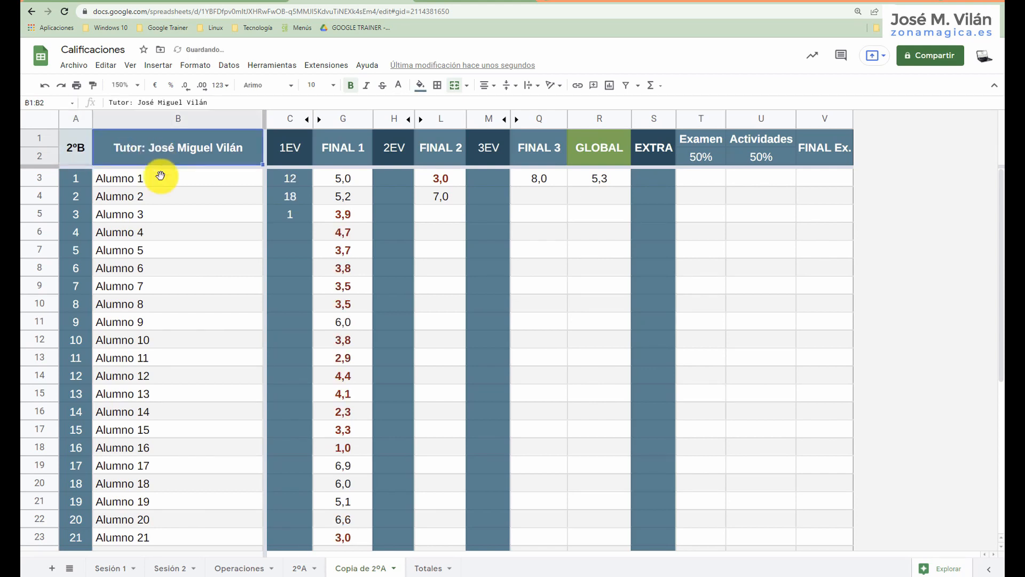
Rename the duplicated sheet as 2ºB.
{"action": "left_click", "coordinate": [394, 569]}
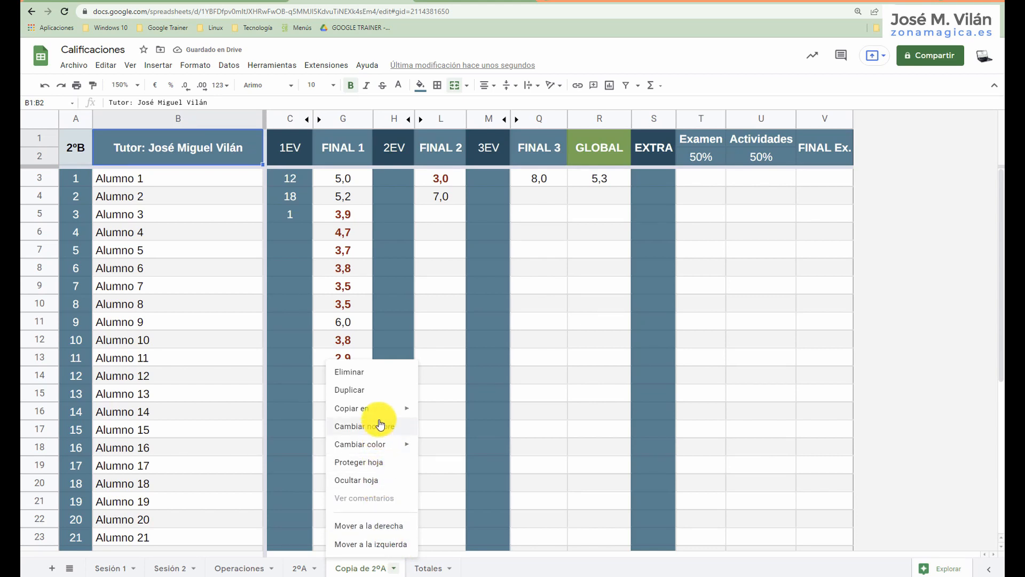
{"action": "double_click", "coordinate": [363, 569]}
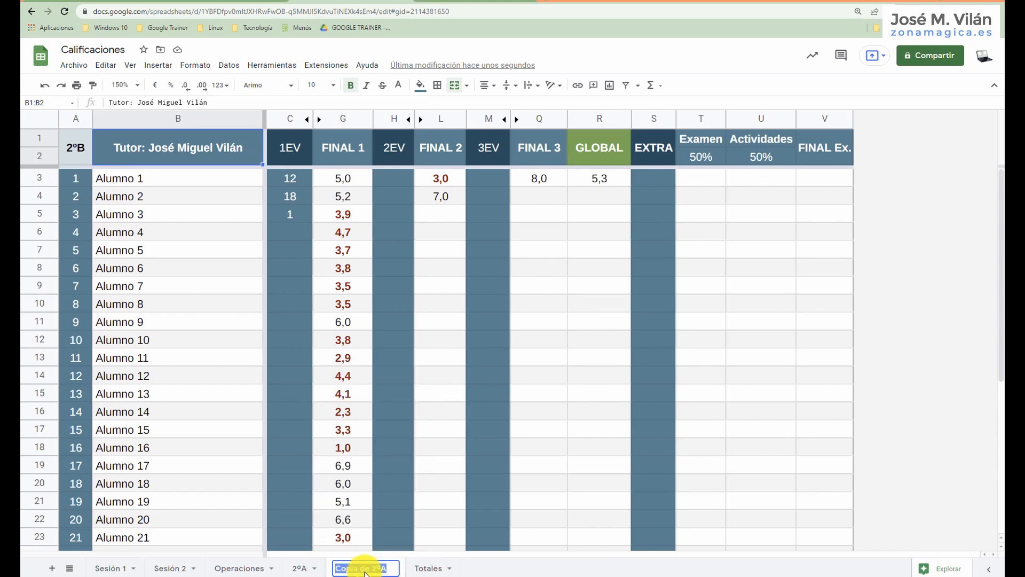
{"action": "type", "text": "2ºB"}
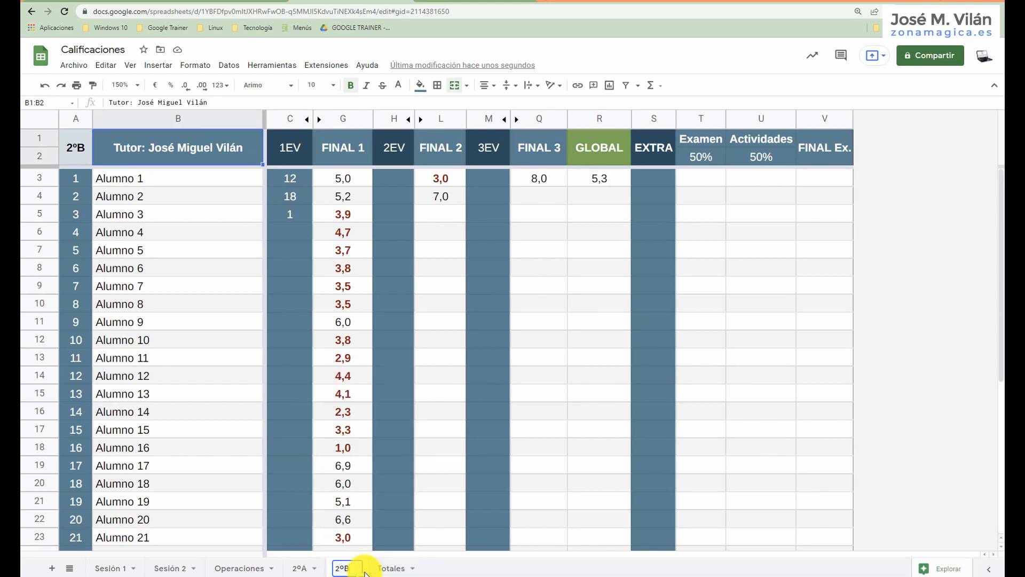
{"action": "key", "text": "Return"}
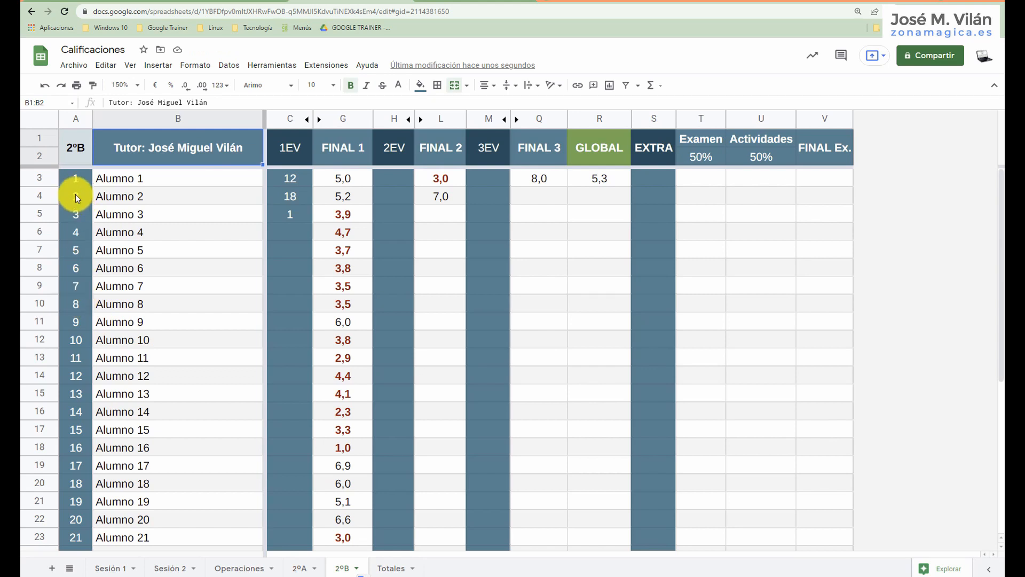
Replace the group heading in cell A1 of the 2ºB sheet with MATE.
{"action": "double_click", "coordinate": [79, 153]}
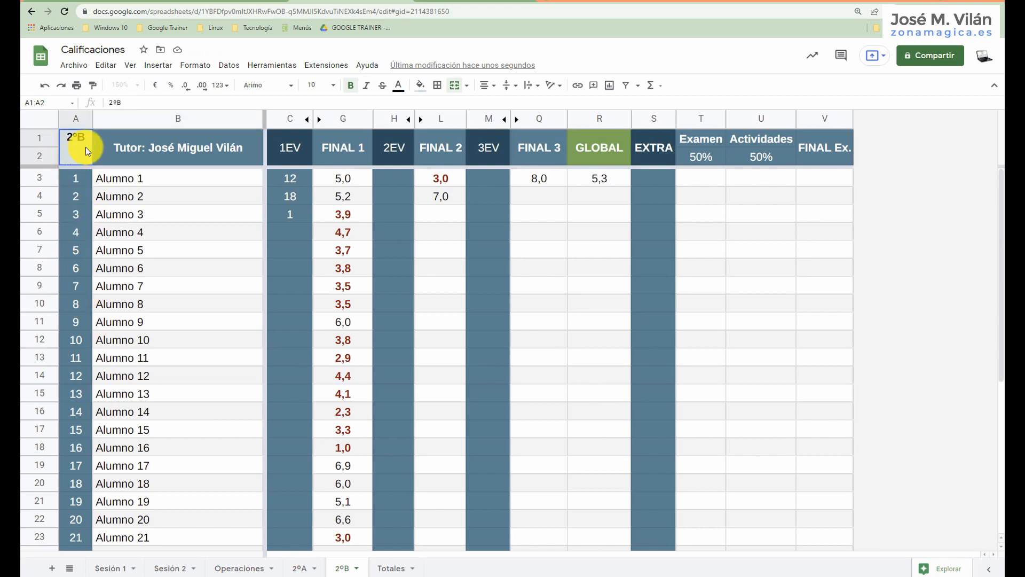
{"action": "left_click_drag", "start_coordinate": [87, 141], "coordinate": [64, 140]}
{"action": "type", "text": "MATE"}
{"action": "key", "text": "Return"}
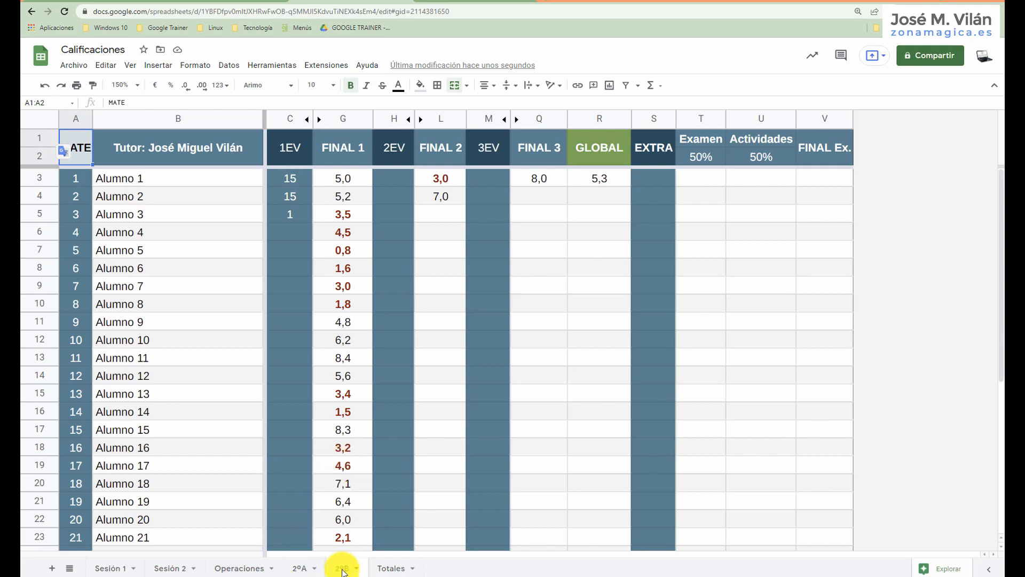
Move the 2ºB sheet ahead of Sesión 1 and back to its place between 2ºA and Totales.
{"action": "left_click_drag", "start_coordinate": [342, 571], "coordinate": [109, 568]}
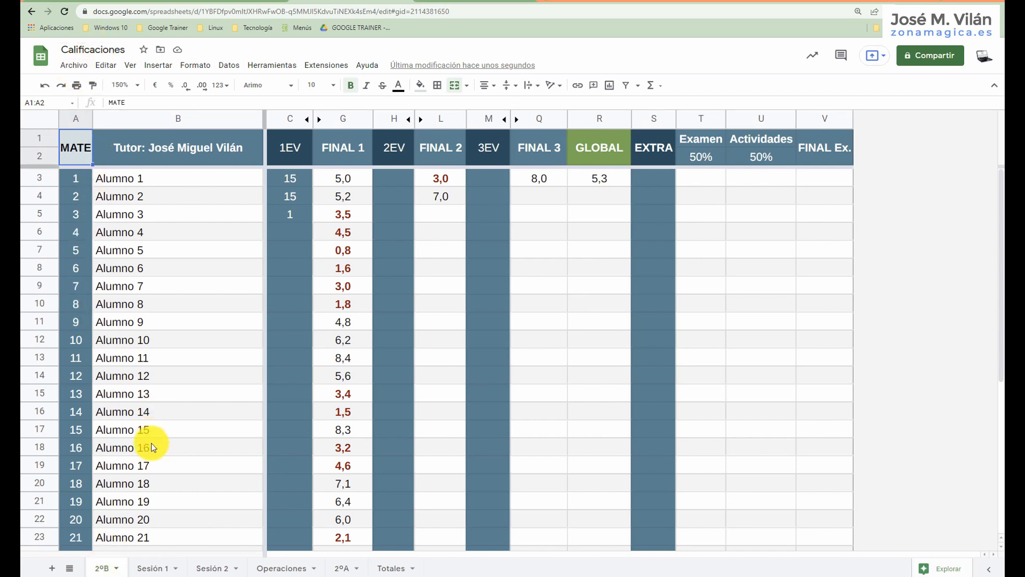
{"action": "left_click_drag", "start_coordinate": [103, 570], "coordinate": [342, 569]}
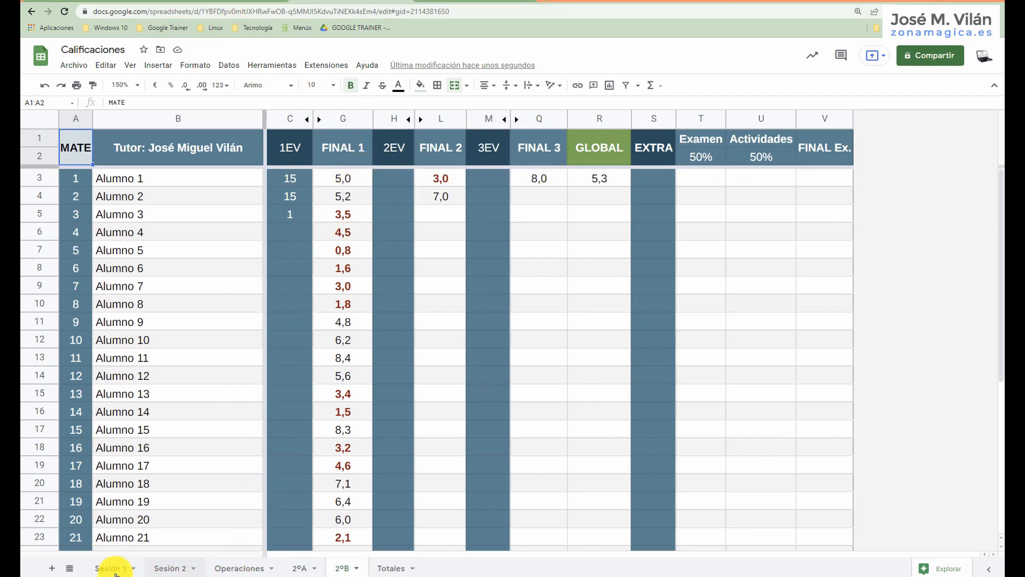
Re-enter the Total formula in cell B2 of the Totales sheet as =CONTARA('2ºA'!B3:B32).
{"action": "left_click", "coordinate": [394, 568]}
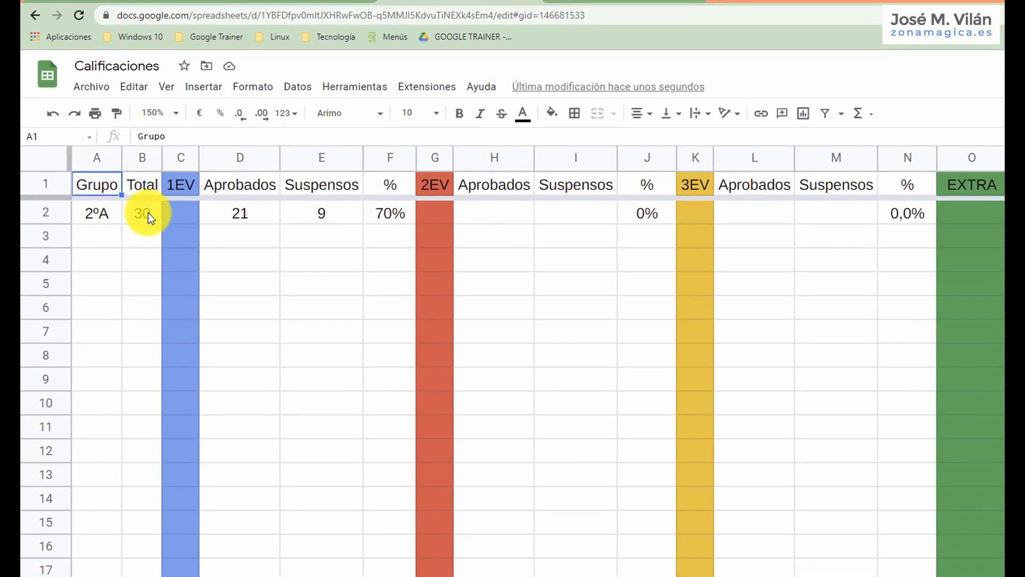
{"action": "left_click", "coordinate": [125, 180]}
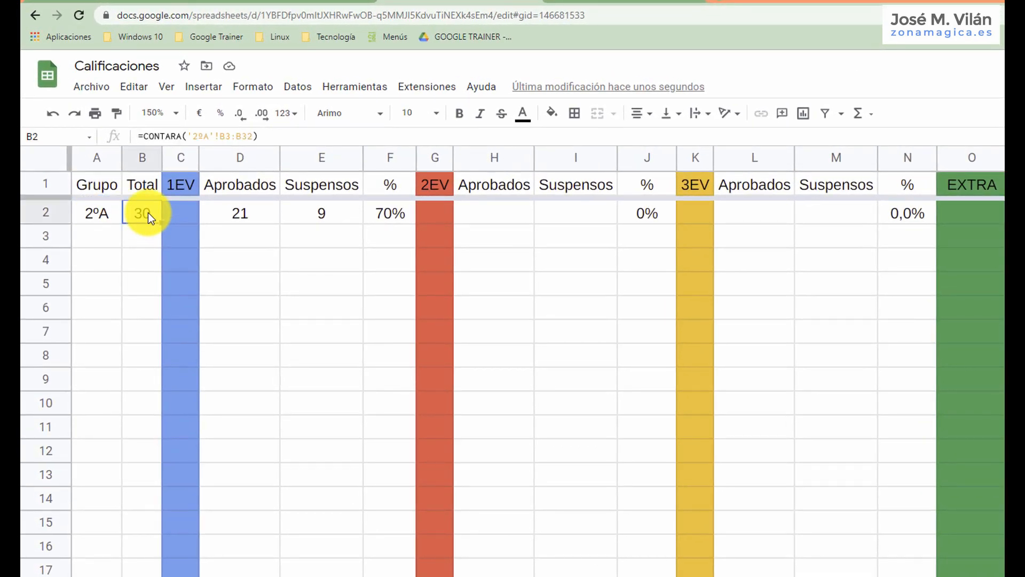
{"action": "left_click_drag", "start_coordinate": [265, 137], "coordinate": [119, 136]}
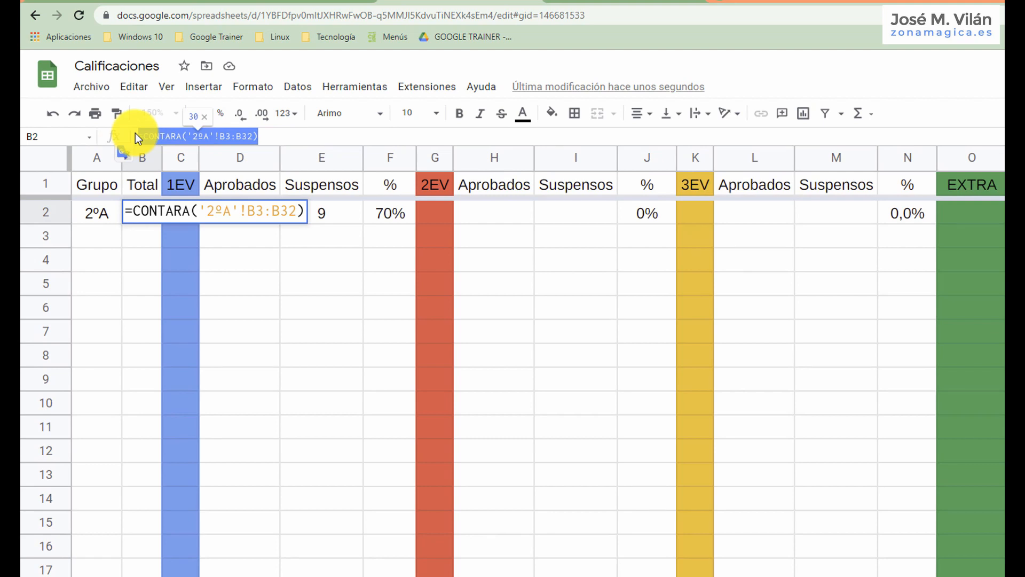
{"action": "key", "text": "ctrl+x"}
{"action": "type", "text": "="}
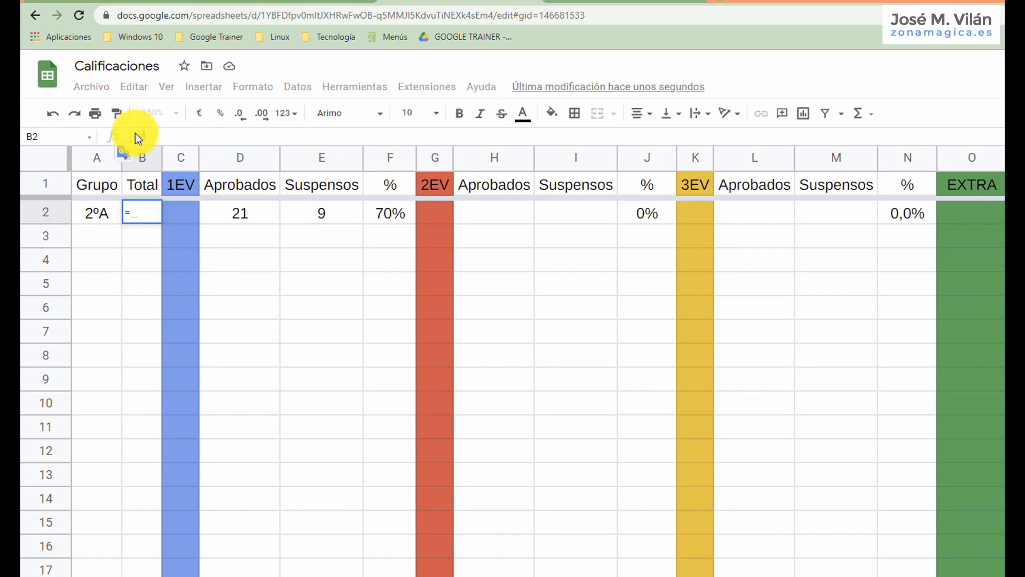
{"action": "type", "text": "CONTARA"}
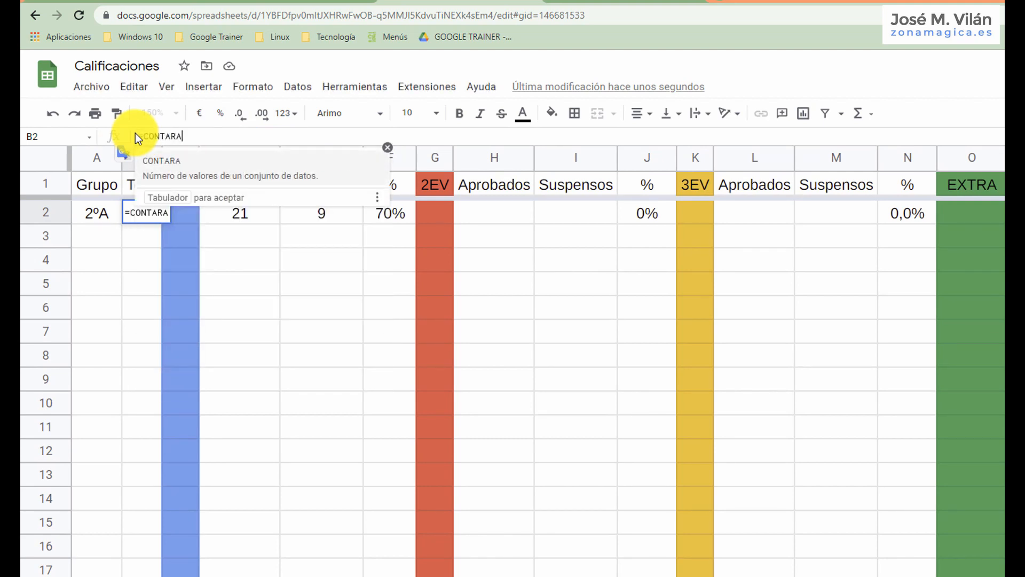
{"action": "key", "text": "Tab"}
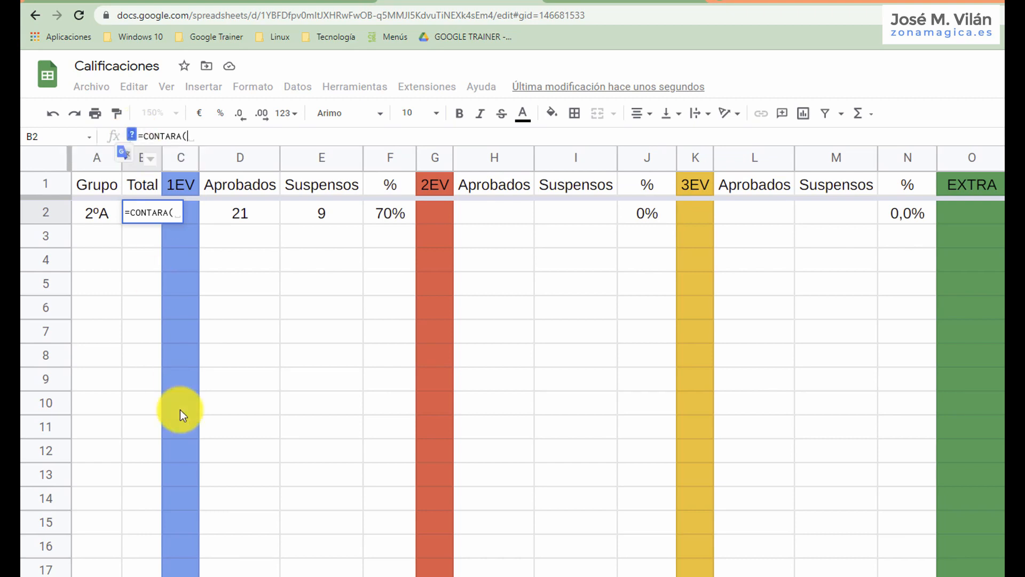
{"action": "left_click", "coordinate": [176, 574]}
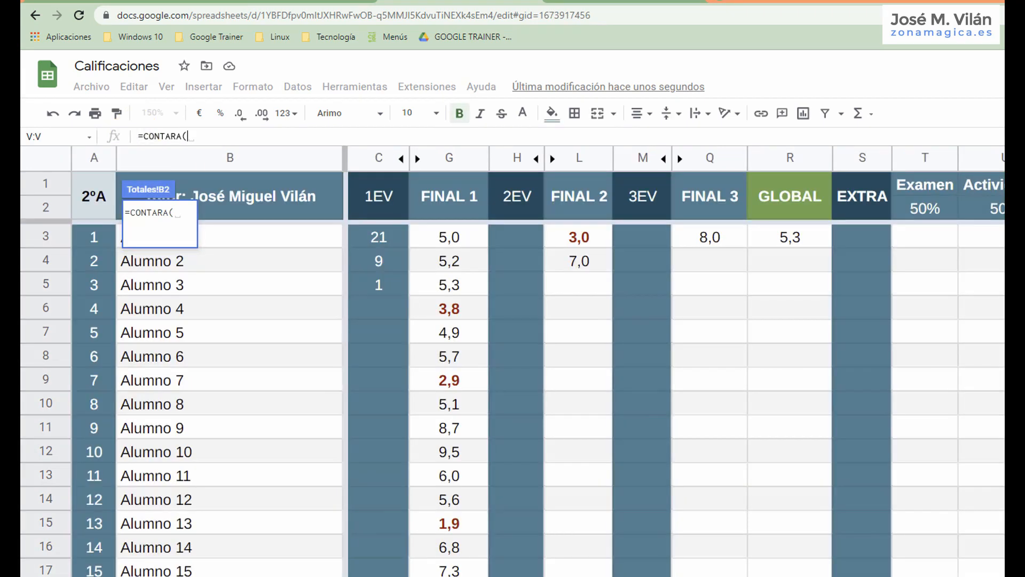
{"action": "left_click_drag", "start_coordinate": [233, 242], "coordinate": [230, 576]}
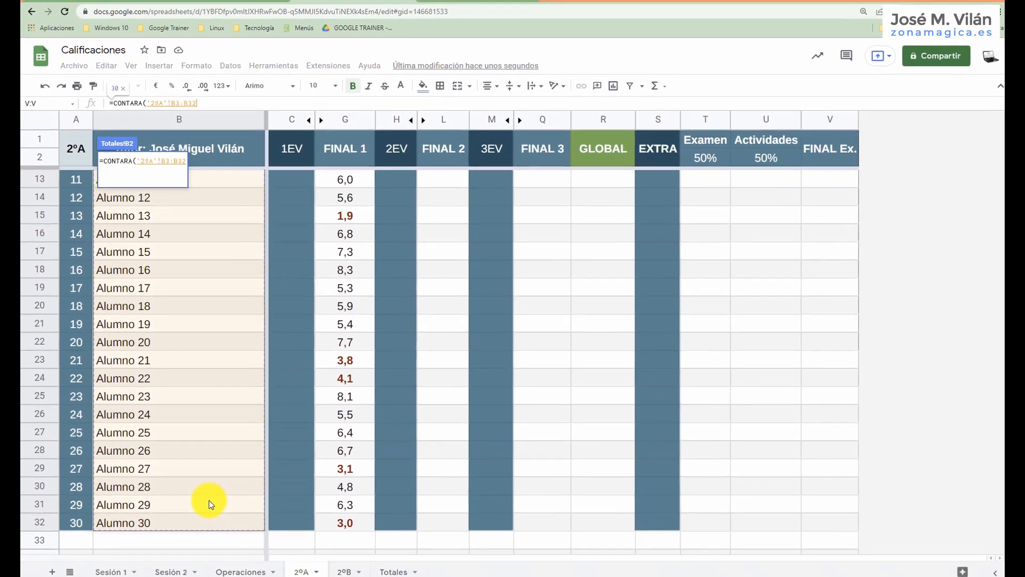
{"action": "key", "text": "Return"}
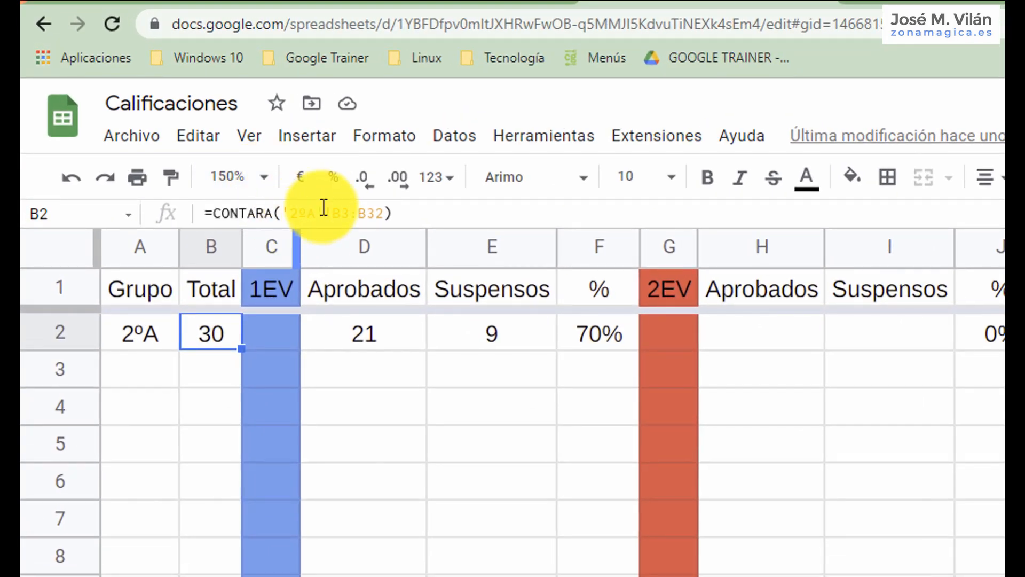
{"action": "double_click", "coordinate": [228, 325]}
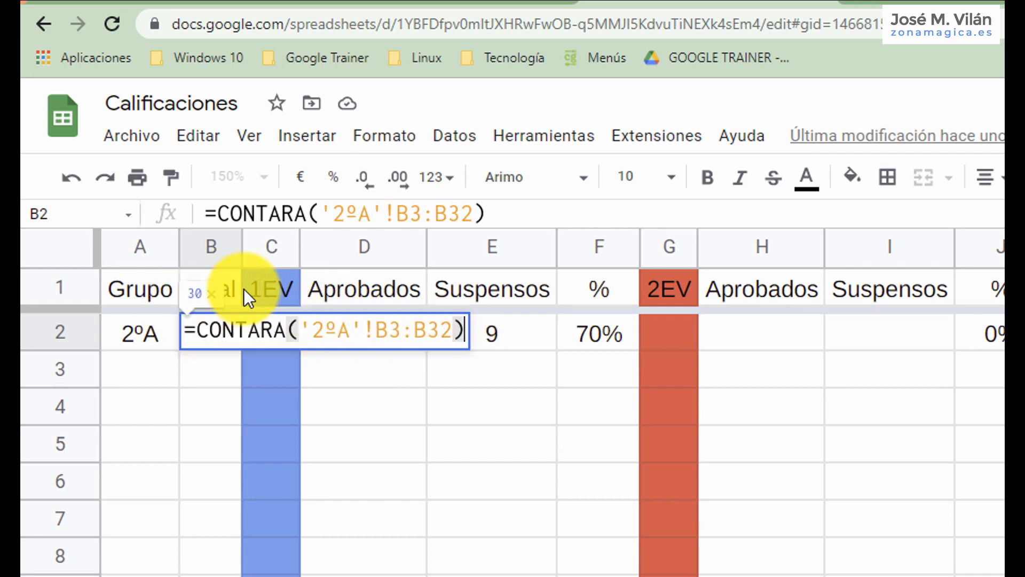
{"action": "key", "text": "Return"}
Examine the Aprobados and Suspensos cells in Totales and the counting formulas behind them in C3 and C4 of the 2ºA sheet.
{"action": "left_click", "coordinate": [373, 331]}
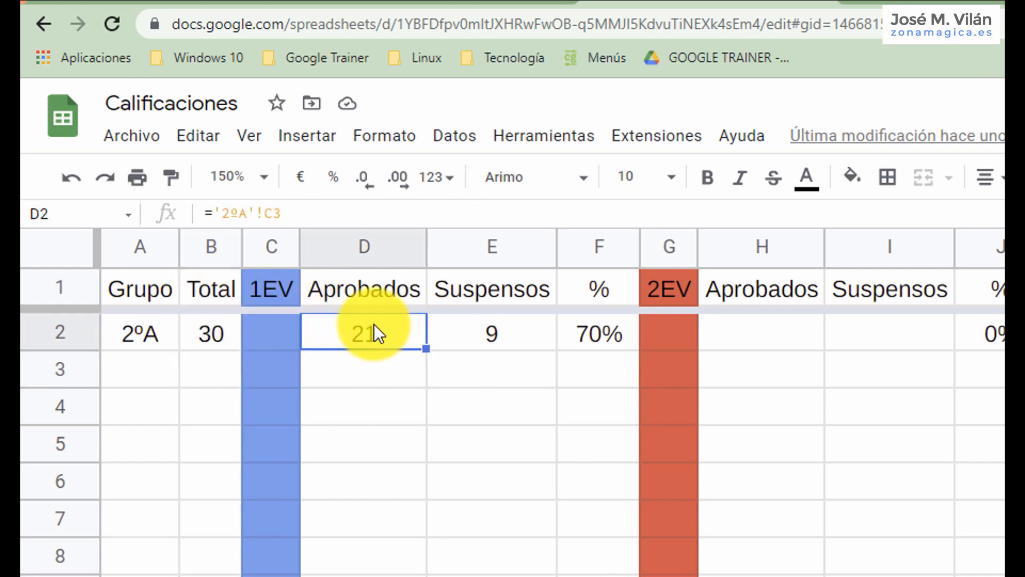
{"action": "left_click", "coordinate": [479, 329]}
{"action": "left_click", "coordinate": [362, 331]}
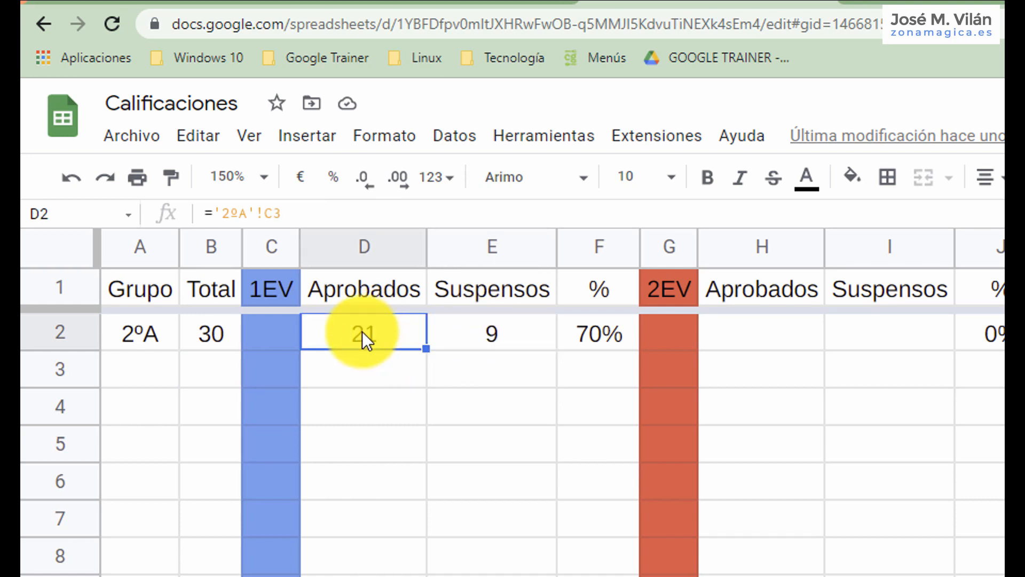
{"action": "left_click", "coordinate": [341, 574]}
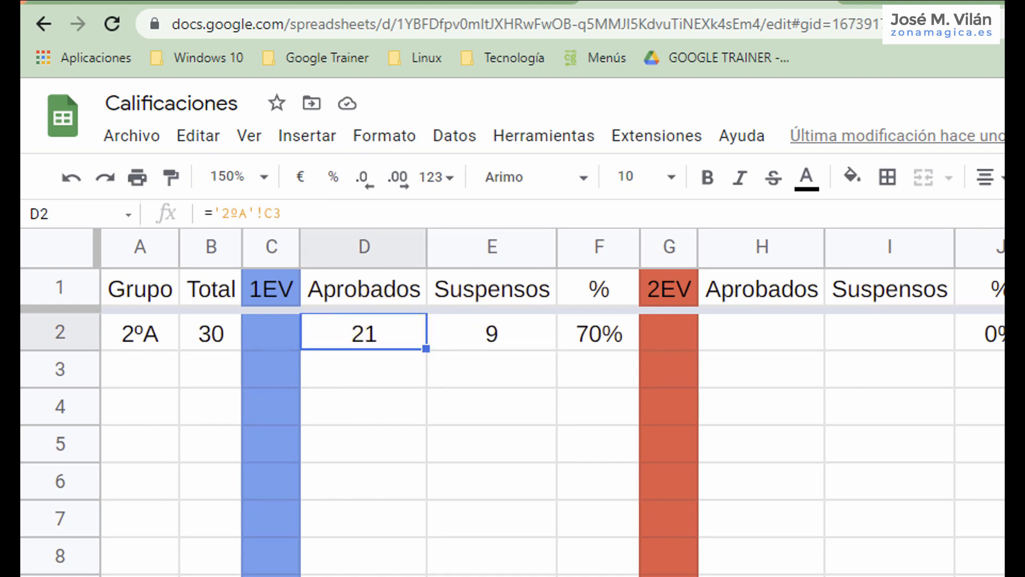
{"action": "scroll", "coordinate": [595, 447], "scroll_direction": "up", "scroll_amount": 3}
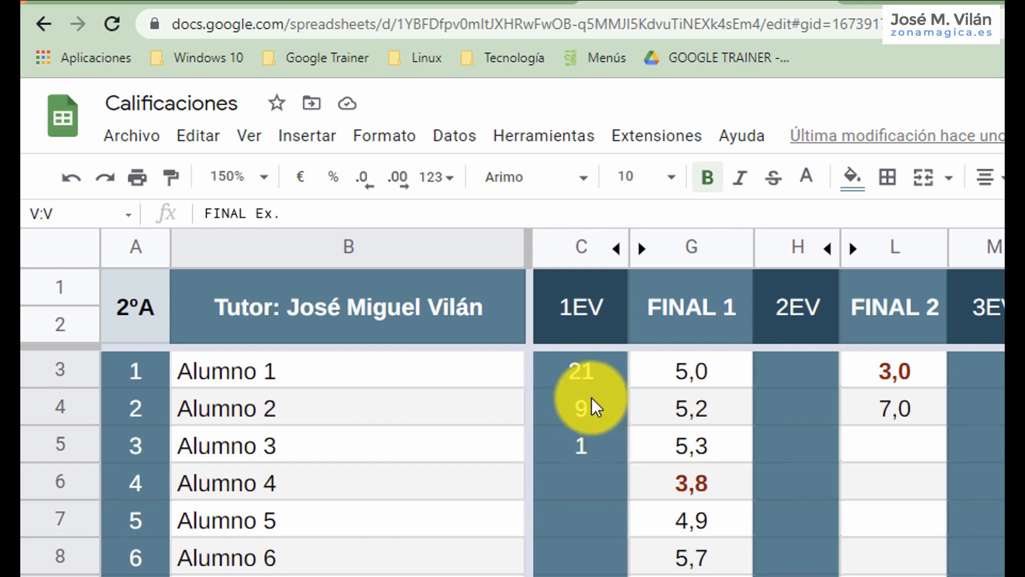
{"action": "left_click", "coordinate": [582, 373]}
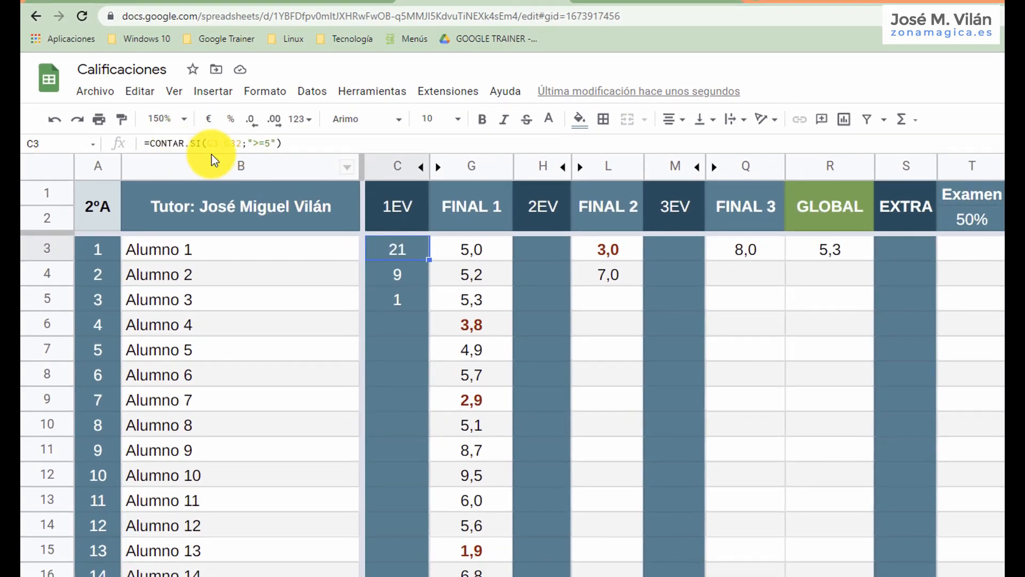
{"action": "left_click", "coordinate": [408, 271]}
{"action": "left_click", "coordinate": [403, 244]}
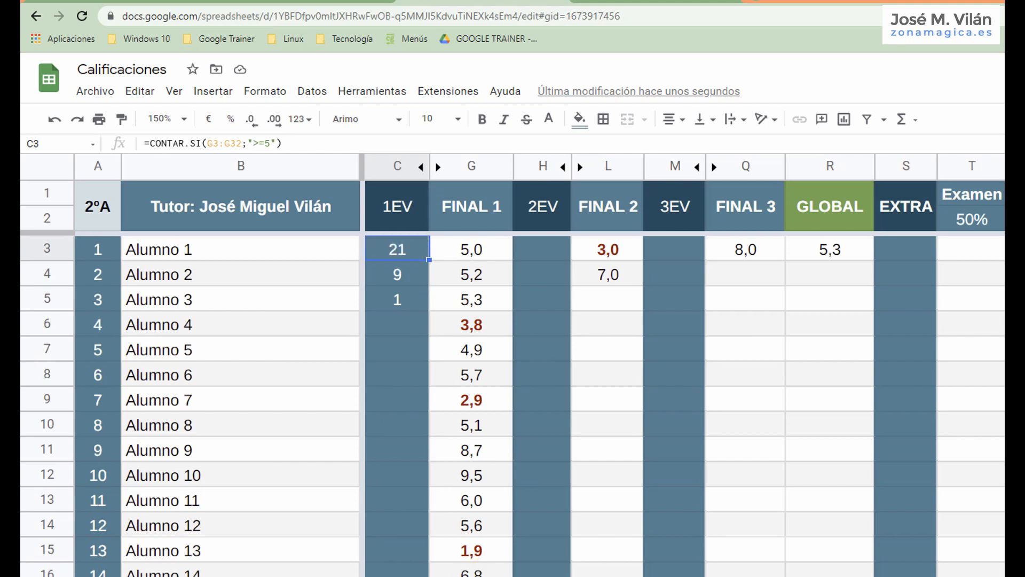
Clear the 1EV Aprobados cell D2 in Totales and link it again to cell C3 of the 2ºA sheet.
{"action": "key", "text": "ctrl+shift+Page_Down"}
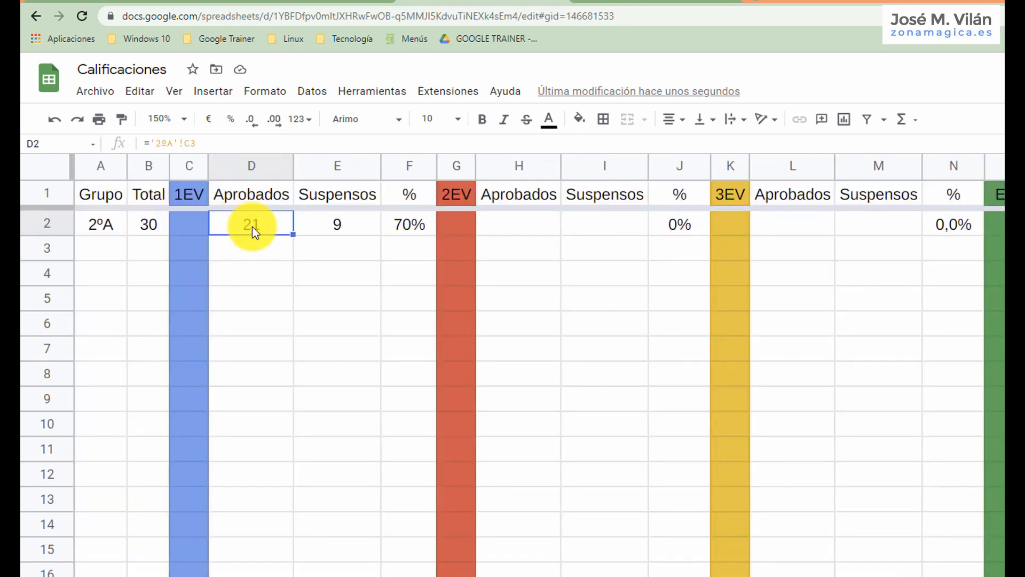
{"action": "key", "text": "Delete"}
{"action": "double_click", "coordinate": [258, 219]}
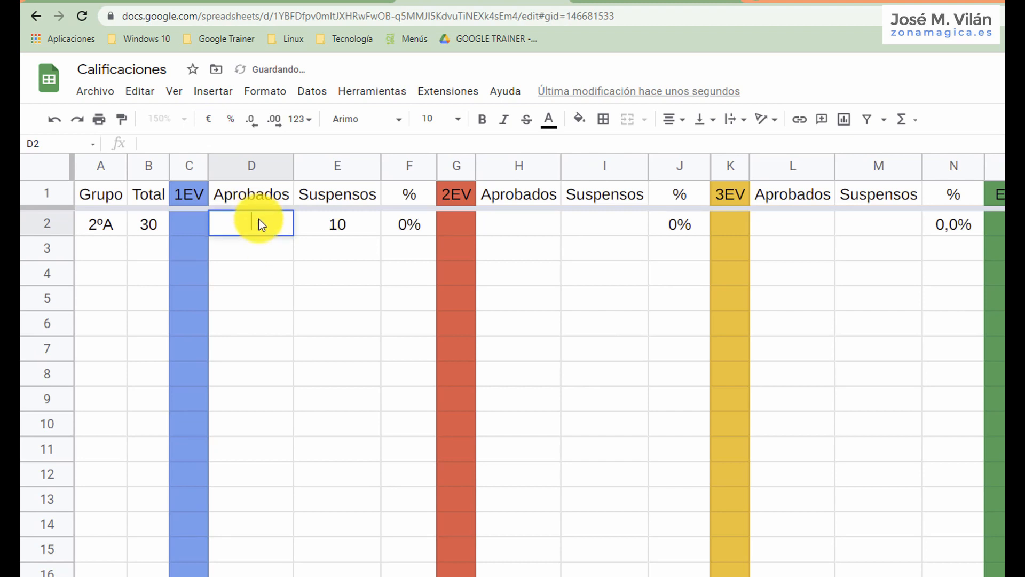
{"action": "type", "text": "="}
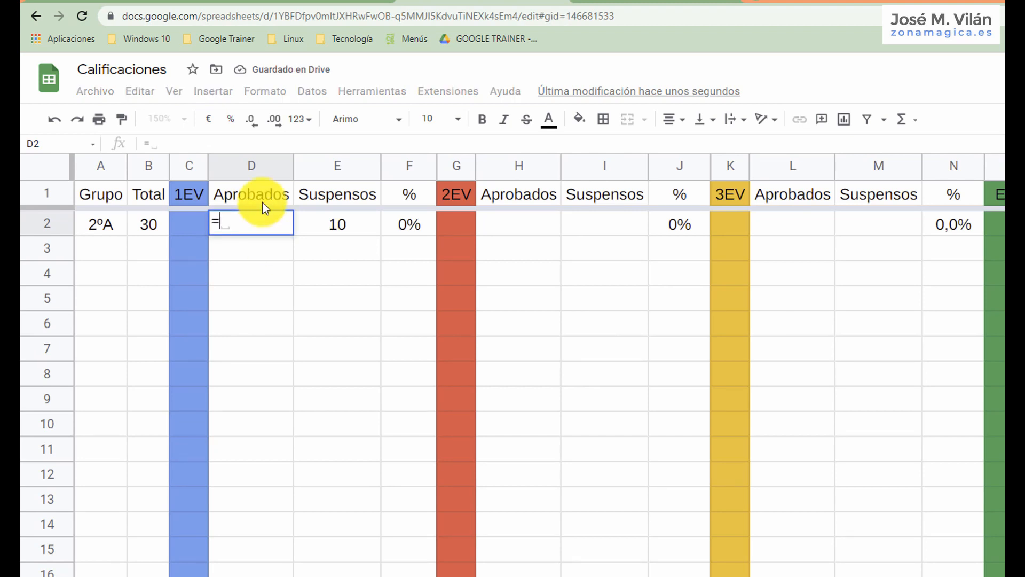
{"action": "left_click", "coordinate": [409, 575]}
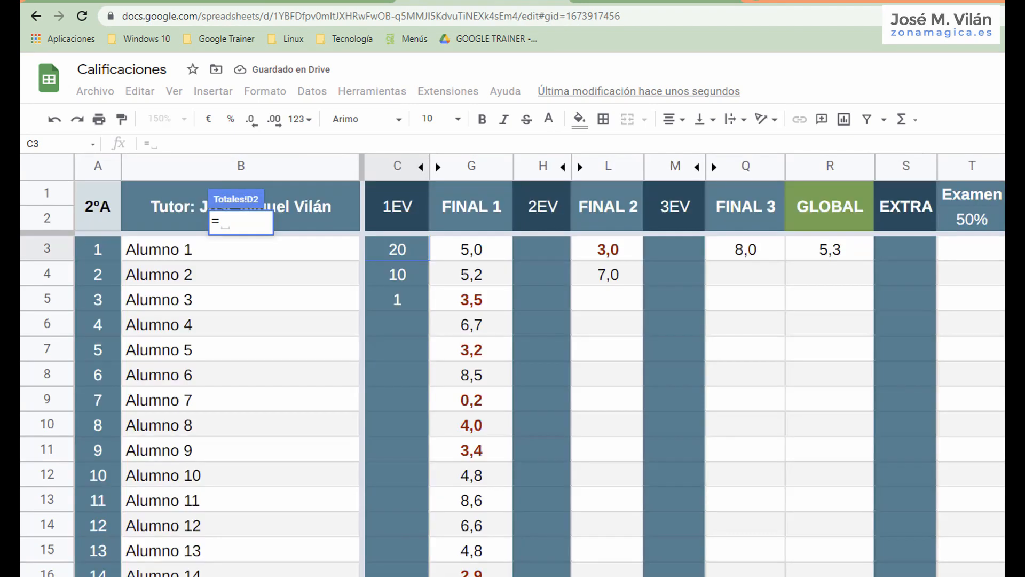
{"action": "left_click", "coordinate": [407, 251]}
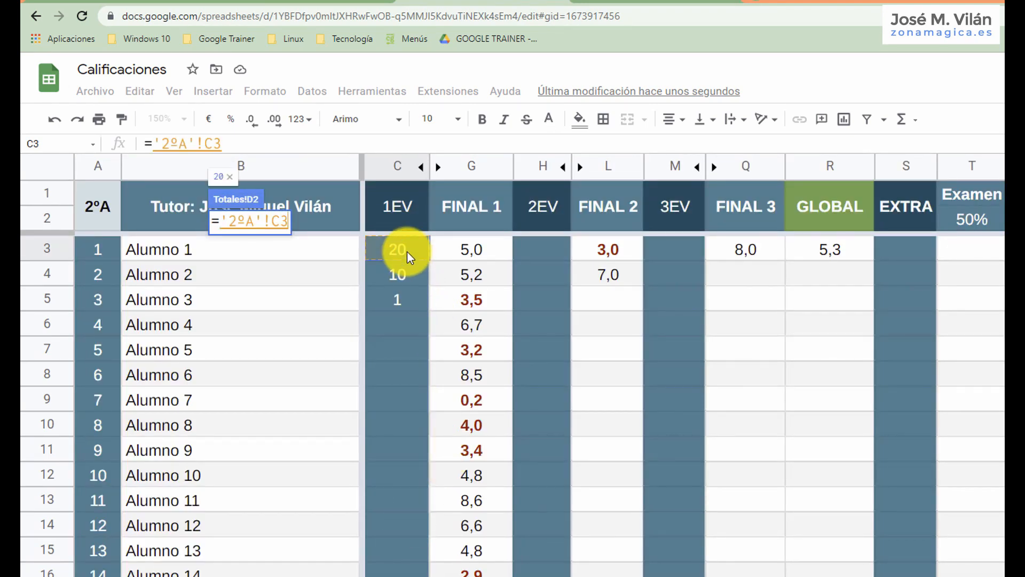
{"action": "key", "text": "Return"}
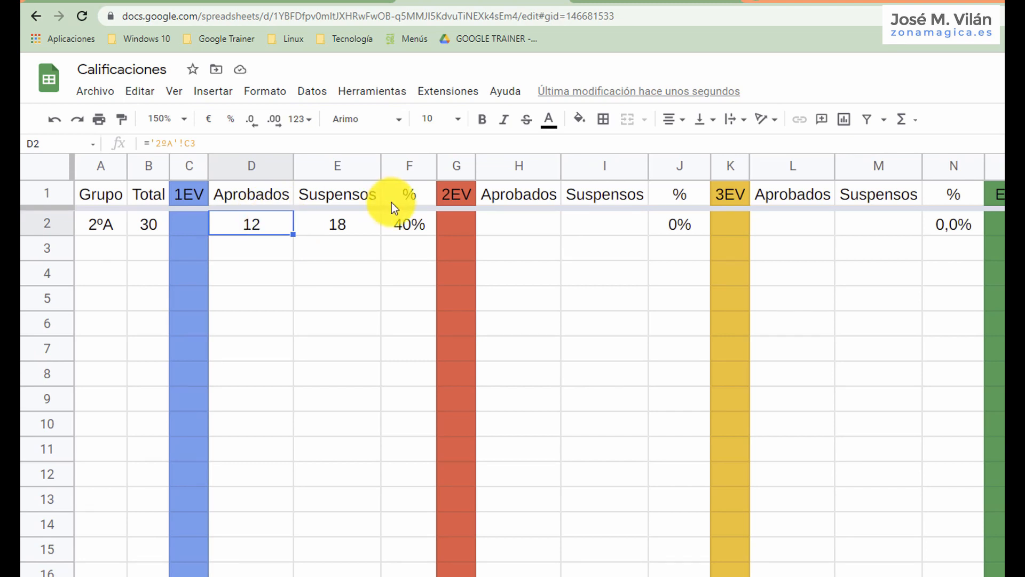
Rebuild the 1EV percentage formula in cell F2 as =D2/B2.
{"action": "left_click", "coordinate": [410, 226]}
{"action": "left_click_drag", "start_coordinate": [181, 143], "coordinate": [127, 133]}
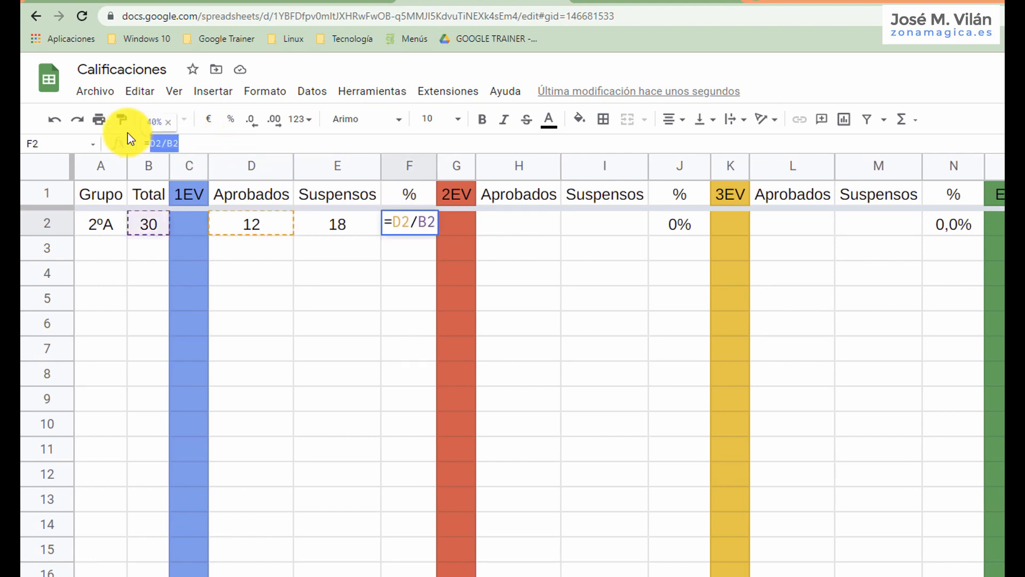
{"action": "key", "text": "ctrl+x"}
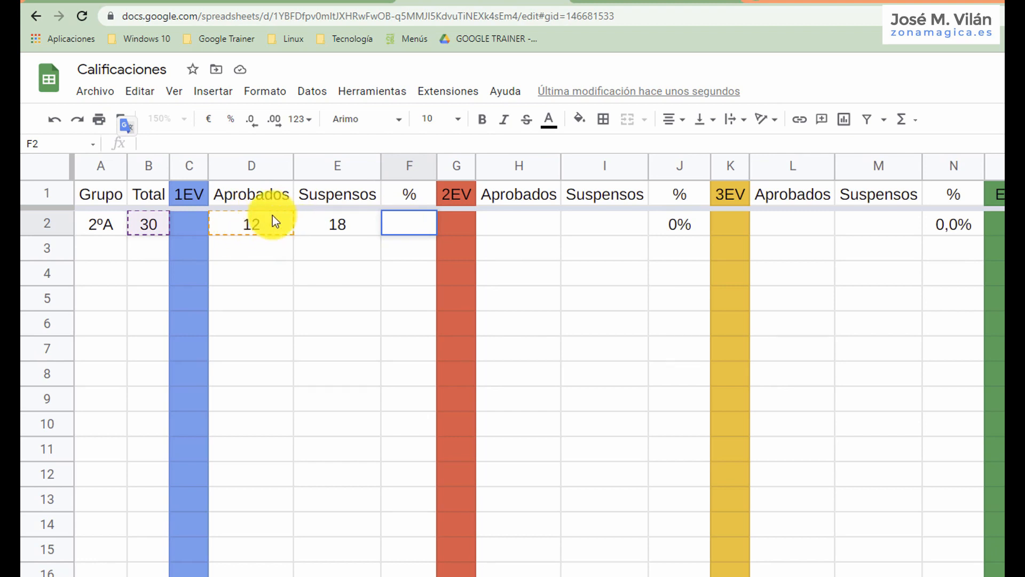
{"action": "type", "text": "="}
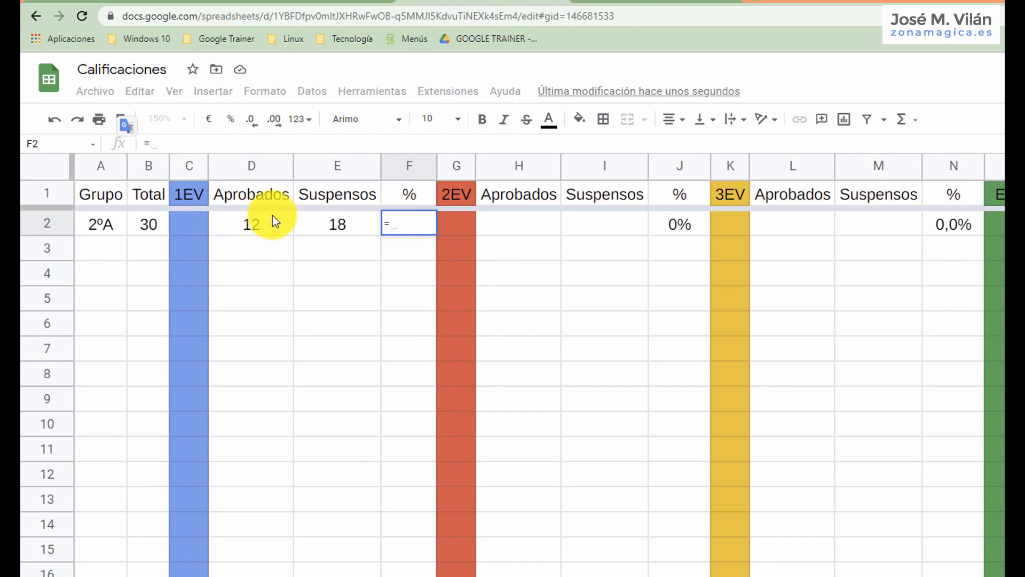
{"action": "left_click", "coordinate": [275, 223]}
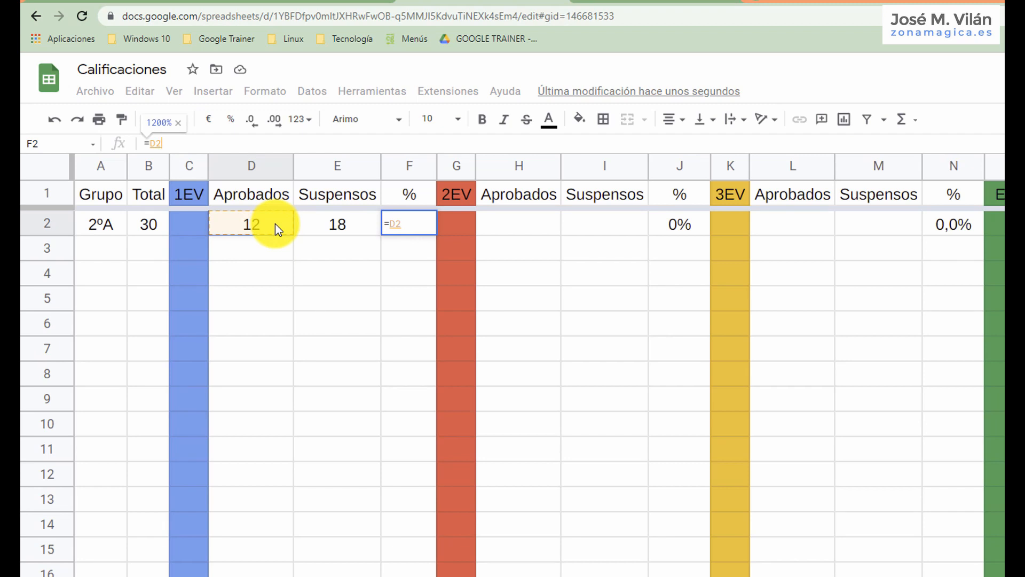
{"action": "type", "text": "/"}
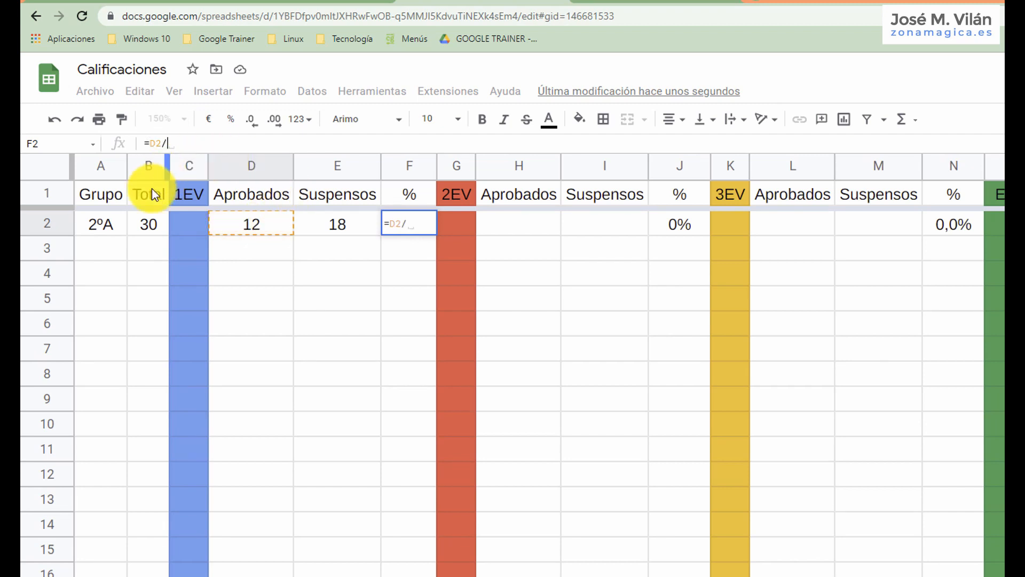
{"action": "left_click", "coordinate": [152, 223]}
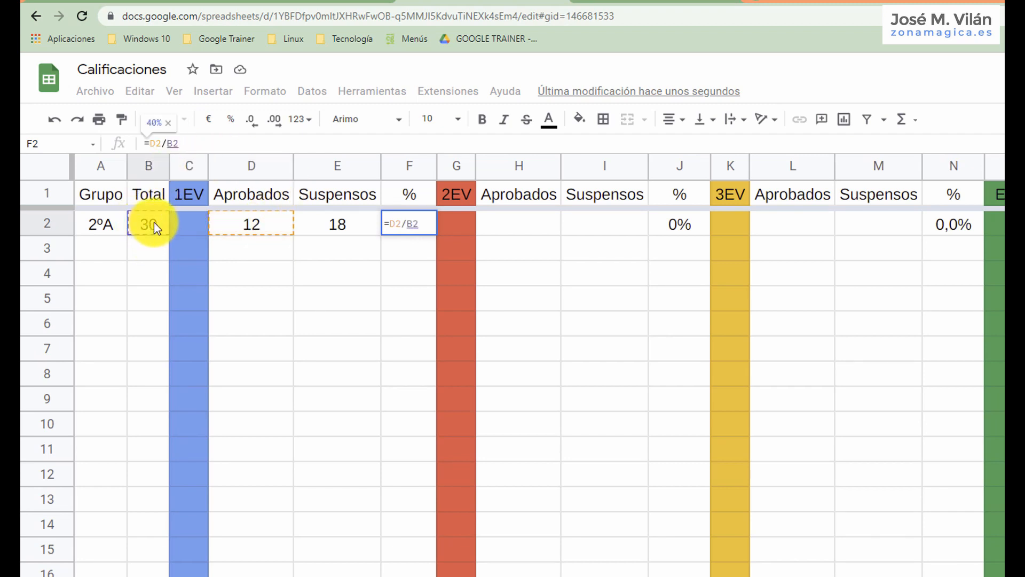
{"action": "key", "text": "Return"}
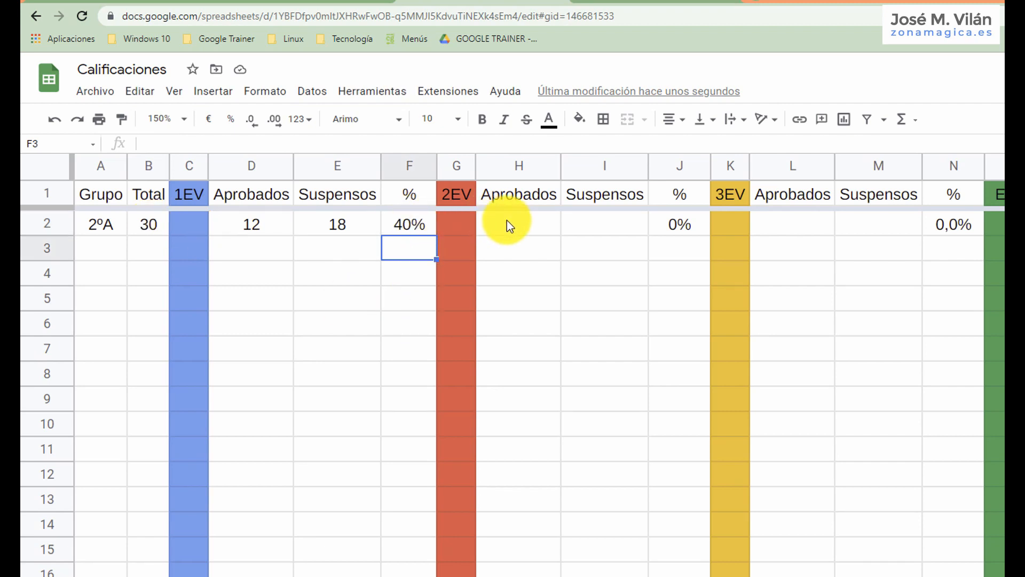
Enter =D2/B2 in cell G2 under 2EV and widen column G to show the full decimal result.
{"action": "left_click", "coordinate": [467, 224]}
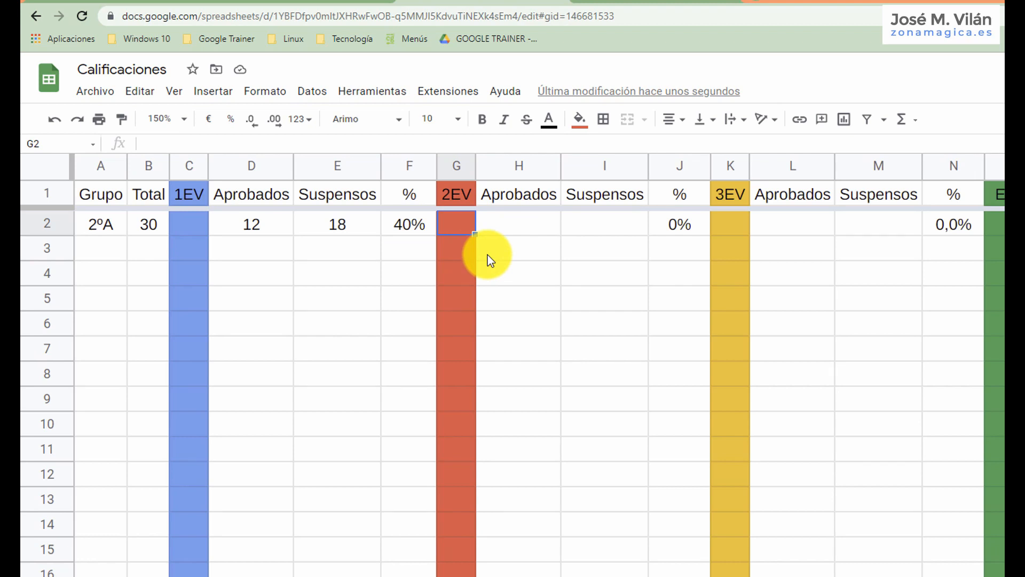
{"action": "type", "text": "="}
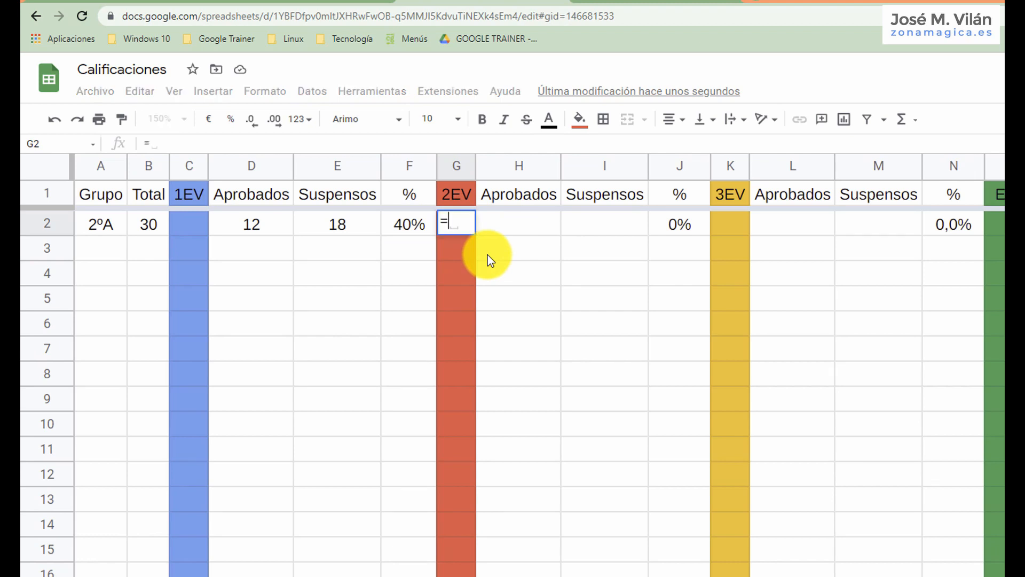
{"action": "left_click", "coordinate": [270, 225]}
{"action": "type", "text": "/"}
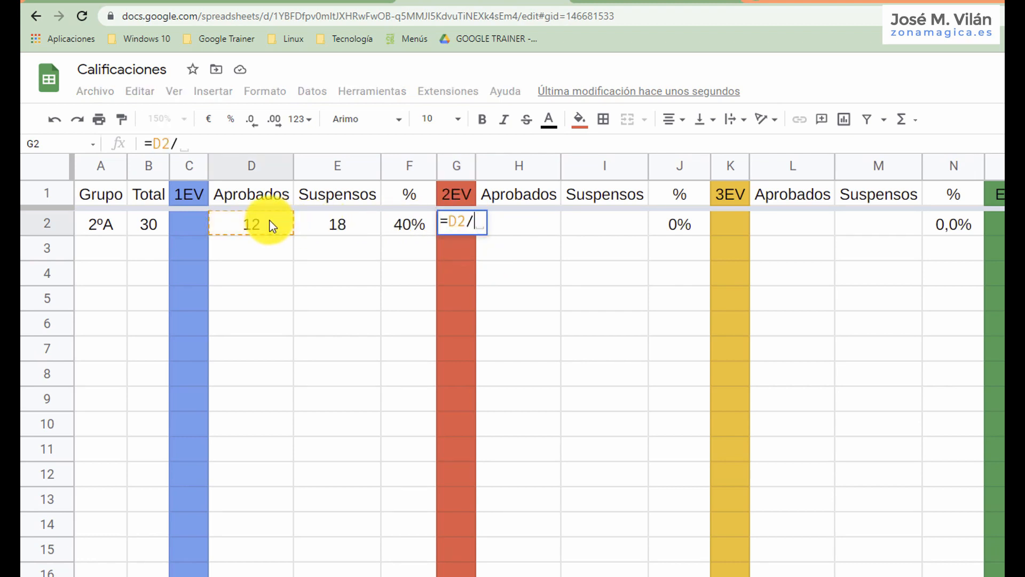
{"action": "left_click", "coordinate": [152, 222]}
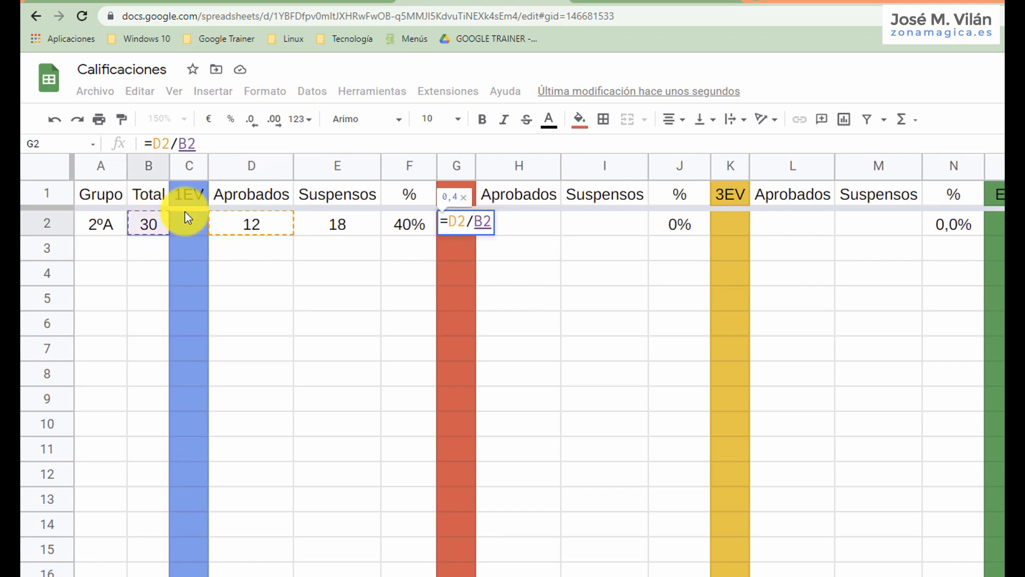
{"action": "key", "text": "Return"}
{"action": "left_click_drag", "start_coordinate": [473, 170], "coordinate": [594, 182]}
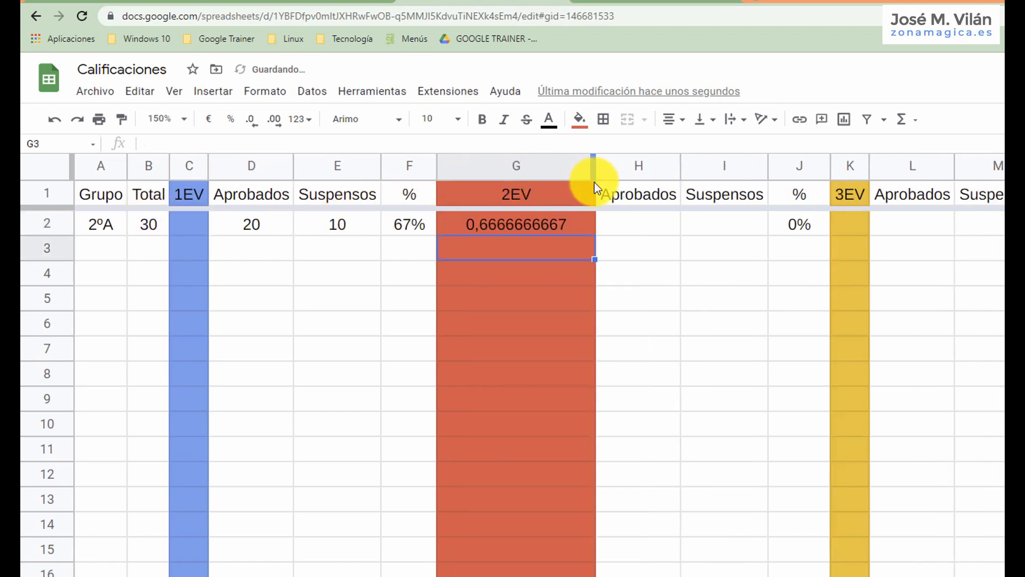
{"action": "left_click", "coordinate": [513, 225]}
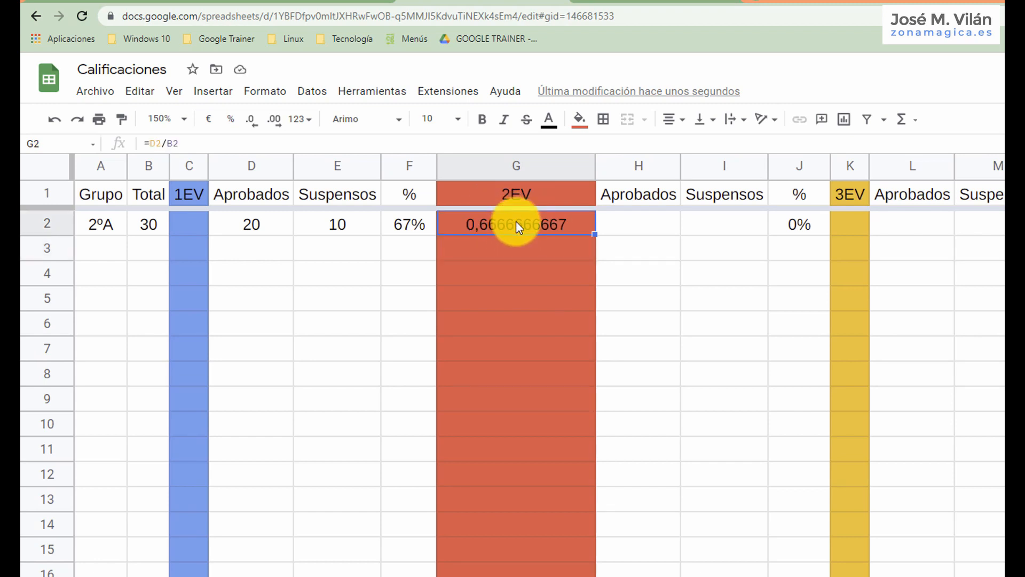
Format cell G2 under 2EV as a percentage without decimals and narrow column G to fit it.
{"action": "left_click", "coordinate": [231, 128]}
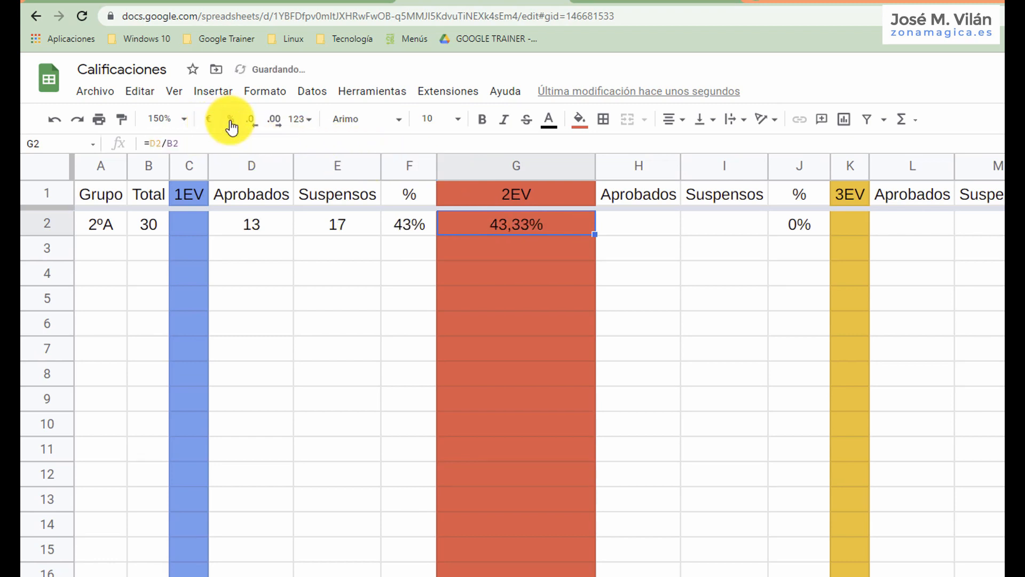
{"action": "left_click_drag", "start_coordinate": [594, 165], "coordinate": [521, 165]}
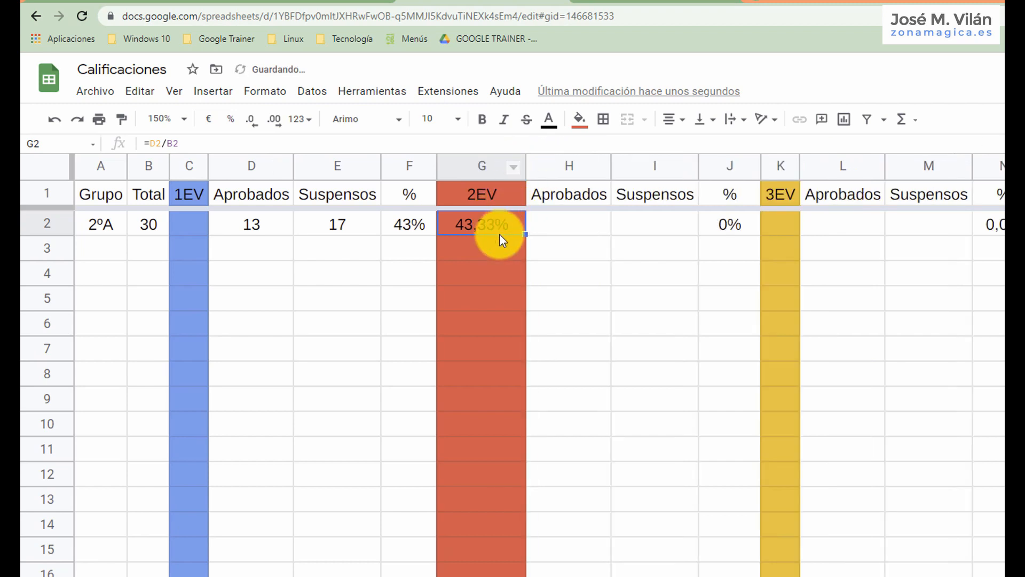
{"action": "left_click", "coordinate": [254, 123]}
{"action": "left_click", "coordinate": [255, 124]}
{"action": "left_click", "coordinate": [255, 126]}
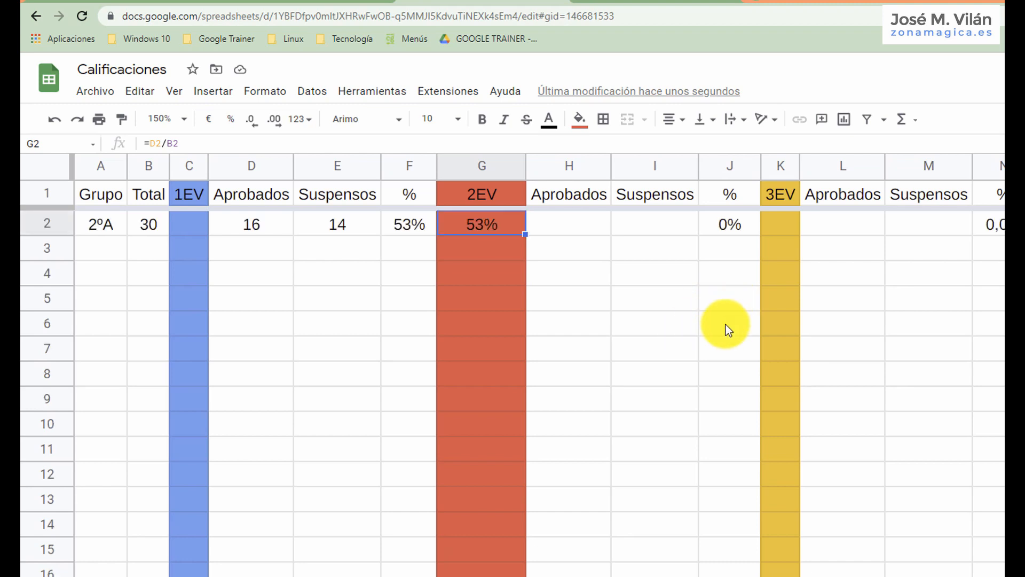
View the full Totales table and chart at 75% zoom, and open the Operaciones sheet enlarged to 200%.
{"action": "left_click", "coordinate": [182, 120]}
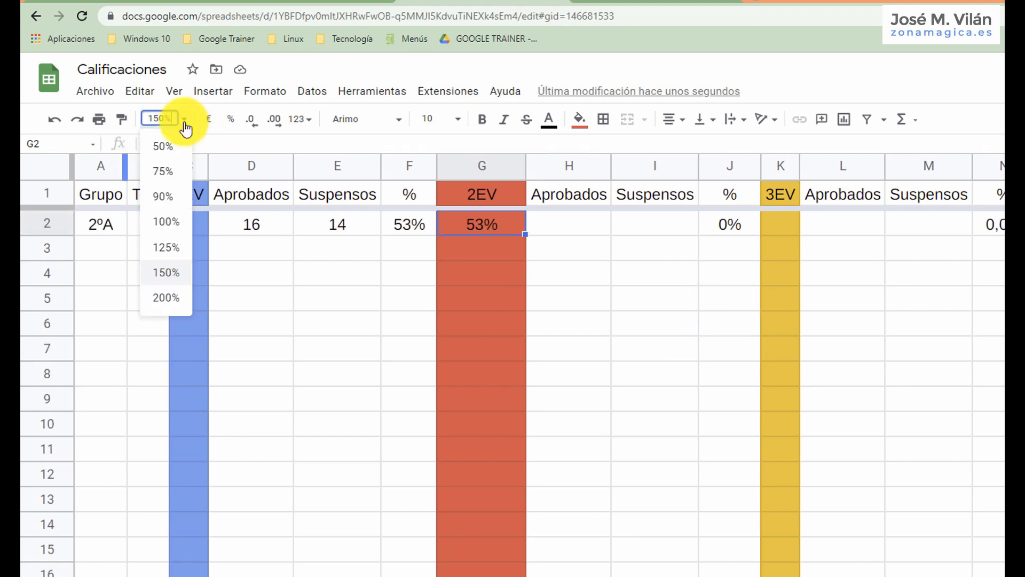
{"action": "left_click", "coordinate": [168, 172]}
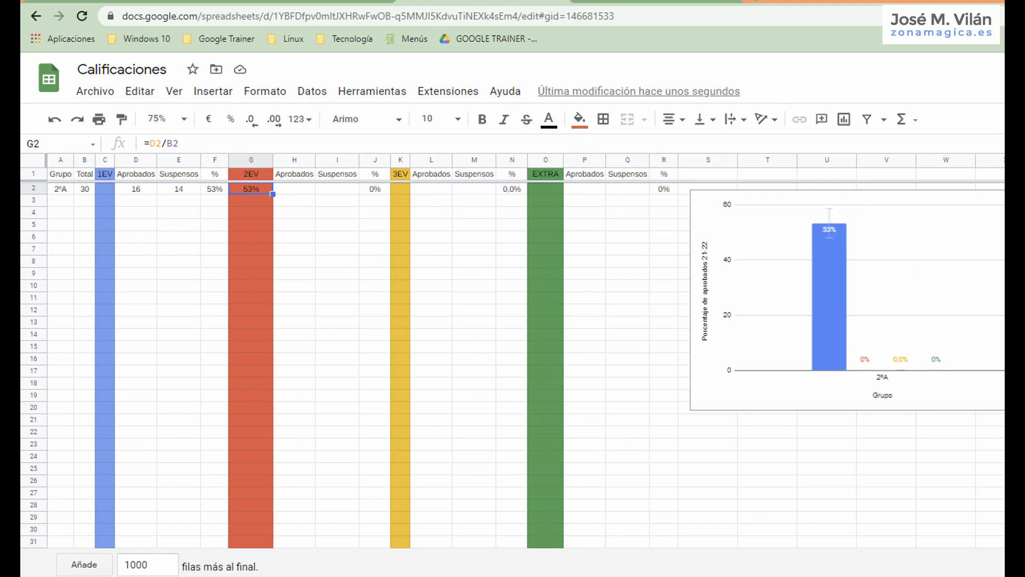
{"action": "left_click", "coordinate": [454, 576]}
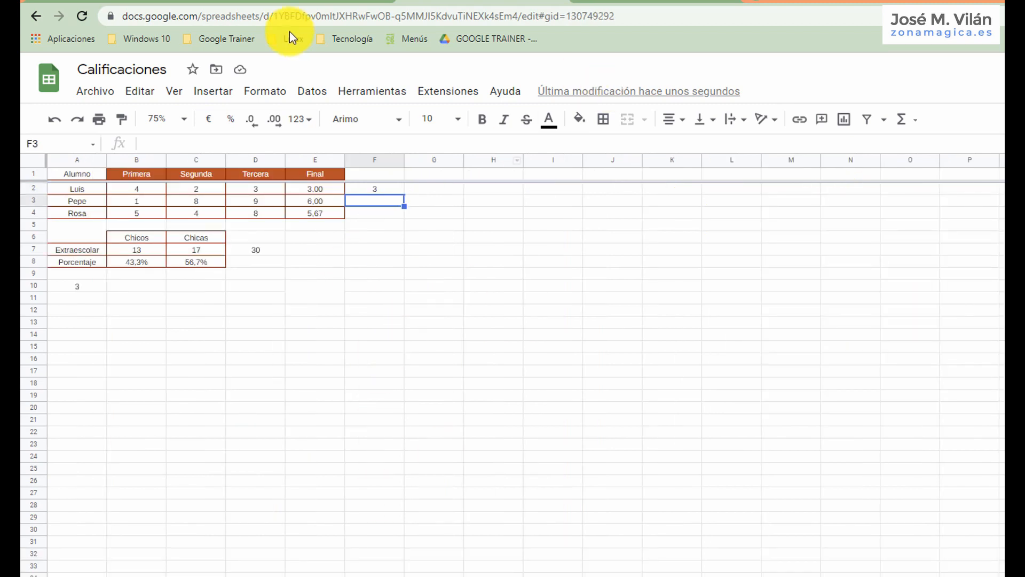
{"action": "left_click", "coordinate": [171, 119]}
{"action": "left_click", "coordinate": [163, 270]}
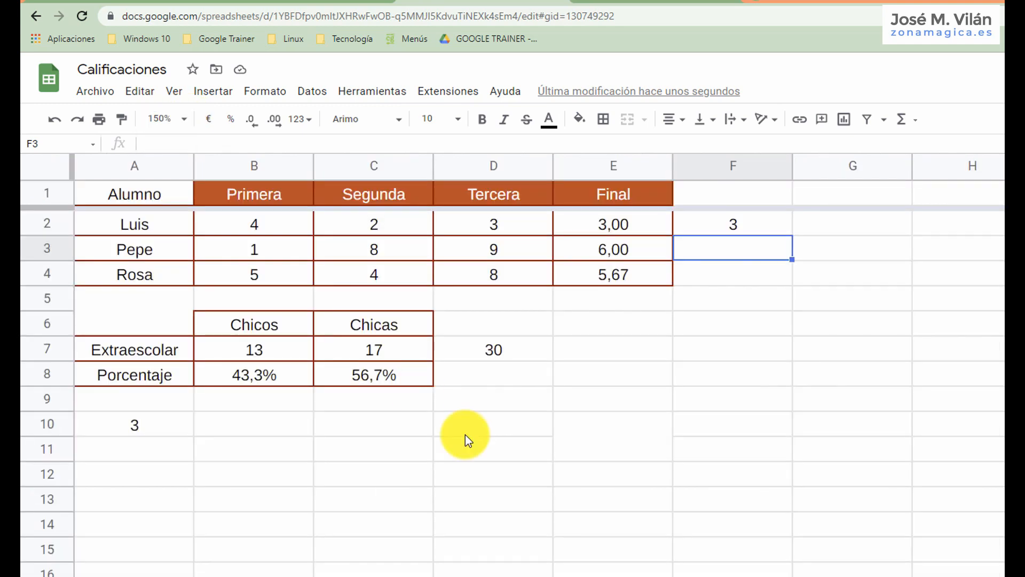
{"action": "left_click", "coordinate": [183, 118]}
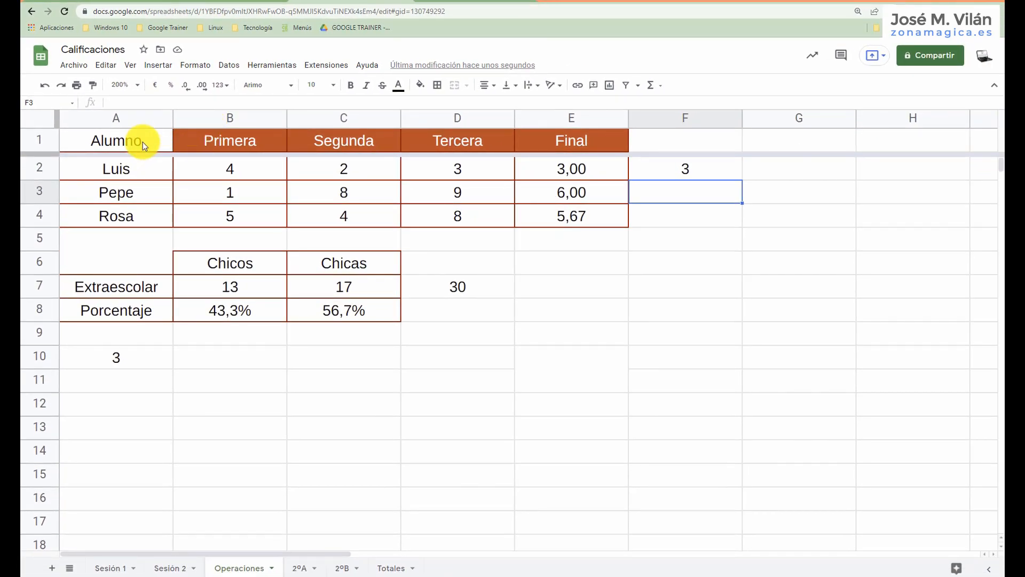
Insert a column chart from the Alumno range A1:A4 and the Final range E1:E4, and close the chart editor.
{"action": "left_click_drag", "start_coordinate": [142, 142], "coordinate": [142, 218]}
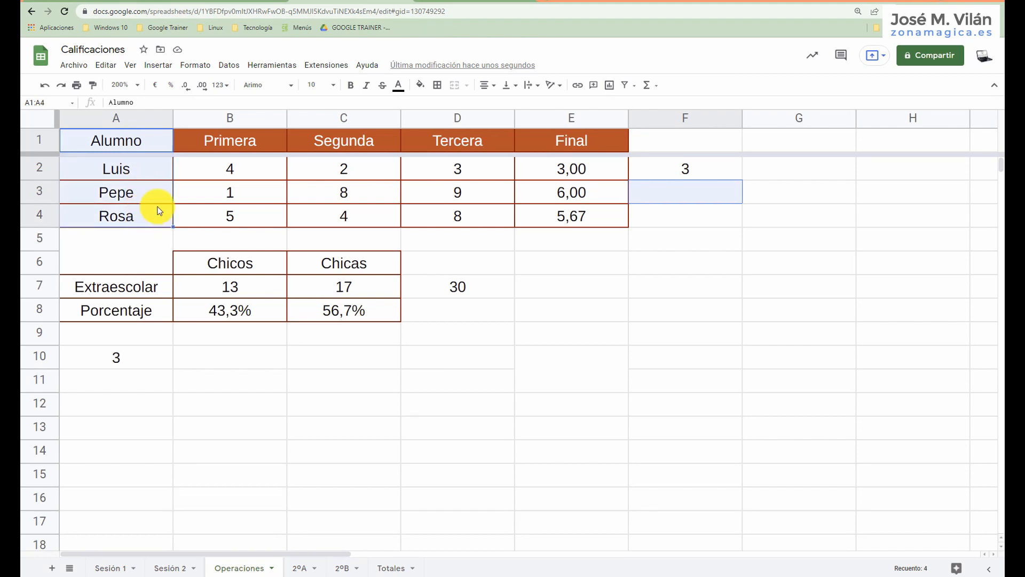
{"action": "left_click_drag", "start_coordinate": [555, 133], "coordinate": [548, 209]}
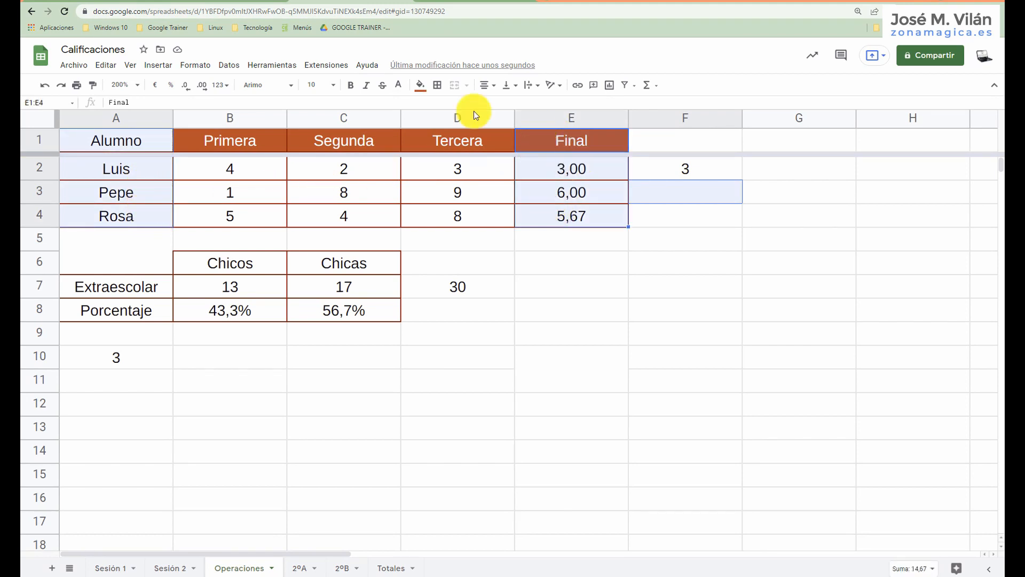
{"action": "left_click", "coordinate": [160, 64]}
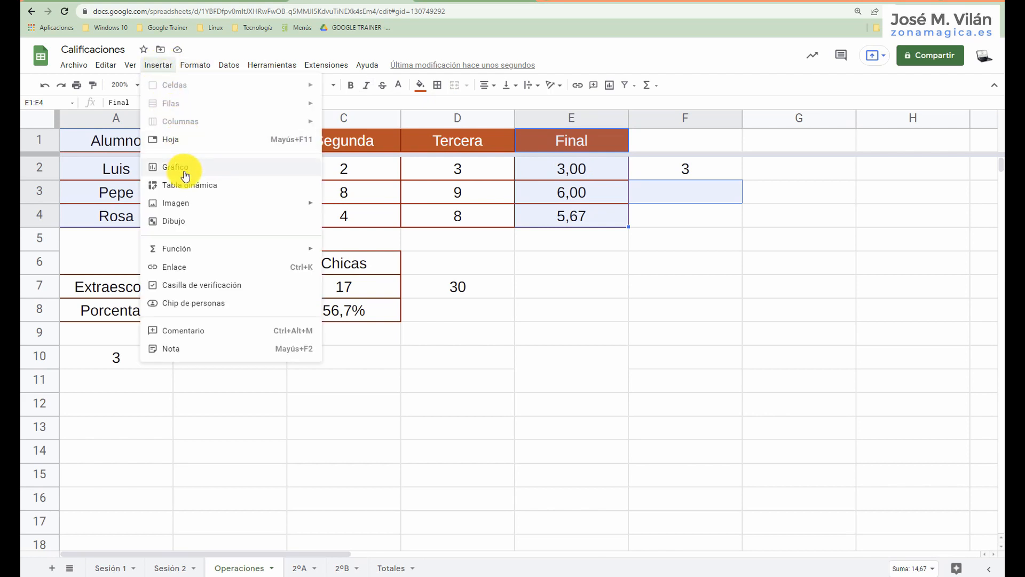
{"action": "key", "text": "Escape"}
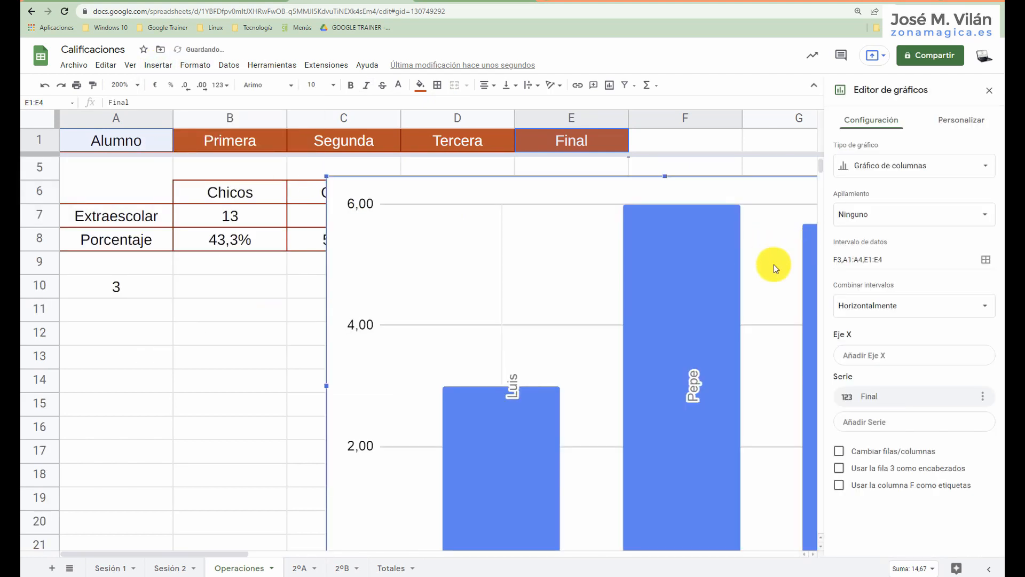
{"action": "left_click", "coordinate": [989, 90]}
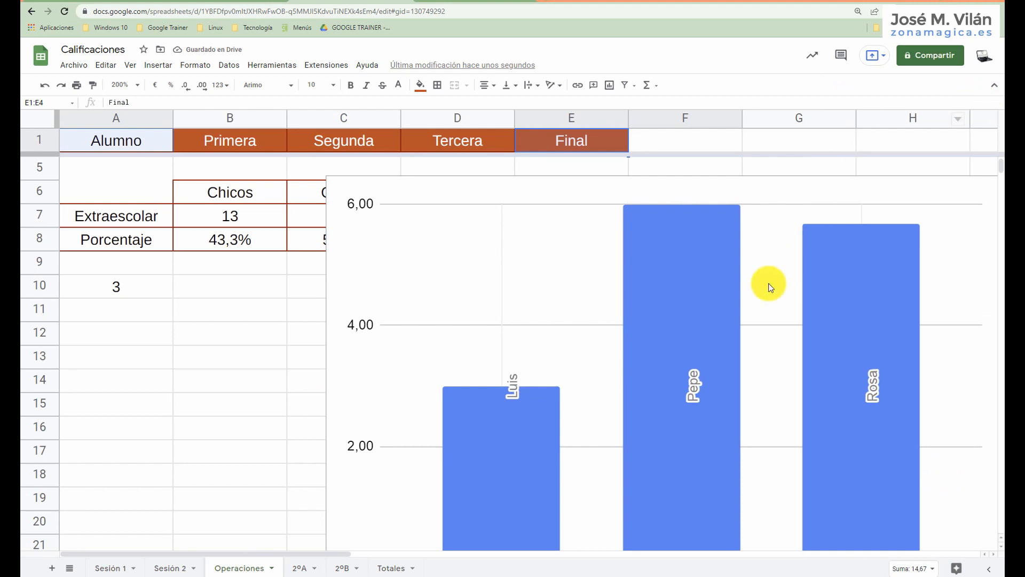
Shrink the new column chart and place it below the Final grades, next to the Extraescolar table.
{"action": "left_click", "coordinate": [347, 194]}
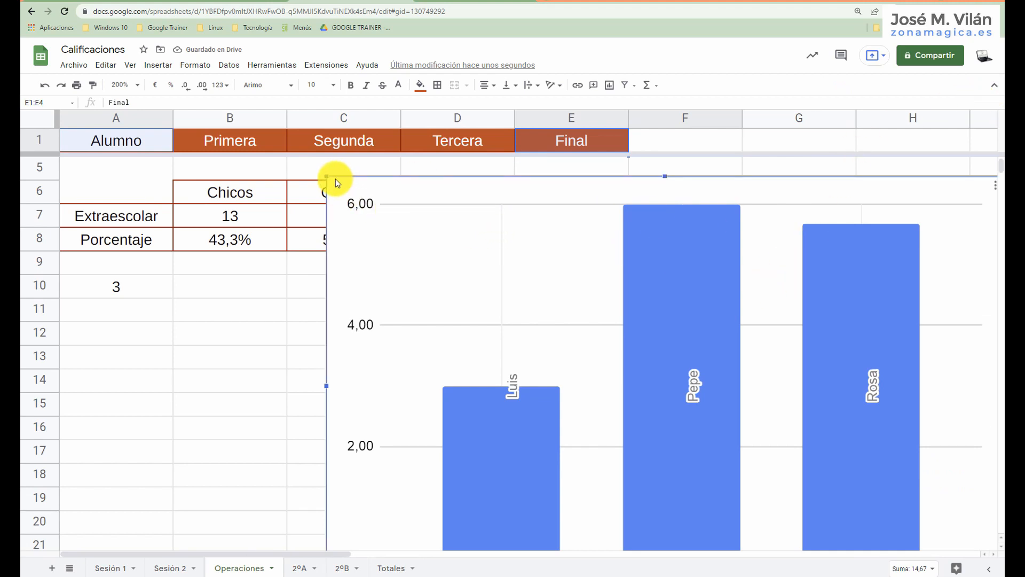
{"action": "left_click_drag", "start_coordinate": [328, 178], "coordinate": [594, 389]}
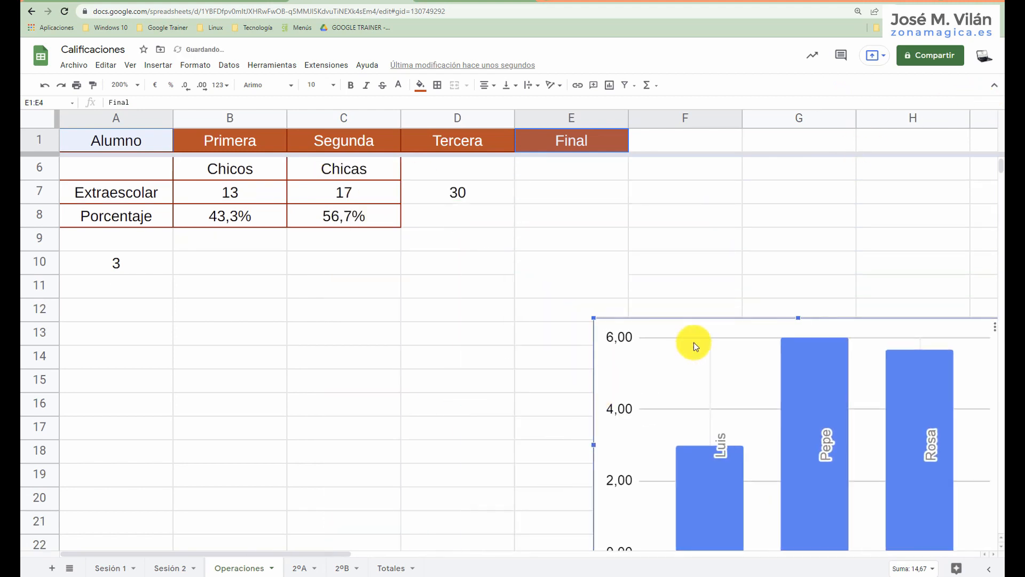
{"action": "left_click_drag", "start_coordinate": [693, 342], "coordinate": [497, 229]}
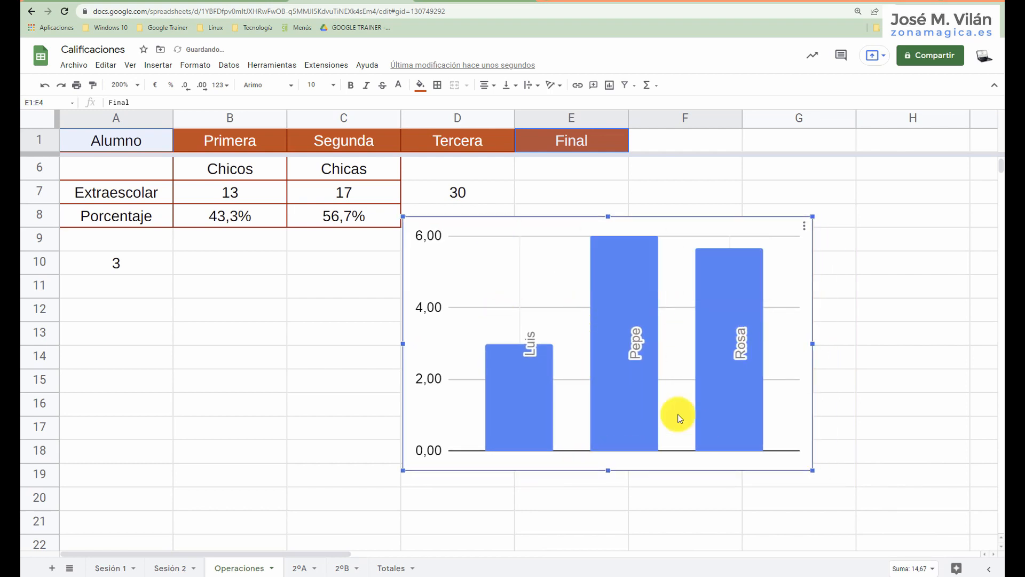
{"action": "left_click_drag", "start_coordinate": [823, 481], "coordinate": [825, 490]}
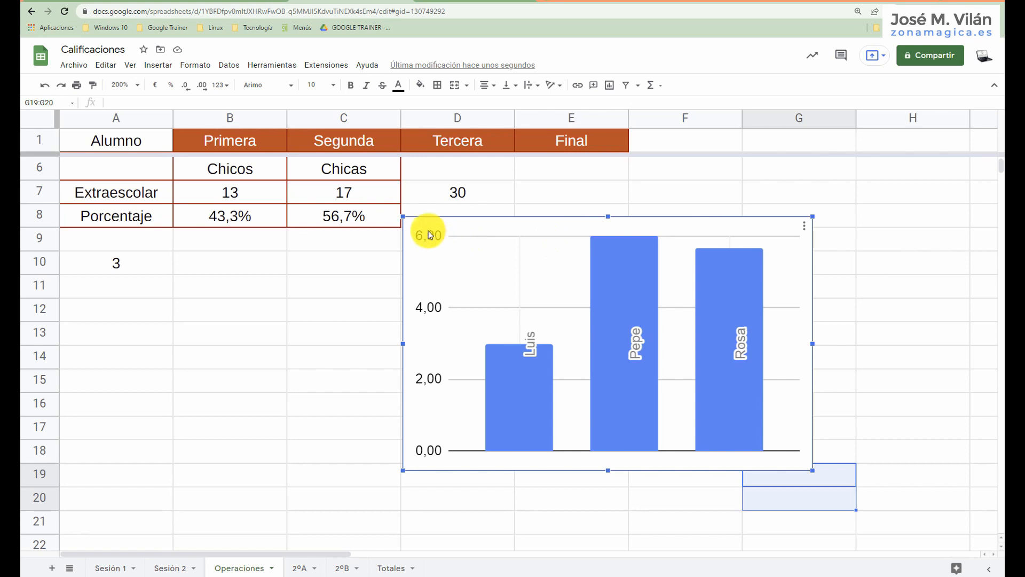
{"action": "scroll", "coordinate": [447, 242], "scroll_direction": "up", "scroll_amount": 2}
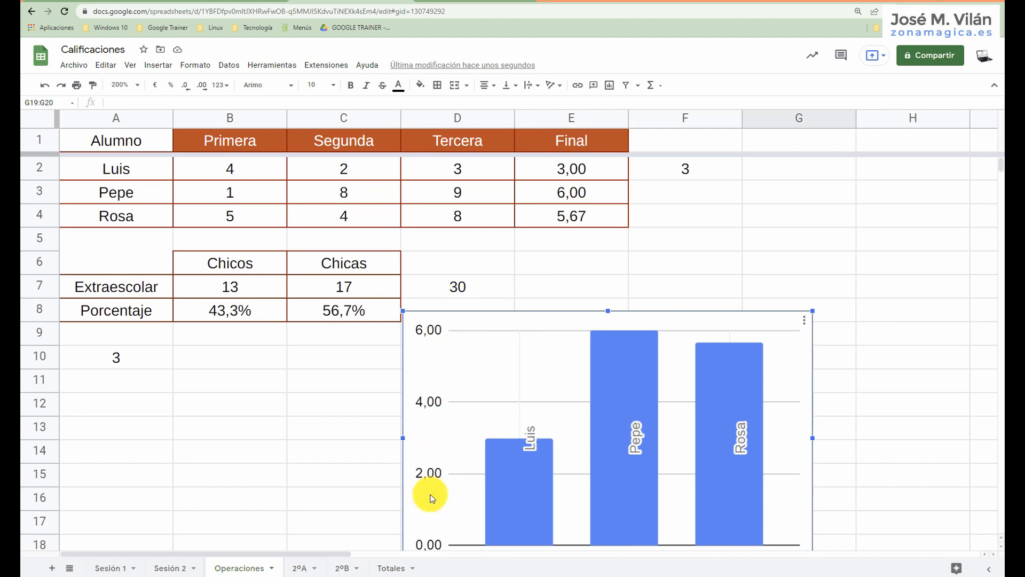
{"action": "left_click_drag", "start_coordinate": [510, 328], "coordinate": [583, 258]}
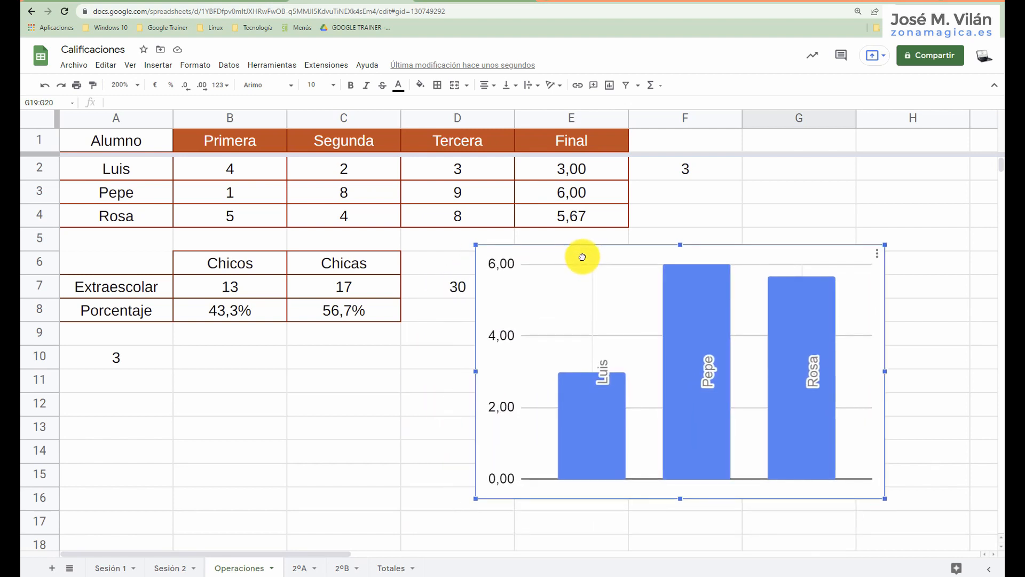
Set the chart's vertical axis to a minimum of 0 and a maximum of 10.
{"action": "double_click", "coordinate": [503, 264]}
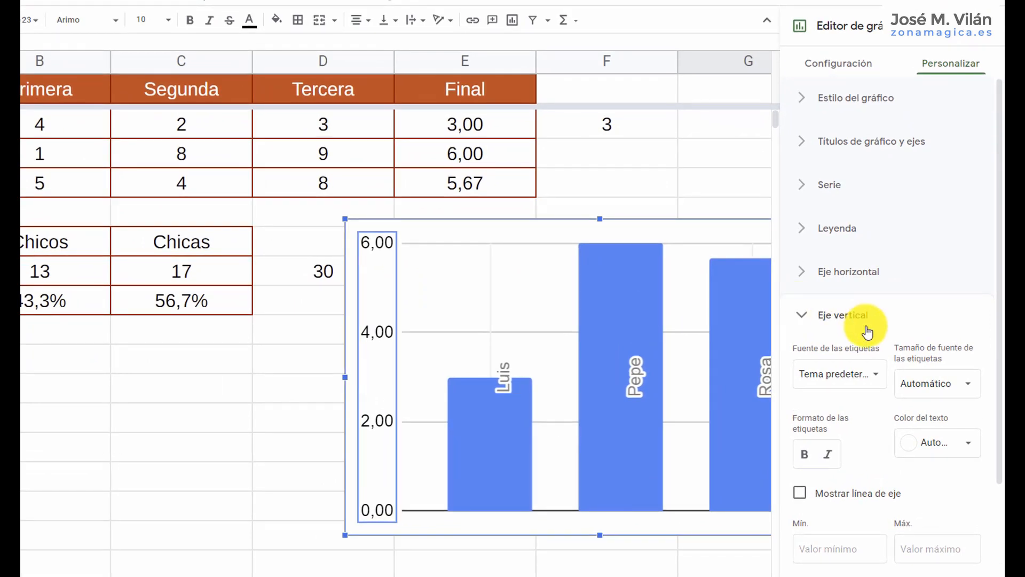
{"action": "scroll", "coordinate": [871, 332], "scroll_direction": "down", "scroll_amount": 3}
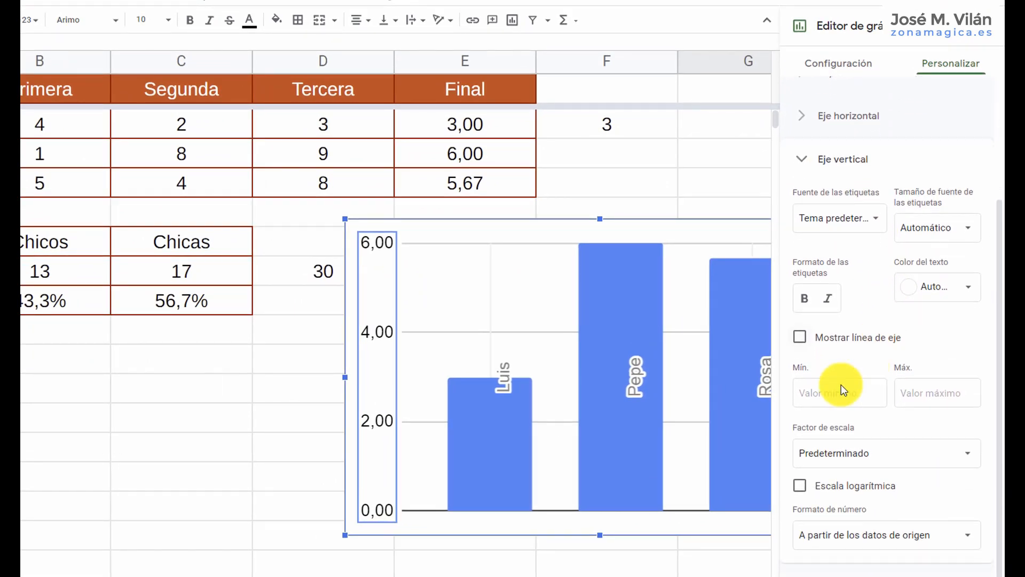
{"action": "left_click", "coordinate": [816, 393]}
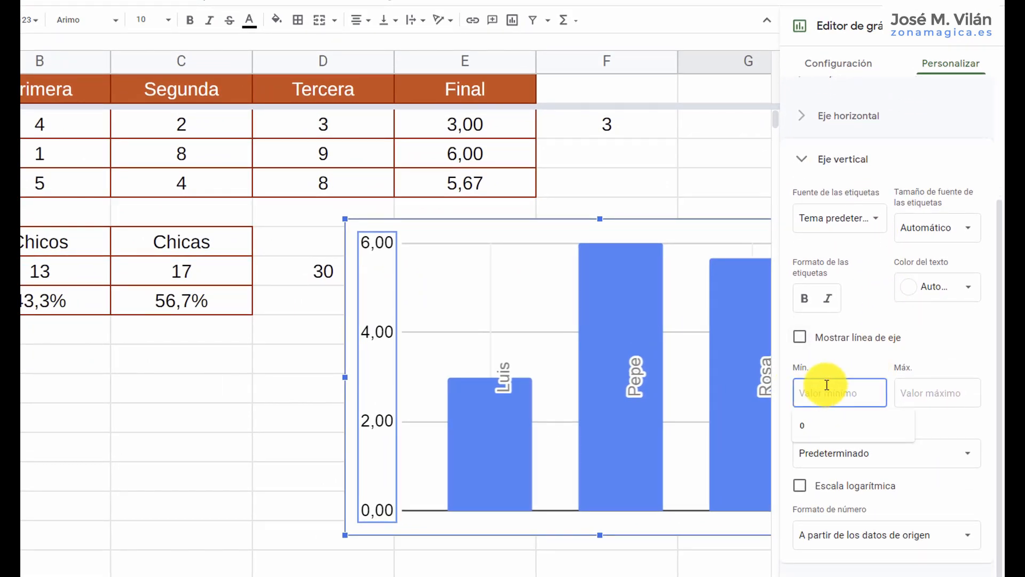
{"action": "type", "text": "0"}
{"action": "left_click", "coordinate": [958, 397]}
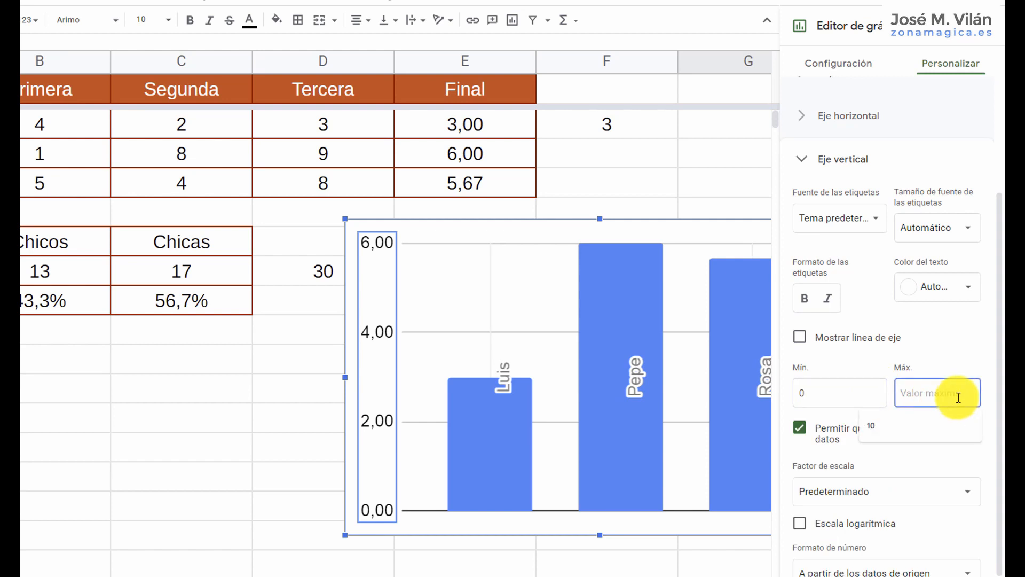
{"action": "left_click", "coordinate": [911, 430]}
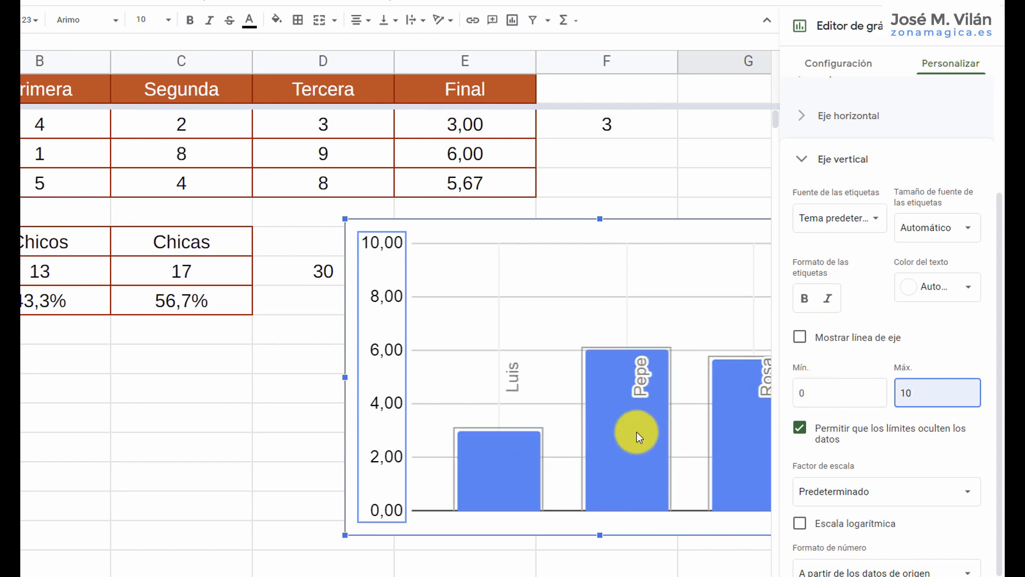
Add data labels to the Final series of the chart and set their position to Centro.
{"action": "double_click", "coordinate": [505, 462]}
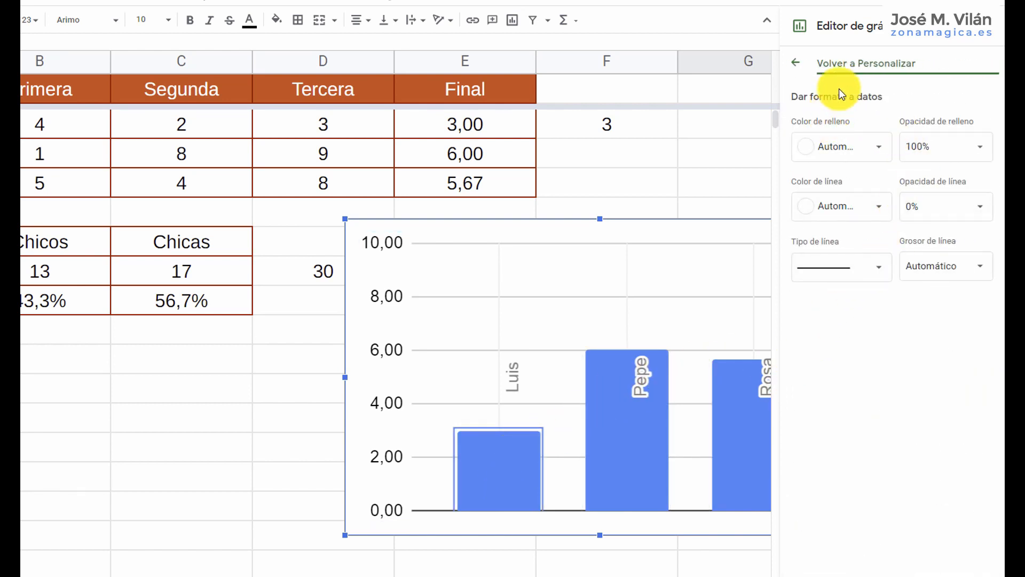
{"action": "left_click", "coordinate": [799, 66]}
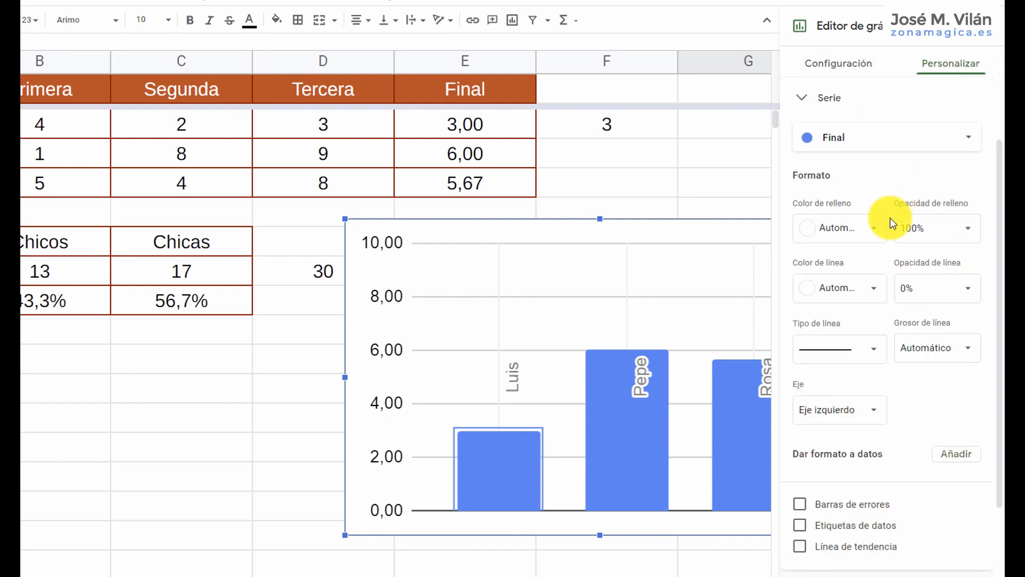
{"action": "scroll", "coordinate": [886, 240], "scroll_direction": "down", "scroll_amount": 1}
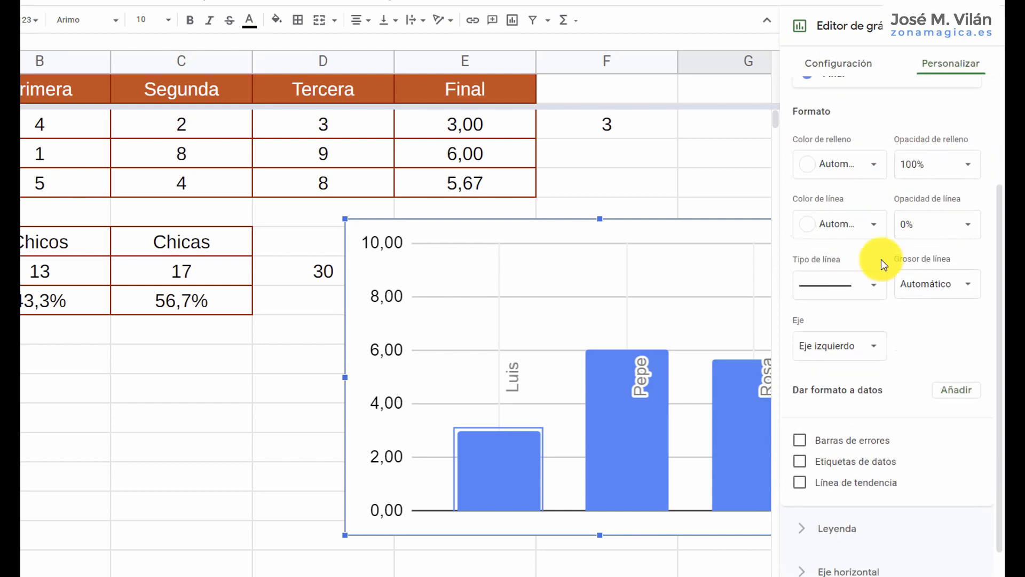
{"action": "left_click", "coordinate": [801, 462]}
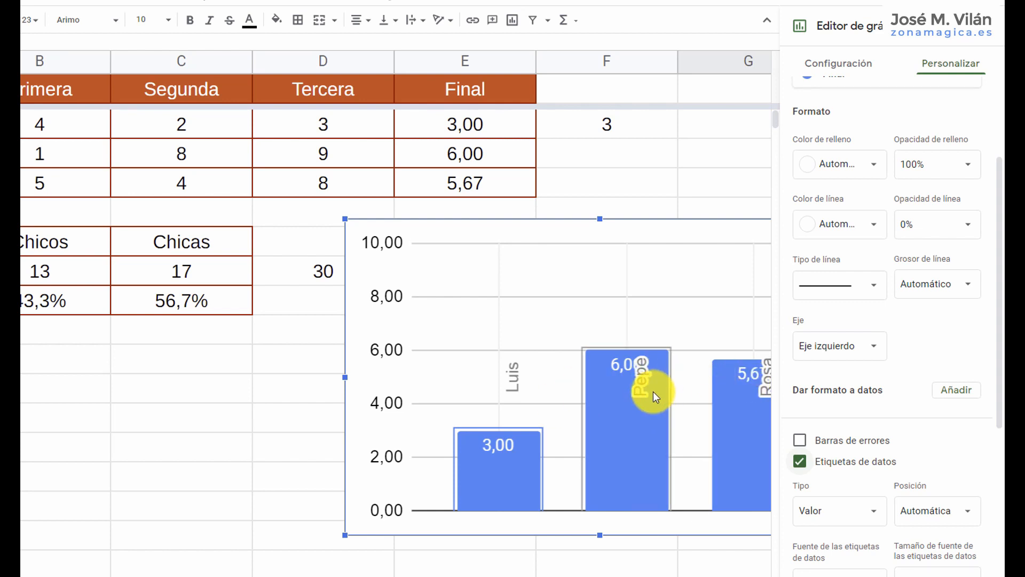
{"action": "scroll", "coordinate": [860, 437], "scroll_direction": "down", "scroll_amount": 1}
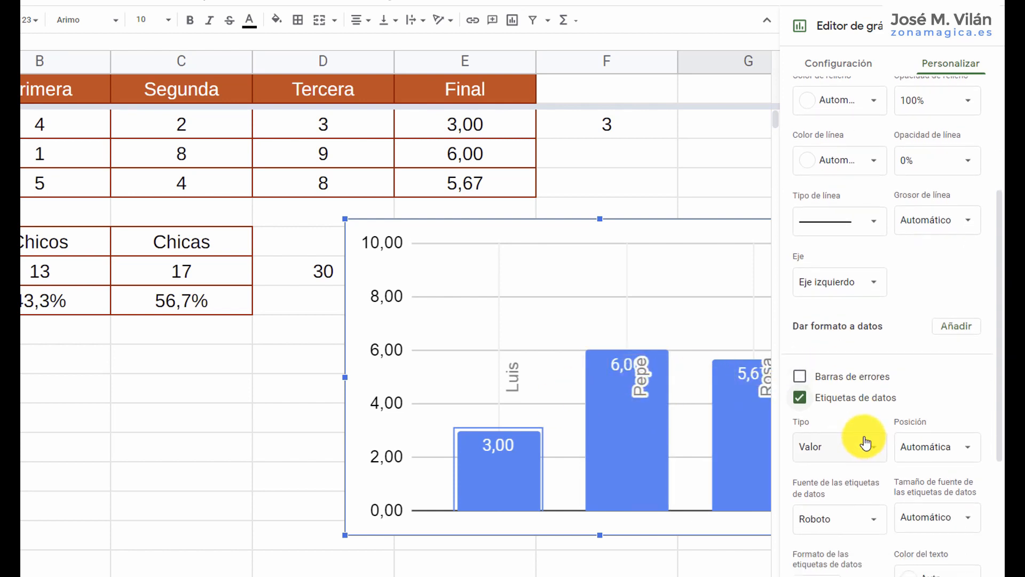
{"action": "scroll", "coordinate": [851, 353], "scroll_direction": "down", "scroll_amount": 1}
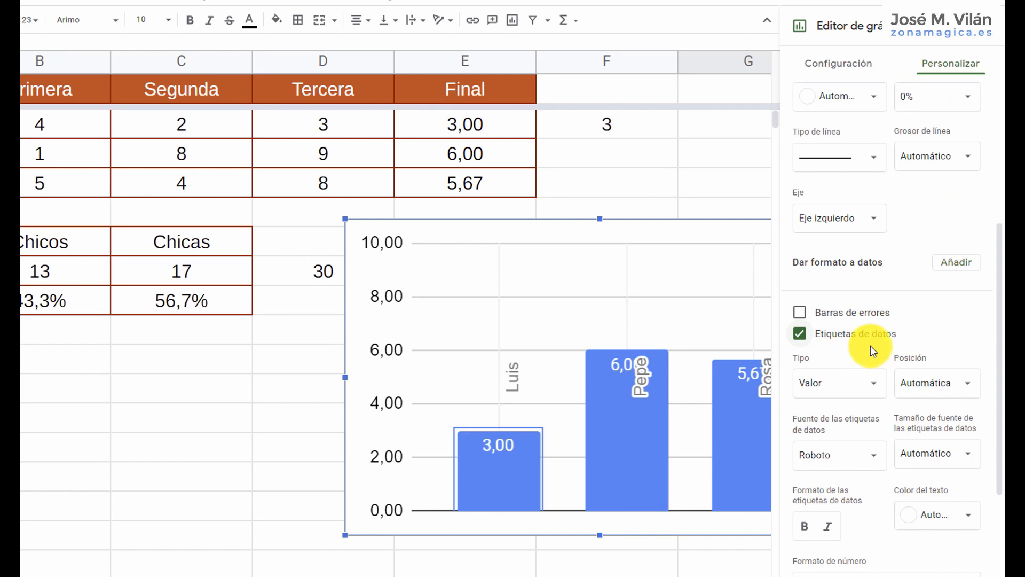
{"action": "left_click", "coordinate": [968, 382]}
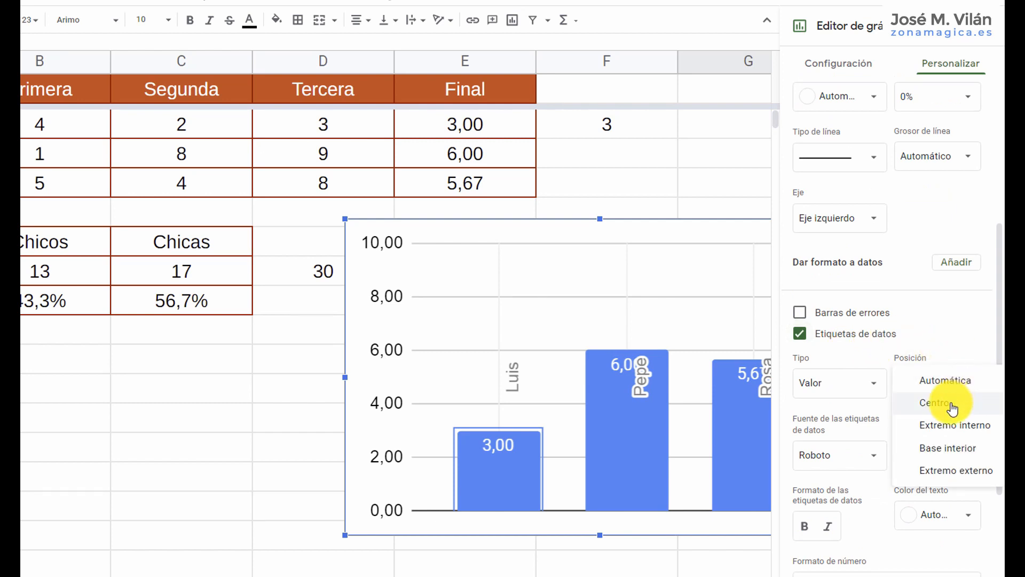
{"action": "left_click", "coordinate": [949, 403]}
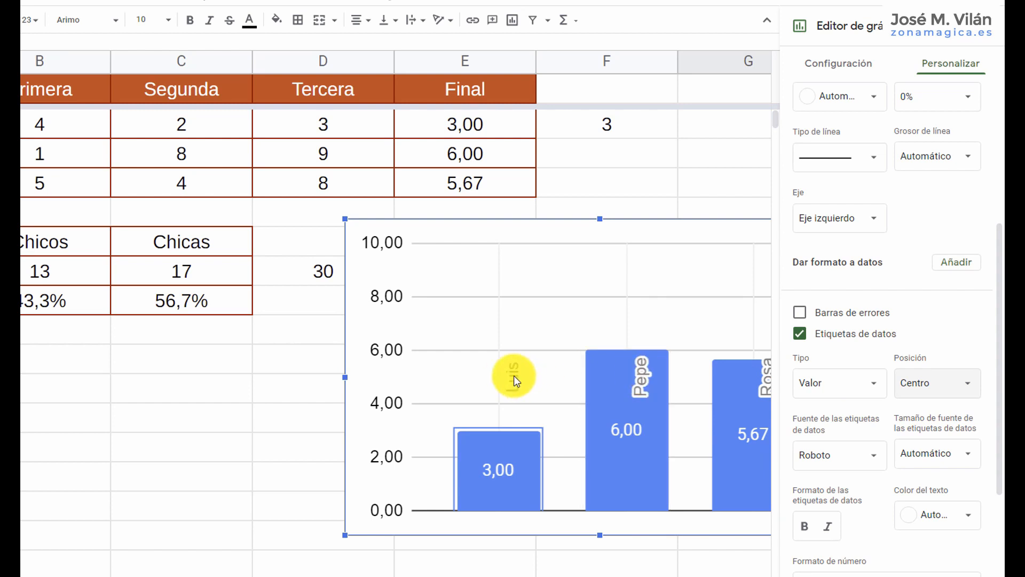
Make the column chart taller and move it up and to the left, partly over the grades table.
{"action": "left_click_drag", "start_coordinate": [598, 535], "coordinate": [600, 576]}
{"action": "left_click_drag", "start_coordinate": [585, 223], "coordinate": [501, 165]}
Examine the column chart's horizontal axis settings, including the options for tilting its labels.
{"action": "left_click", "coordinate": [438, 347]}
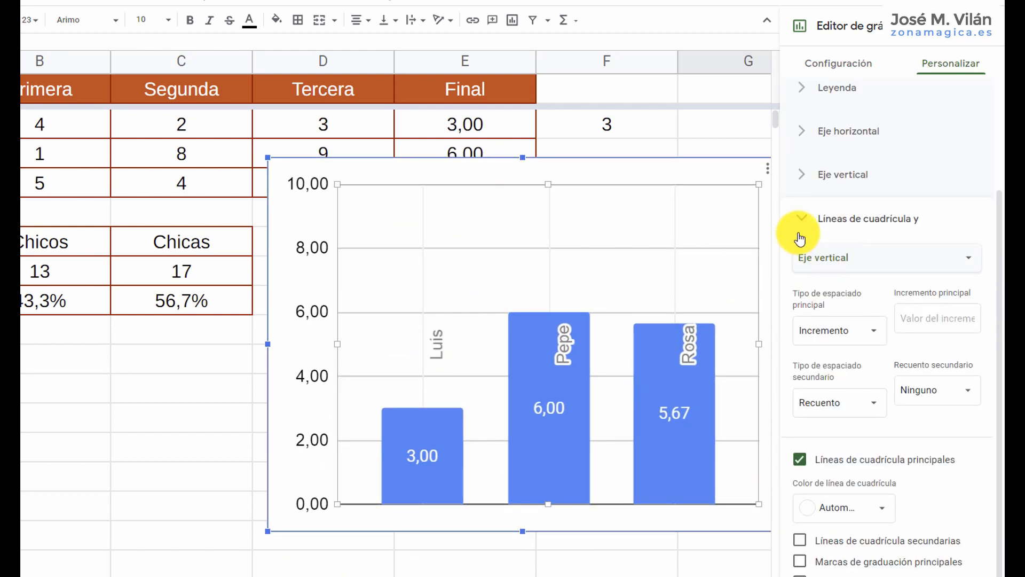
{"action": "left_click", "coordinate": [807, 135]}
{"action": "scroll", "coordinate": [806, 134], "scroll_direction": "up", "scroll_amount": 3}
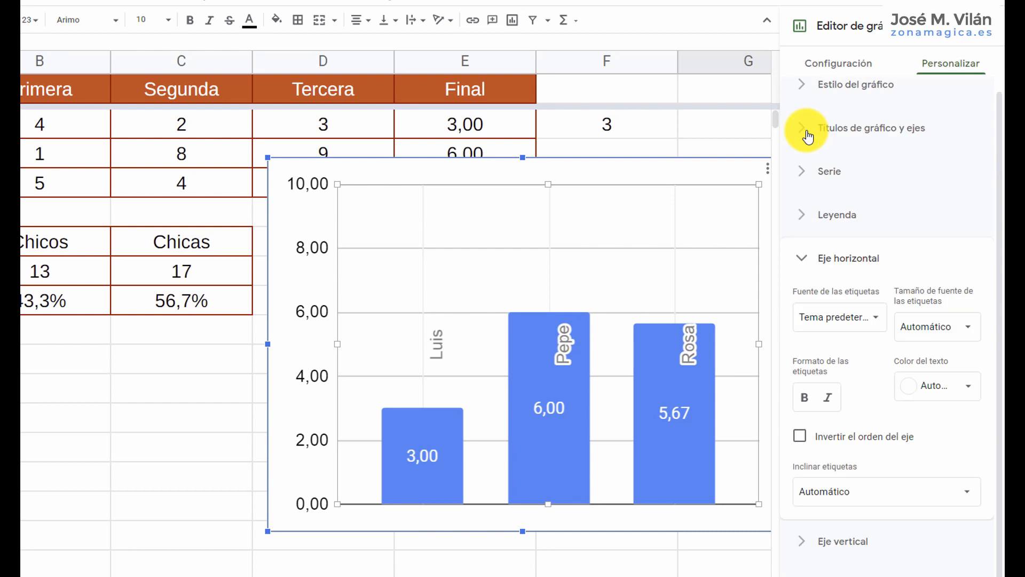
{"action": "left_click", "coordinate": [804, 139]}
{"action": "left_click", "coordinate": [804, 140]}
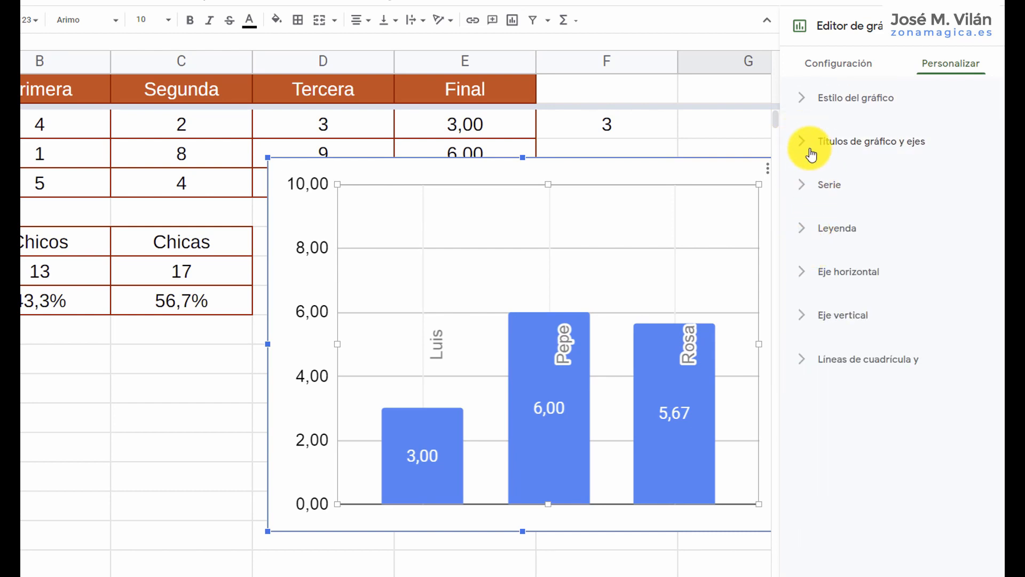
{"action": "left_click", "coordinate": [805, 273]}
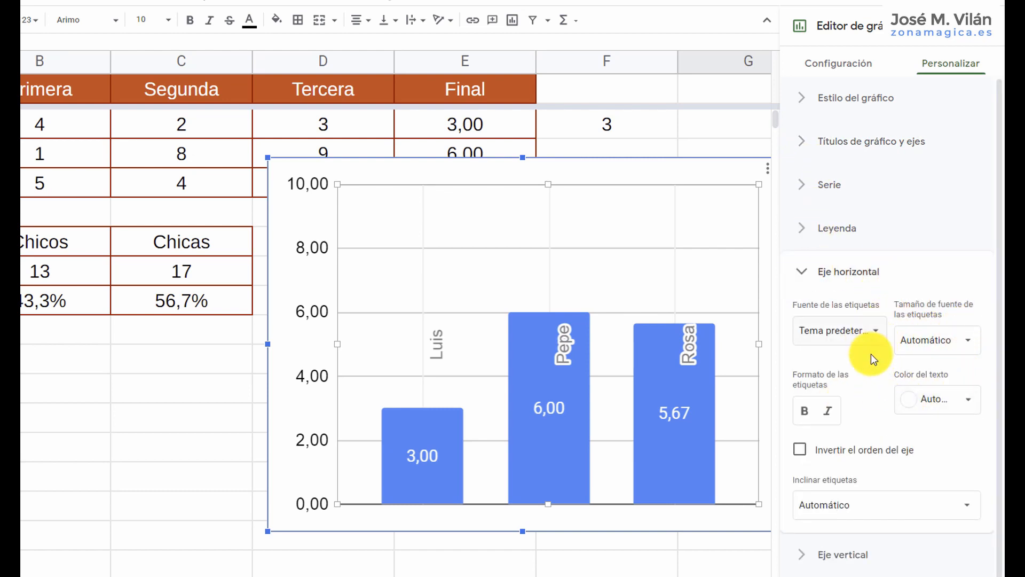
{"action": "scroll", "coordinate": [886, 416], "scroll_direction": "down", "scroll_amount": 1}
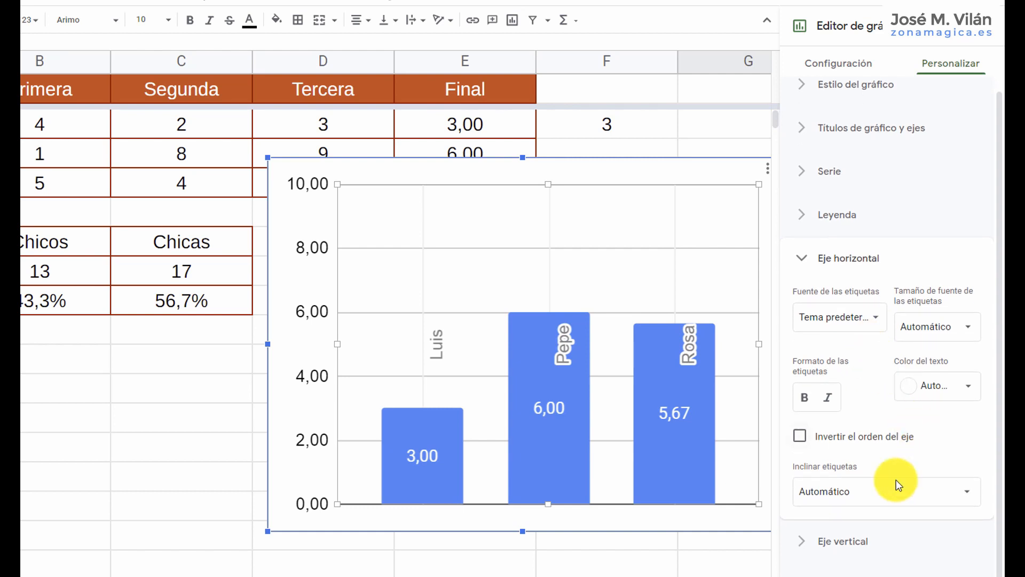
{"action": "left_click", "coordinate": [969, 495]}
{"action": "left_click", "coordinate": [846, 523]}
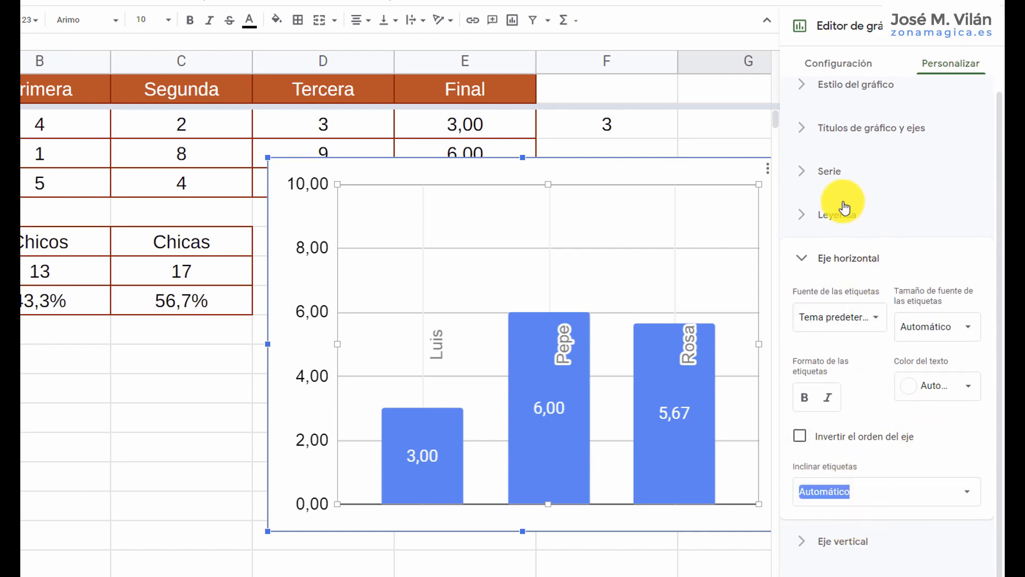
Add the vertical axis title "Nota" to the column chart.
{"action": "left_click", "coordinate": [806, 133]}
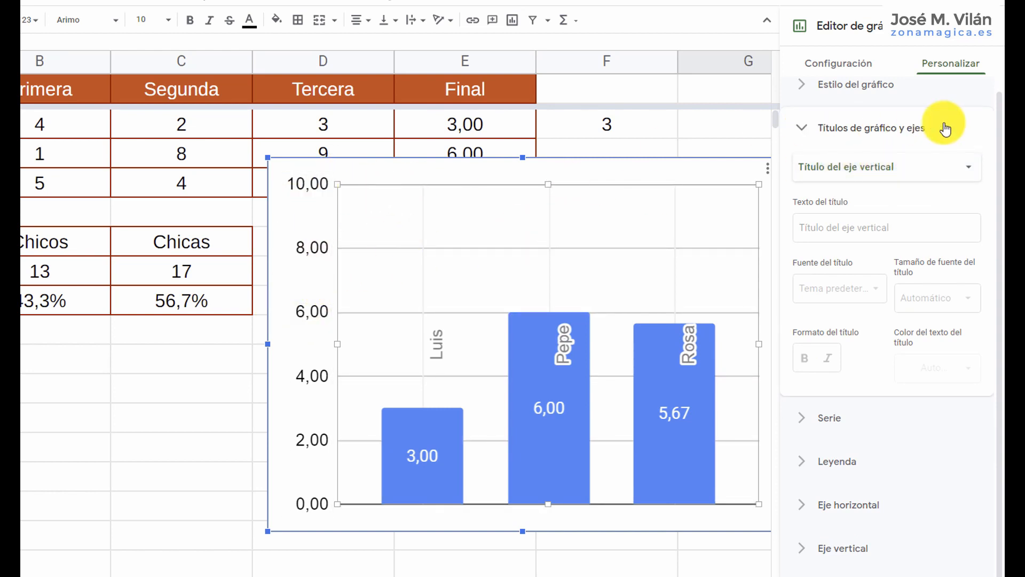
{"action": "left_click", "coordinate": [970, 172]}
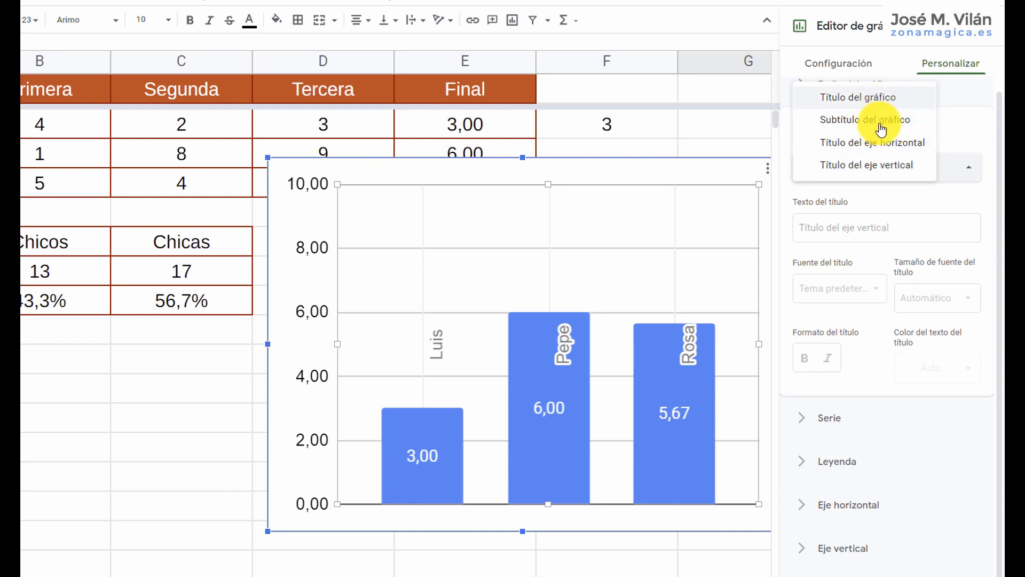
{"action": "left_click", "coordinate": [880, 166]}
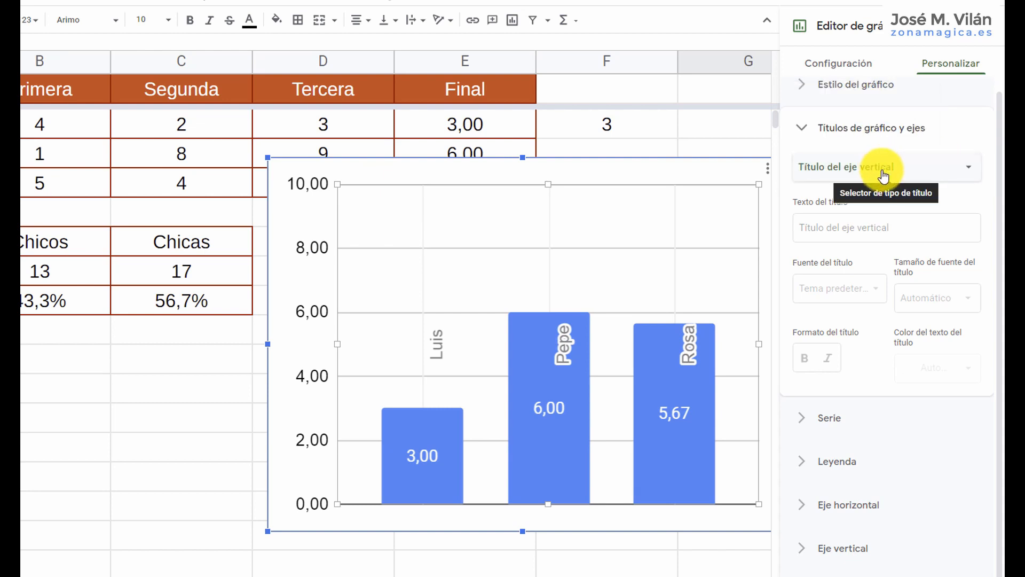
{"action": "left_click", "coordinate": [858, 222]}
{"action": "type", "text": "nOT"}
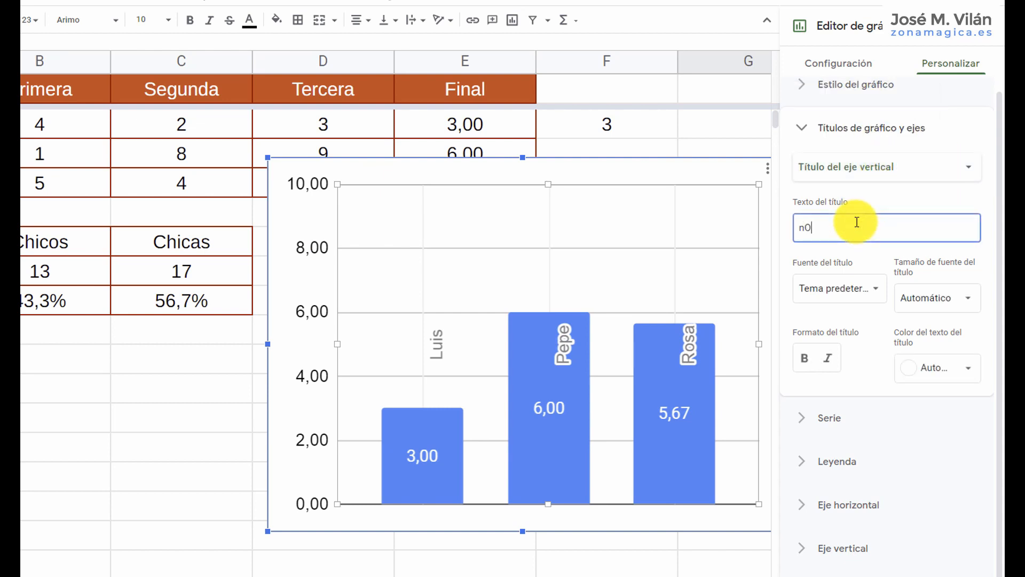
{"action": "key", "text": "BackSpace"}
{"action": "key", "text": "BackSpace"}
{"action": "key", "text": "BackSpace"}
{"action": "type", "text": "Nota"}
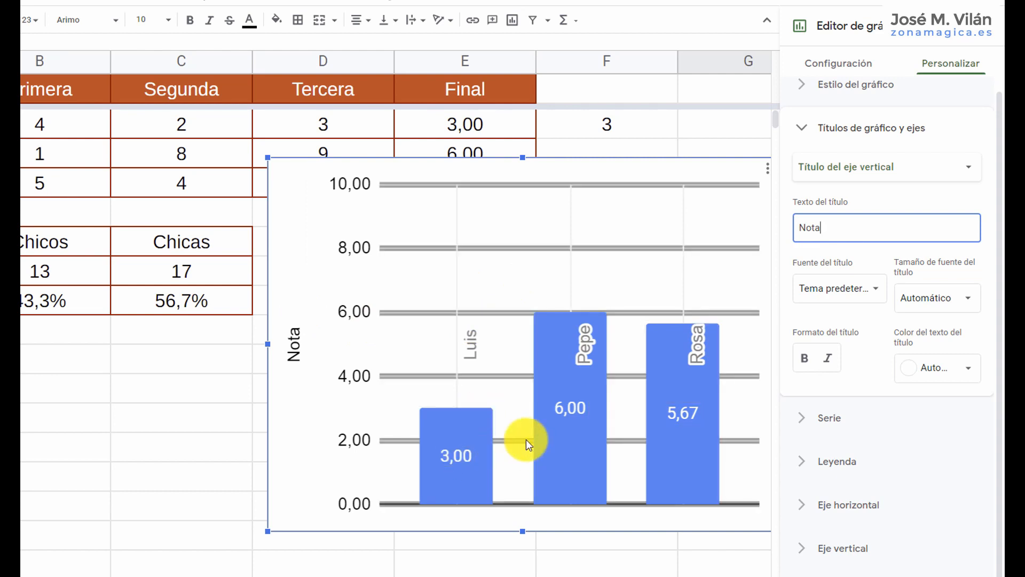
Add the horizontal axis title "Alumnos" to the column chart.
{"action": "left_click", "coordinate": [925, 174]}
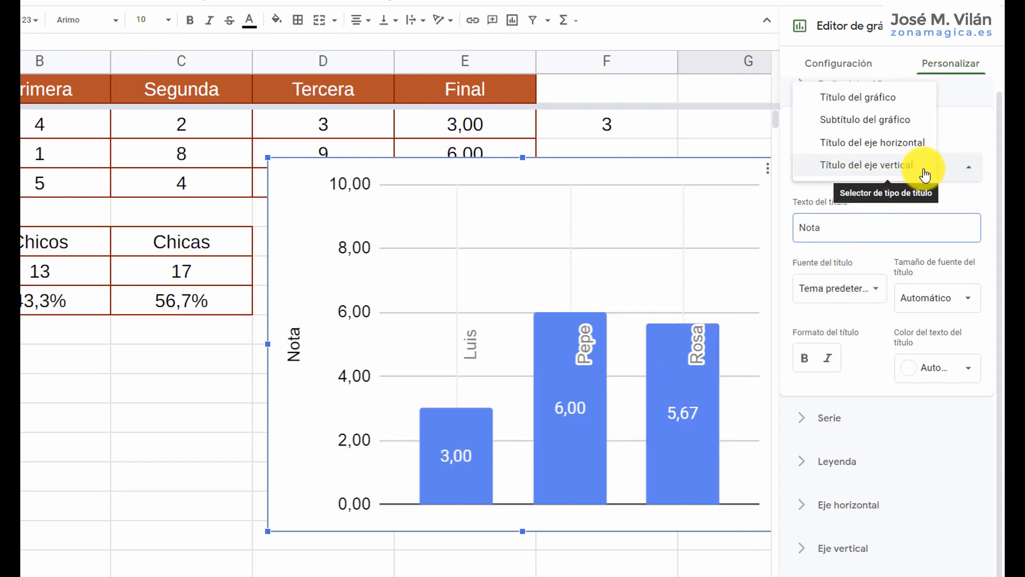
{"action": "left_click", "coordinate": [907, 146]}
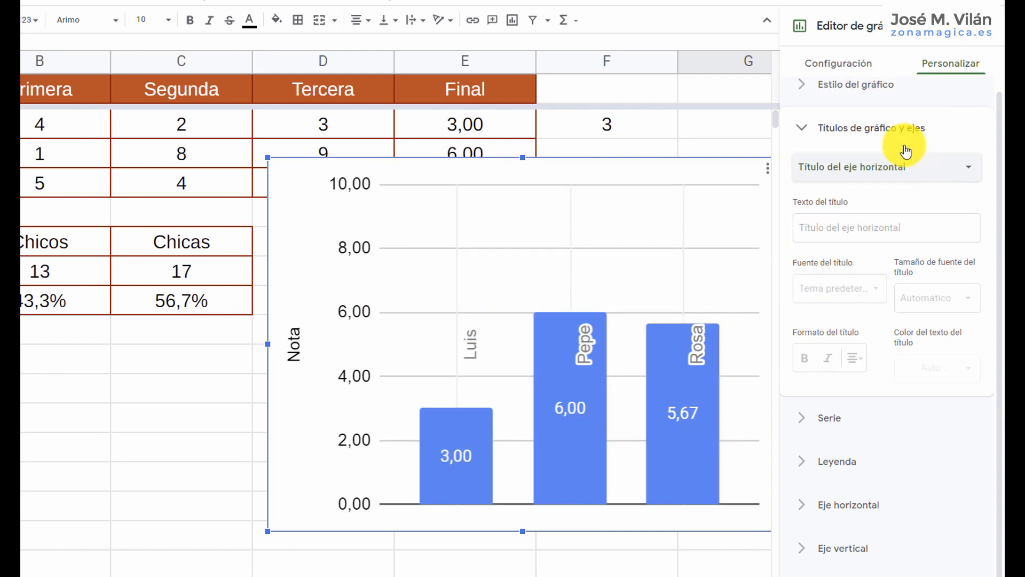
{"action": "left_click", "coordinate": [891, 225]}
{"action": "type", "text": "Alumnos"}
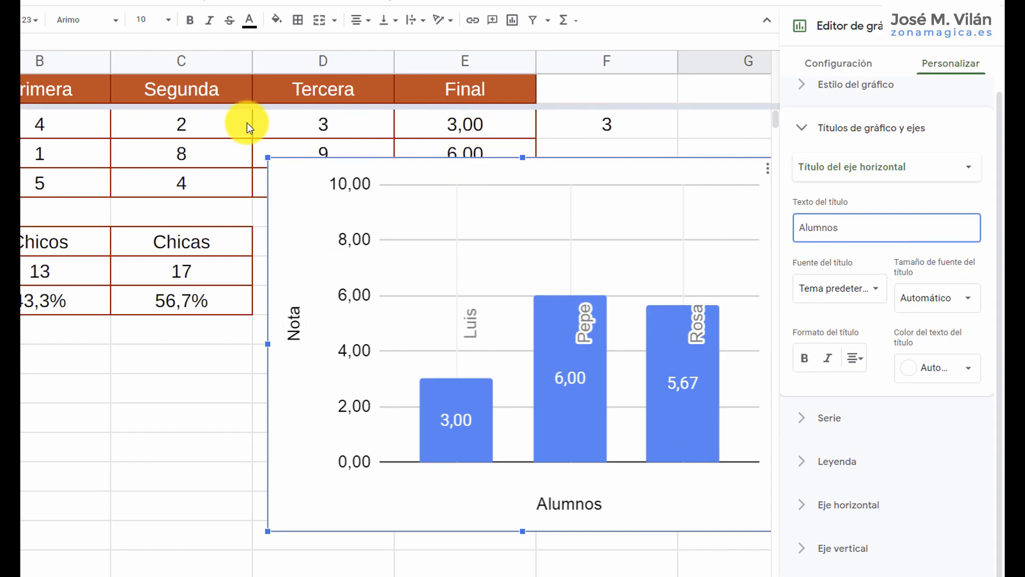
Change the first student's Primera grade in B2 to 10.
{"action": "left_click", "coordinate": [74, 129]}
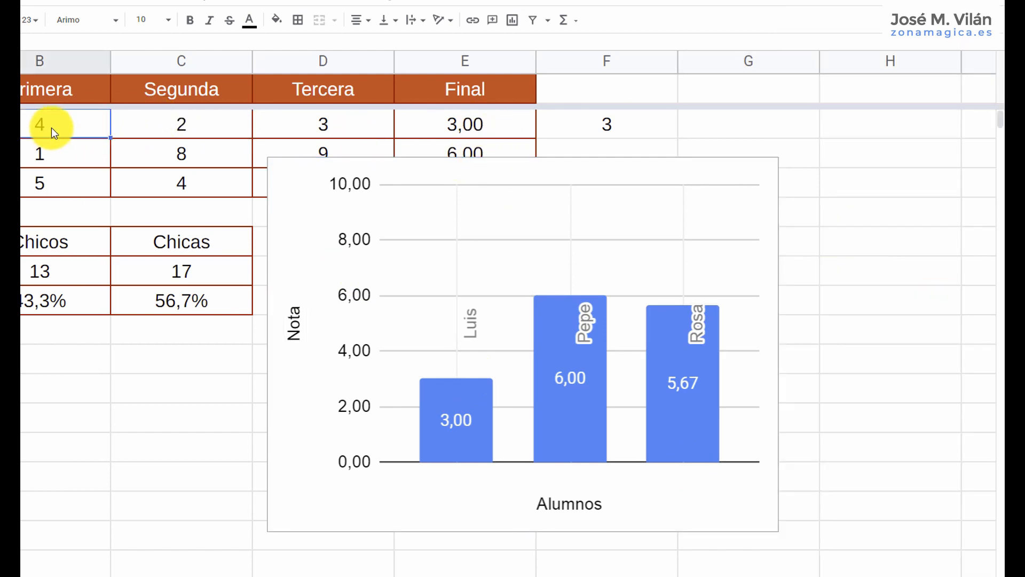
{"action": "type", "text": "10"}
{"action": "key", "text": "Return"}
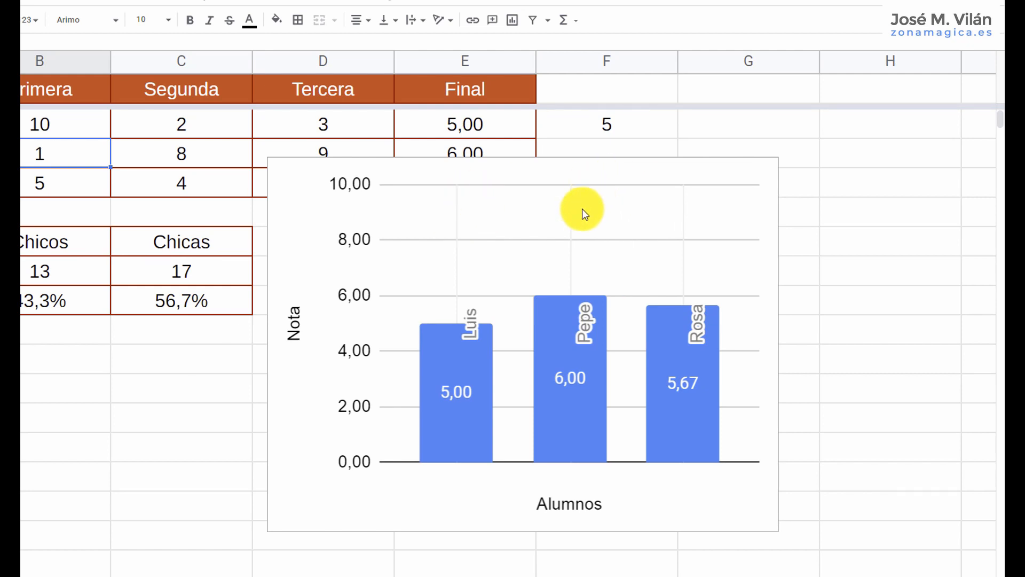
Copy the column chart of final grades using the chart's own copy option.
{"action": "left_click", "coordinate": [594, 281]}
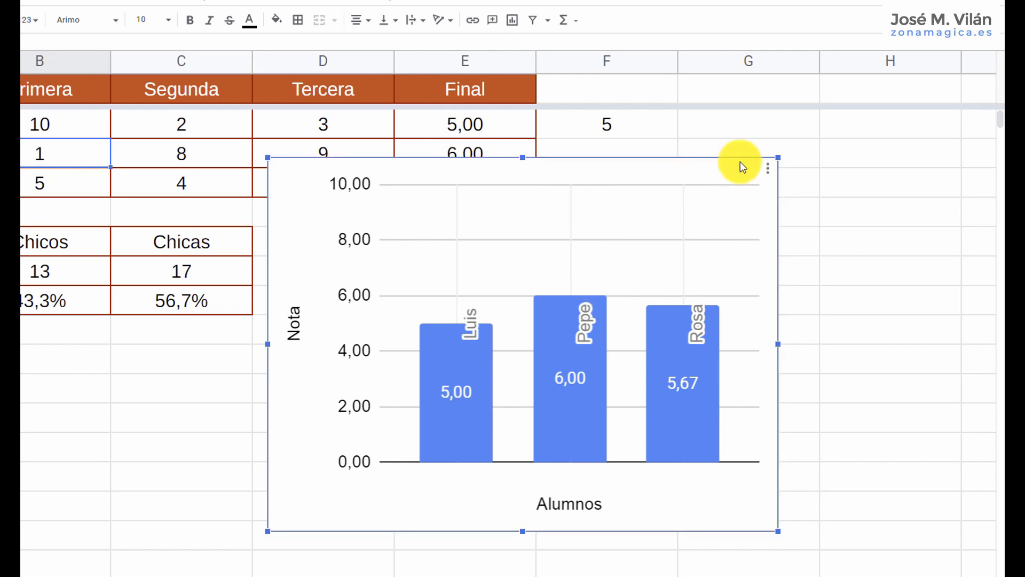
{"action": "left_click", "coordinate": [768, 171]}
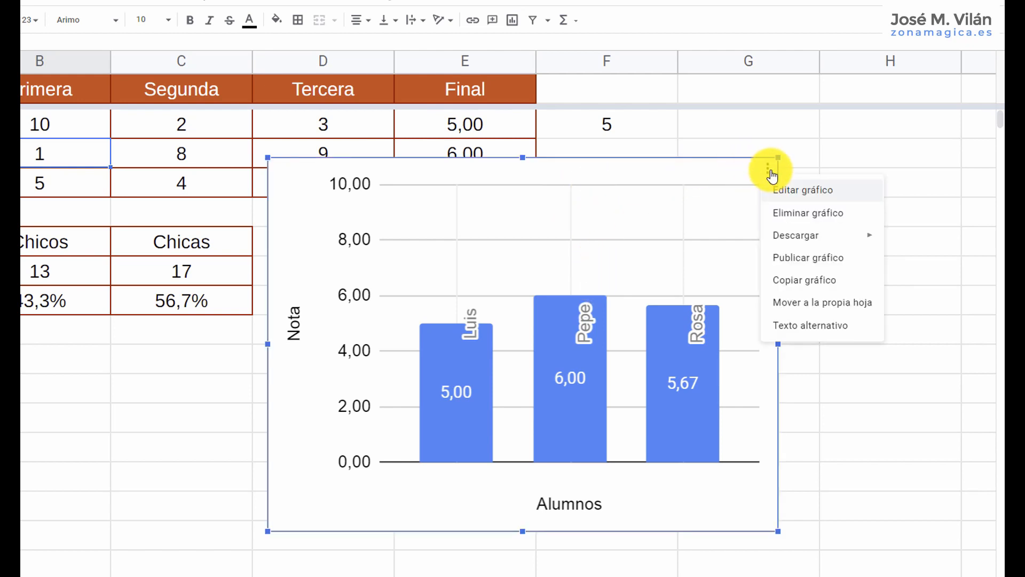
{"action": "mouse_move", "coordinate": [819, 233]}
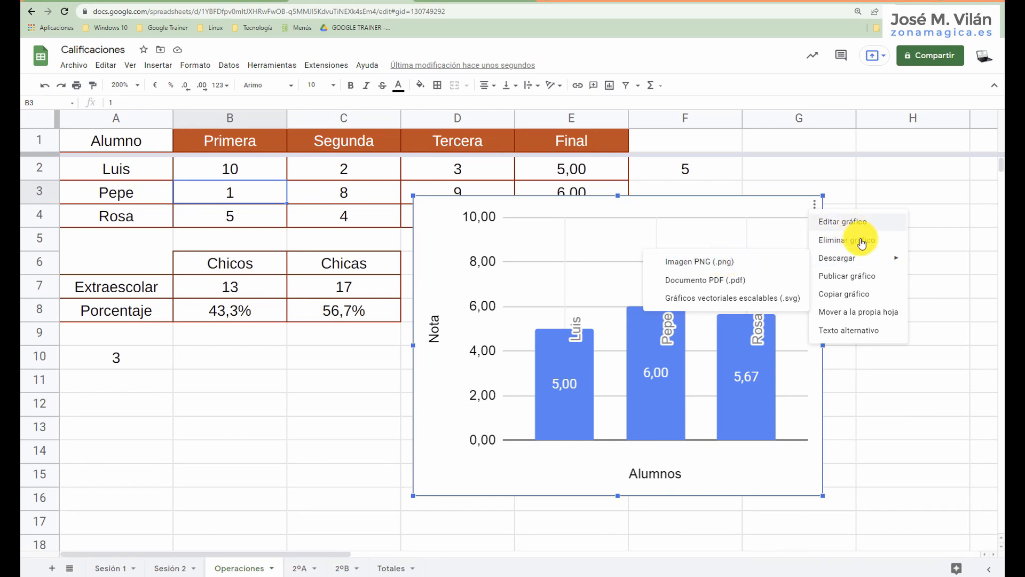
{"action": "left_click", "coordinate": [859, 295]}
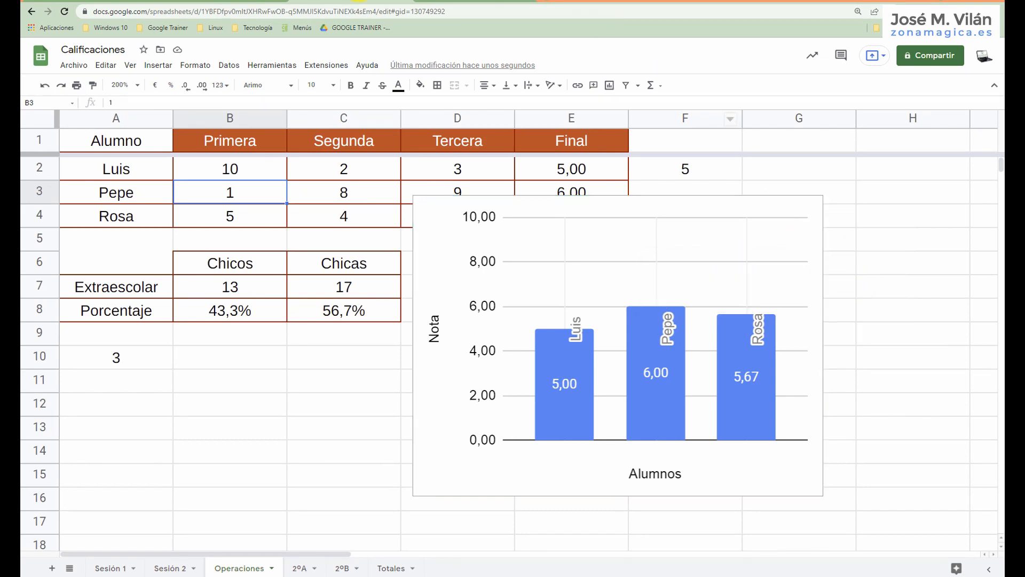
Switch to the HOJAS DE GOOGLE (compartido) document and paste the chart below the last list, linked to the spreadsheet.
{"action": "left_click", "coordinate": [217, 3]}
{"action": "scroll", "coordinate": [480, 342], "scroll_direction": "down", "scroll_amount": 10}
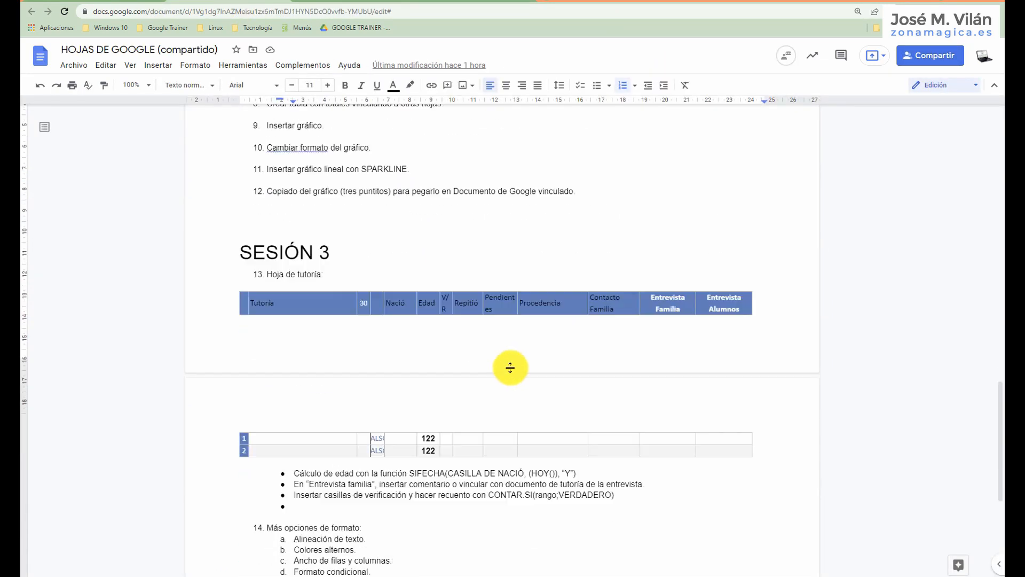
{"action": "left_click", "coordinate": [461, 347]}
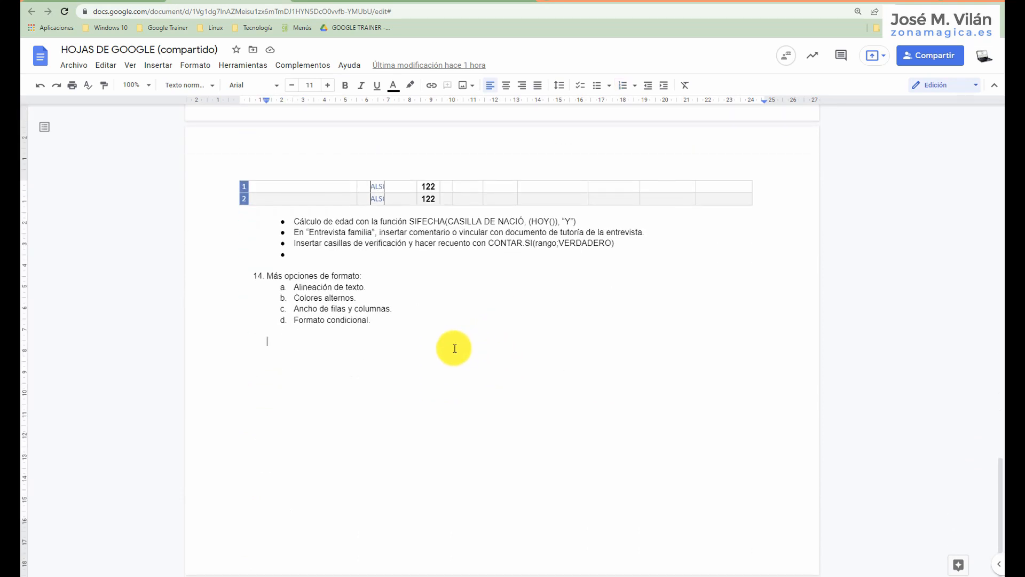
{"action": "key", "text": "ctrl+v"}
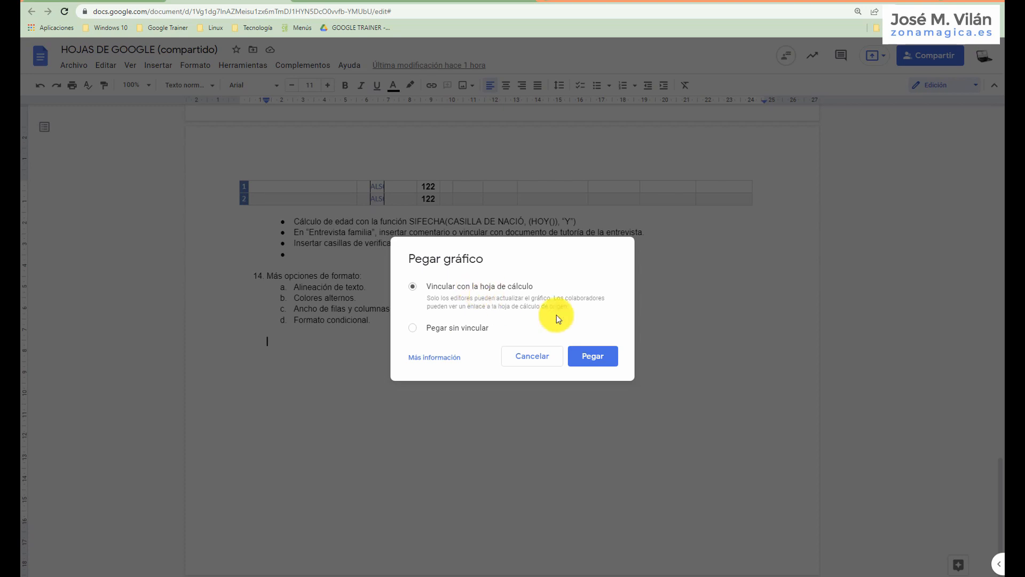
{"action": "left_click", "coordinate": [592, 359]}
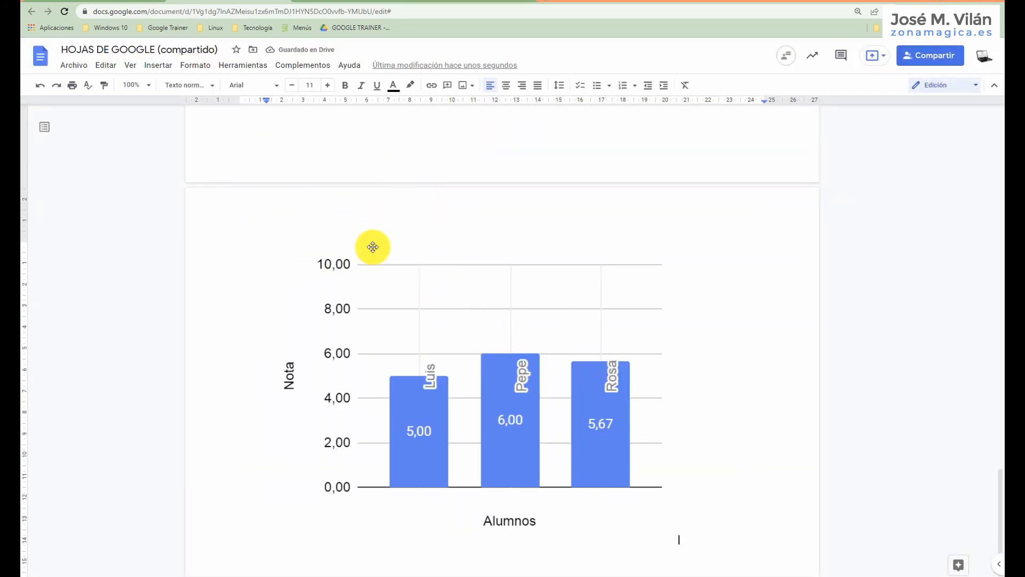
Return to the Calificaciones spreadsheet and move the column chart down until it clears the grades table.
{"action": "left_click", "coordinate": [348, 4]}
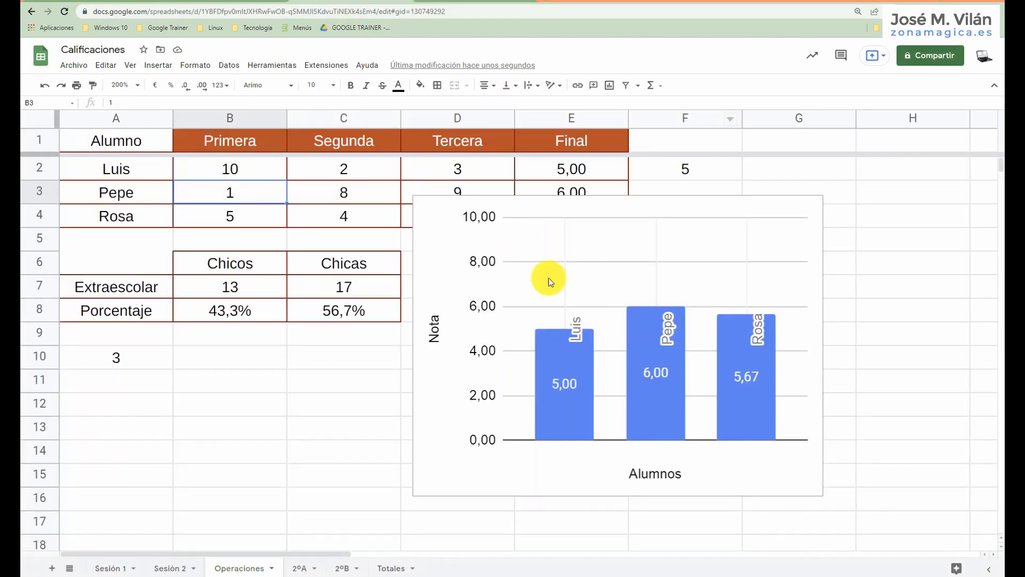
{"action": "left_click", "coordinate": [238, 2]}
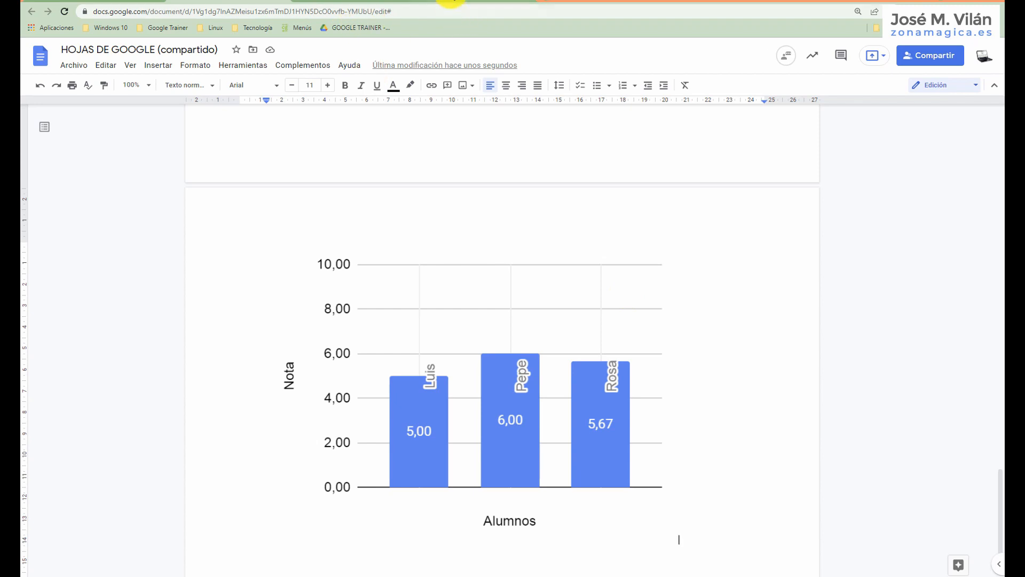
{"action": "left_click", "coordinate": [445, 2]}
{"action": "left_click", "coordinate": [346, 2]}
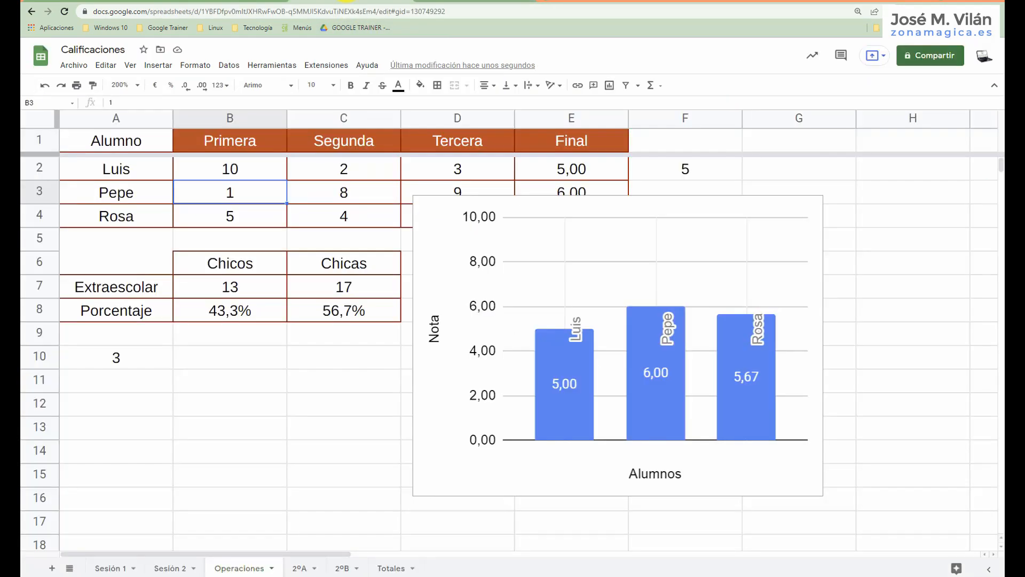
{"action": "left_click", "coordinate": [751, 218]}
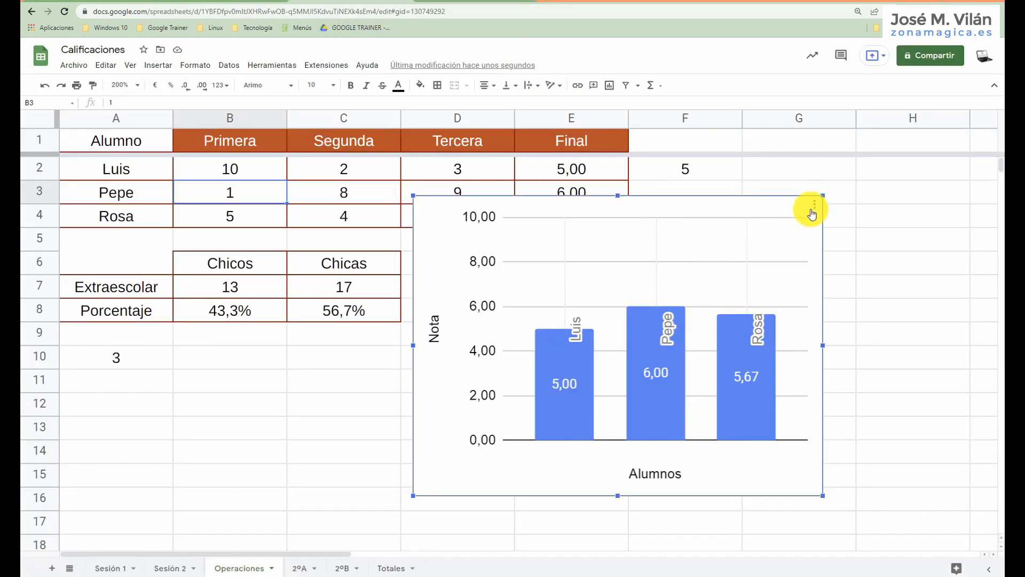
{"action": "left_click_drag", "start_coordinate": [811, 213], "coordinate": [815, 283]}
Insert a line sparkline of the first student's three term grades in G2 with =sparkline(B2:D2).
{"action": "left_click", "coordinate": [779, 174]}
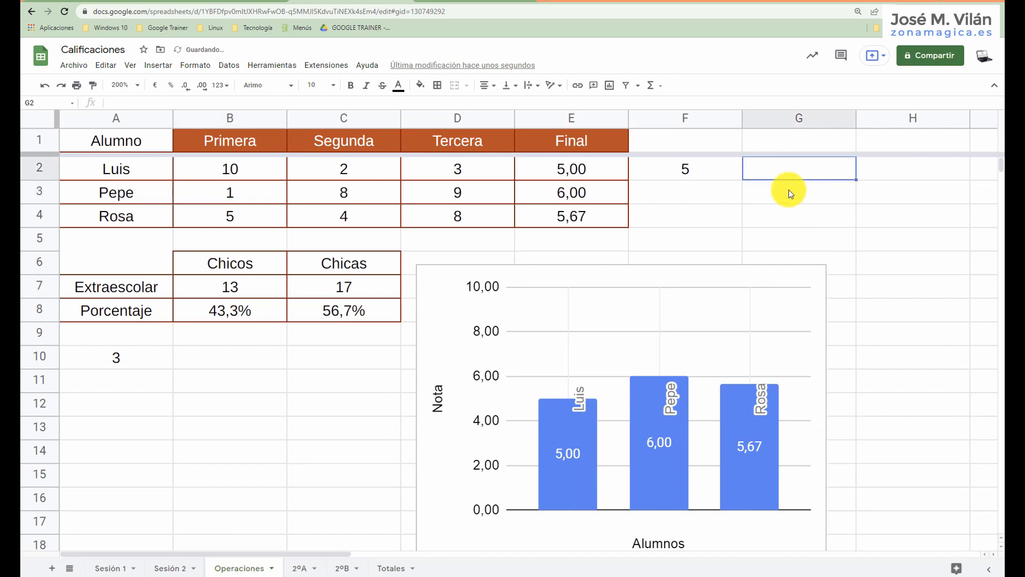
{"action": "type", "text": "="}
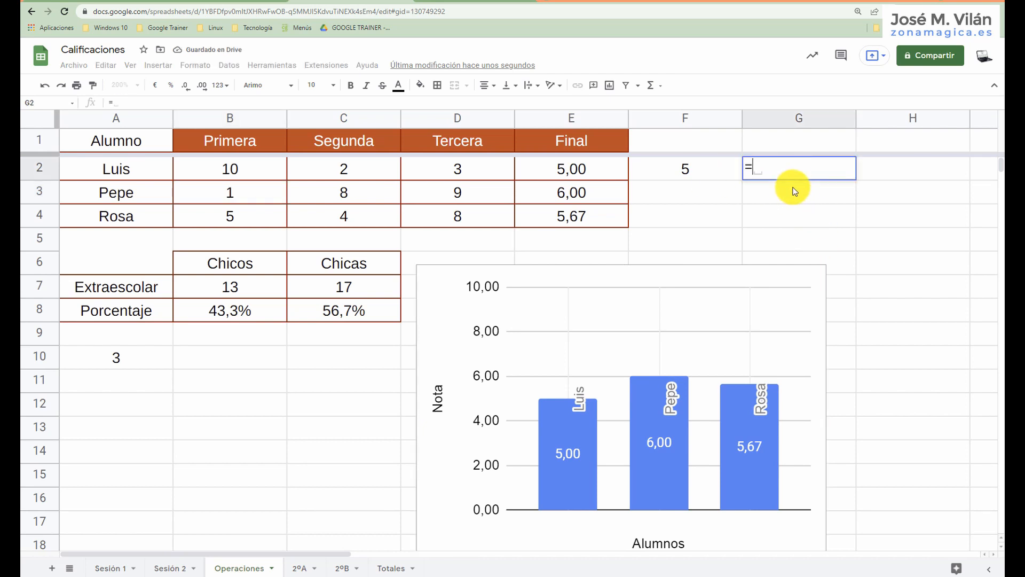
{"action": "type", "text": "sparkilin"}
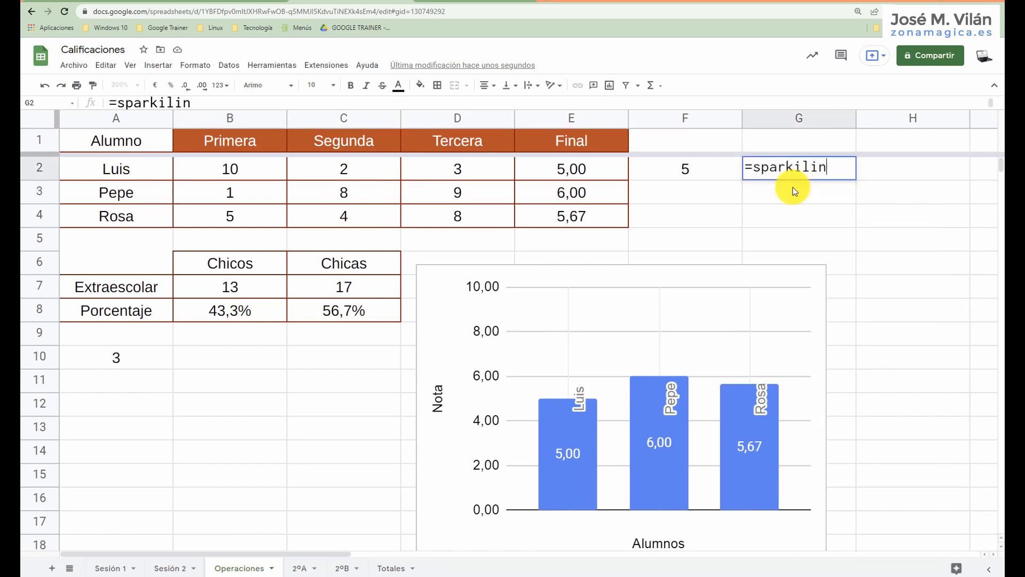
{"action": "key", "text": "BackSpace"}
{"action": "key", "text": "BackSpace"}
{"action": "key", "text": "BackSpace"}
{"action": "key", "text": "BackSpace"}
{"action": "type", "text": "line"}
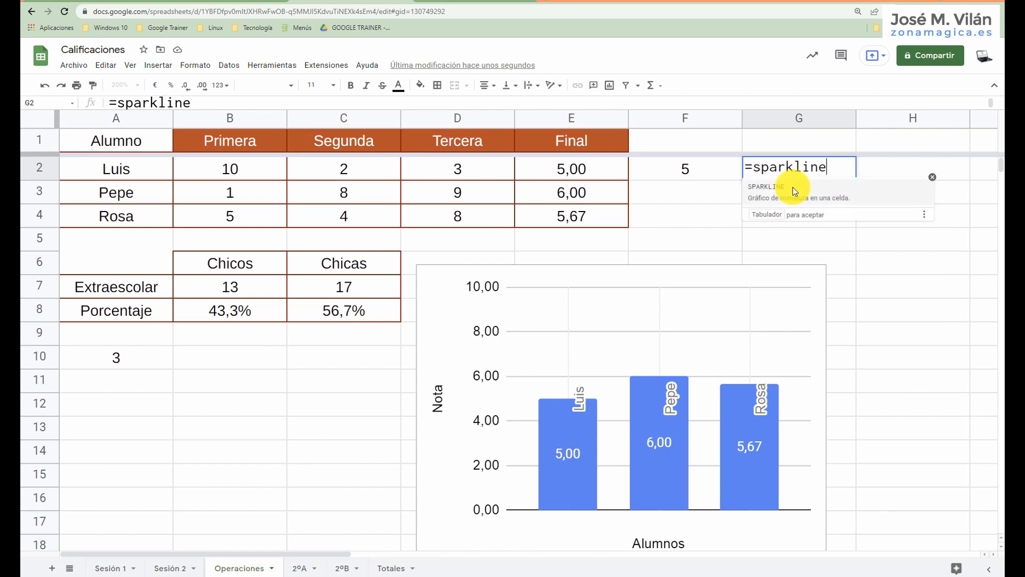
{"action": "type", "text": "("}
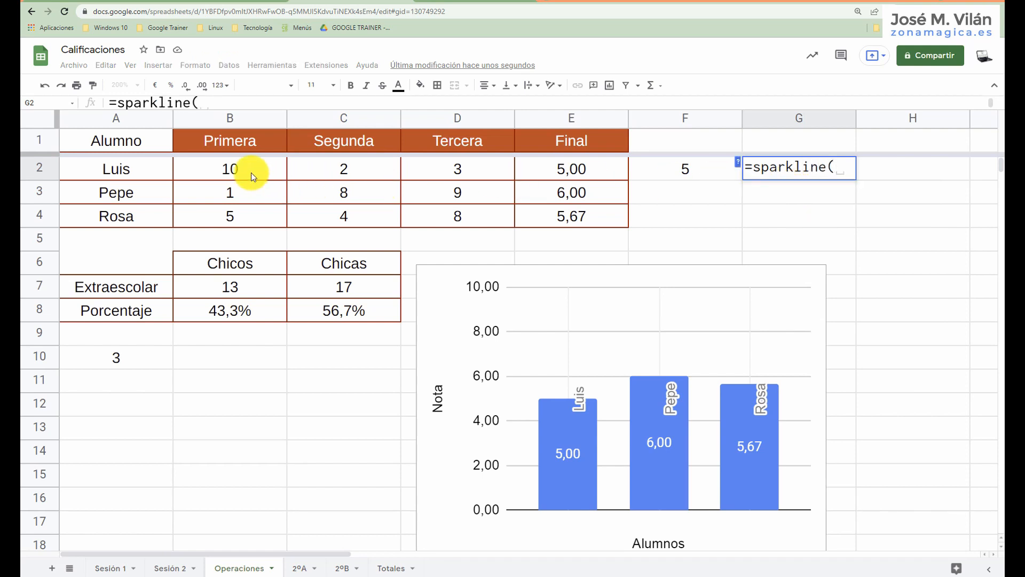
{"action": "left_click_drag", "start_coordinate": [250, 172], "coordinate": [464, 171]}
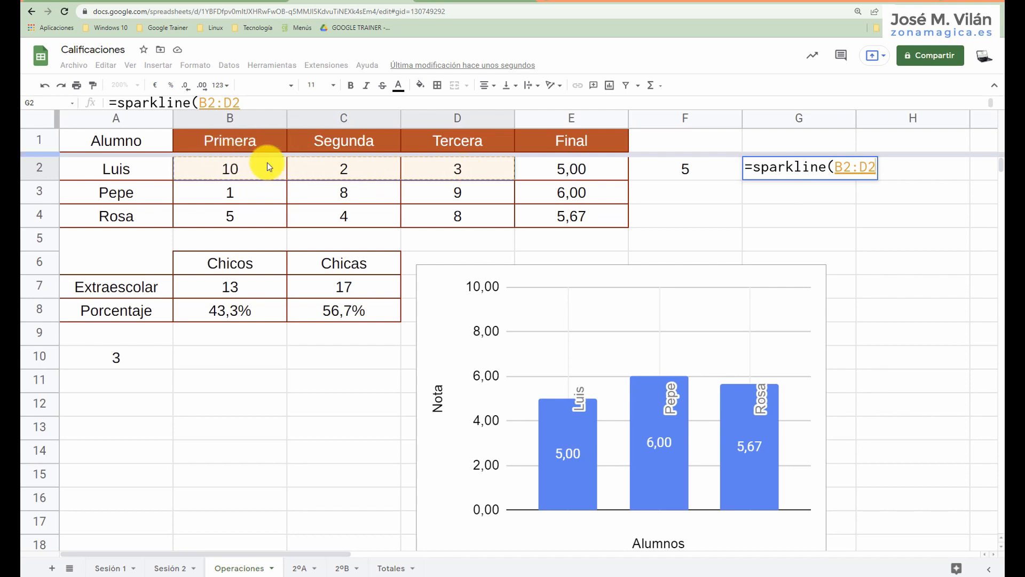
{"action": "key", "text": "Return"}
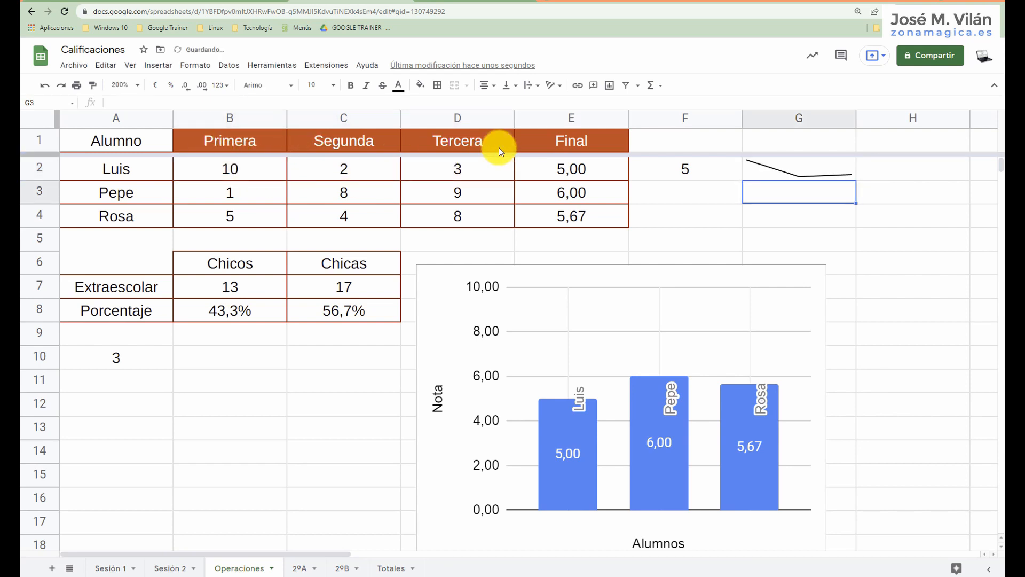
Increase the height of row 2 to enlarge the sparkline and select its cell, G2.
{"action": "left_click_drag", "start_coordinate": [42, 182], "coordinate": [41, 192]}
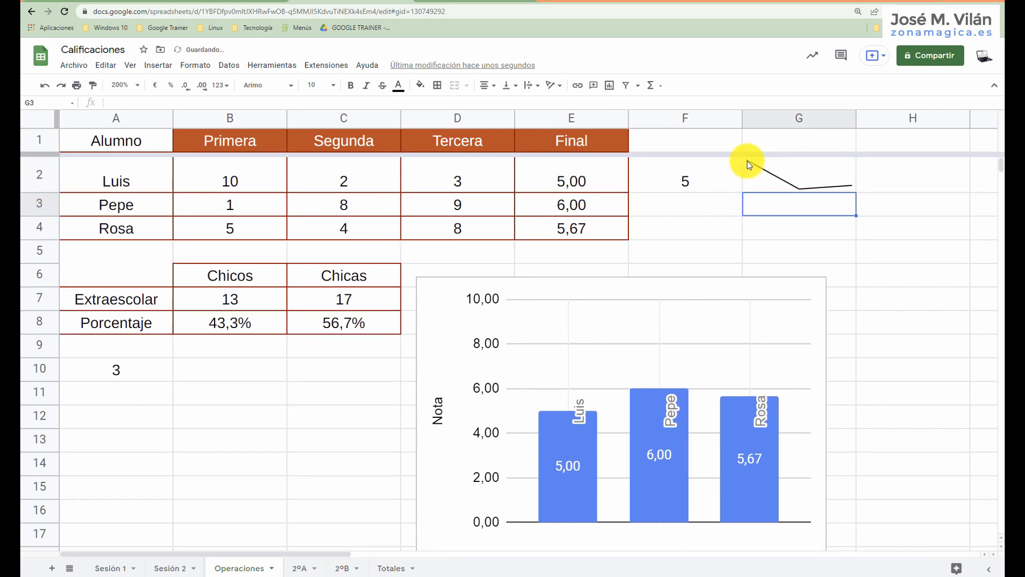
{"action": "left_click", "coordinate": [813, 175]}
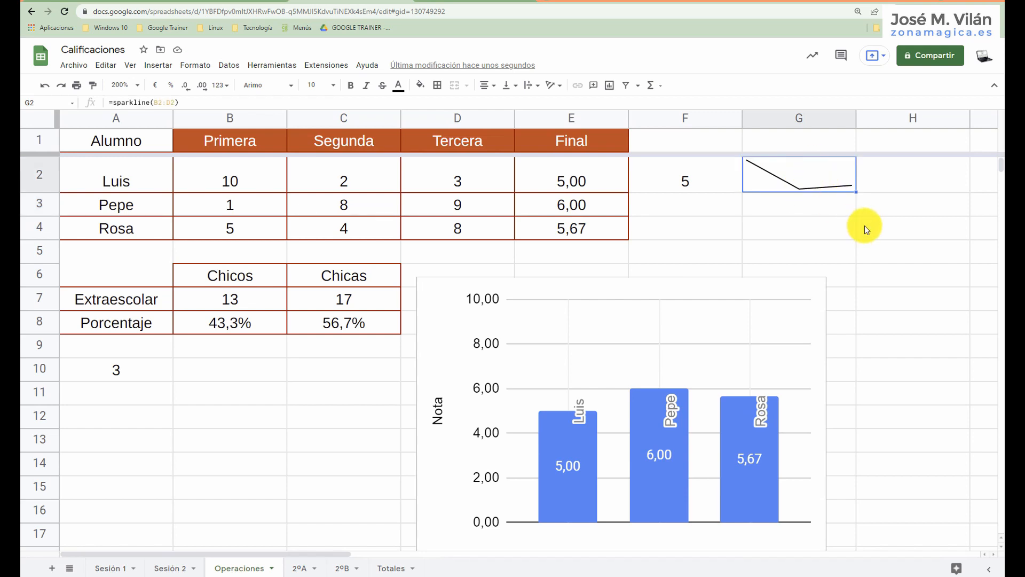
Switch to the HOJAS DE GOOGLE (compartido) document and highlight the word SPARKLINE in item 11 of the list.
{"action": "left_click", "coordinate": [218, 1]}
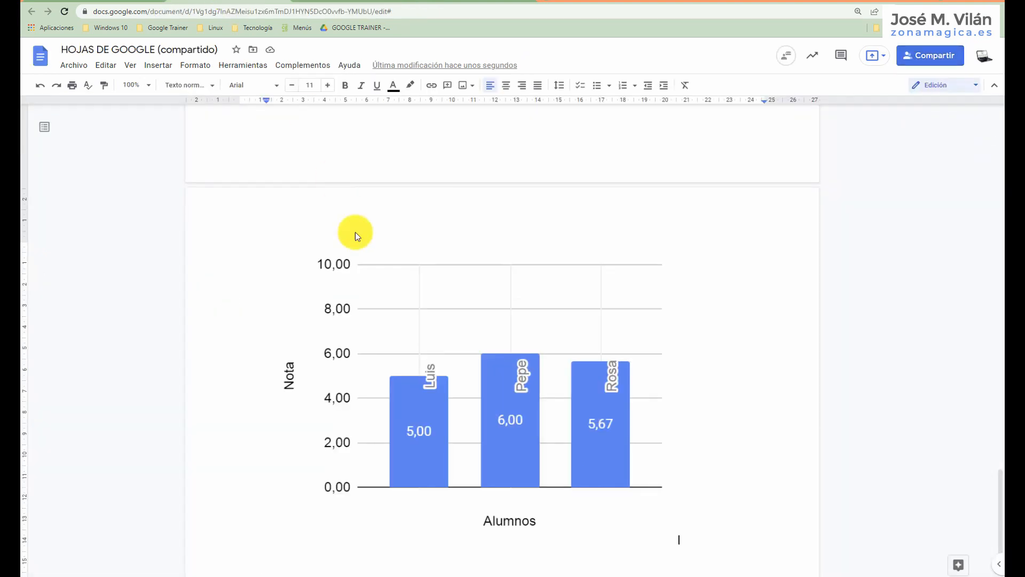
{"action": "scroll", "coordinate": [387, 204], "scroll_direction": "up", "scroll_amount": 15}
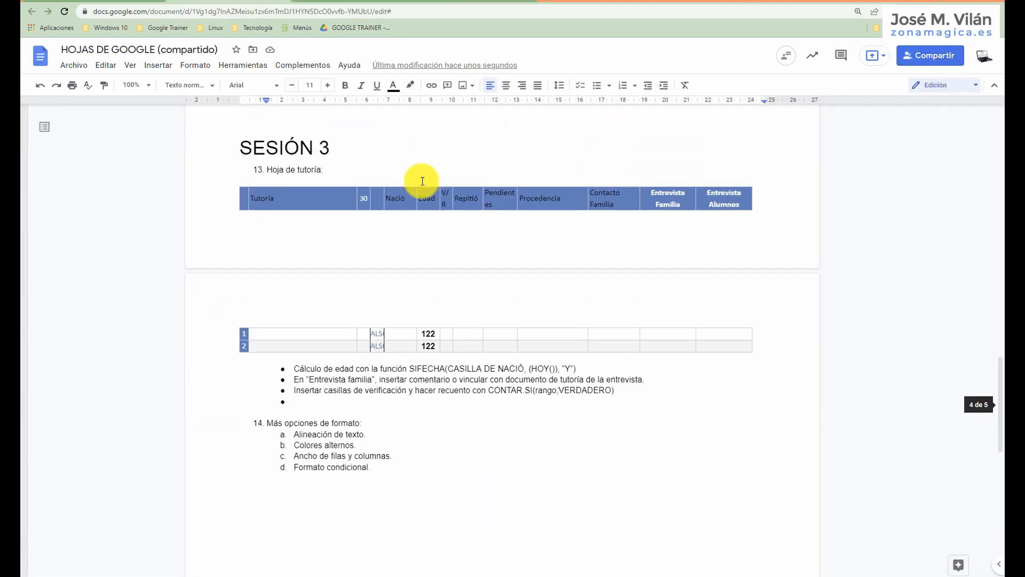
{"action": "scroll", "coordinate": [423, 182], "scroll_direction": "up", "scroll_amount": 3}
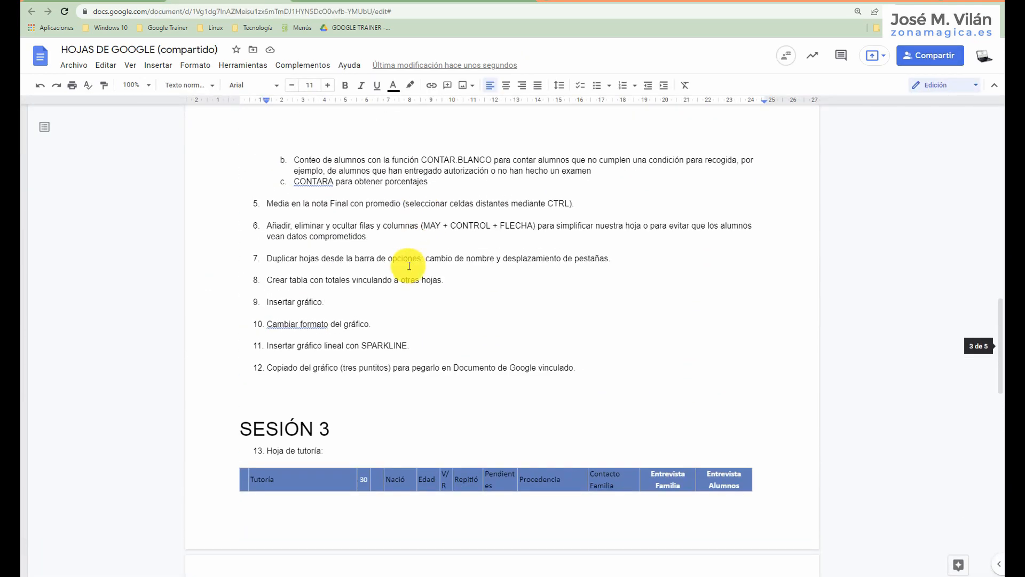
{"action": "left_click", "coordinate": [361, 345]}
{"action": "left_click_drag", "start_coordinate": [393, 347], "coordinate": [403, 345]}
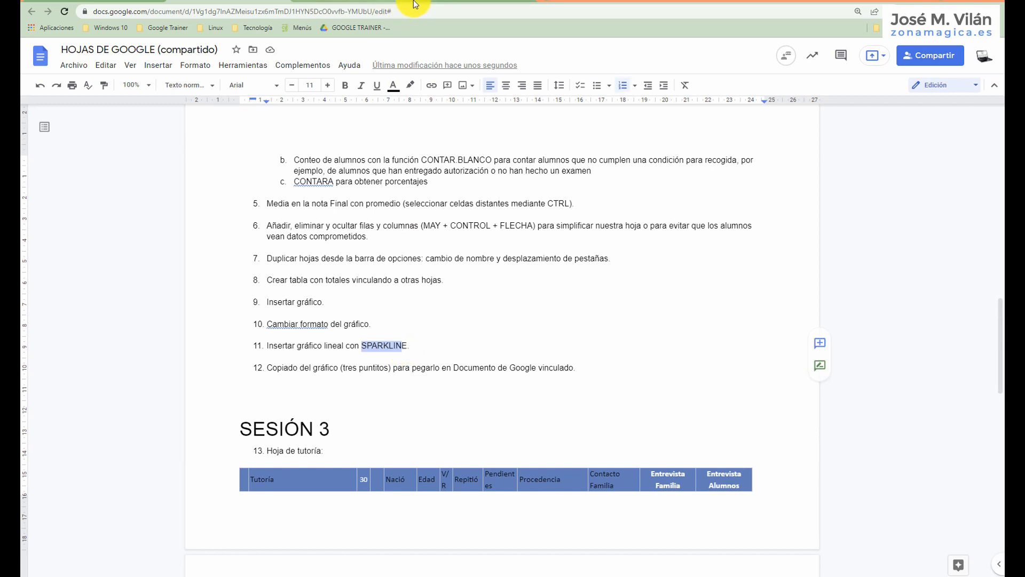
Switch to the video call and change its layout to a grid of all participants.
{"action": "left_click", "coordinate": [434, 1]}
{"action": "left_click", "coordinate": [331, 2]}
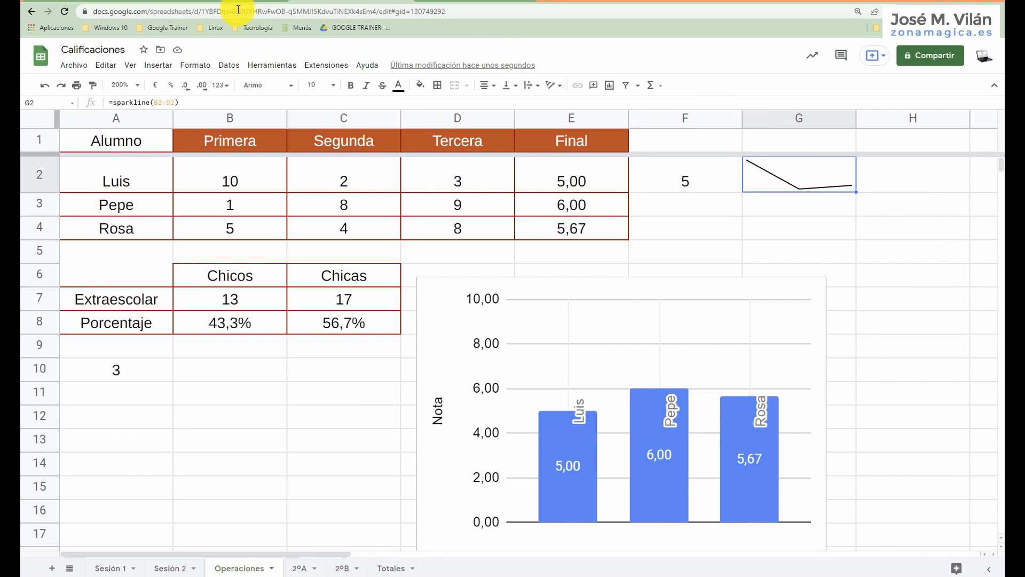
{"action": "left_click", "coordinate": [110, 1]}
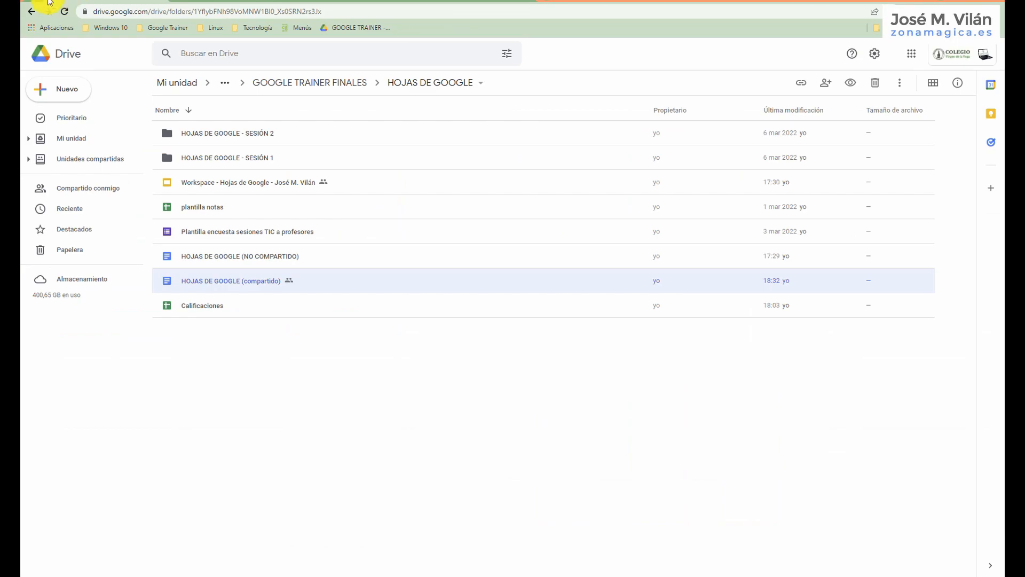
{"action": "left_click", "coordinate": [48, 1]}
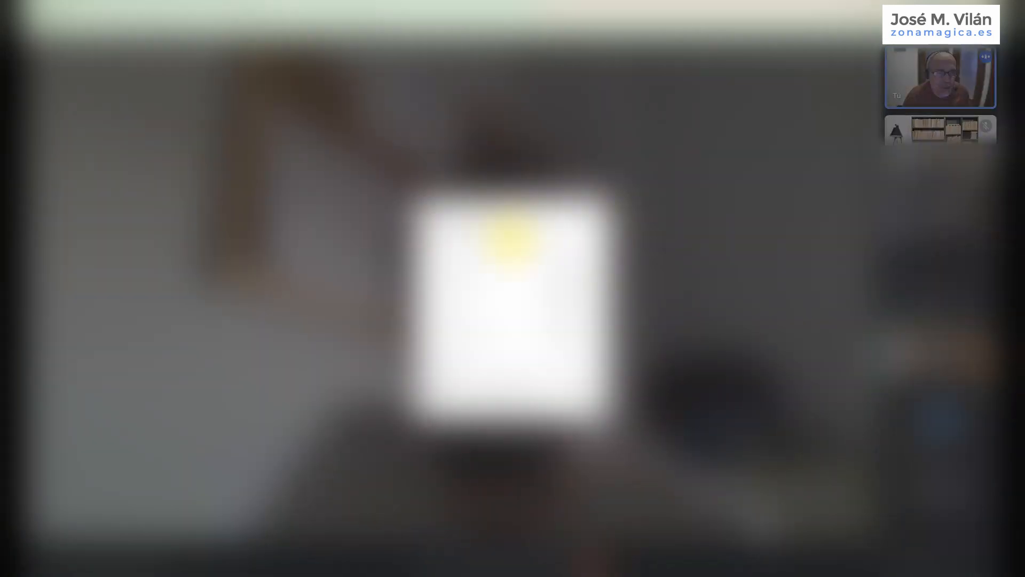
{"action": "left_click", "coordinate": [435, 286]}
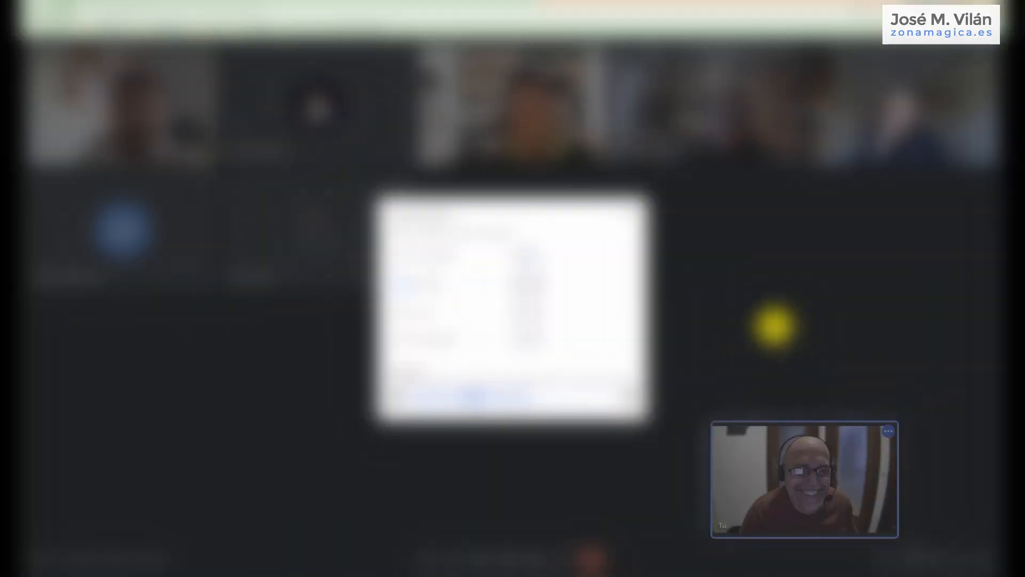
{"action": "left_click", "coordinate": [636, 217]}
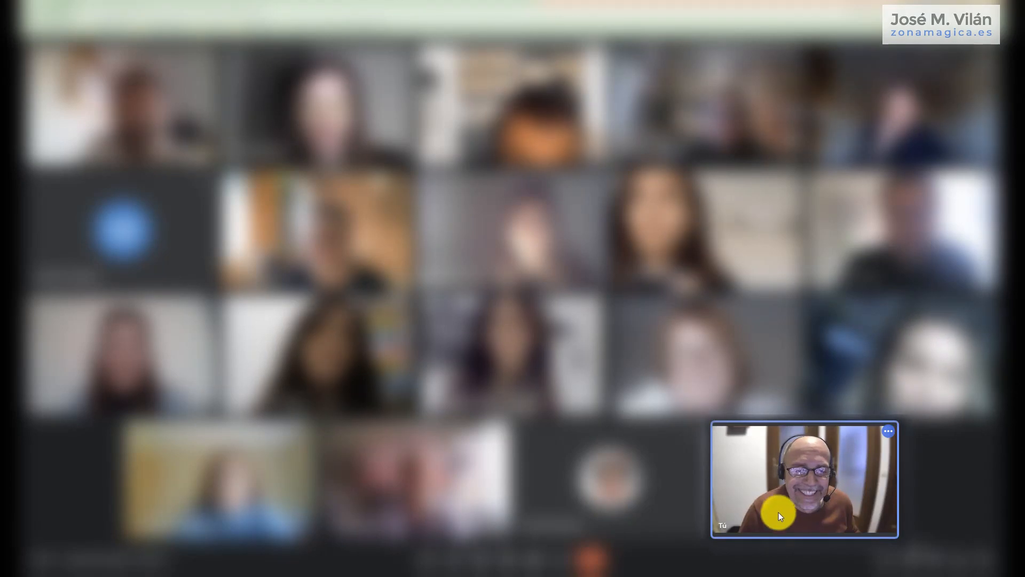